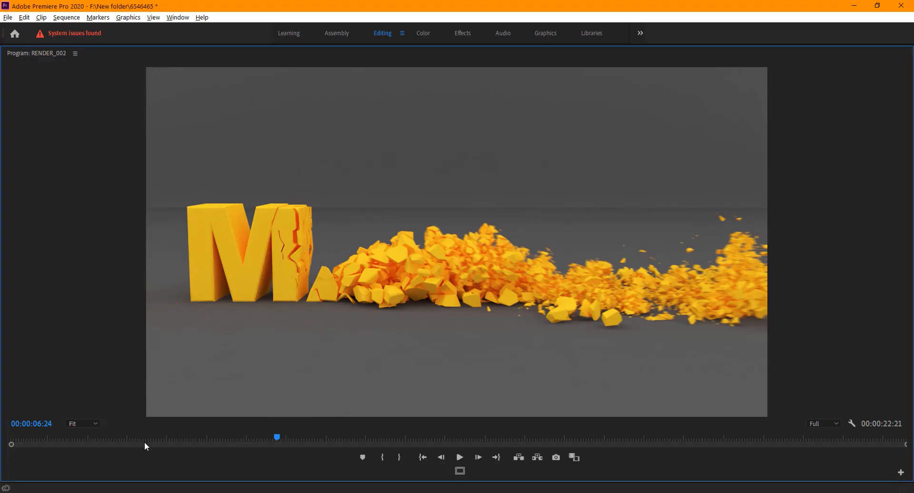
# Play back the rendered text-shattering animation and pause it to examine how the letters break apart
pyautogui.moveTo(145, 446); pyautogui.dragTo(38, 439)
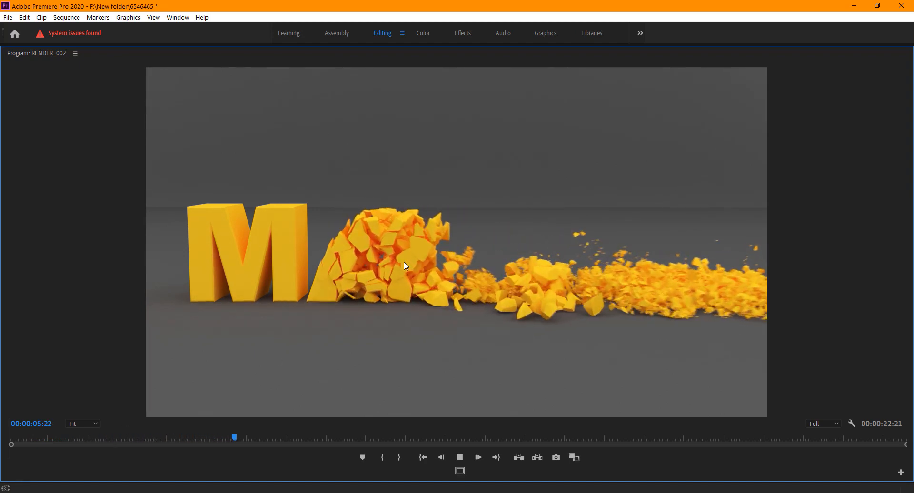
pyautogui.press('space')
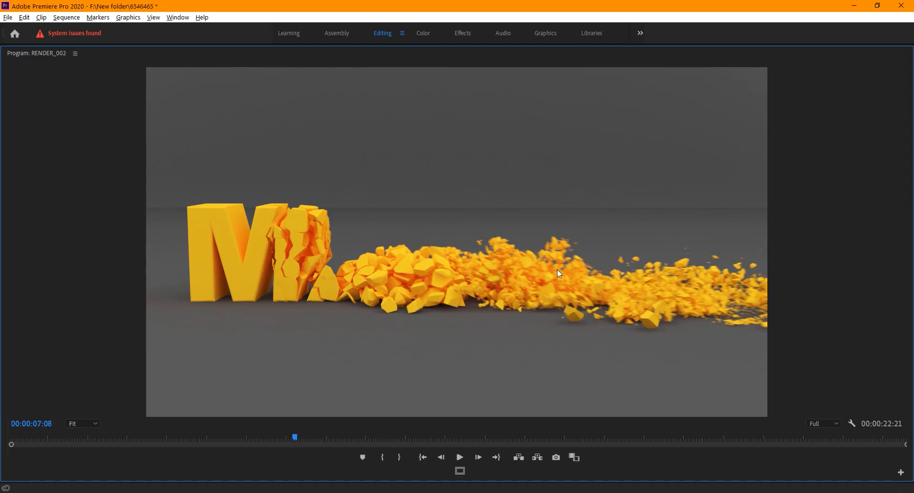
pyautogui.press('space')
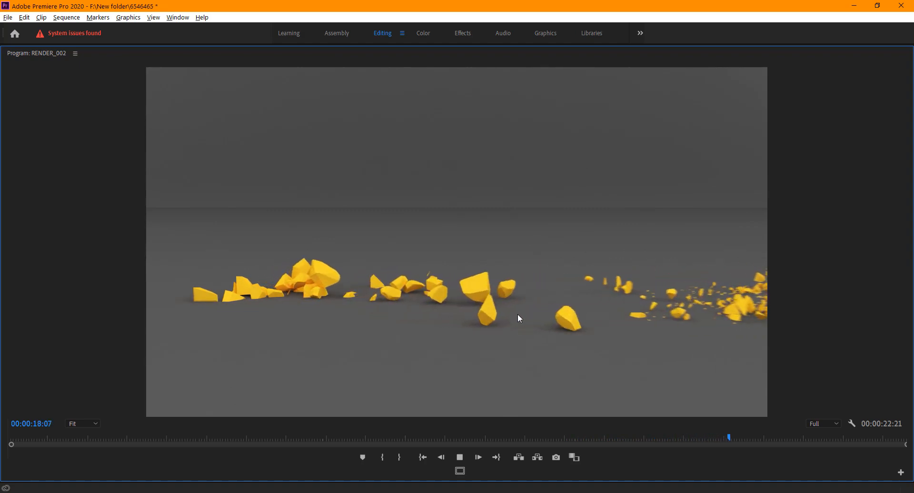
pyautogui.press('space')
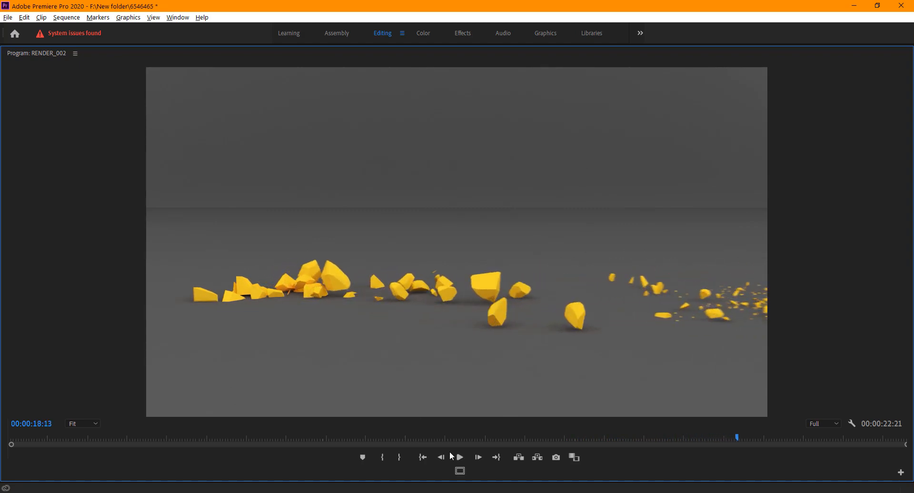
# Switch to the untitled 3ds Max scene and maximize the Perspective viewport with an angled view of the grid
pyautogui.click(373, 492)
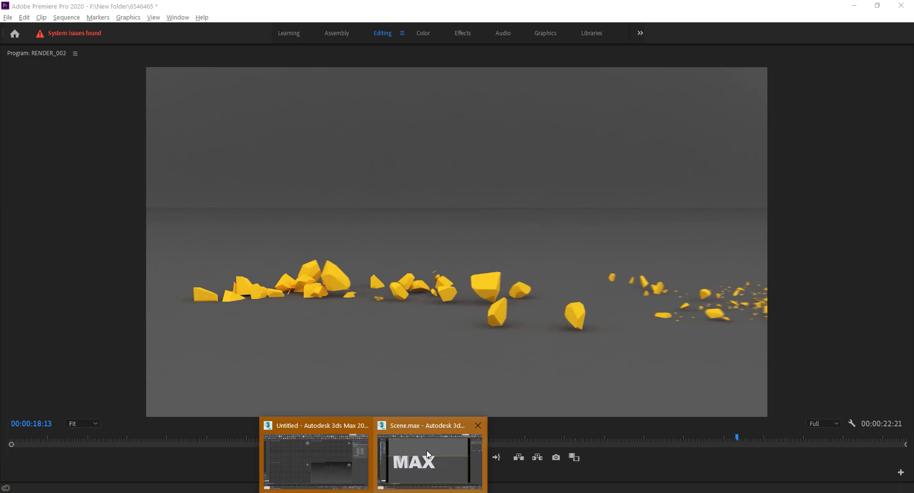
pyautogui.click(338, 461)
pyautogui.hotkey('alt', 'w')
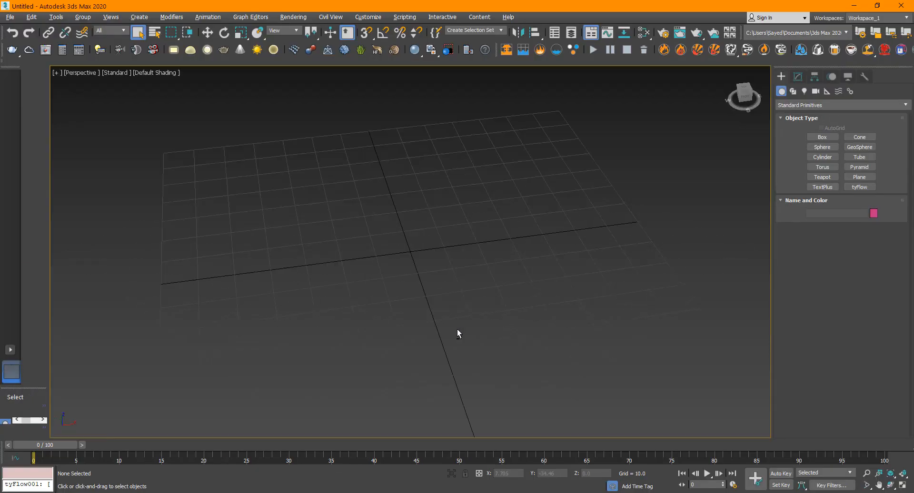
pyautogui.keyDown('alt'); pyautogui.moveTo(387, 284); pyautogui.dragTo(415, 261, button='middle'); pyautogui.keyUp('alt')
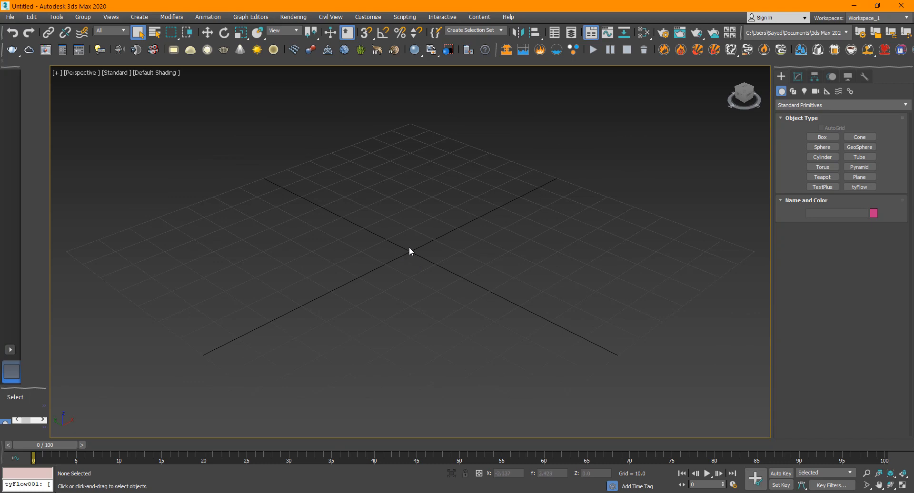
# Create a thin ground box about 153 long, 169 wide and -4.9 high over the grid, and scale it uniformly to about 305%
pyautogui.click(793, 93)
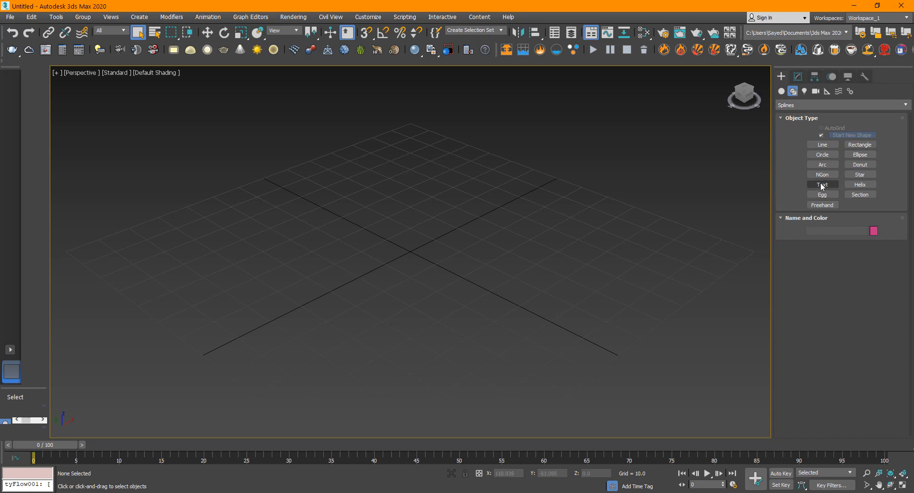
pyautogui.click(781, 91)
pyautogui.click(821, 137)
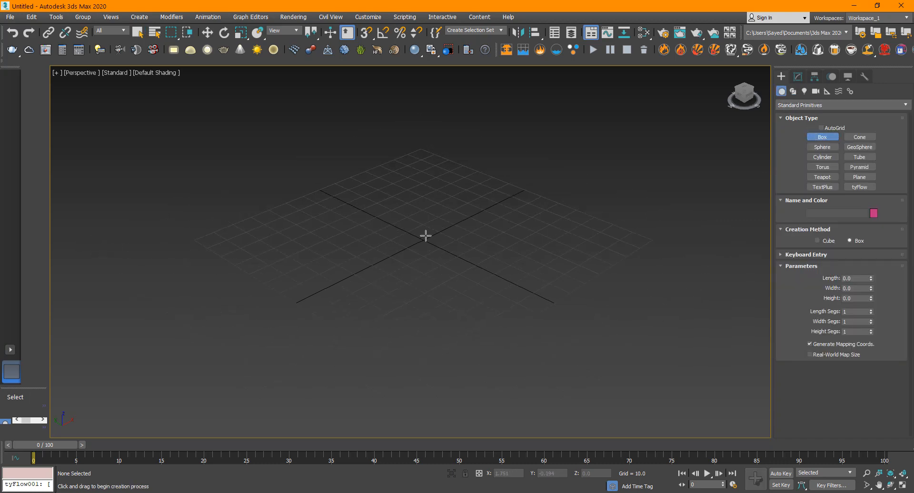
pyautogui.moveTo(148, 248); pyautogui.dragTo(677, 235)
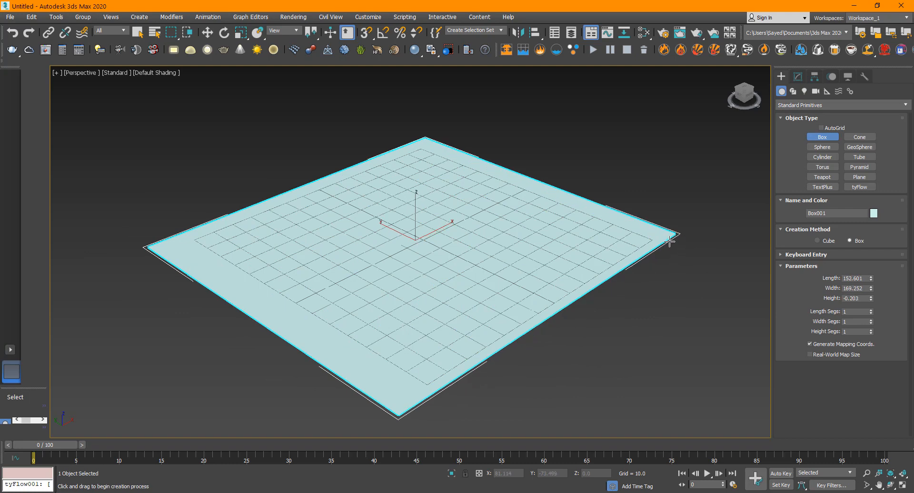
pyautogui.press('r')
pyautogui.moveTo(417, 239); pyautogui.dragTo(657, 139)
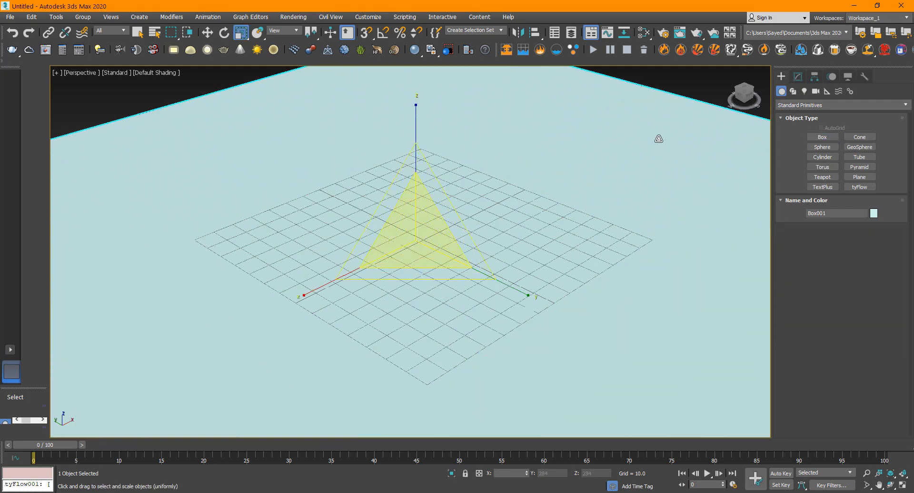
# Assign a new Standard material to the ground box and darken its ambient and diffuse colour to a mid grey
pyautogui.press('m')
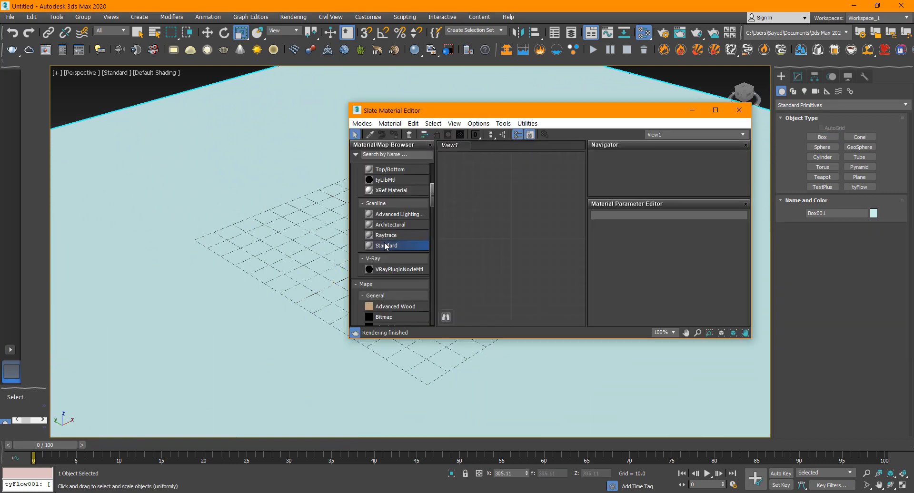
pyautogui.moveTo(385, 245); pyautogui.dragTo(469, 195)
pyautogui.doubleClick(469, 195)
pyautogui.press('a')
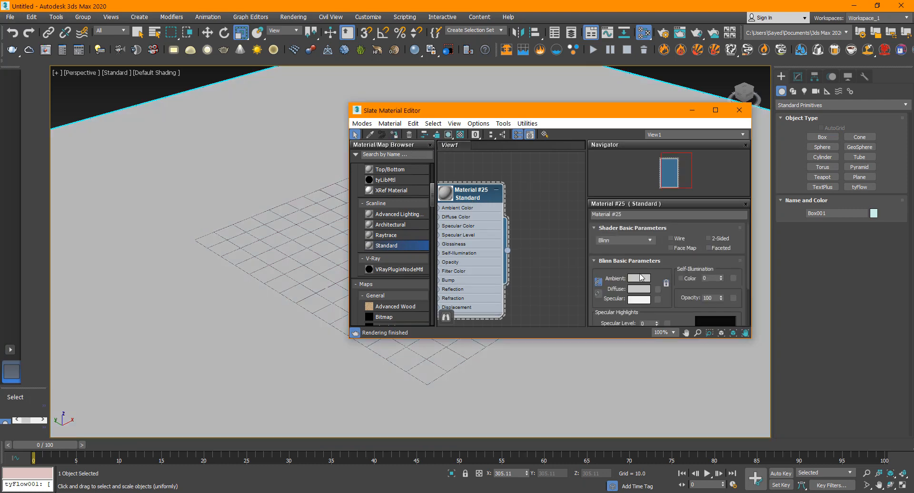
pyautogui.click(639, 278)
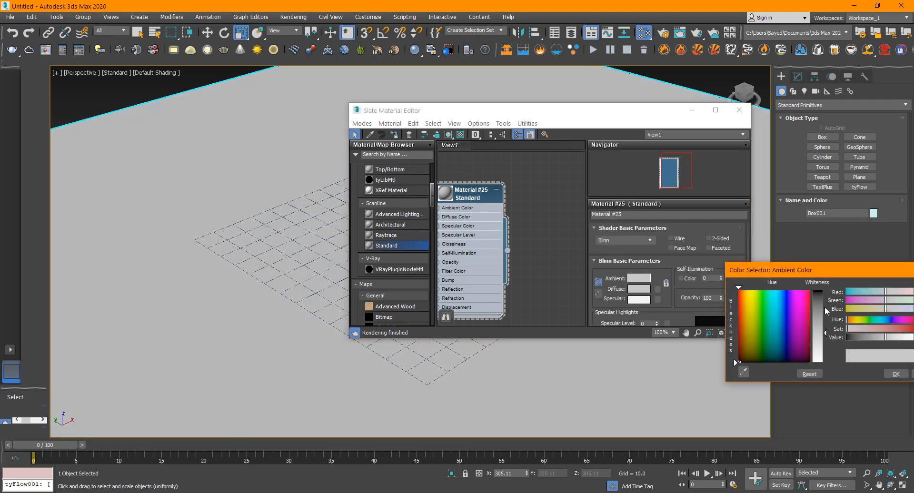
pyautogui.click(825, 309)
pyautogui.click(896, 374)
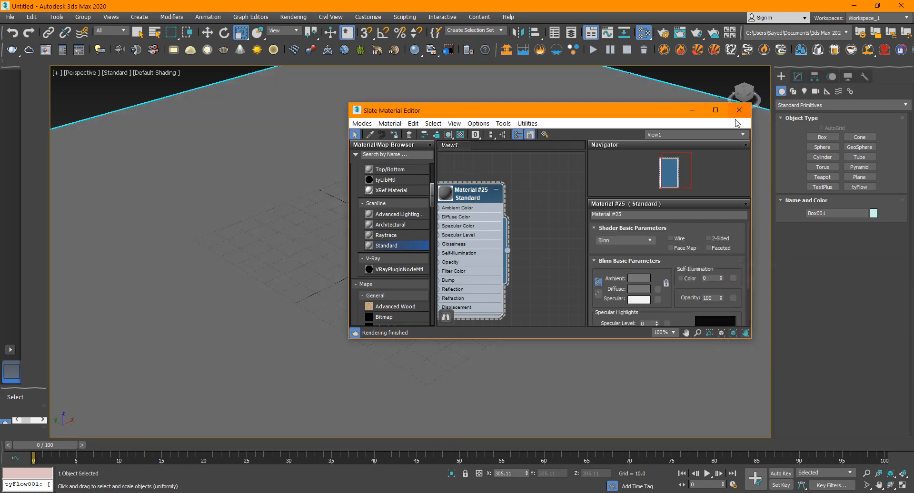
pyautogui.click(739, 110)
# Create a text spline near the grid centre and set its text to "WHAT!"
pyautogui.click(792, 91)
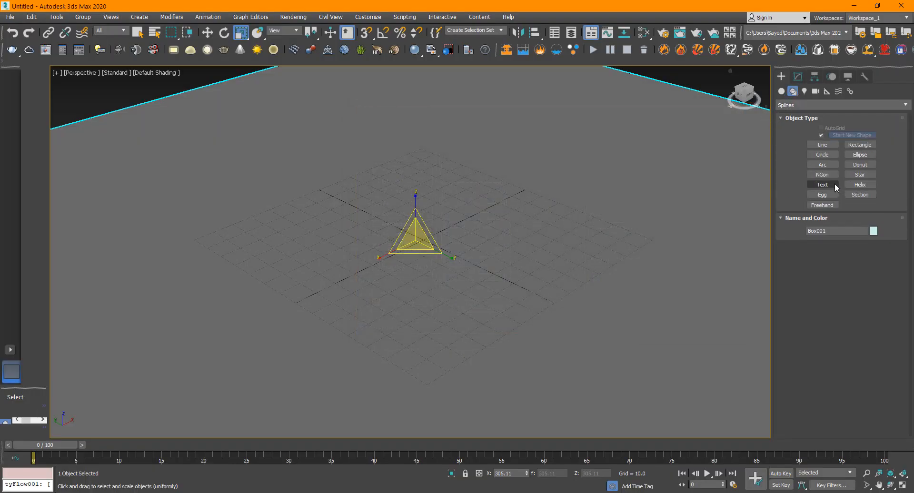
pyautogui.click(822, 185)
pyautogui.click(439, 220)
pyautogui.press('w')
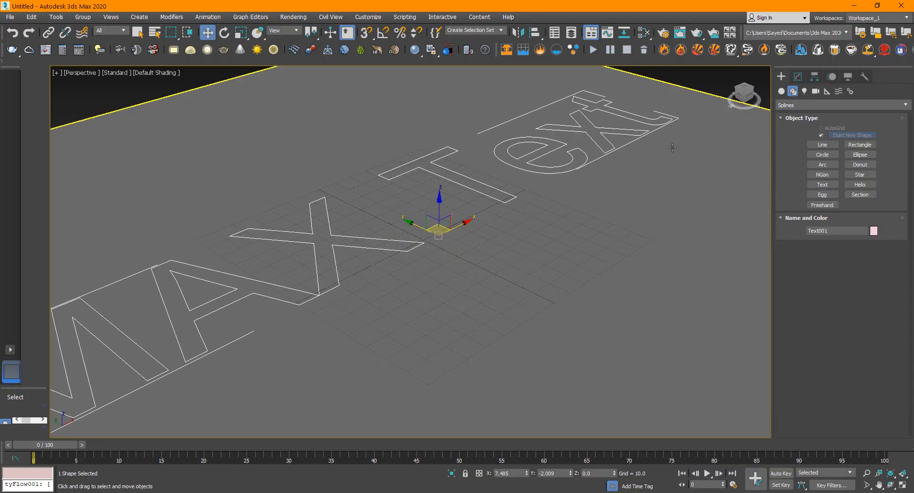
pyautogui.click(798, 76)
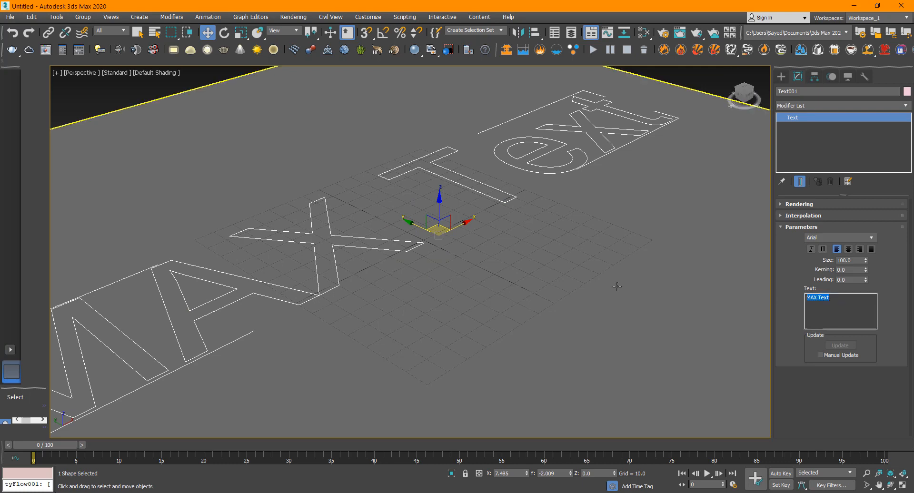
pyautogui.write('WHAT')
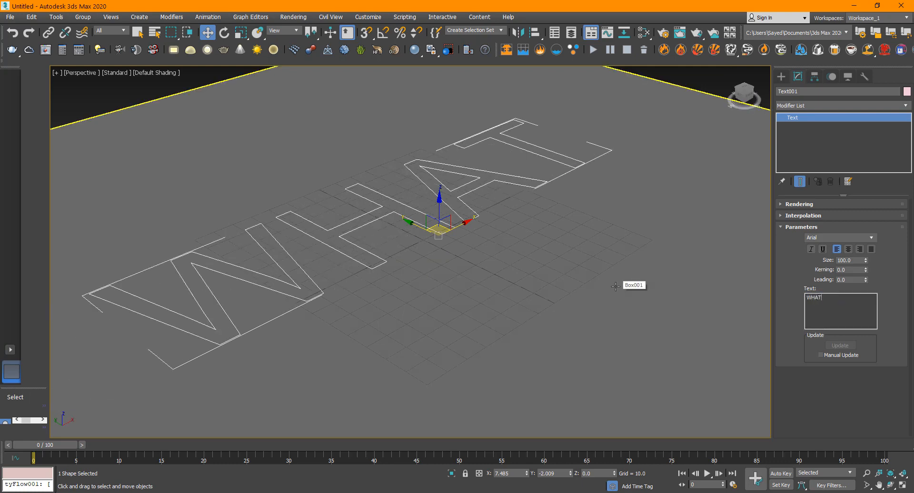
pyautogui.write('!')
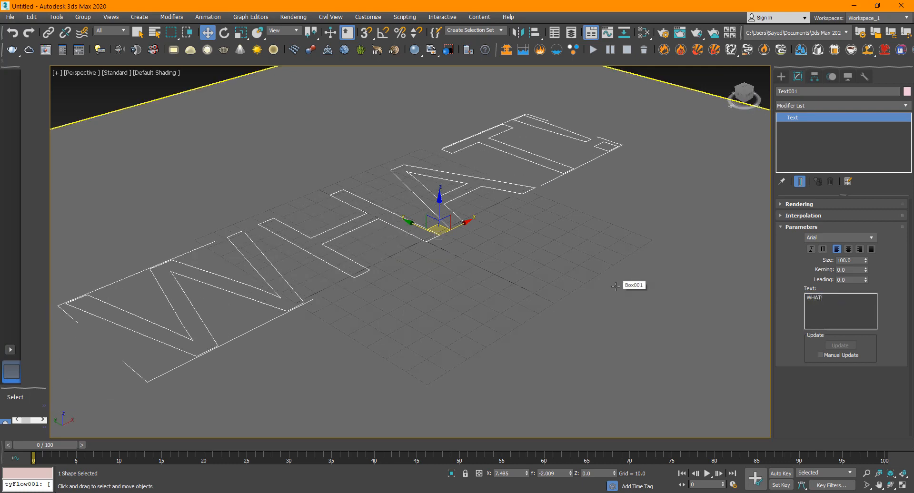
# Set the text's font to Arial Black and its kerning to -1.46
pyautogui.click(872, 238)
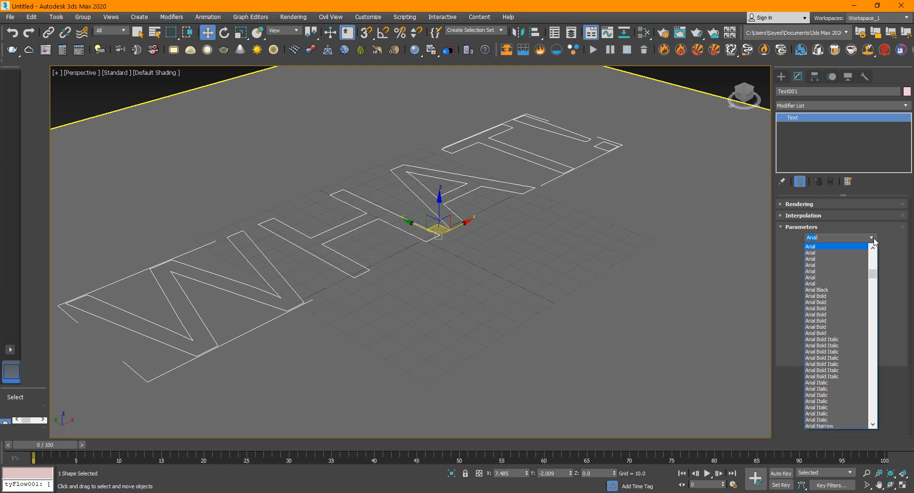
pyautogui.click(829, 289)
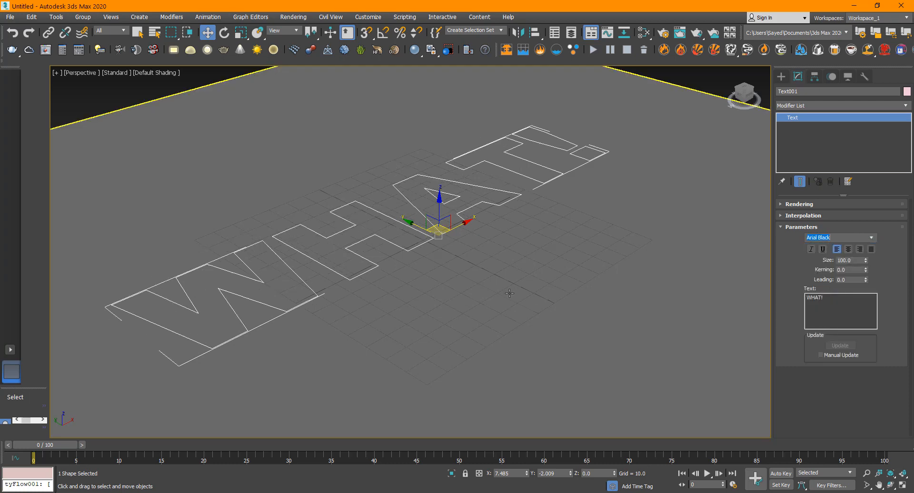
pyautogui.click(476, 205)
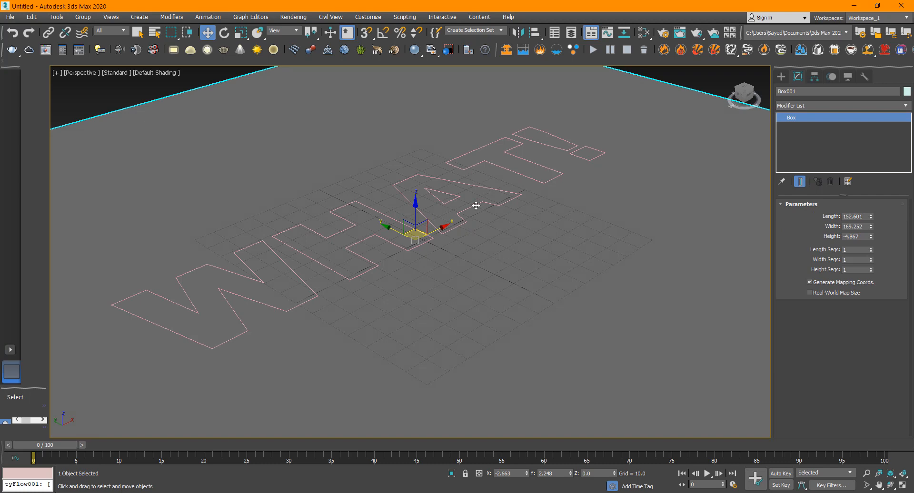
pyautogui.click(466, 165)
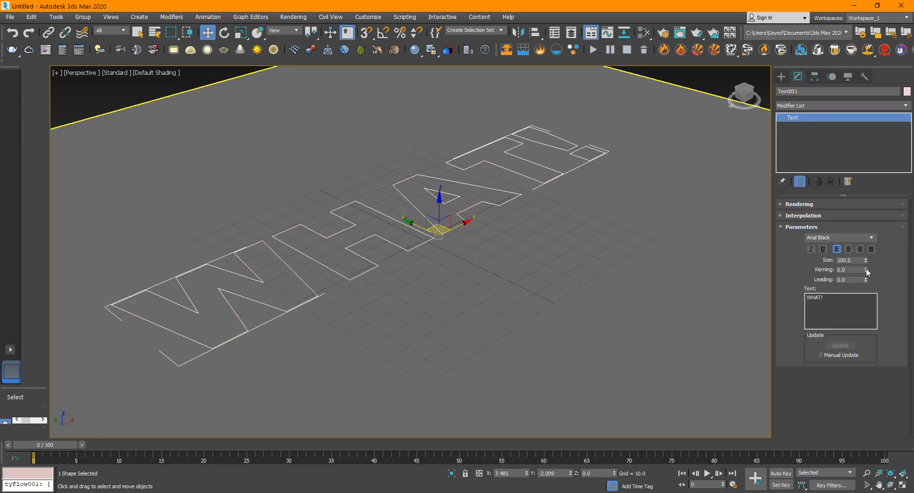
pyautogui.moveTo(867, 272); pyautogui.dragTo(870, 342)
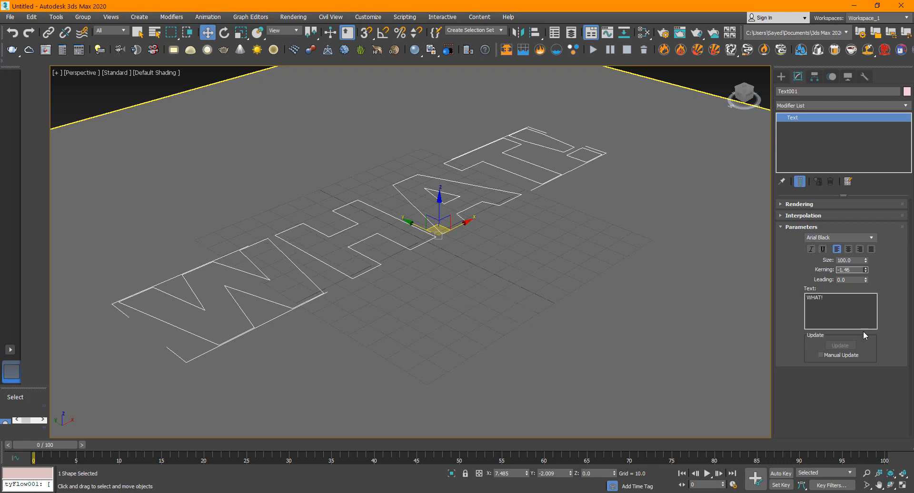
# Apply a Bevel modifier to the text with Level 1 height 16.5, Level 2 height 0.6 and Level 2 outline -0.6
pyautogui.click(807, 107)
pyautogui.scroll(-5, 809, 143)
pyautogui.click(804, 125)
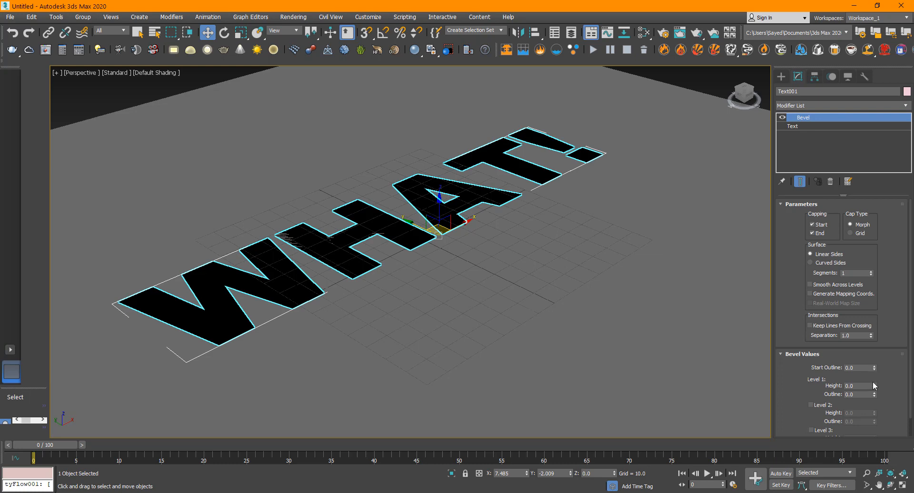
pyautogui.moveTo(873, 384); pyautogui.dragTo(874, 363)
pyautogui.click(821, 405)
pyautogui.click(856, 413)
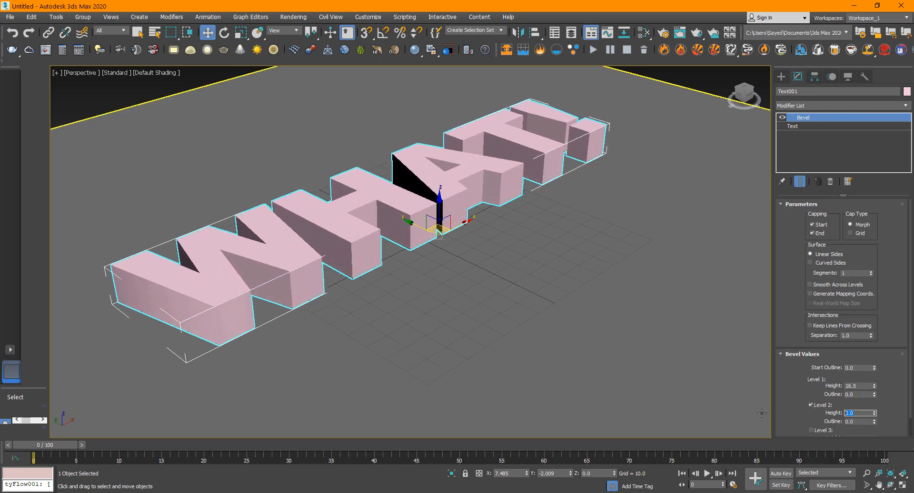
pyautogui.write('0.6')
pyautogui.press('Tab')
pyautogui.write('-')
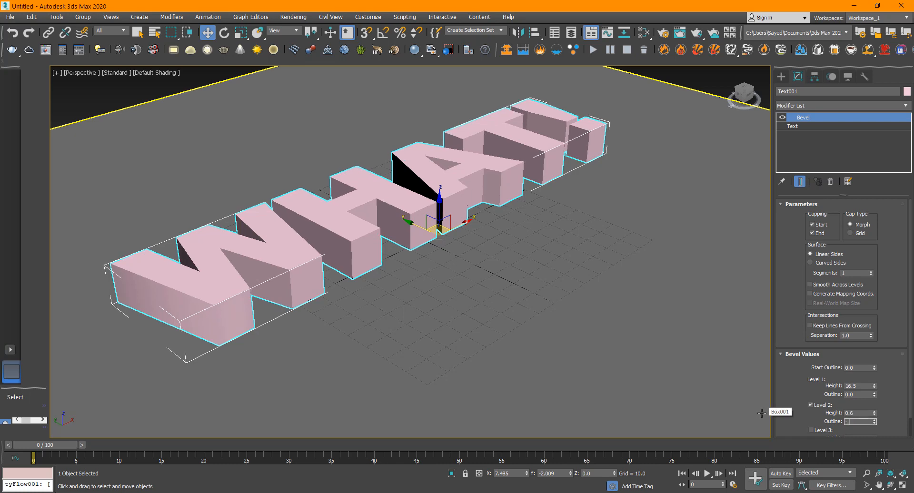
pyautogui.write('0.6')
pyautogui.press('Return')
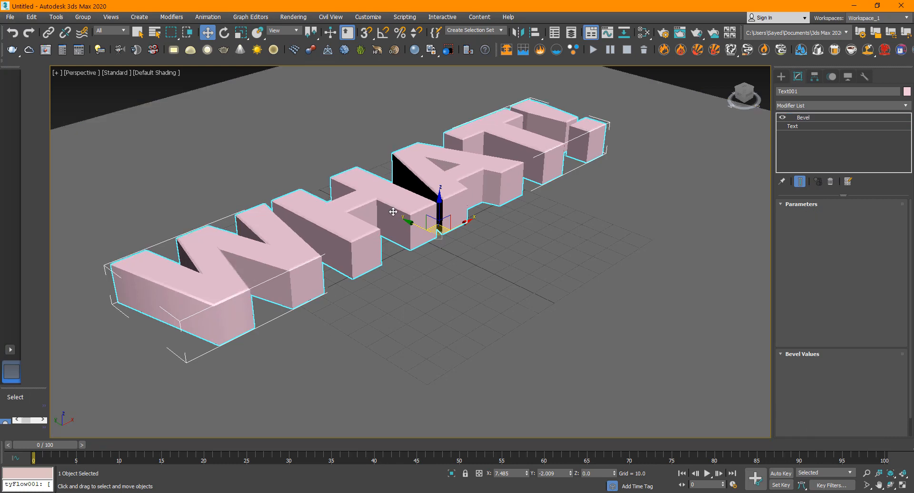
# Enable angle snap and rotate the beveled text so it stands upright on the ground box
pyautogui.press('e')
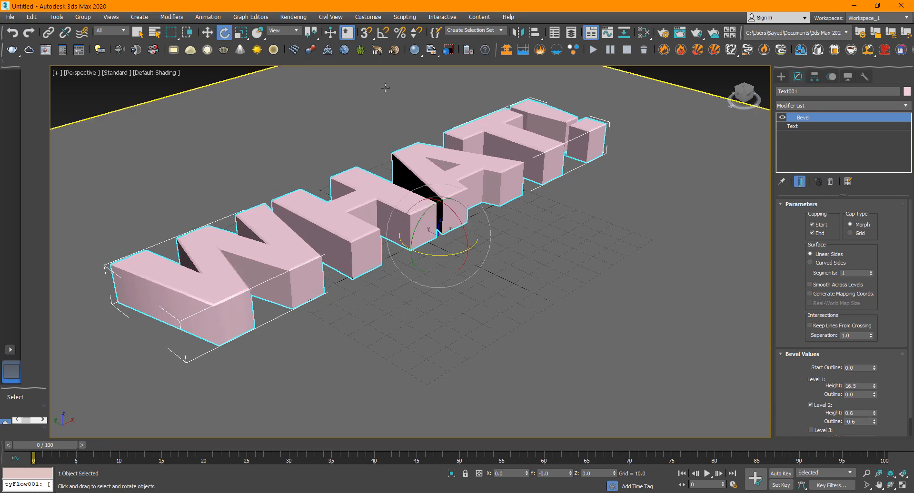
pyautogui.click(383, 32)
pyautogui.moveTo(452, 210); pyautogui.dragTo(322, 335)
pyautogui.press('w')
pyautogui.scroll(-5, 477, 248)
pyautogui.press('r')
pyautogui.press('z')
pyautogui.scroll(-5, 388, 285)
pyautogui.keyDown('alt'); pyautogui.moveTo(419, 295); pyautogui.dragTo(379, 256, button='middle'); pyautogui.keyUp('alt')
pyautogui.press('w')
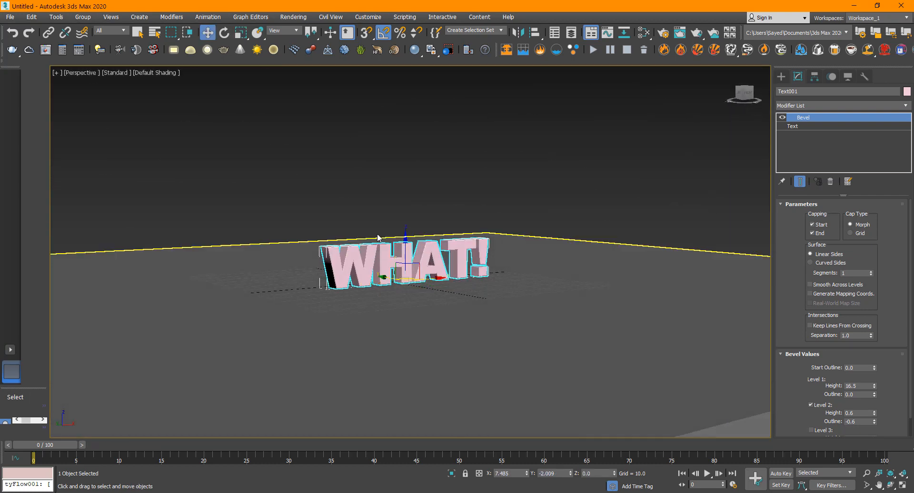
# Move the standing text slightly along the X axis to about X 1.06
pyautogui.click(447, 191)
pyautogui.keyDown('alt'); pyautogui.moveTo(447, 191); pyautogui.dragTo(389, 289, button='middle'); pyautogui.keyUp('alt')
pyautogui.scroll(-2, 391, 281)
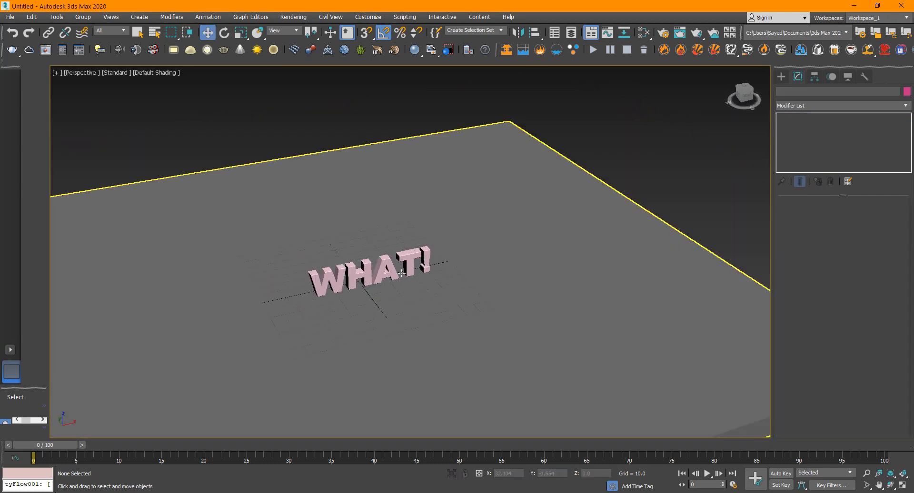
pyautogui.click(398, 272)
pyautogui.moveTo(407, 271); pyautogui.dragTo(399, 273)
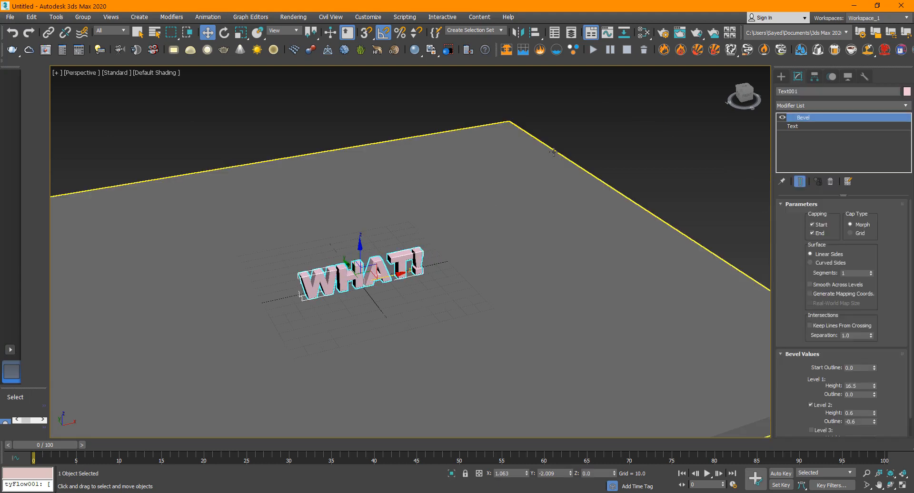
# Create a tyFlow object on the ground just beyond the text's exclamation mark and raise it to about Z 6.7
pyautogui.click(780, 77)
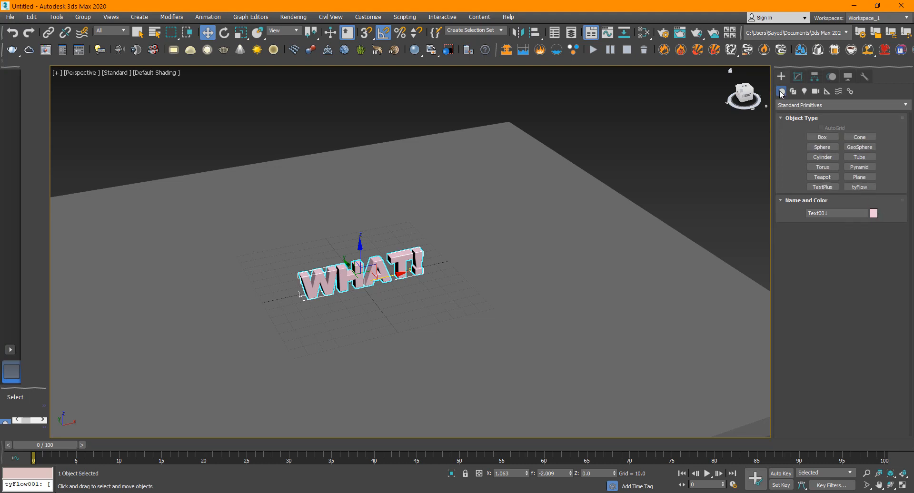
pyautogui.click(859, 187)
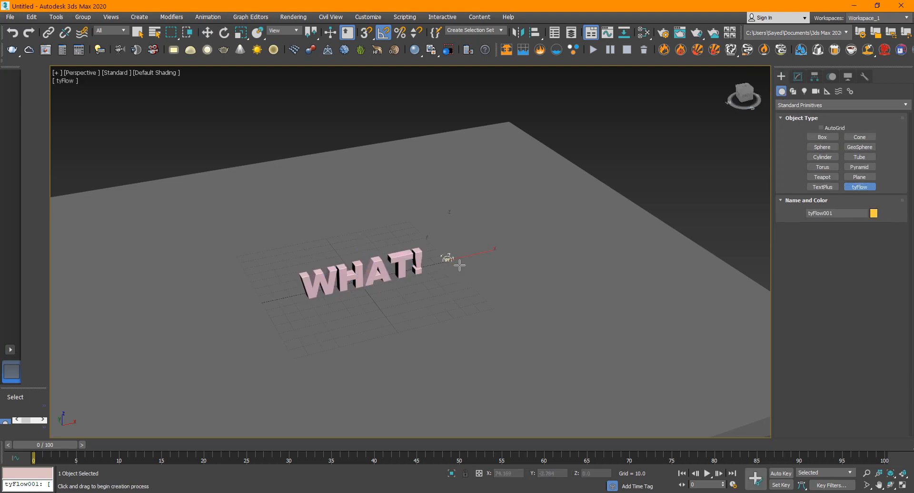
pyautogui.moveTo(460, 265); pyautogui.dragTo(469, 265)
pyautogui.rightClick(447, 272)
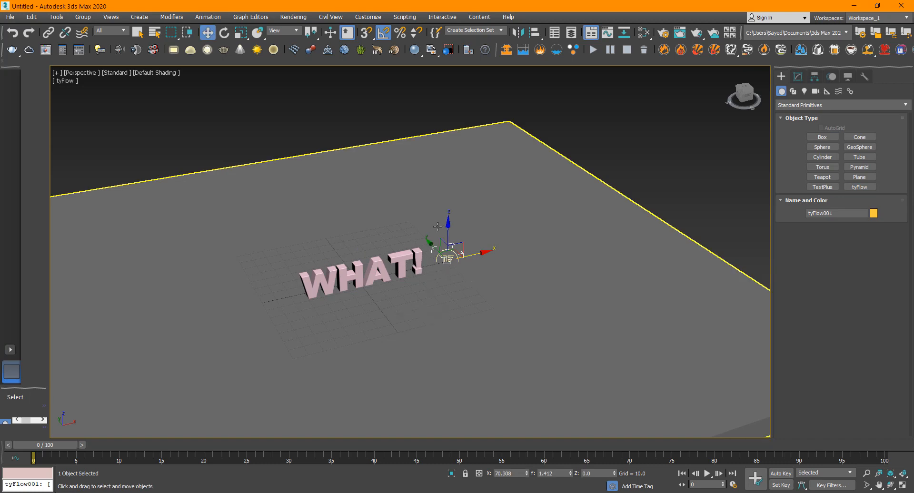
pyautogui.moveTo(447, 233); pyautogui.dragTo(445, 222)
pyautogui.scroll(3, 316, 277)
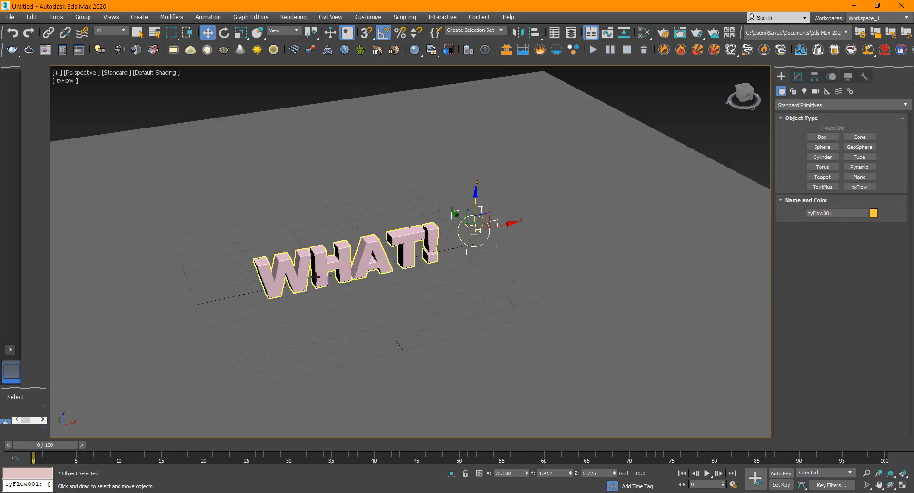
pyautogui.scroll(3, 316, 277)
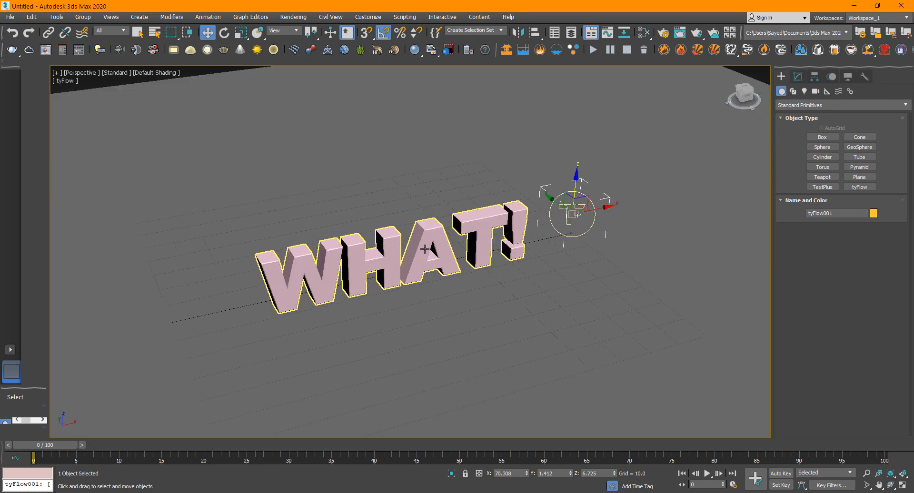
# Scale the beveled text to about 115% along the Y axis
pyautogui.click(424, 249)
pyautogui.press('r')
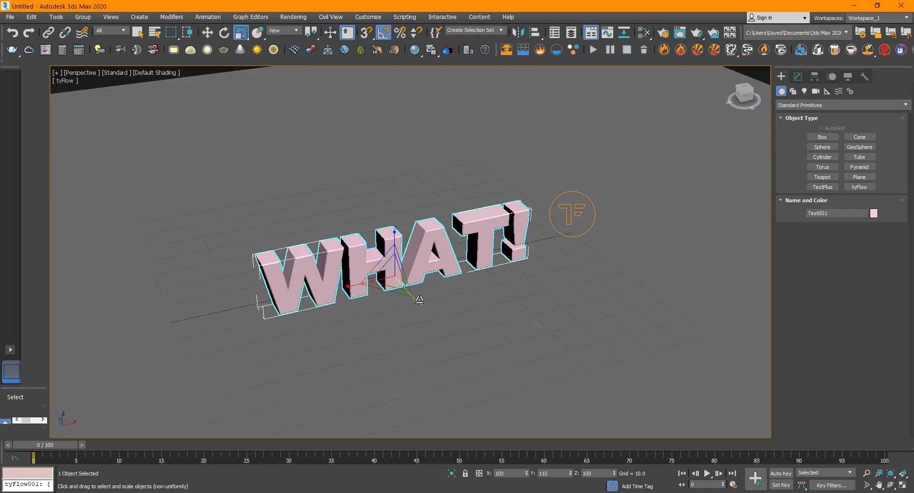
pyautogui.press('w')
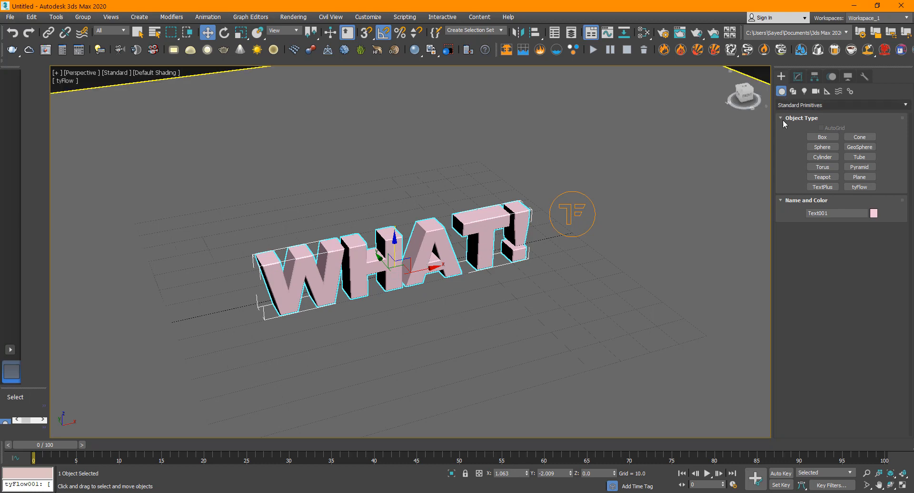
# Open the tyFlow object's editor, then narrow and reposition its window so the text stays visible
pyautogui.click(576, 205)
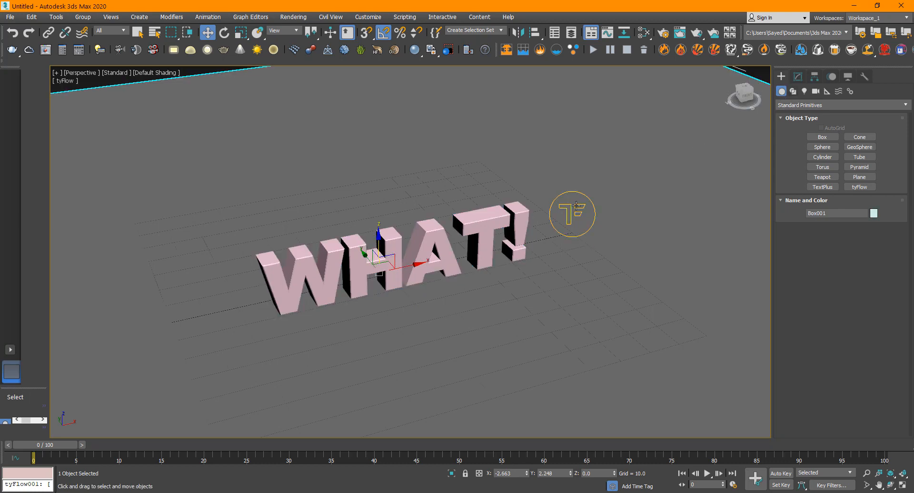
pyautogui.click(796, 78)
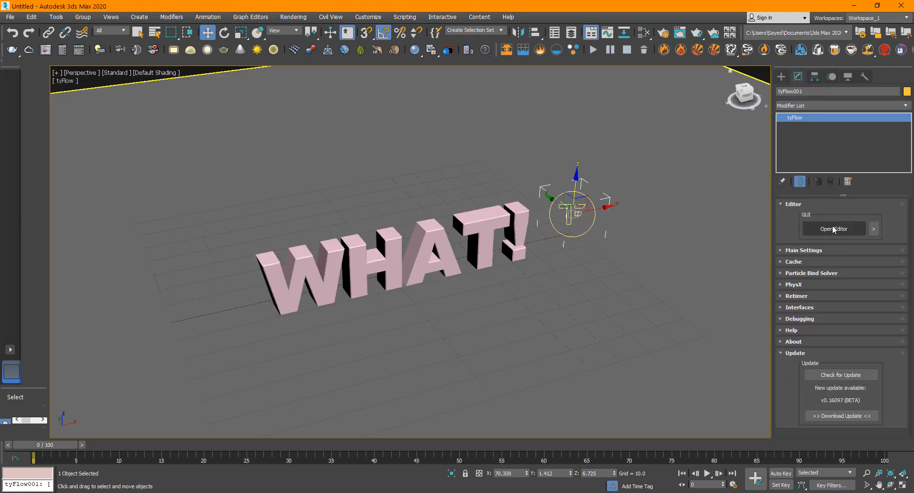
pyautogui.click(833, 229)
pyautogui.moveTo(350, 63); pyautogui.dragTo(599, 29)
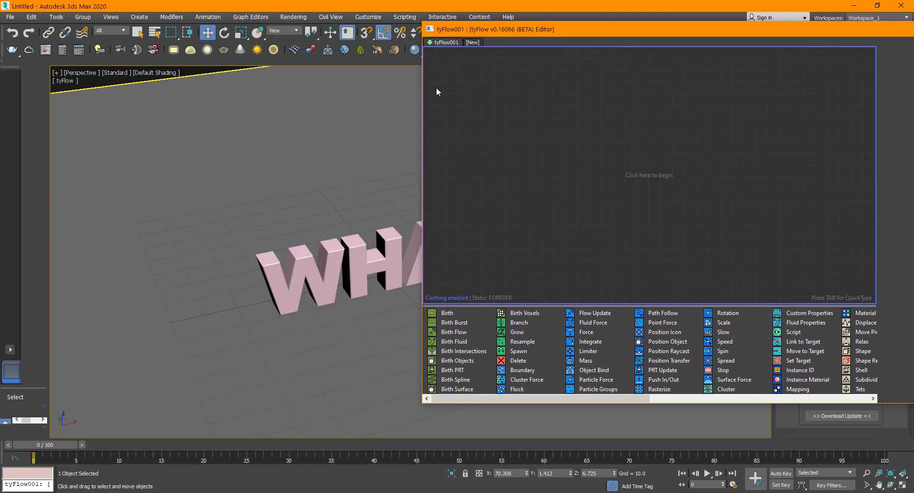
pyautogui.moveTo(423, 86); pyautogui.dragTo(506, 83)
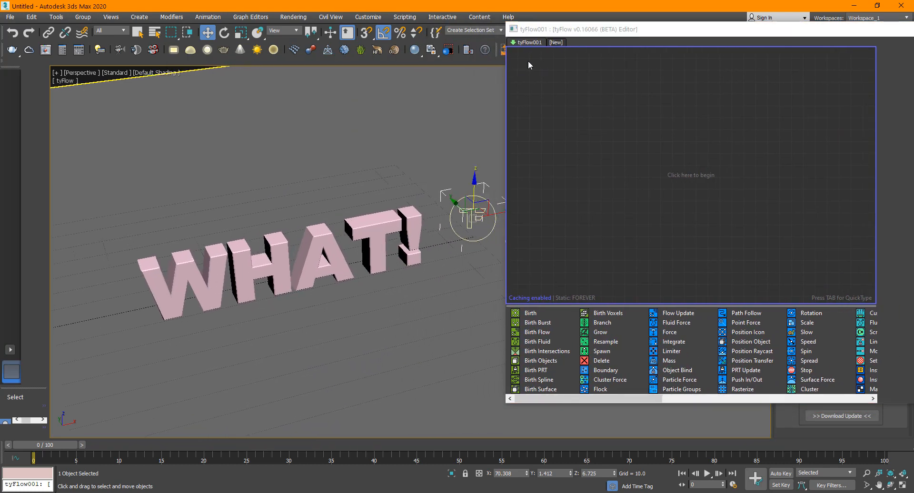
pyautogui.moveTo(559, 29); pyautogui.dragTo(535, 48)
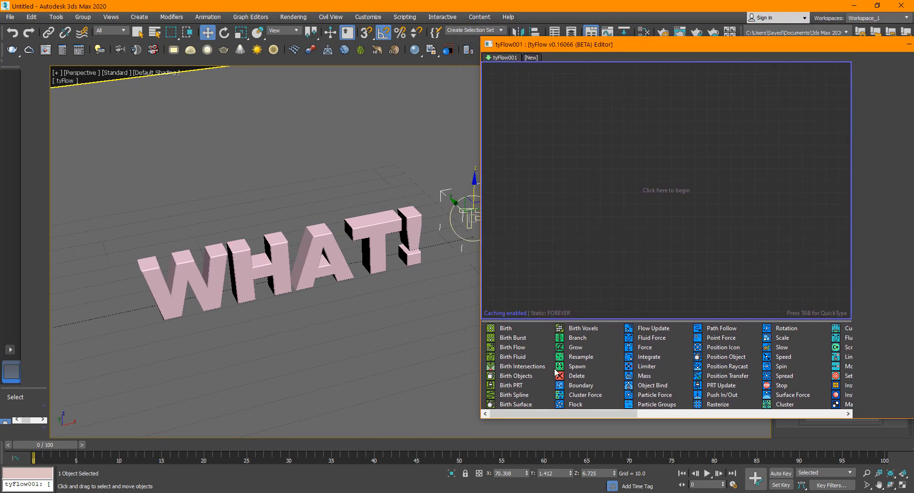
# Add a Birth Objects operator in a new tyFlow event and pick the WHAT! text as its source object
pyautogui.moveTo(523, 376); pyautogui.dragTo(523, 375)
pyautogui.moveTo(543, 38); pyautogui.dragTo(498, 28)
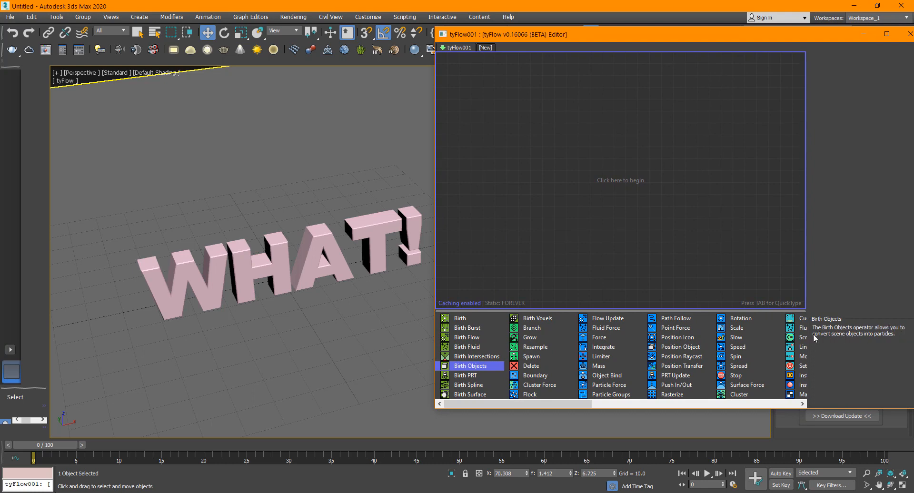
pyautogui.moveTo(473, 370); pyautogui.dragTo(556, 171)
pyautogui.click(852, 189)
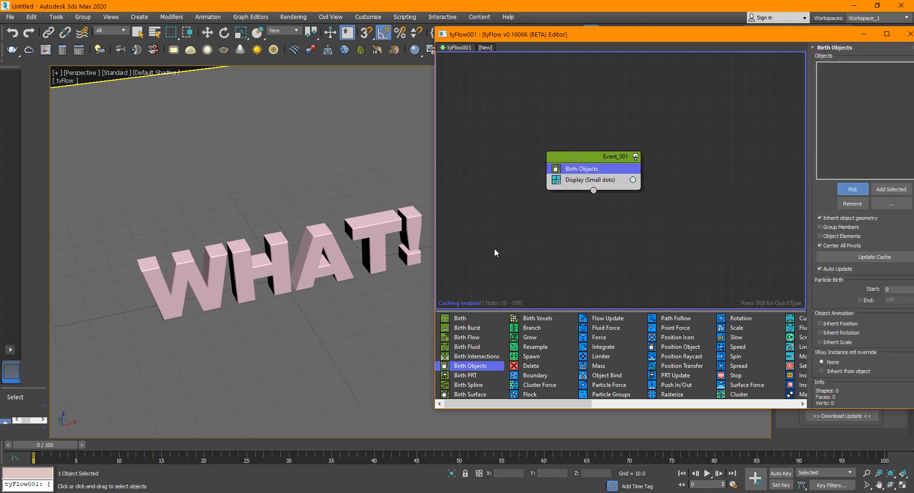
pyautogui.click(379, 228)
# Go to frame 4 and hide the original text object
pyautogui.moveTo(57, 445); pyautogui.dragTo(87, 445)
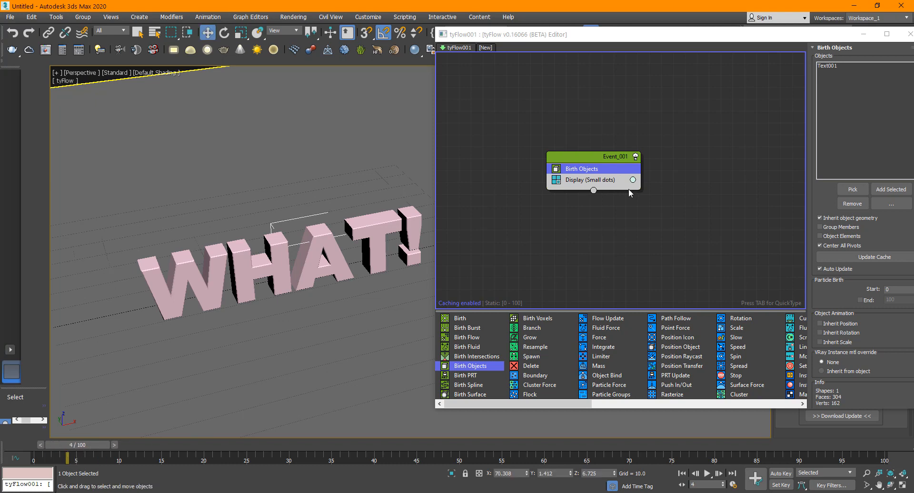
pyautogui.click(370, 234)
pyautogui.rightClick(372, 225)
pyautogui.click(396, 192)
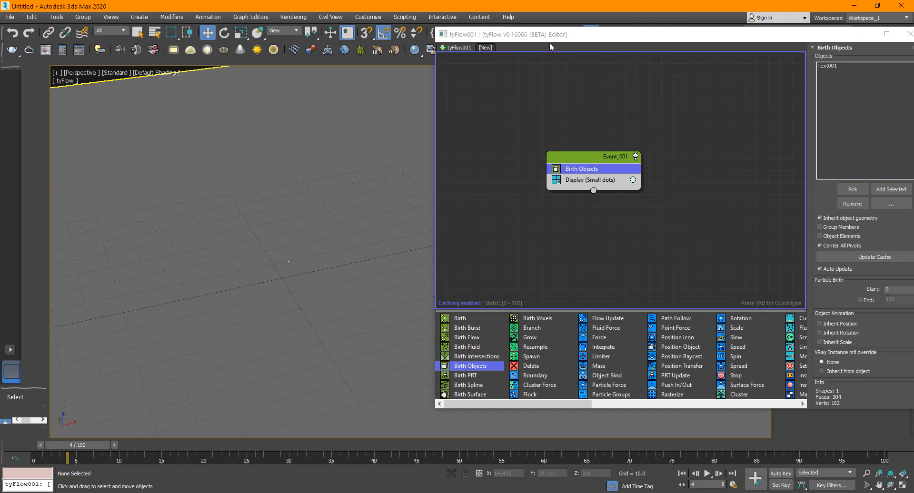
# Set the display type of the event's Display operator to Geometry
pyautogui.moveTo(550, 36); pyautogui.dragTo(488, 31)
pyautogui.click(514, 178)
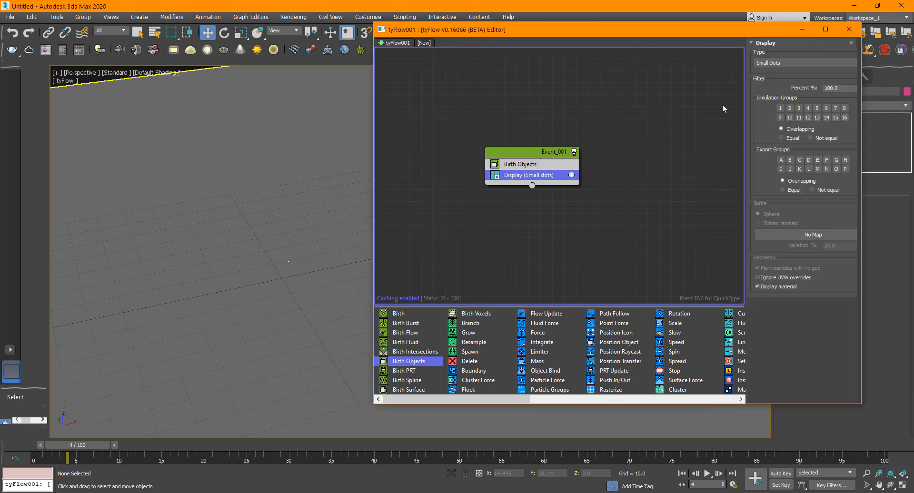
pyautogui.click(763, 64)
pyautogui.click(764, 89)
pyautogui.click(771, 64)
pyautogui.click(776, 84)
pyautogui.click(775, 63)
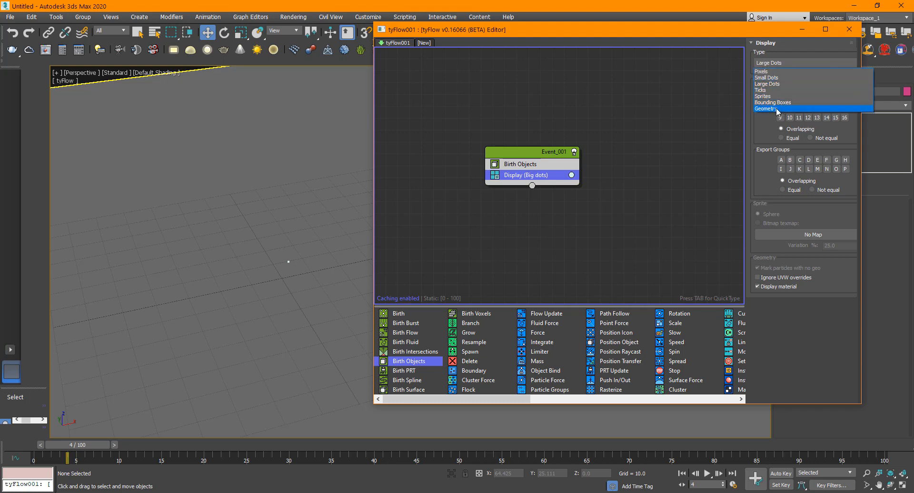
pyautogui.click(776, 109)
# Turn on edged faces in the Perspective viewport to show the mesh edges of the text particles
pyautogui.moveTo(213, 338); pyautogui.dragTo(238, 320, button='middle')
pyautogui.scroll(-2, 200, 294)
pyautogui.press('F4')
pyautogui.scroll(4, 253, 254)
pyautogui.moveTo(273, 273); pyautogui.dragTo(261, 269, button='middle')
pyautogui.scroll(-3, 261, 269)
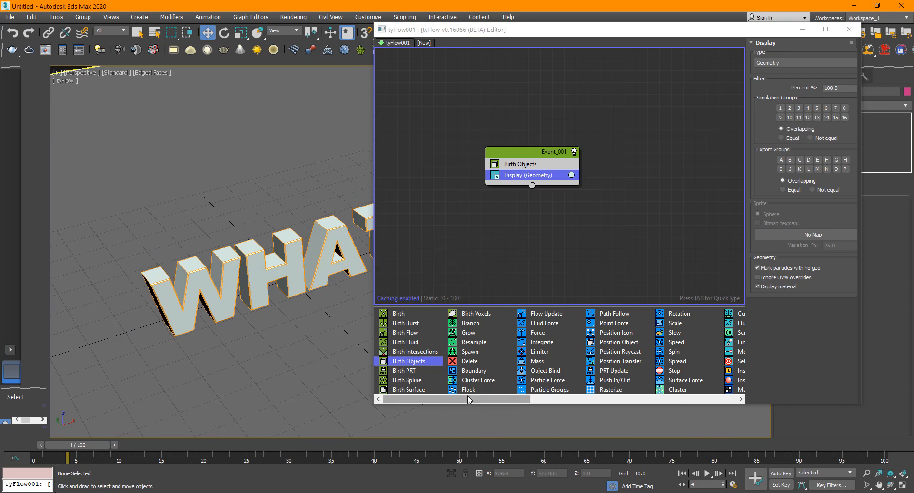
# Add a Voronoi Fracture operator to the event and set its number of points to 1600
pyautogui.moveTo(471, 398); pyautogui.dragTo(606, 355)
pyautogui.moveTo(548, 380); pyautogui.dragTo(537, 185)
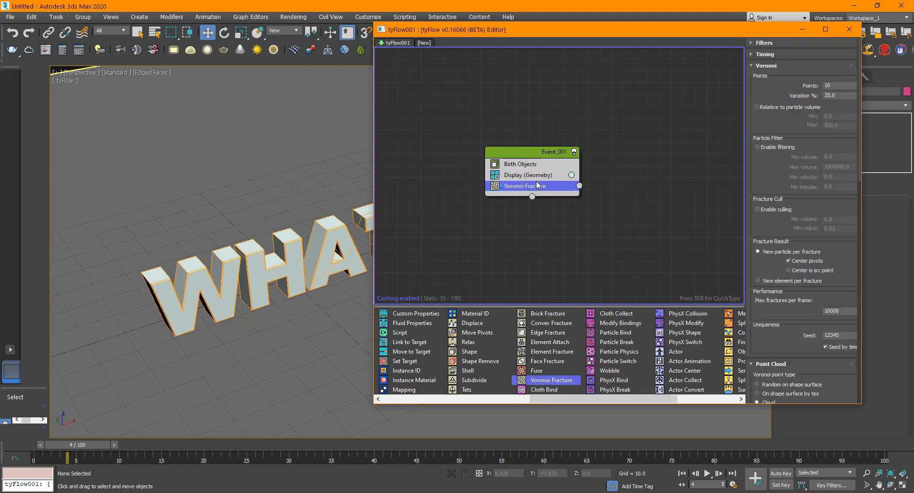
pyautogui.click(832, 86)
pyautogui.write('1600')
pyautogui.press('Return')
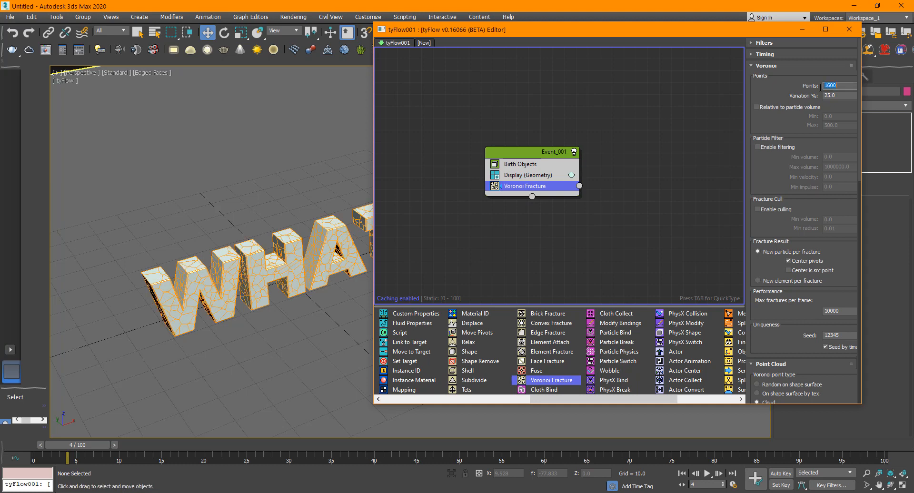
pyautogui.moveTo(221, 307); pyautogui.dragTo(125, 316, button='middle')
pyautogui.scroll(3, 191, 270)
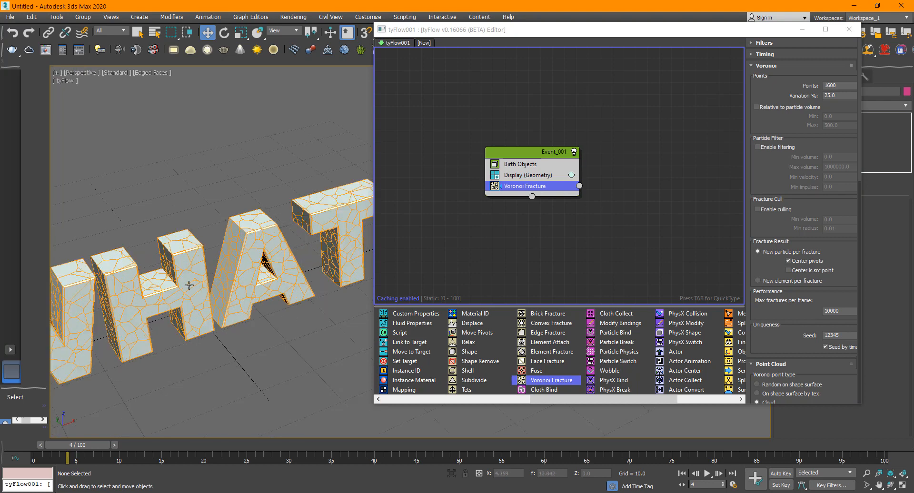
pyautogui.moveTo(189, 285); pyautogui.dragTo(295, 270, button='middle')
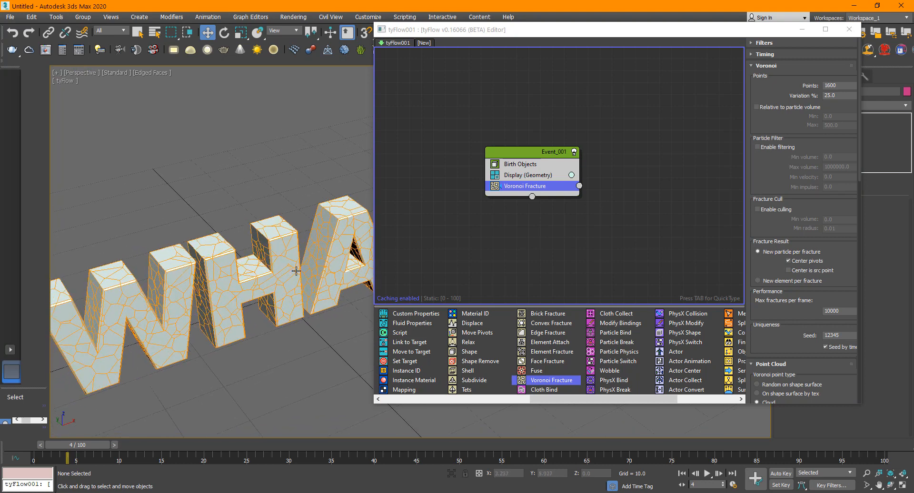
# Set the Voronoi Fracture point variation to 60% and inspect the fracture pattern on the letters
pyautogui.click(837, 95)
pyautogui.write('60')
pyautogui.press('Return')
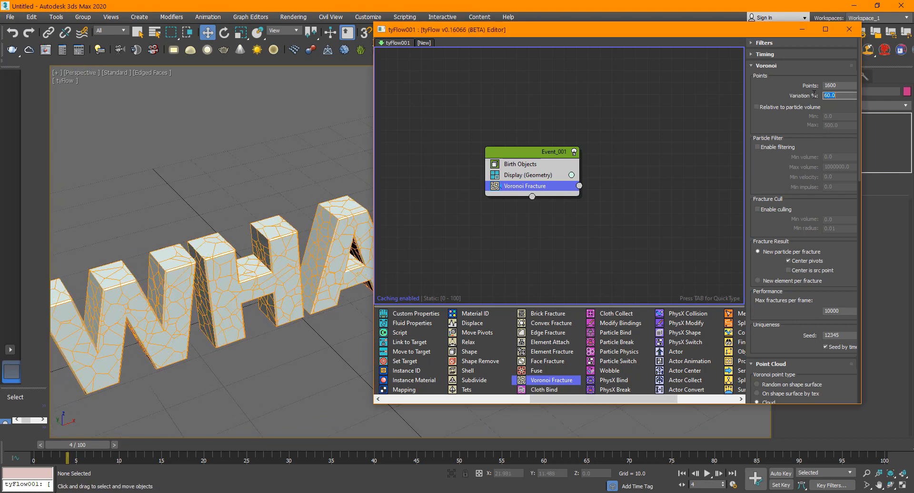
pyautogui.moveTo(229, 269); pyautogui.dragTo(284, 226, button='middle')
pyautogui.scroll(4, 168, 278)
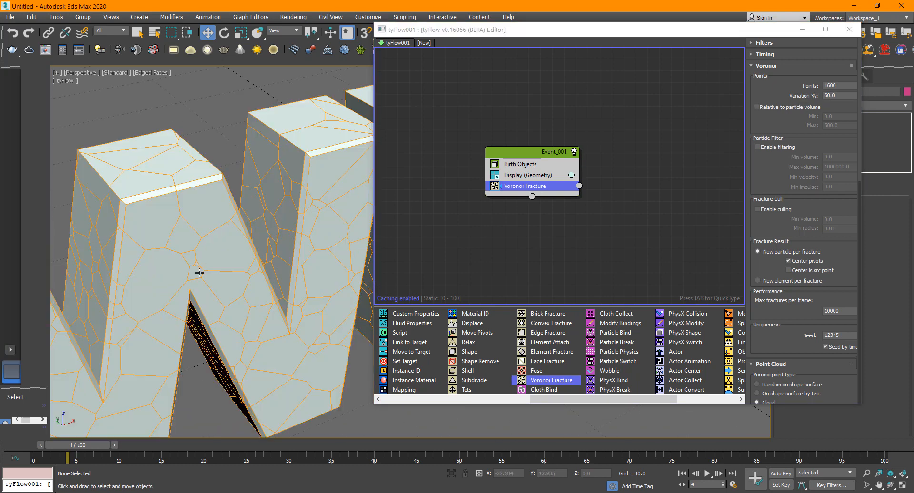
pyautogui.scroll(-8, 191, 260)
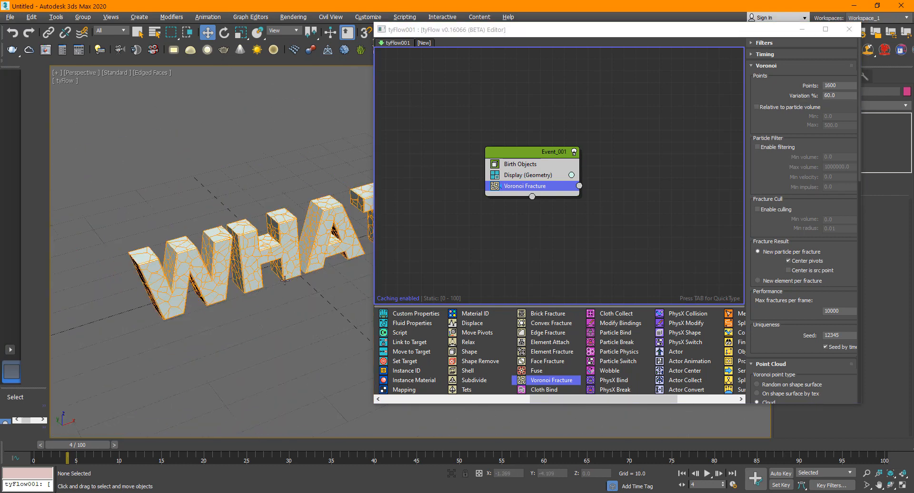
pyautogui.keyDown('alt'); pyautogui.moveTo(284, 280); pyautogui.dragTo(292, 269, button='middle'); pyautogui.keyUp('alt')
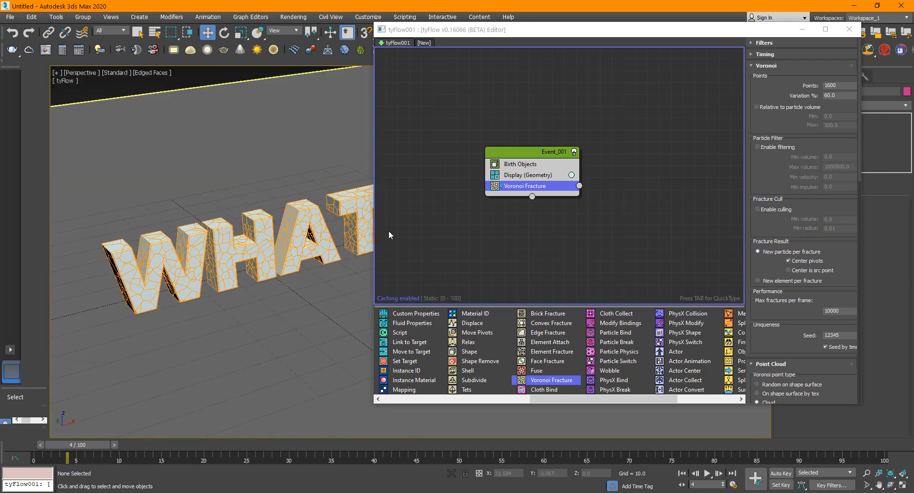
# Shift the event within the tyFlow editor canvas, deselect its operators and minimize the editor window
pyautogui.moveTo(517, 210); pyautogui.dragTo(478, 196, button='middle')
pyautogui.click(479, 224)
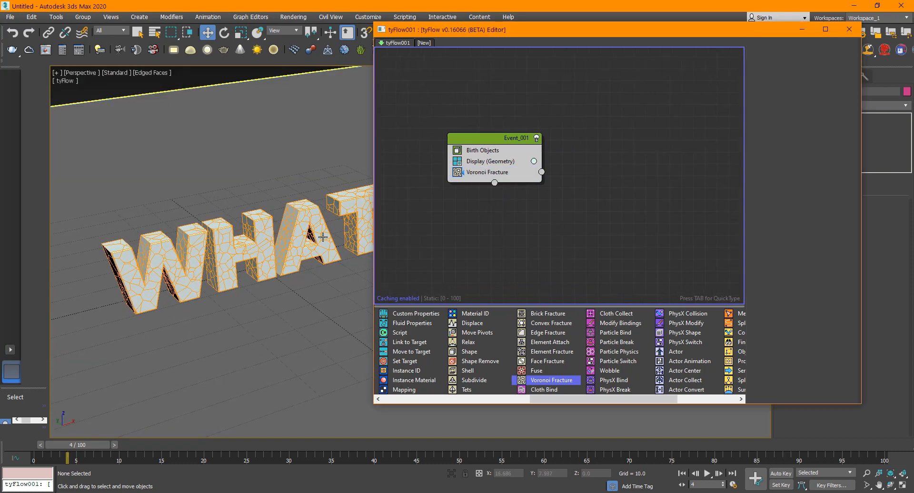
pyautogui.click(849, 29)
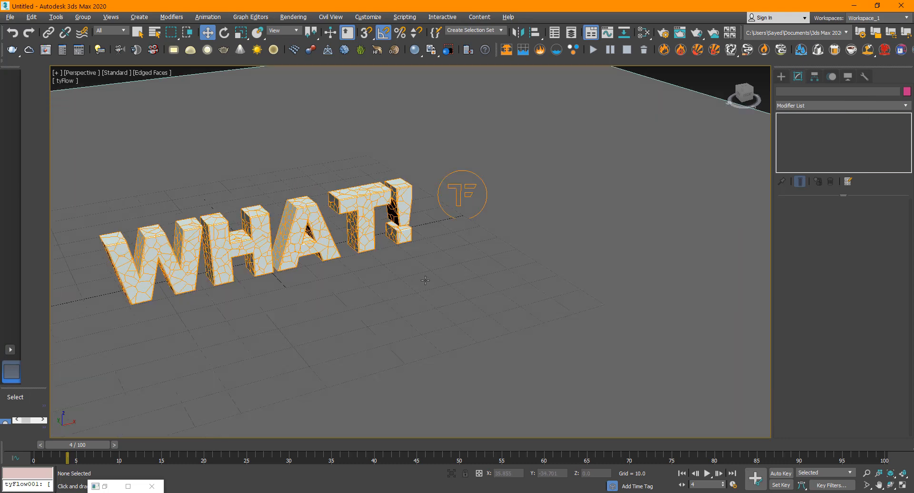
# Create a wall-like box about 68.7 long and 9.8 wide on the ground beyond the tyFlow icon
pyautogui.click(781, 77)
pyautogui.click(822, 138)
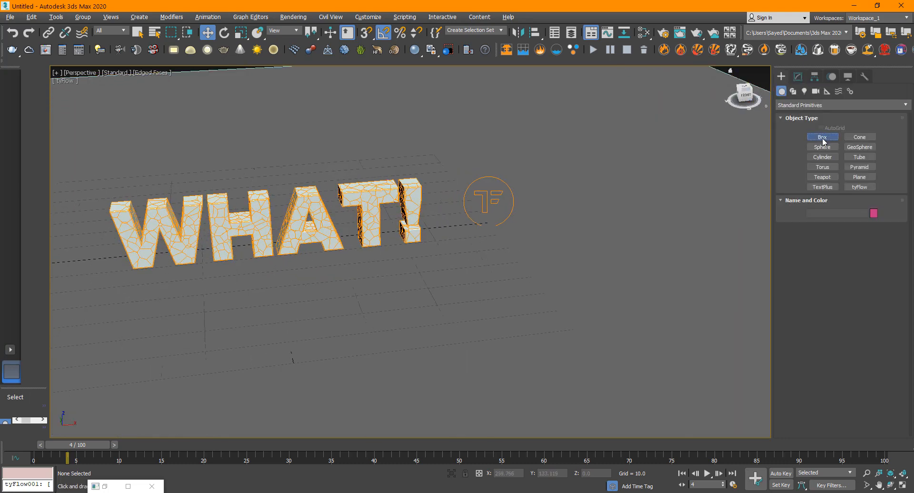
pyautogui.scroll(-4, 540, 228)
pyautogui.moveTo(494, 249); pyautogui.dragTo(409, 262, button='middle')
pyautogui.moveTo(429, 205); pyautogui.dragTo(475, 248)
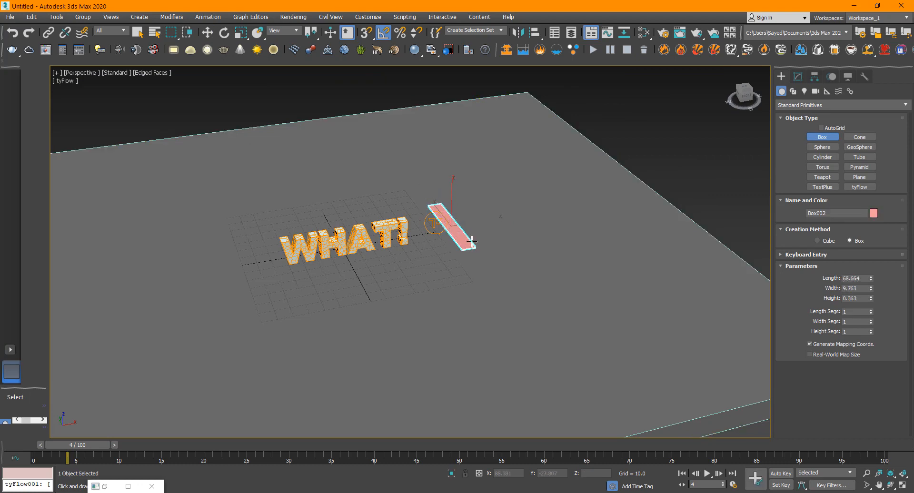
pyautogui.click(470, 214)
pyautogui.rightClick(470, 214)
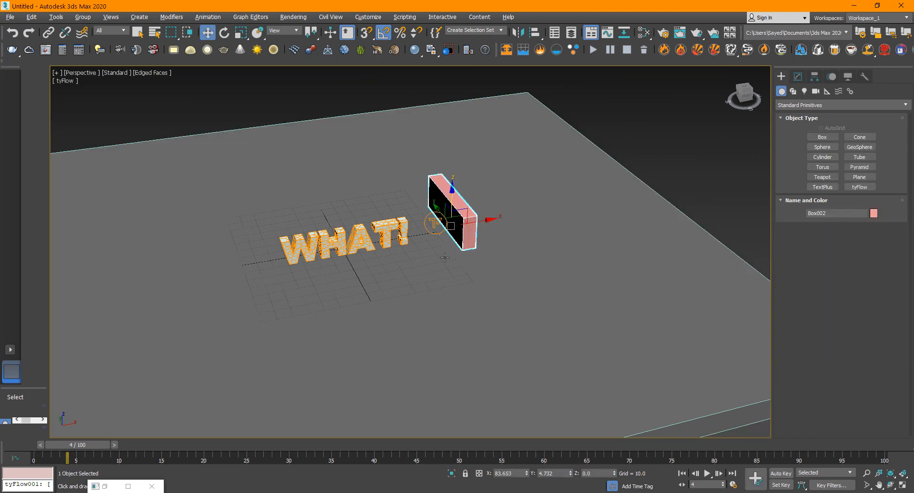
# Clone the wall box about 42 units along the X axis, away from the text
pyautogui.keyDown('alt'); pyautogui.moveTo(469, 214); pyautogui.dragTo(414, 275, button='middle'); pyautogui.keyUp('alt')
pyautogui.moveTo(461, 199)
pyautogui.keyDown('shift'); pyautogui.mouseDown()
pyautogui.moveTo(484, 237)
pyautogui.moveTo(543, 238)
pyautogui.mouseUp(); pyautogui.keyUp('shift')
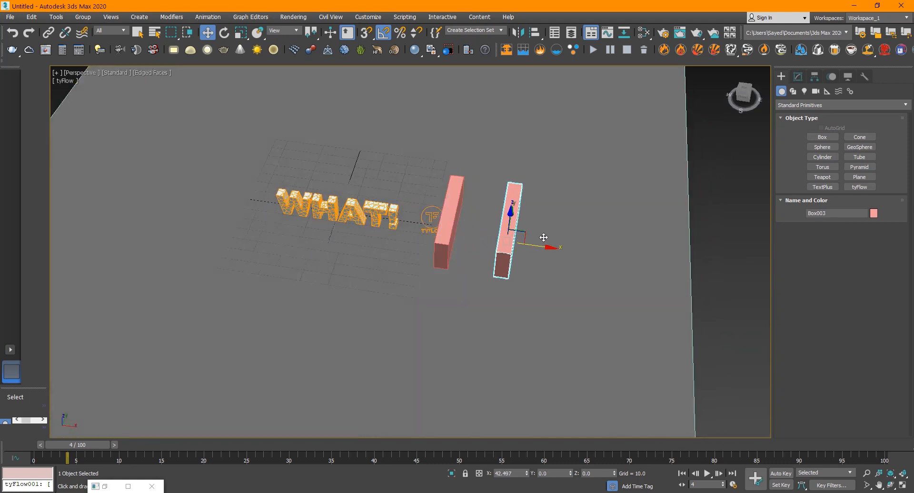
pyautogui.click(459, 294)
# Scale the cloned box to about 413% along the X axis
pyautogui.press('r')
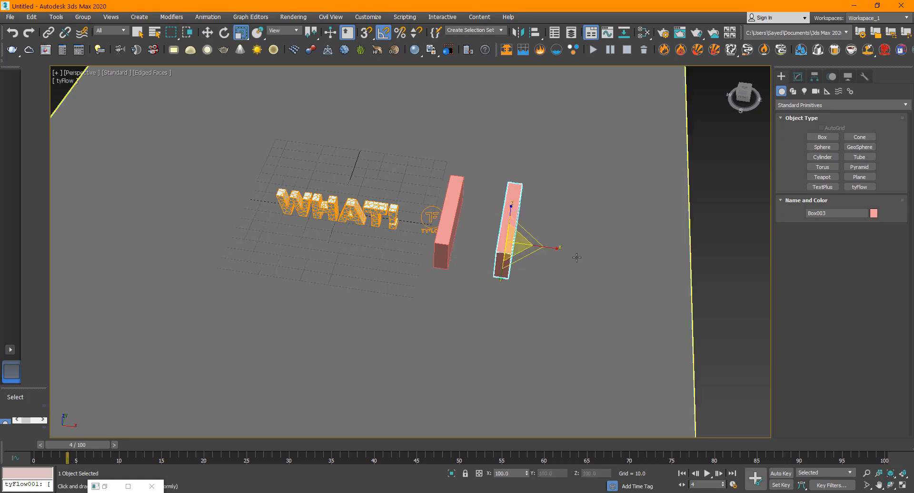
pyautogui.moveTo(555, 248); pyautogui.dragTo(638, 254)
pyautogui.scroll(-5, 479, 265)
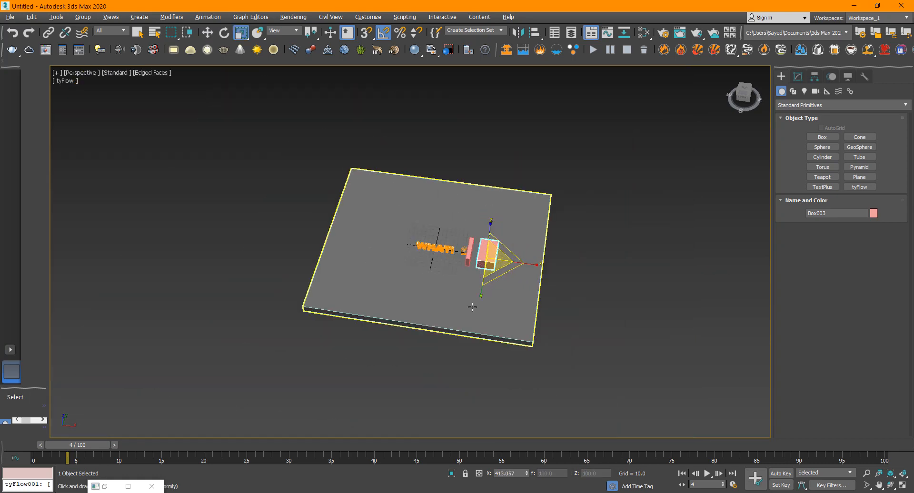
# Scale the cloned box to about 419% along Y, 1517% along X and 1014% along Z
pyautogui.keyDown('alt'); pyautogui.moveTo(471, 305); pyautogui.dragTo(499, 289, button='middle'); pyautogui.keyUp('alt')
pyautogui.moveTo(500, 289); pyautogui.dragTo(541, 375)
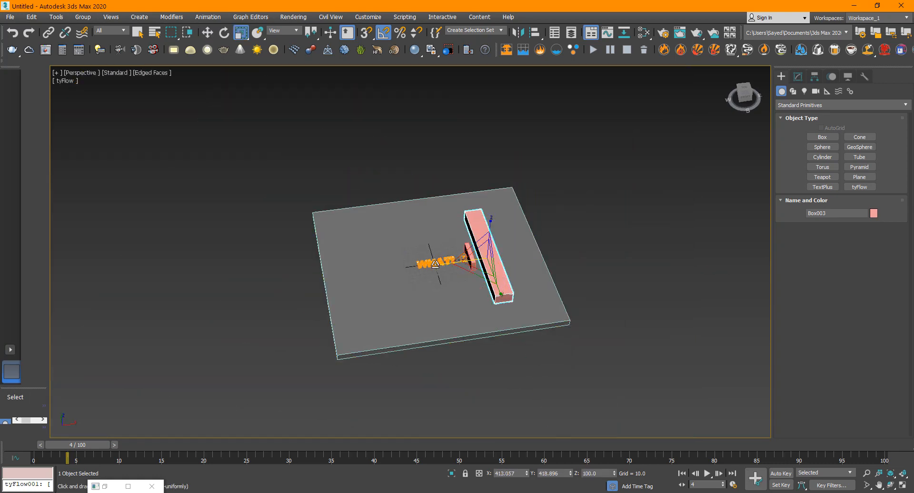
pyautogui.moveTo(440, 265); pyautogui.dragTo(356, 277)
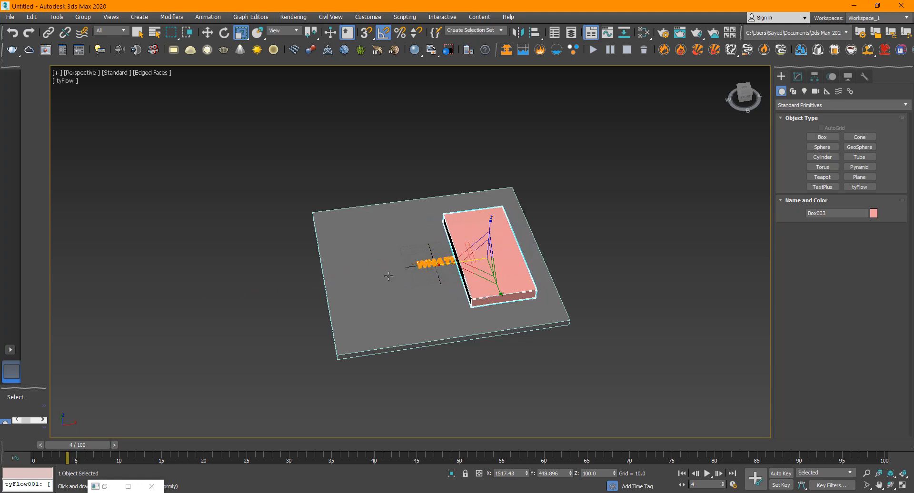
pyautogui.moveTo(493, 221); pyautogui.dragTo(501, 386)
# Move the enlarged box away from the text to about X 206.6 and lower it to about Z -32.2
pyautogui.press('w')
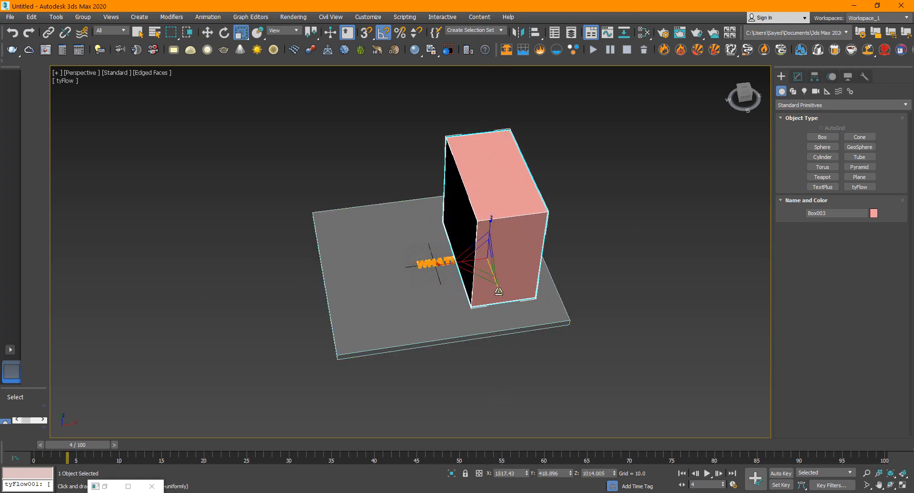
pyautogui.moveTo(488, 254); pyautogui.dragTo(518, 306)
pyautogui.keyDown('alt'); pyautogui.moveTo(518, 306); pyautogui.dragTo(522, 296, button='middle'); pyautogui.keyUp('alt')
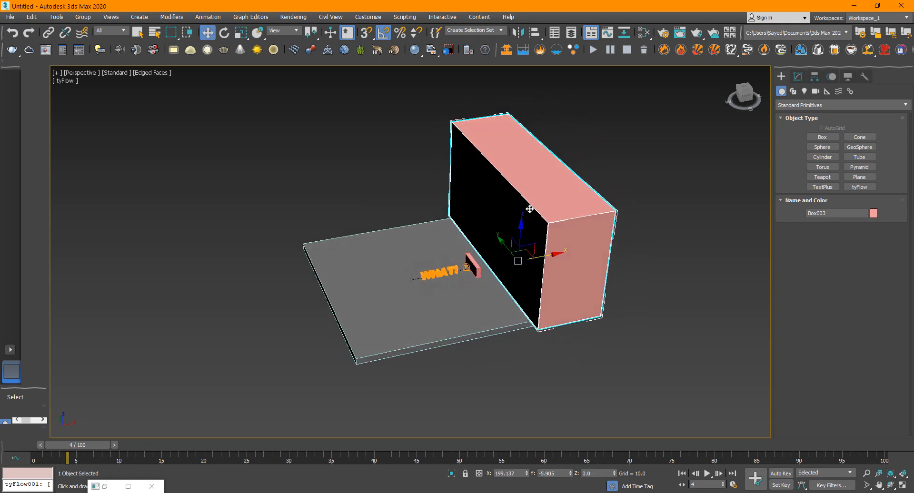
pyautogui.moveTo(521, 227); pyautogui.dragTo(553, 265)
pyautogui.keyDown('alt'); pyautogui.moveTo(495, 280); pyautogui.dragTo(513, 269, button='middle'); pyautogui.keyUp('alt')
pyautogui.scroll(4, 507, 257)
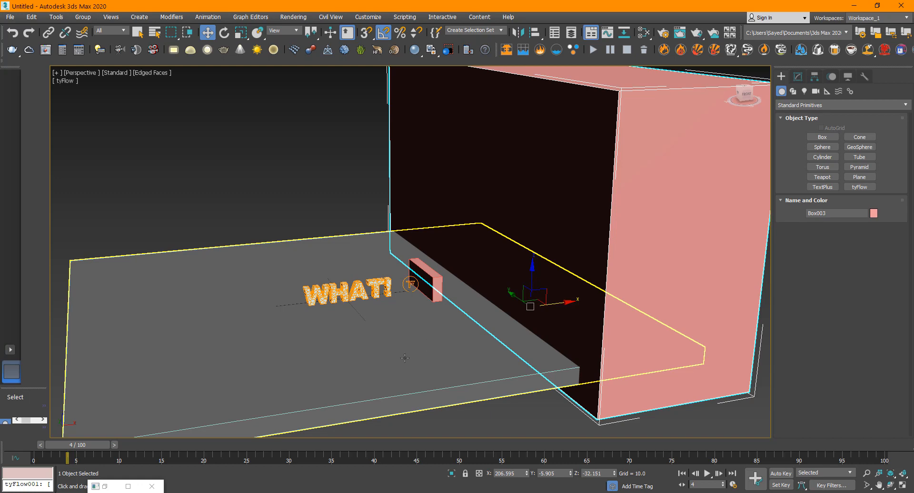
# Set the enlarged box to Display as Box in its object properties and deselect it
pyautogui.rightClick(567, 193)
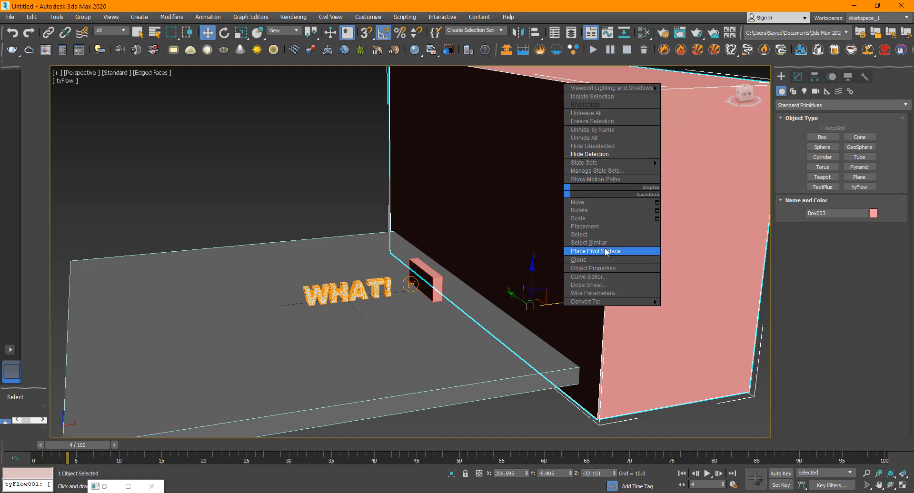
pyautogui.click(604, 268)
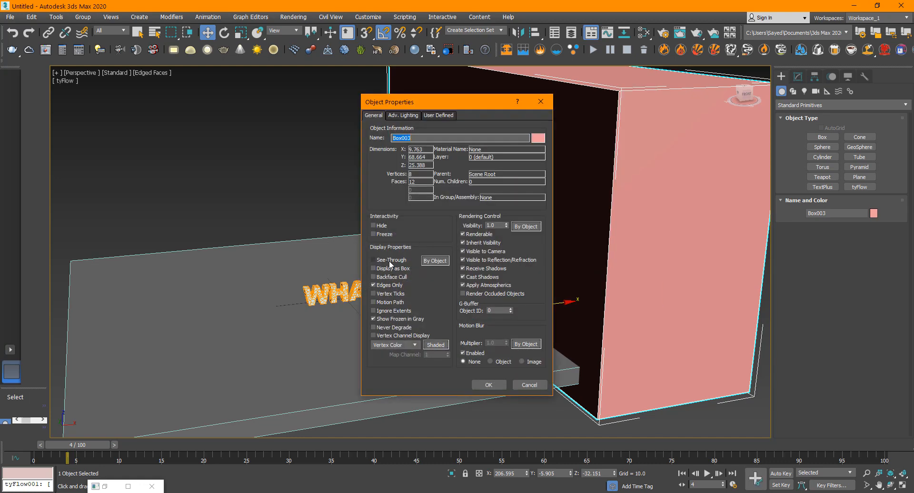
pyautogui.click(394, 277)
pyautogui.click(486, 384)
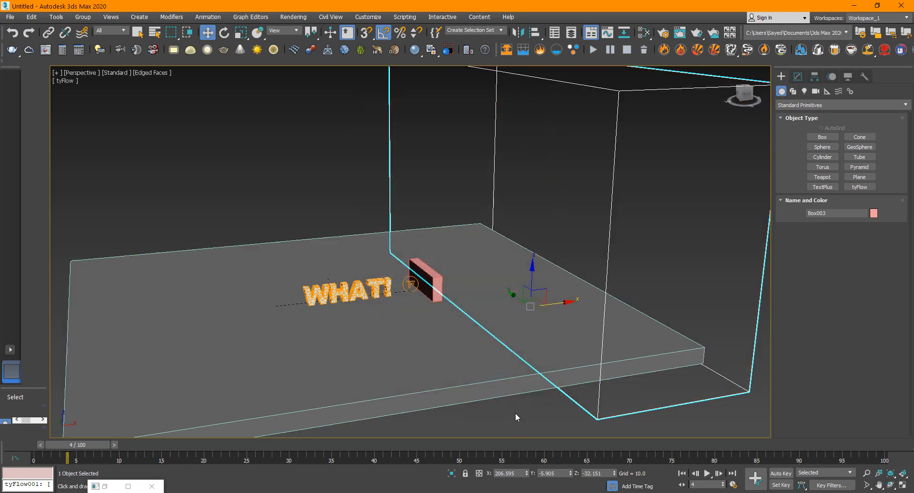
pyautogui.click(516, 418)
# Select the small wall box, enable Auto Key and move it to about X 62.9 at frame 0, close to the text
pyautogui.keyDown('alt'); pyautogui.moveTo(490, 368); pyautogui.dragTo(486, 335, button='middle'); pyautogui.keyUp('alt')
pyautogui.moveTo(429, 289); pyautogui.dragTo(380, 275, button='middle')
pyautogui.scroll(3, 464, 282)
pyautogui.click(459, 276)
pyautogui.scroll(2, 460, 276)
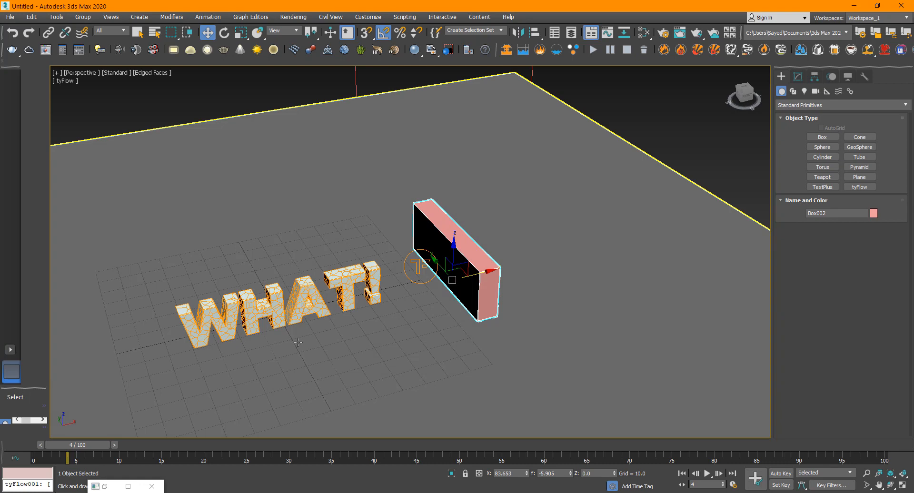
pyautogui.moveTo(59, 448); pyautogui.dragTo(27, 447)
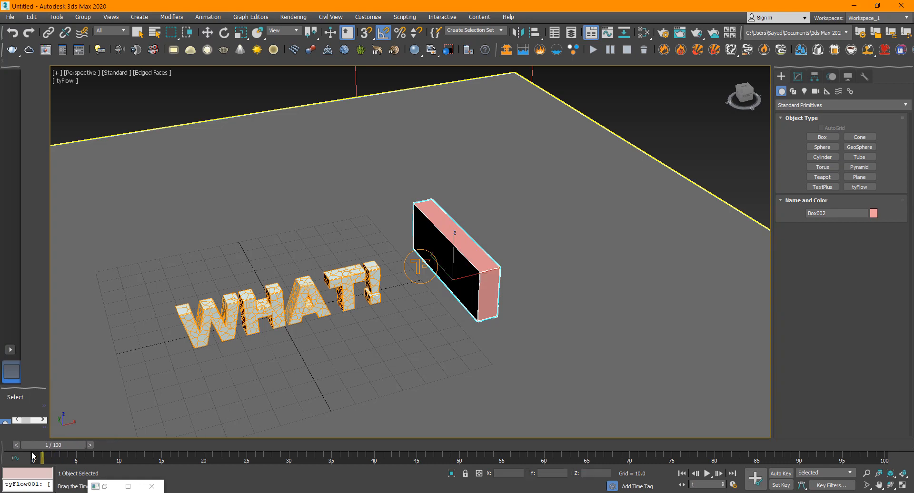
pyautogui.click(788, 472)
pyautogui.click(718, 445)
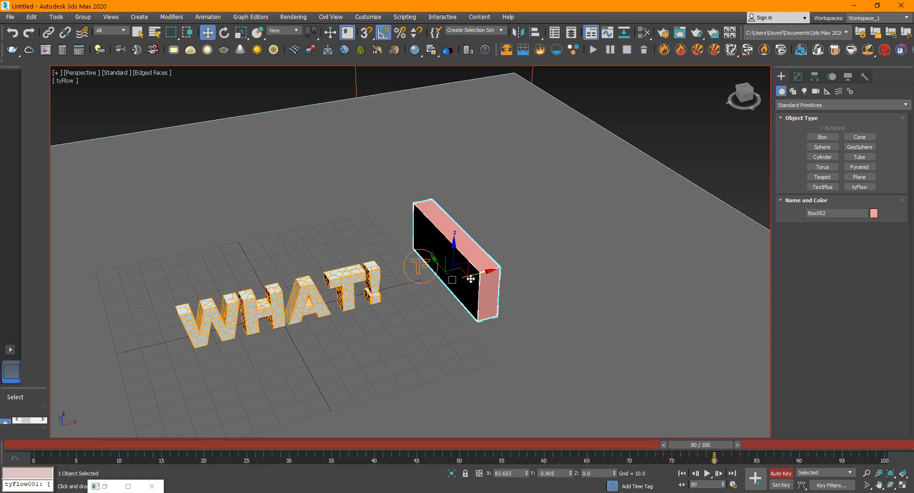
pyautogui.press('Home')
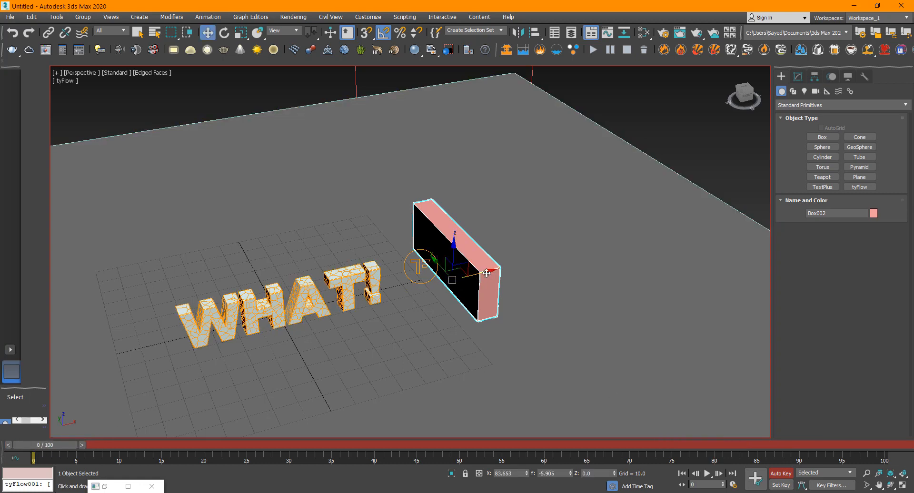
pyautogui.moveTo(486, 273); pyautogui.dragTo(466, 320)
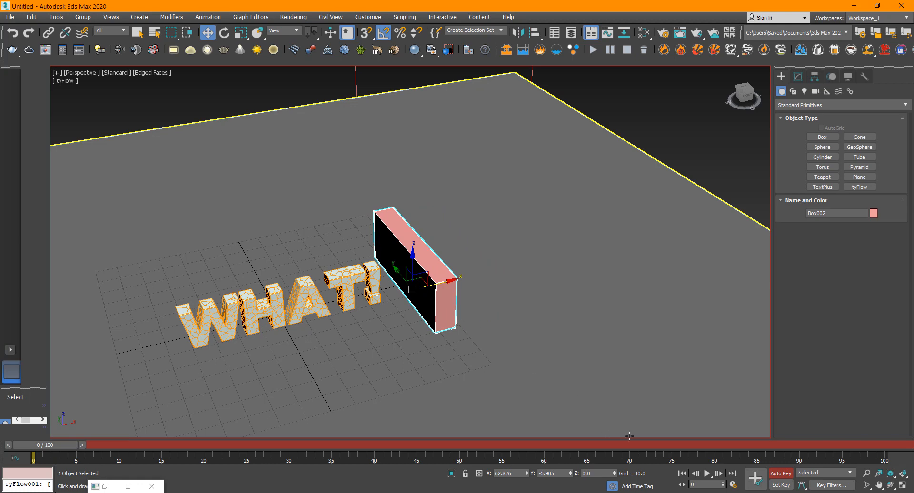
# Key the small wall box at about X -52.9 on frame 80, past the text, turn off Auto Key and return to frame 1
pyautogui.click(712, 447)
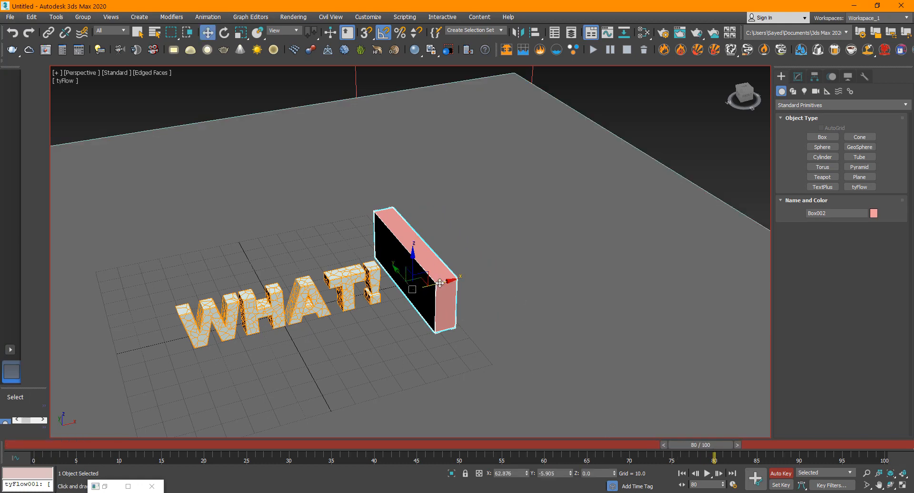
pyautogui.moveTo(441, 282); pyautogui.dragTo(193, 339)
pyautogui.click(781, 473)
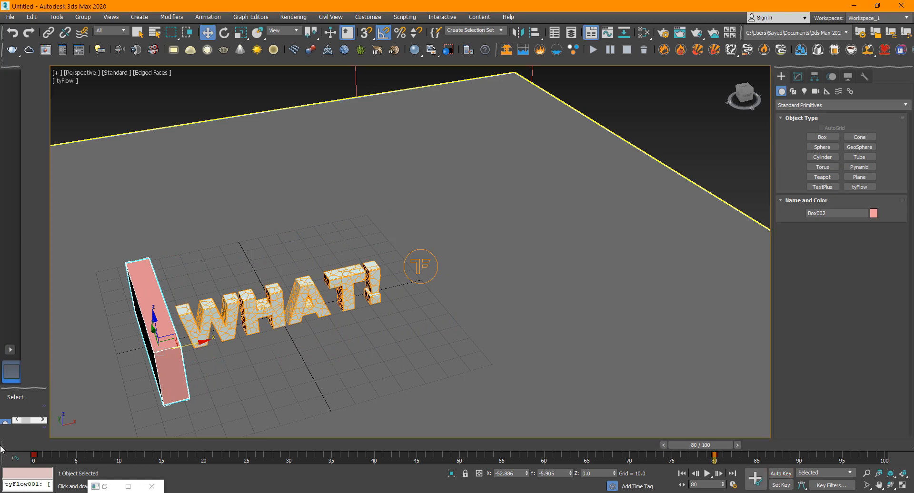
pyautogui.moveTo(46, 445)
pyautogui.mouseDown()
pyautogui.moveTo(429, 445)
pyautogui.moveTo(41, 438)
pyautogui.mouseUp()
# Set the small wall box to Display as Box in its object properties
pyautogui.keyDown('alt'); pyautogui.moveTo(364, 312); pyautogui.dragTo(398, 289, button='middle'); pyautogui.keyUp('alt')
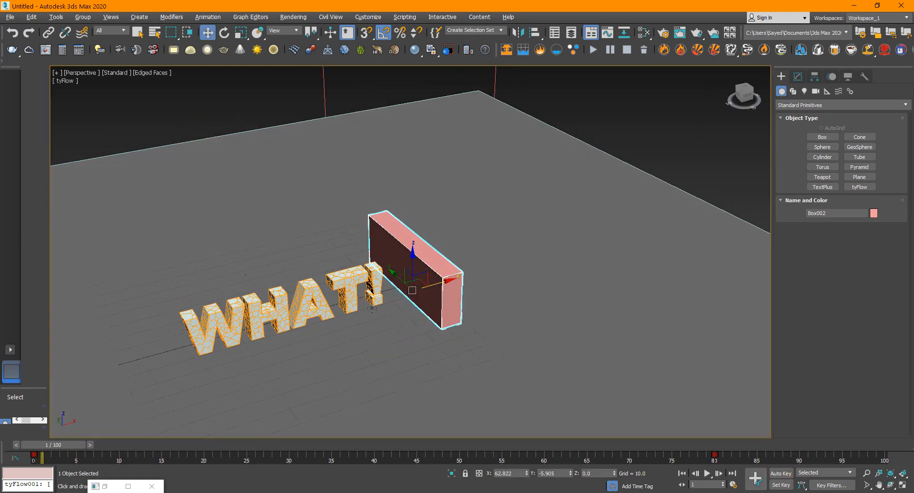
pyautogui.rightClick(412, 268)
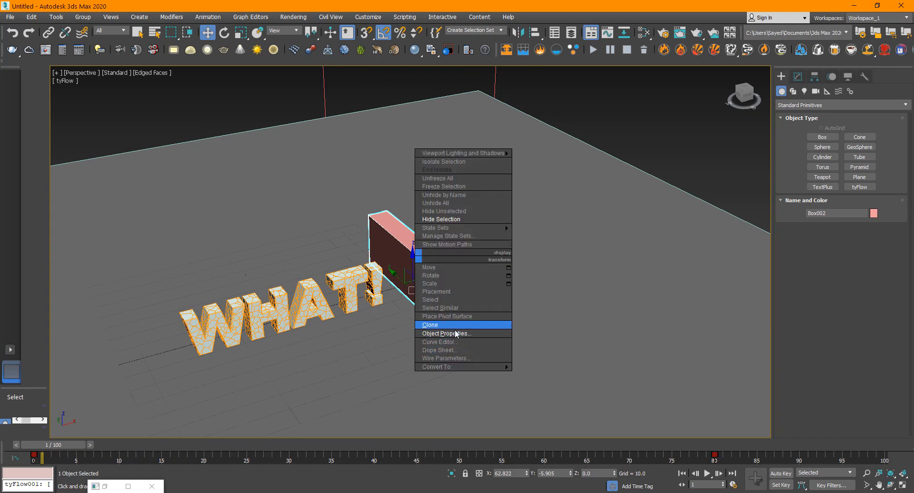
pyautogui.click(443, 318)
pyautogui.click(393, 269)
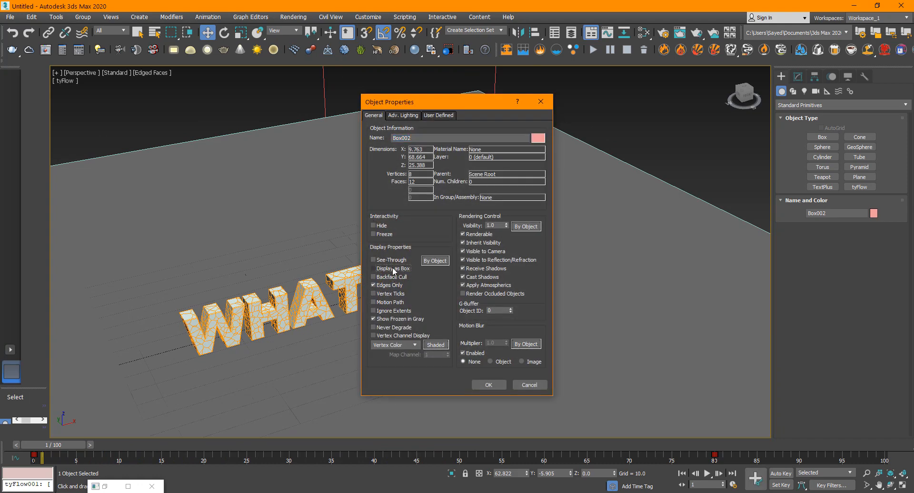
pyautogui.click(481, 384)
pyautogui.keyDown('alt'); pyautogui.moveTo(395, 333); pyautogui.dragTo(414, 320, button='middle'); pyautogui.keyUp('alt')
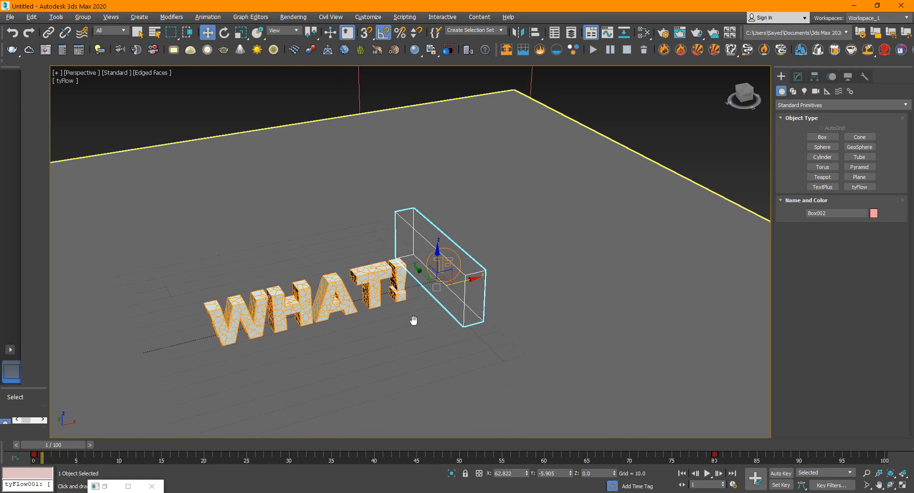
# Restore the tyFlow editor as a smaller floating window beside the text and wall box
pyautogui.click(128, 486)
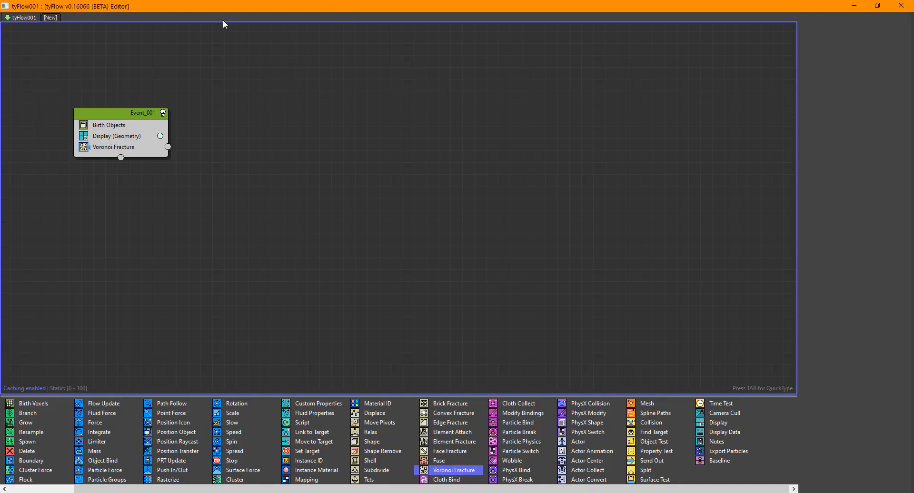
pyautogui.moveTo(224, 6); pyautogui.dragTo(649, 78)
pyautogui.moveTo(375, 234); pyautogui.dragTo(296, 222, button='middle')
pyautogui.click(527, 262)
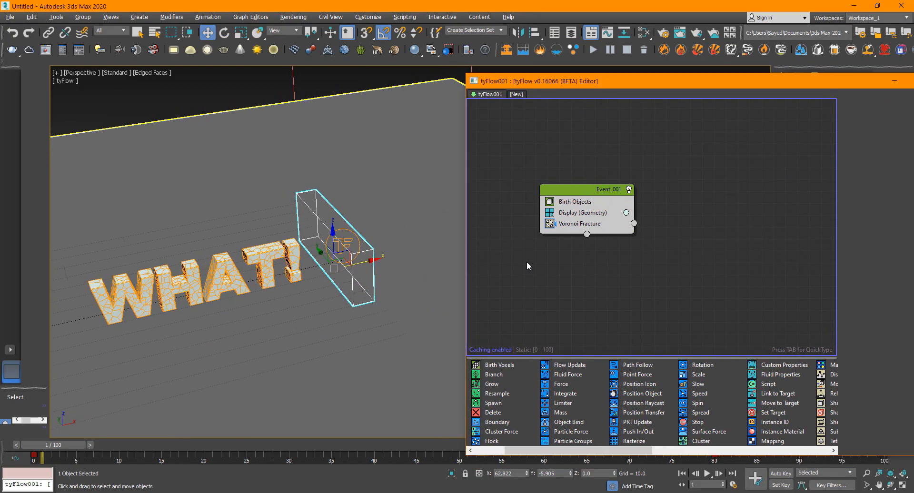
pyautogui.moveTo(593, 83); pyautogui.dragTo(551, 81)
# Add a Surface Test operator to the fracture event, below Voronoi Fracture
pyautogui.click(571, 188)
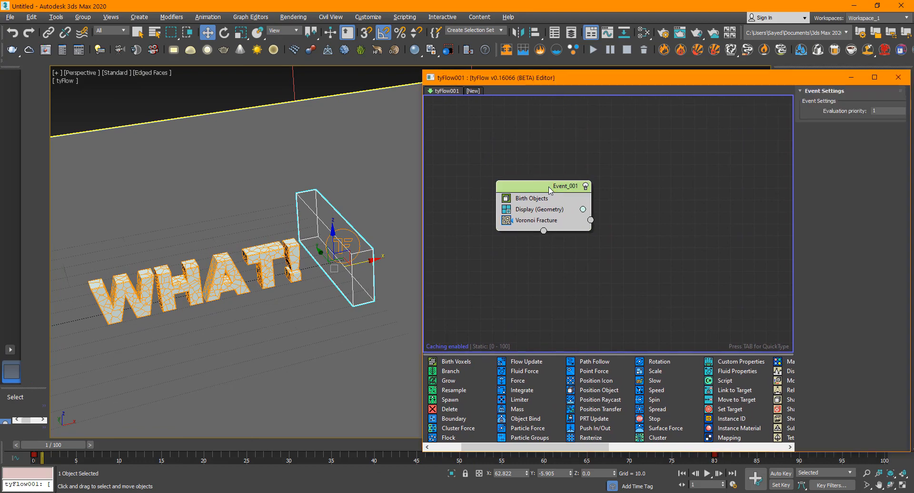
pyautogui.press('Tab')
pyautogui.write('pr')
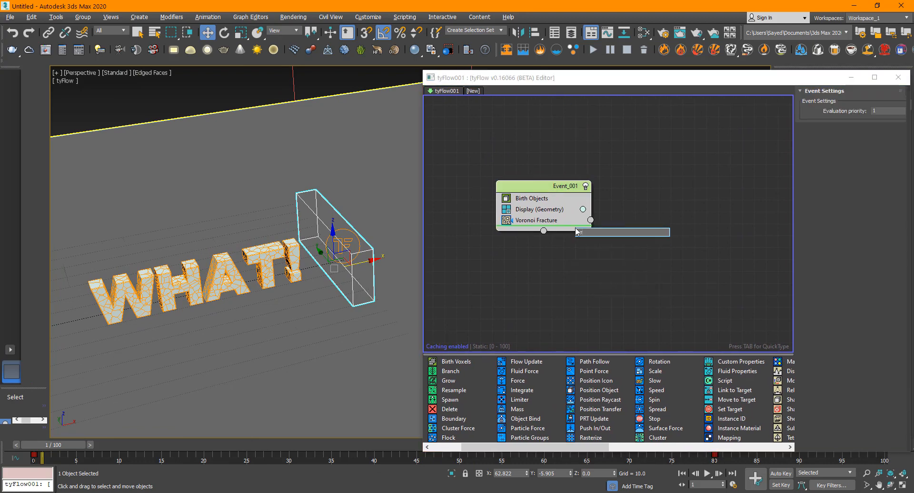
pyautogui.write('f')
pyautogui.press('BackSpace')
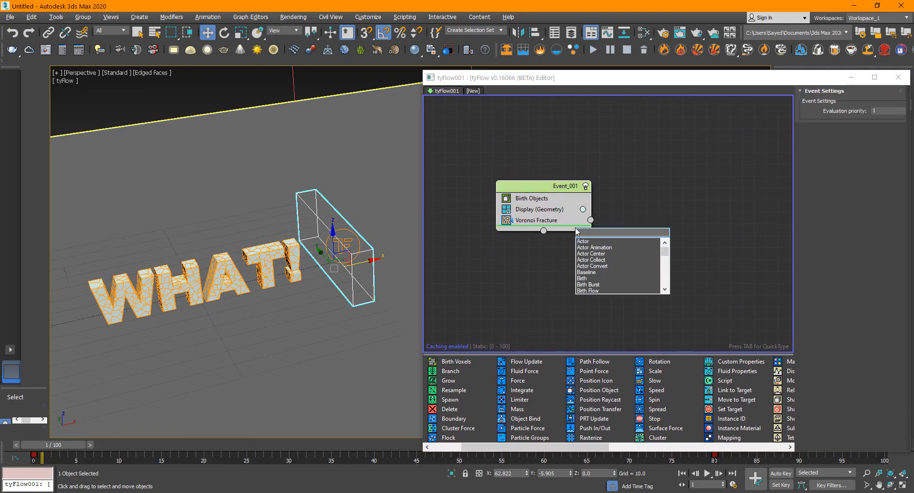
pyautogui.write('sur')
pyautogui.press('Down')
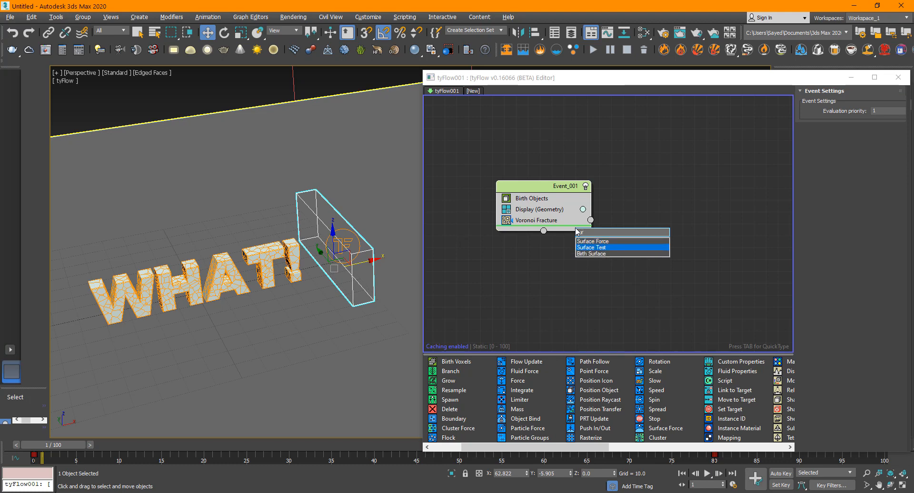
pyautogui.press('Return')
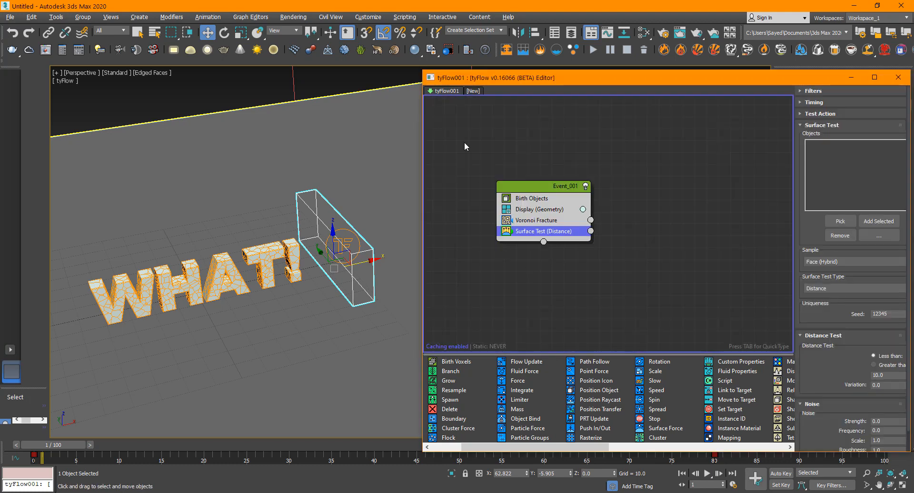
# Assign the small wall box as the Surface Test object and scrub the animation to frame 24
pyautogui.moveTo(476, 78); pyautogui.dragTo(441, 73)
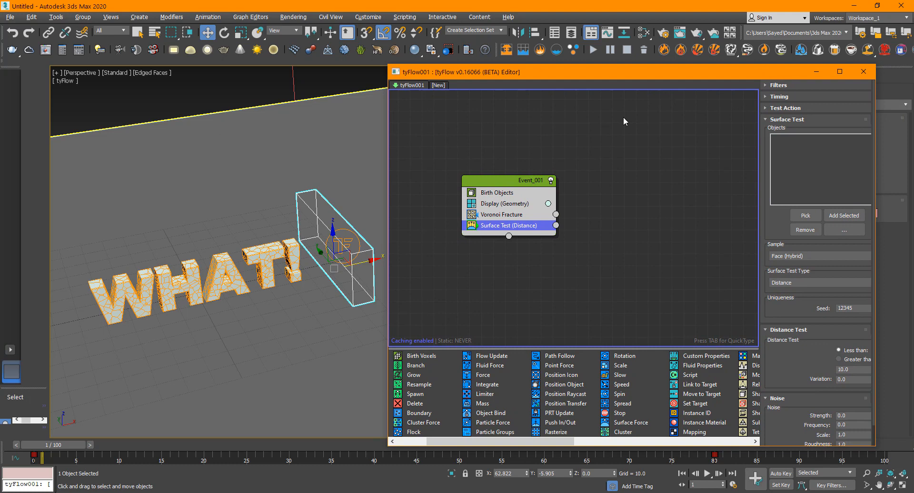
pyautogui.click(818, 215)
pyautogui.click(307, 205)
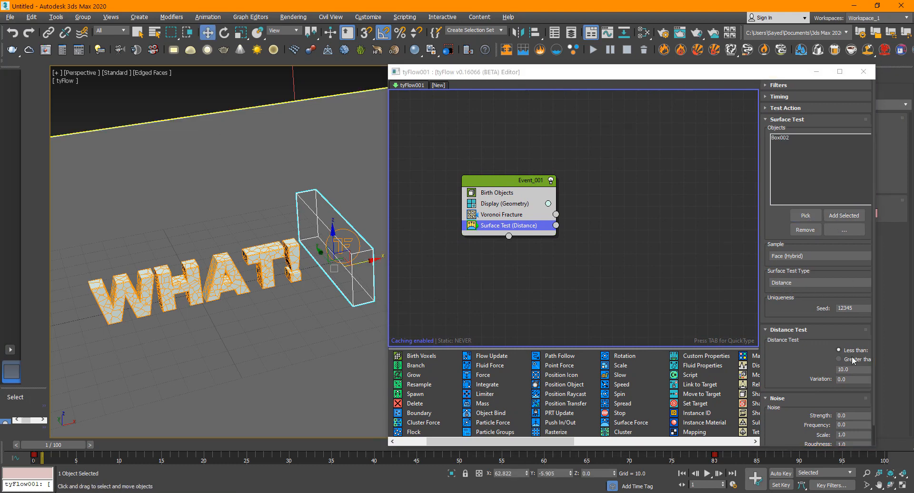
pyautogui.moveTo(76, 448); pyautogui.dragTo(259, 422)
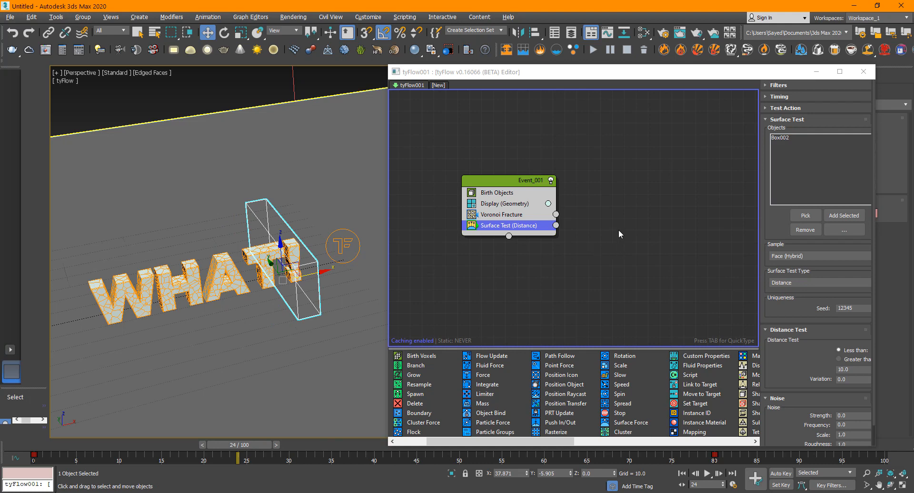
# Create a new event with a Display operator, fed by the Surface Test output, and set its type to Geometry
pyautogui.moveTo(540, 438); pyautogui.dragTo(747, 441)
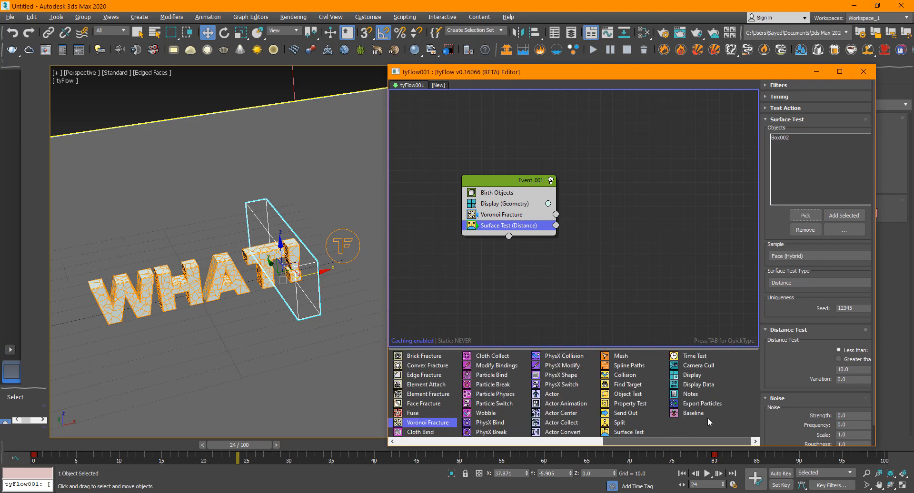
pyautogui.moveTo(692, 374); pyautogui.dragTo(591, 260)
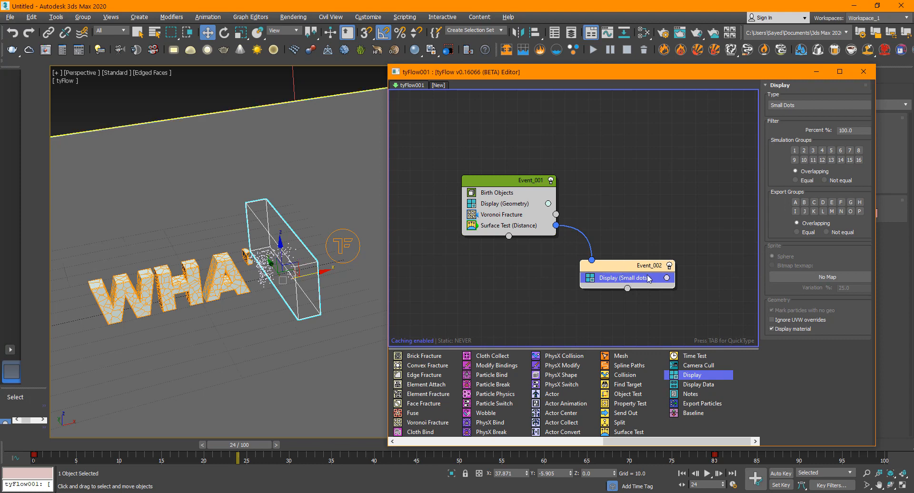
pyautogui.click(792, 109)
pyautogui.click(785, 153)
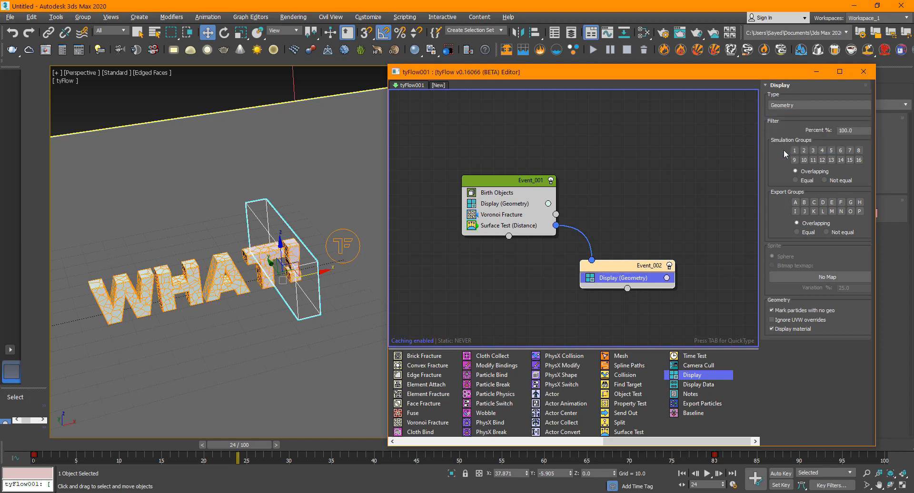
# Set the new event's display color to dark green and turn off edged faces in the viewport
pyautogui.click(666, 278)
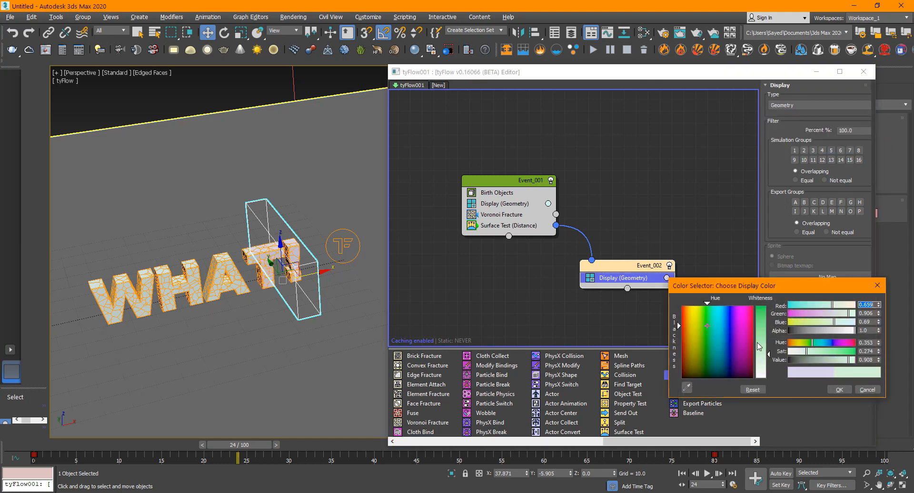
pyautogui.click(839, 390)
pyautogui.moveTo(281, 353); pyautogui.dragTo(324, 370, button='middle')
pyautogui.scroll(2, 324, 370)
pyautogui.press('F4')
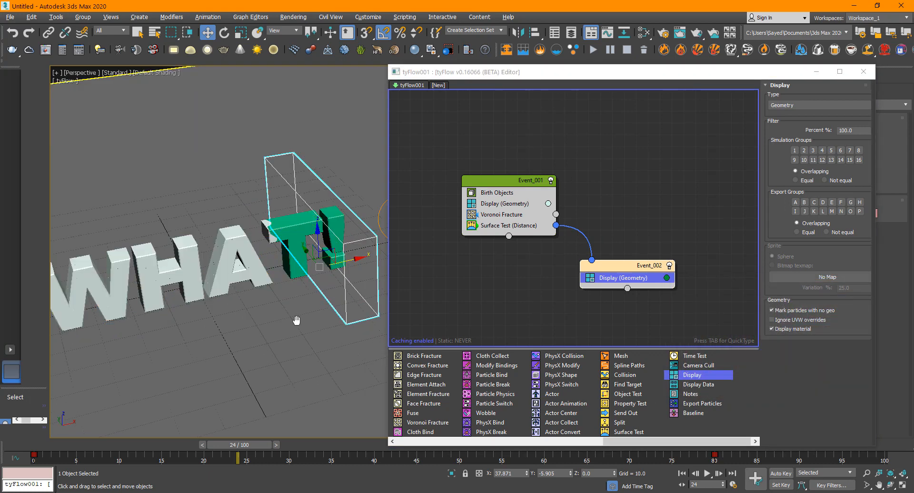
# Scrub the animation to frame 34 to examine how the moving box triggers the Surface Test along the text
pyautogui.moveTo(298, 325); pyautogui.dragTo(323, 328, button='middle')
pyautogui.moveTo(163, 445); pyautogui.dragTo(373, 412)
pyautogui.press('w')
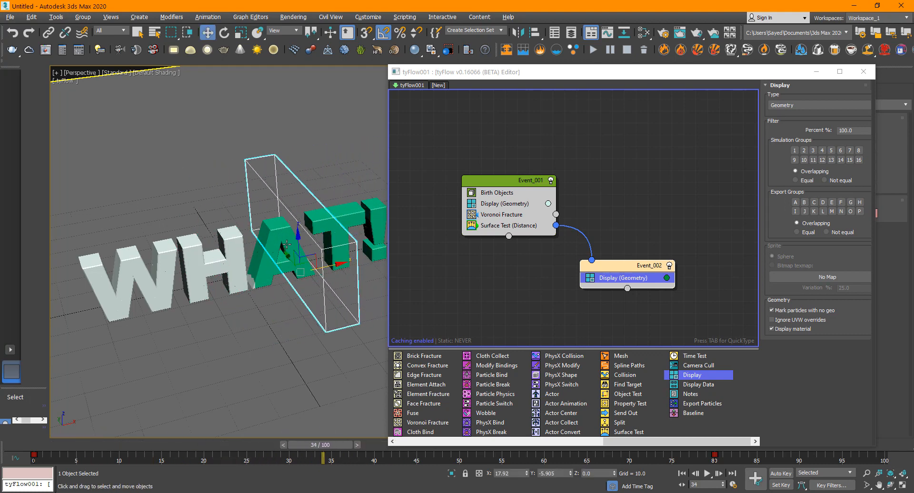
# Hide the selected animated box, return the animation to frame 24, and turn on edged faces to reveal the fracture pieces
pyautogui.rightClick(274, 202)
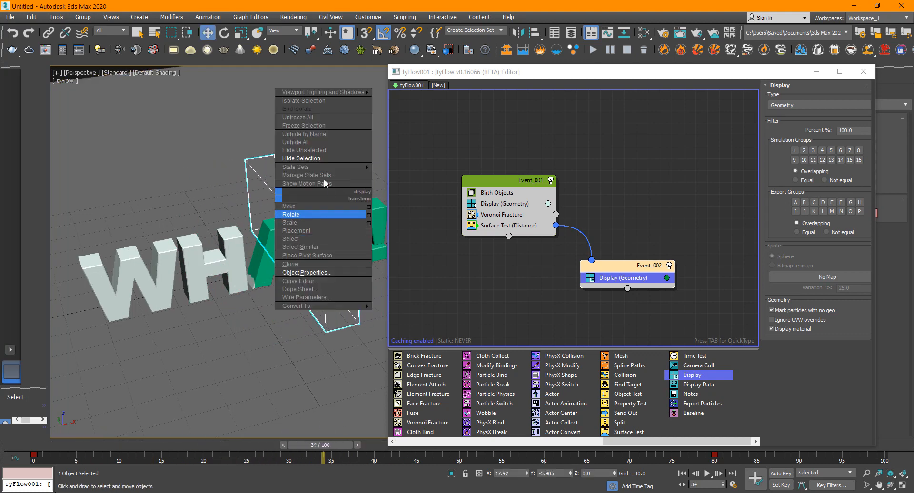
pyautogui.click(310, 159)
pyautogui.moveTo(113, 443); pyautogui.dragTo(239, 430)
pyautogui.press('F4')
pyautogui.moveTo(301, 283); pyautogui.dragTo(264, 283, button='middle')
pyautogui.moveTo(618, 310); pyautogui.dragTo(586, 273, button='middle')
pyautogui.moveTo(495, 280); pyautogui.dragTo(487, 284, button='middle')
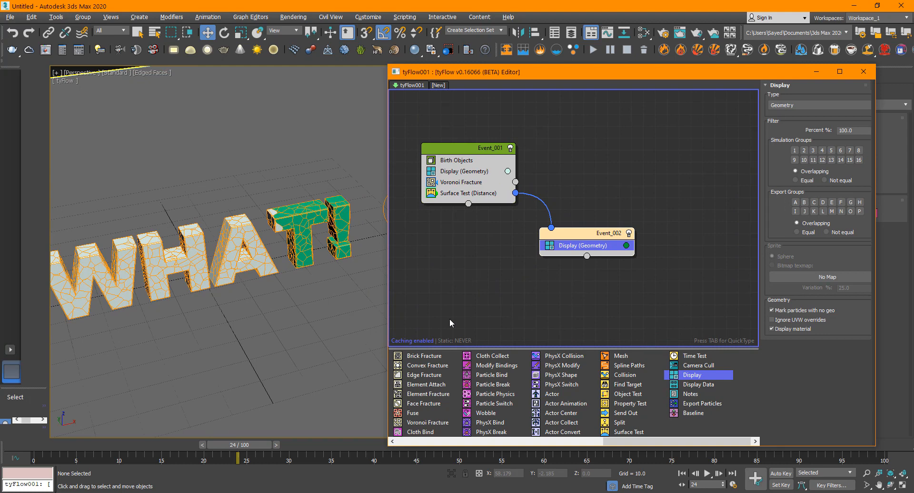
# Add a PhysX Shape operator to Event_002, above its Display operator
pyautogui.click(471, 292)
pyautogui.press('Tab')
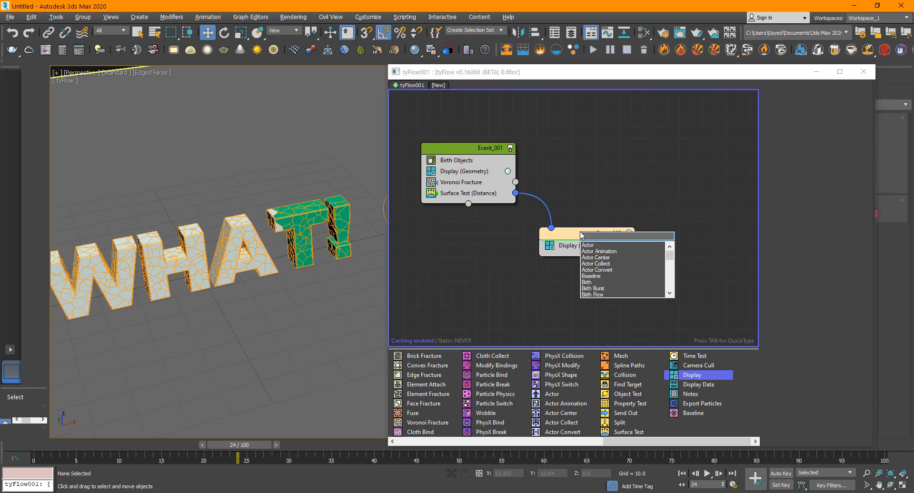
pyautogui.write('phys')
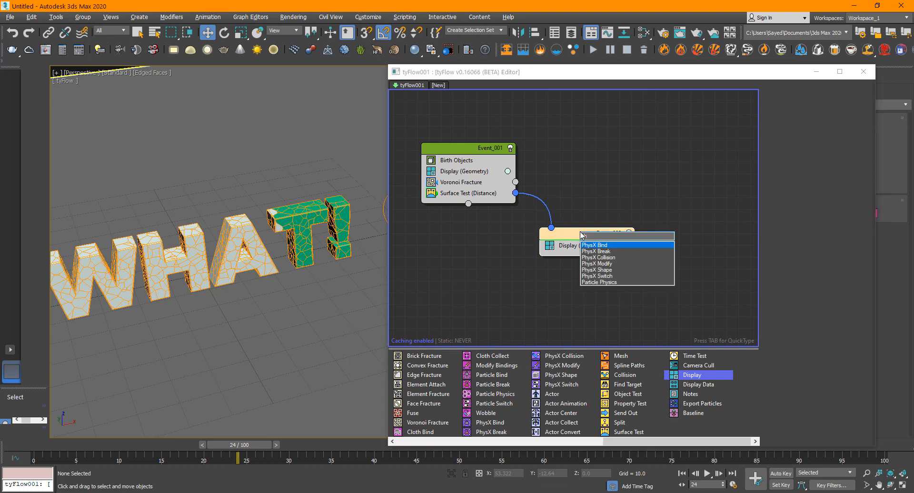
pyautogui.press('Down')
pyautogui.press('Down')
pyautogui.press('Down')
pyautogui.press('Down')
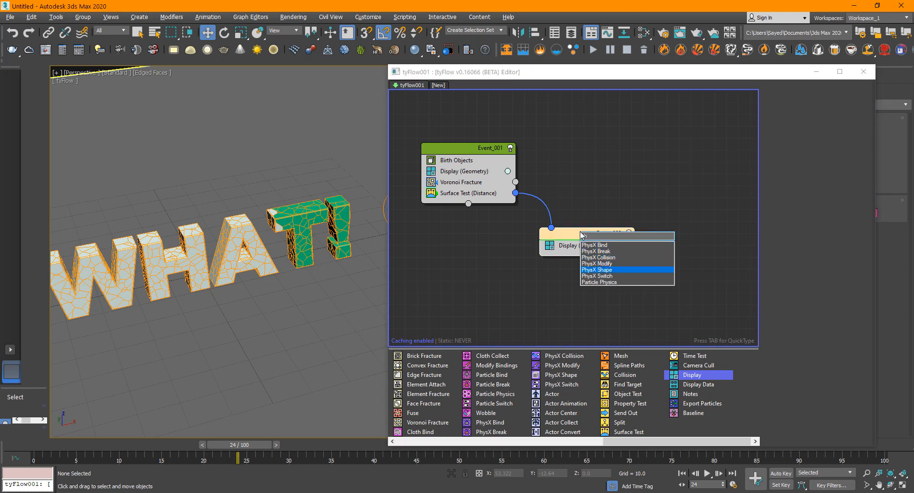
pyautogui.press('Return')
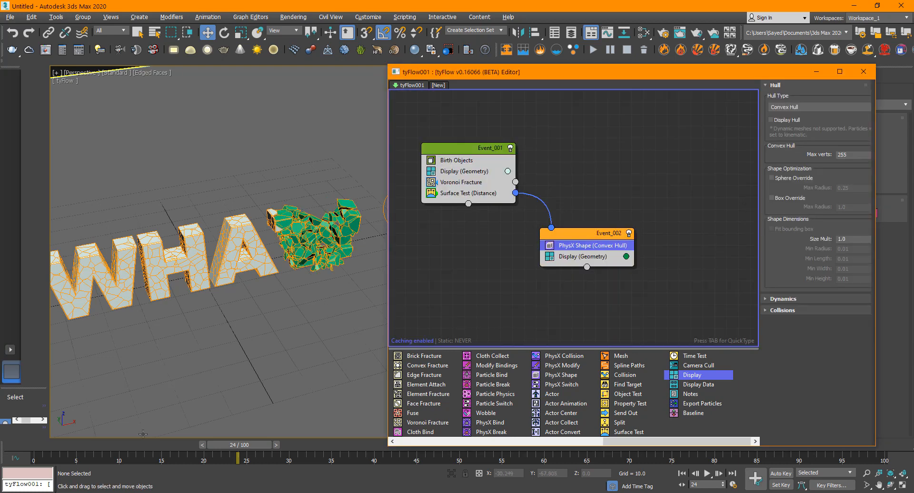
# Play the animation to check how the fractured pieces collapse with the PhysX Shape operator
pyautogui.moveTo(142, 446); pyautogui.dragTo(175, 443)
pyautogui.press('/')
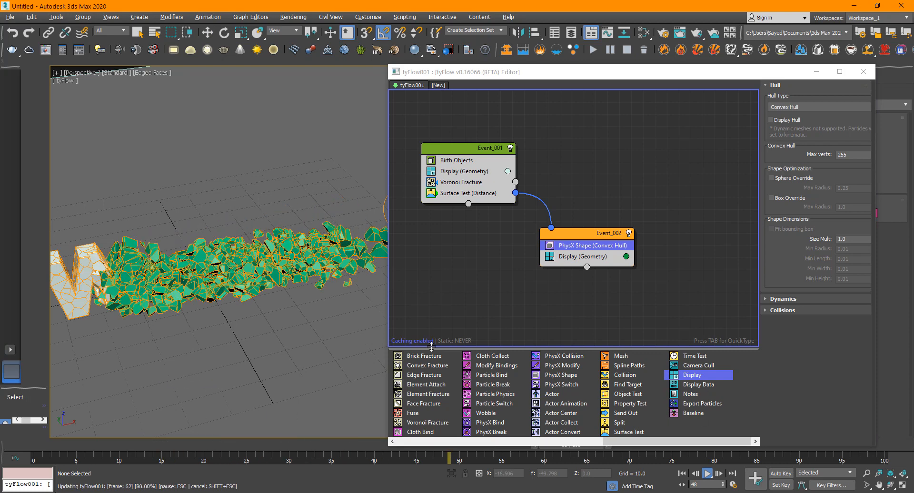
pyautogui.press('/')
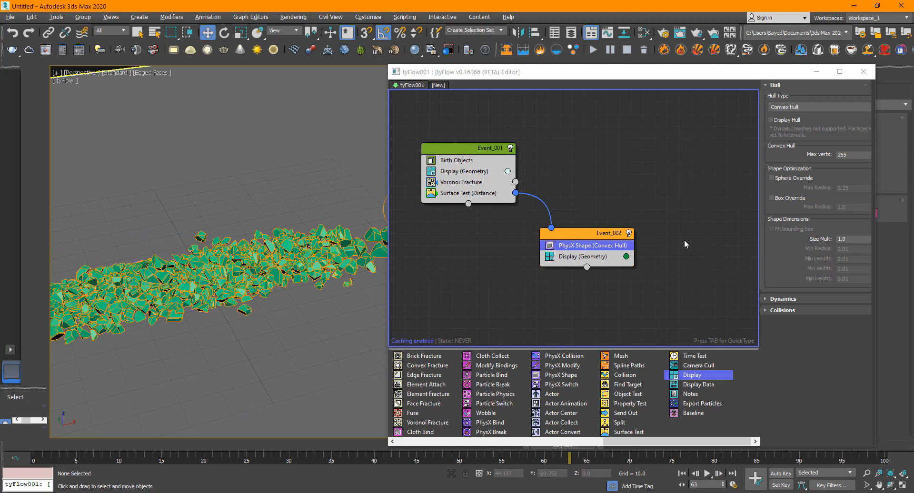
# Turn off Real Time playback in the time configuration
pyautogui.click(733, 484)
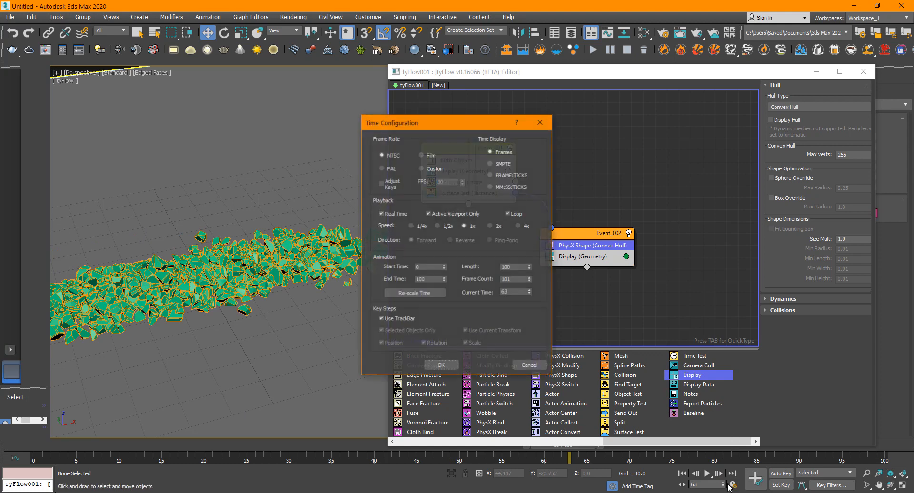
pyautogui.click(382, 214)
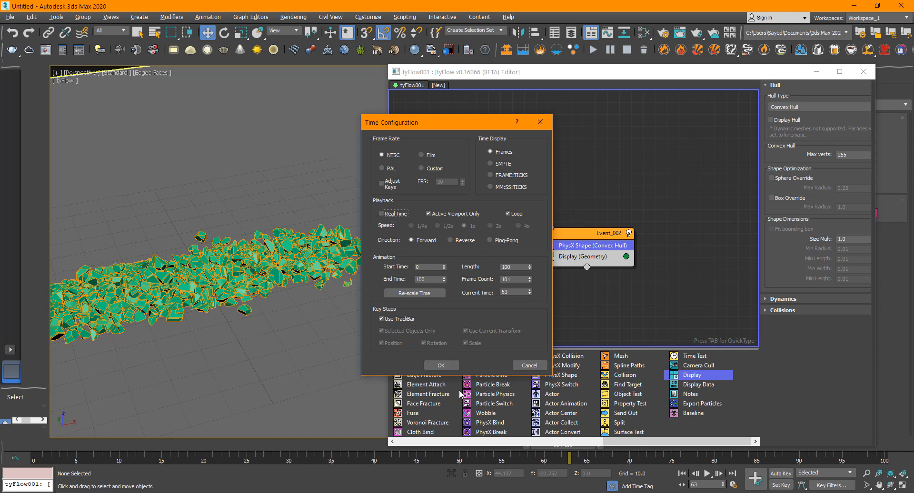
pyautogui.click(440, 365)
# Replay the simulation with edged faces off and scrub back to frame 31 to examine the falling pieces
pyautogui.moveTo(283, 444); pyautogui.dragTo(263, 448)
pyautogui.press('/')
pyautogui.press('/')
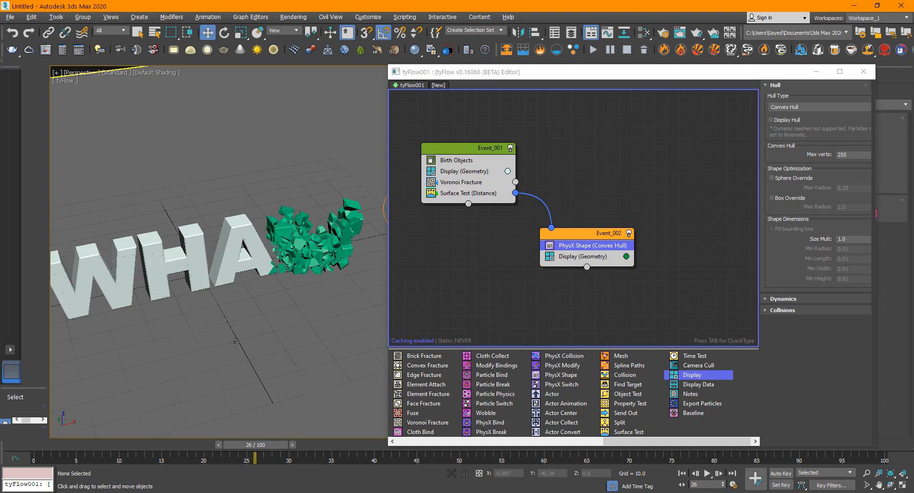
pyautogui.press('/')
pyautogui.press('/')
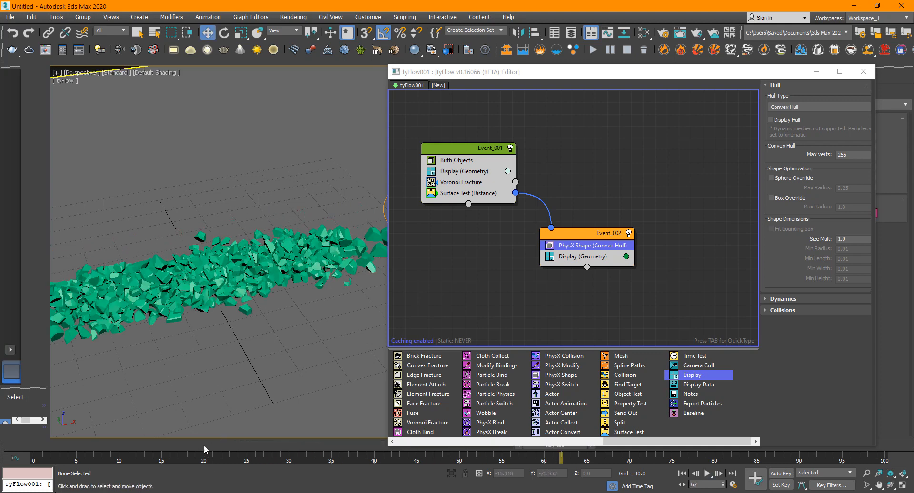
pyautogui.moveTo(204, 448); pyautogui.dragTo(317, 409)
pyautogui.moveTo(271, 307); pyautogui.dragTo(253, 263, button='middle')
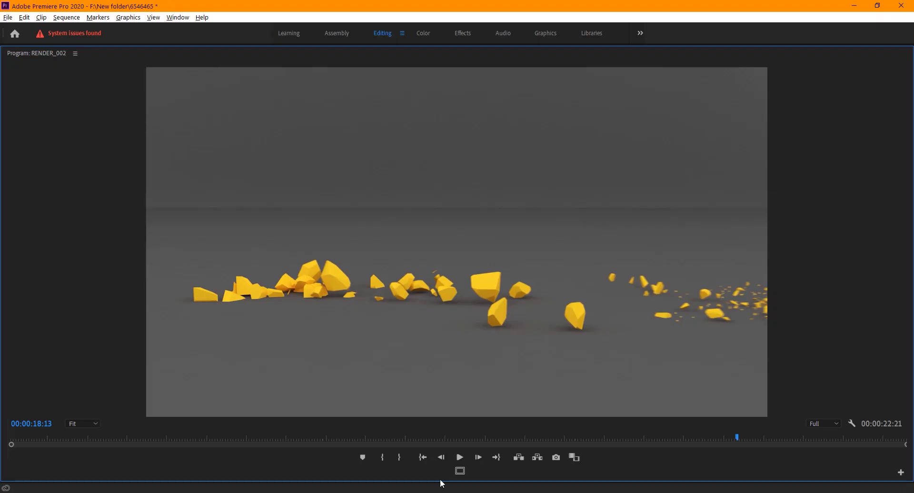
pyautogui.moveTo(297, 437); pyautogui.dragTo(193, 437)
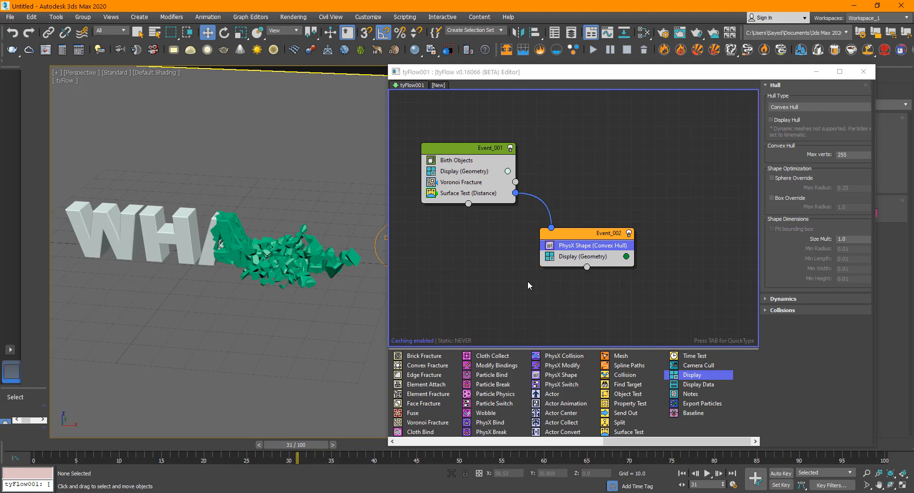
# Add a Force operator to Event_002, above the PhysX Shape operator
pyautogui.moveTo(528, 282); pyautogui.dragTo(500, 283, button='middle')
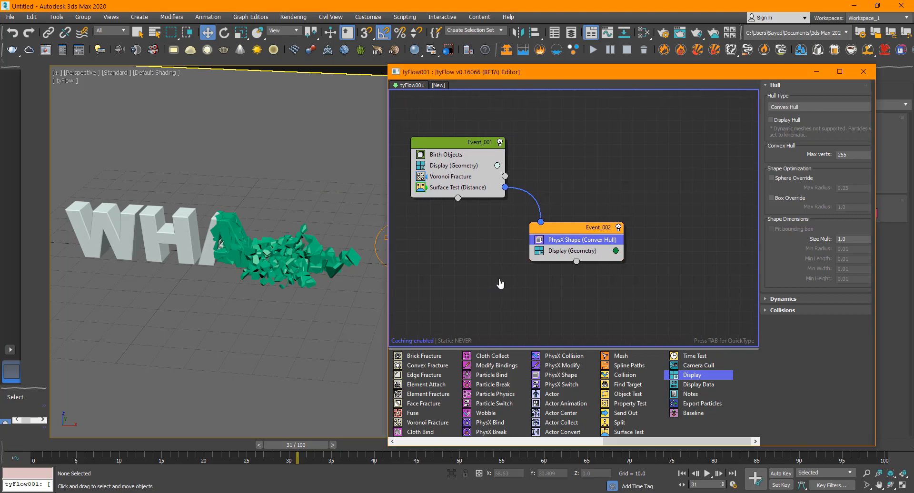
pyautogui.click(585, 228)
pyautogui.press('Tab')
pyautogui.write('force')
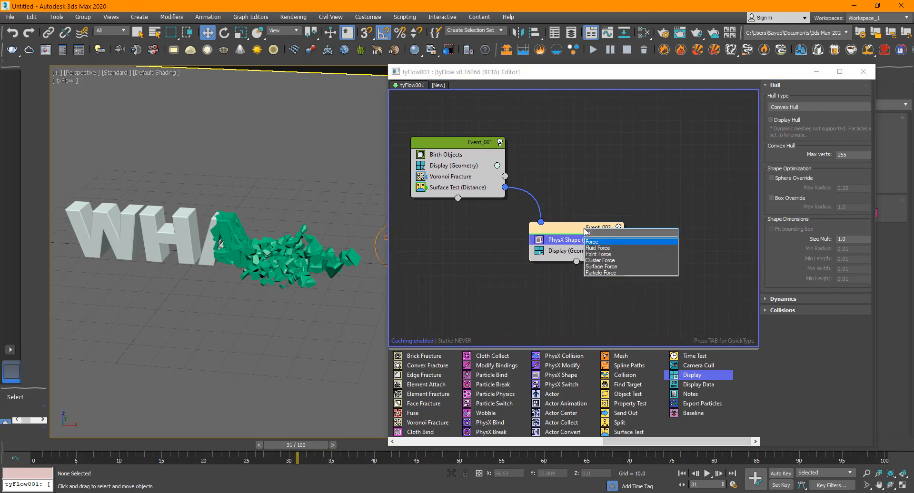
pyautogui.press('Return')
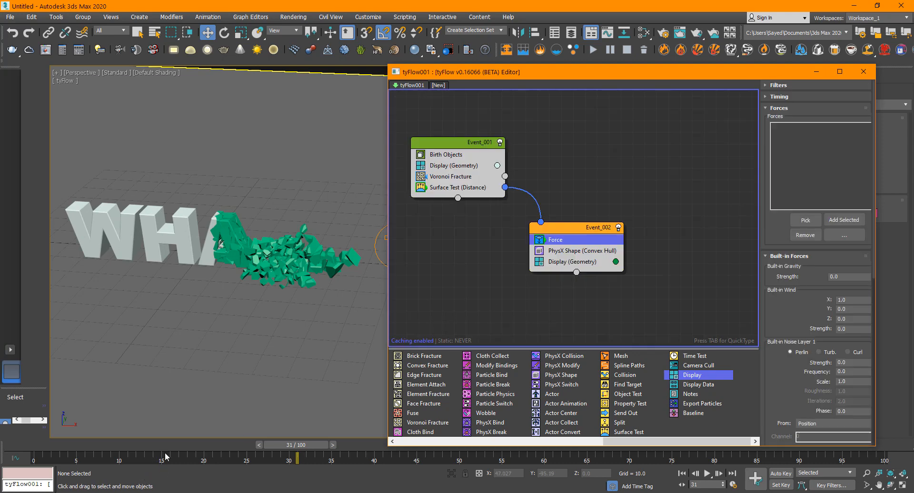
# Go to frame 15 and set the Force operator's built-in gravity strength to 0.4 and wind strength to 0.6
pyautogui.click(165, 457)
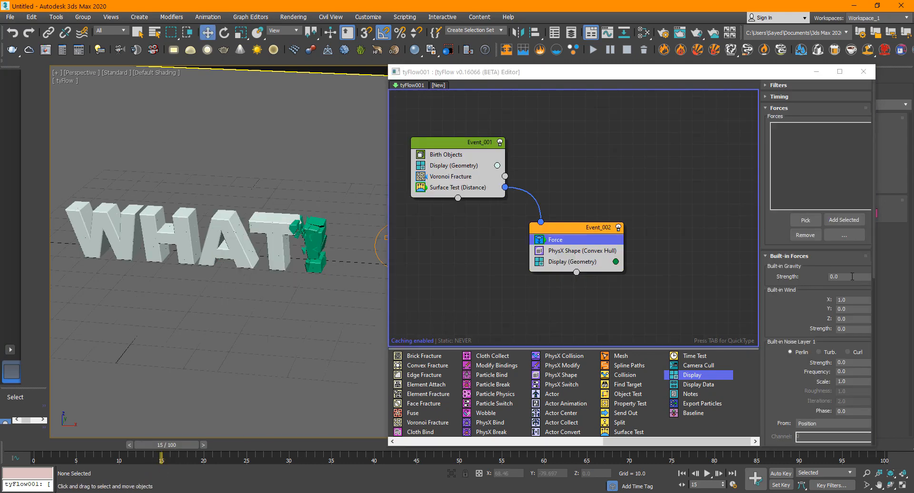
pyautogui.moveTo(852, 276); pyautogui.dragTo(741, 292)
pyautogui.write('0.4')
pyautogui.press('Tab')
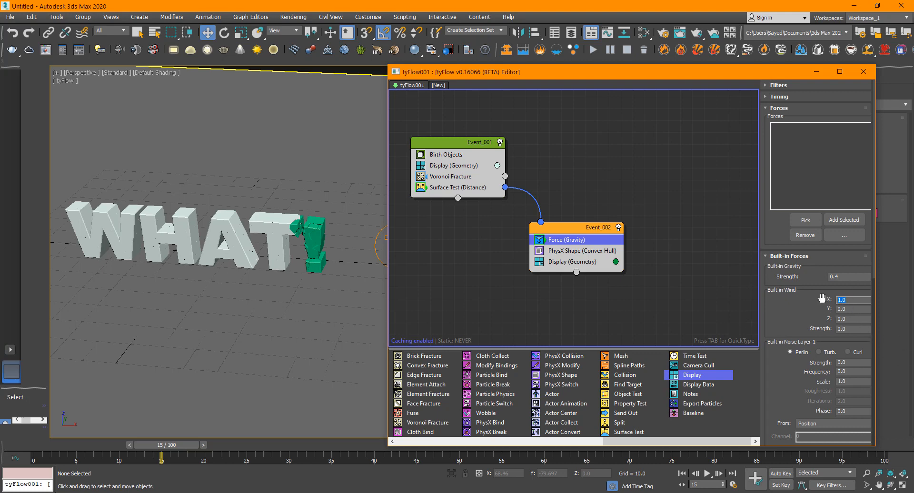
pyautogui.doubleClick(852, 328)
pyautogui.write('0.6')
pyautogui.press('Return')
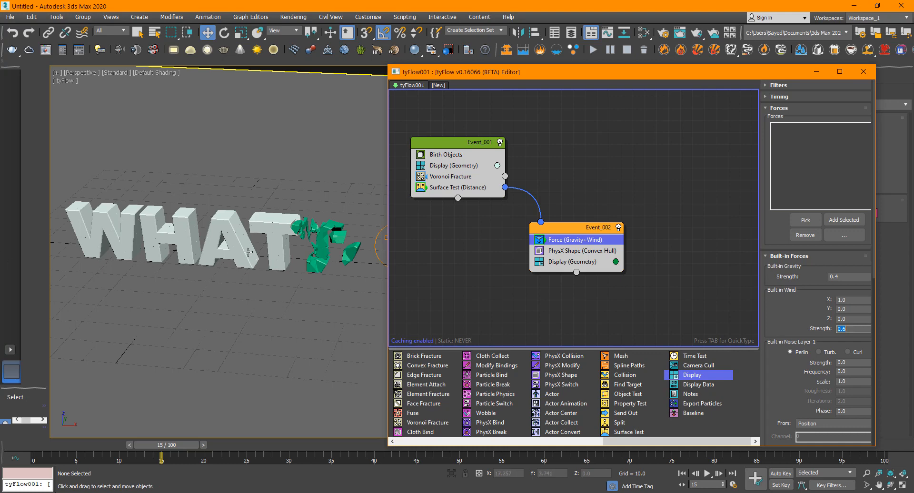
# Play the simulation from a wider view to check how far the wind carries the pieces
pyautogui.scroll(3, 248, 253)
pyautogui.press('/')
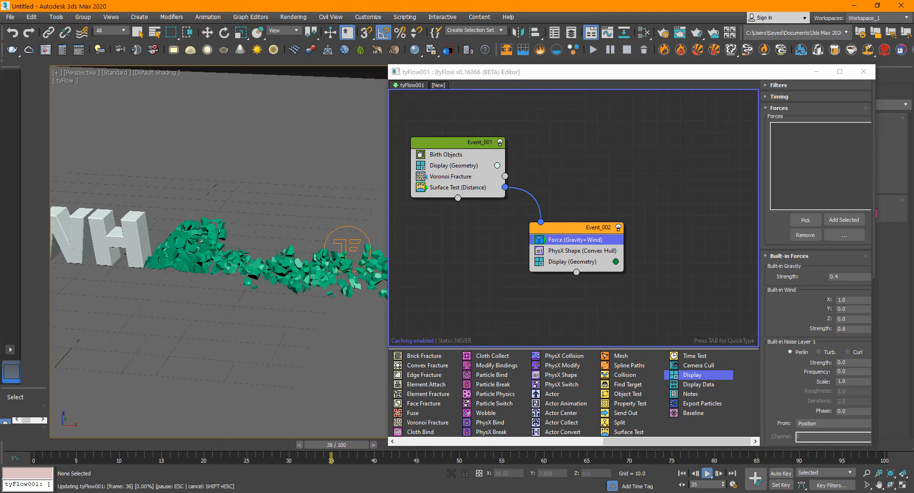
pyautogui.scroll(-5, 247, 255)
pyautogui.scroll(3, 207, 256)
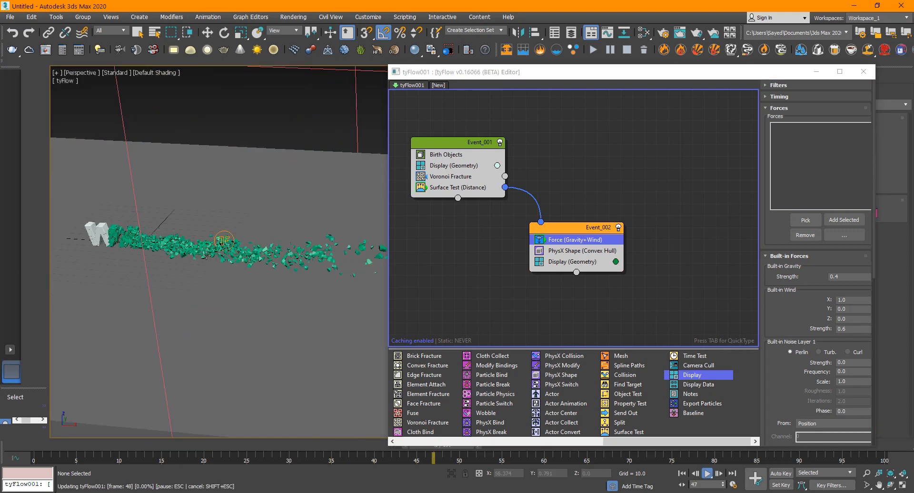
pyautogui.click(183, 445)
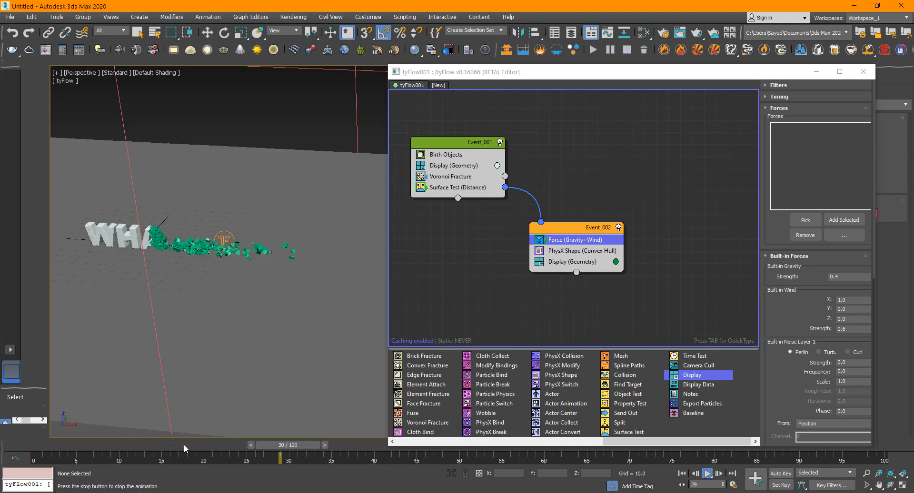
pyautogui.press('/')
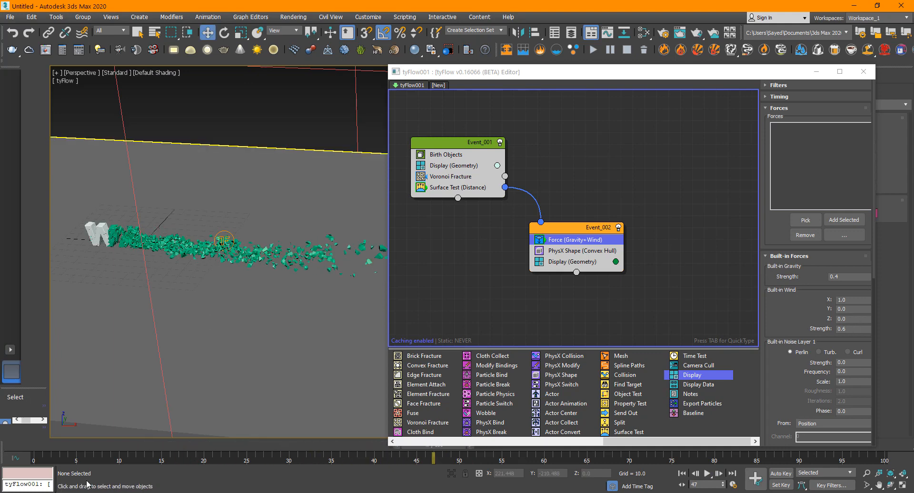
# Return to frame 13, reduce the Force operator's wind strength to 0.3, and replay the simulation
pyautogui.click(144, 445)
pyautogui.click(845, 328)
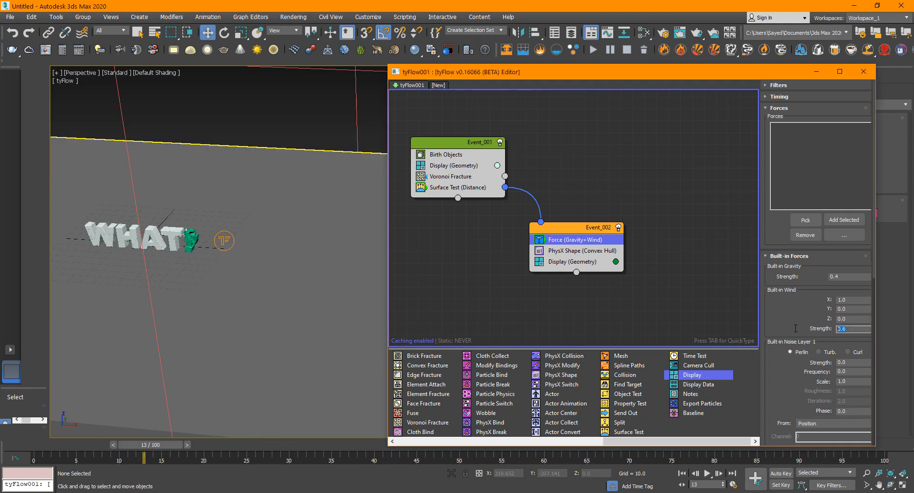
pyautogui.click(265, 111)
pyautogui.press('/')
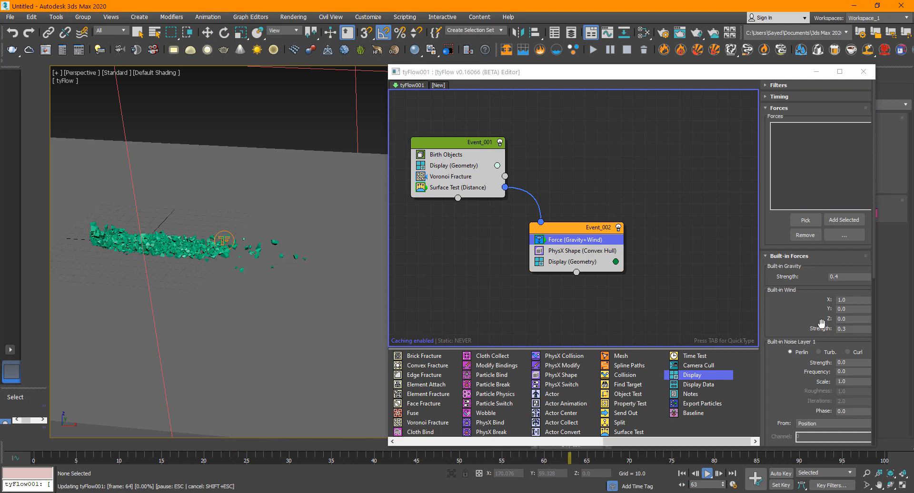
pyautogui.press('/')
# Set the Force operator's wind strength to 0.46 and replay the simulation
pyautogui.click(847, 329)
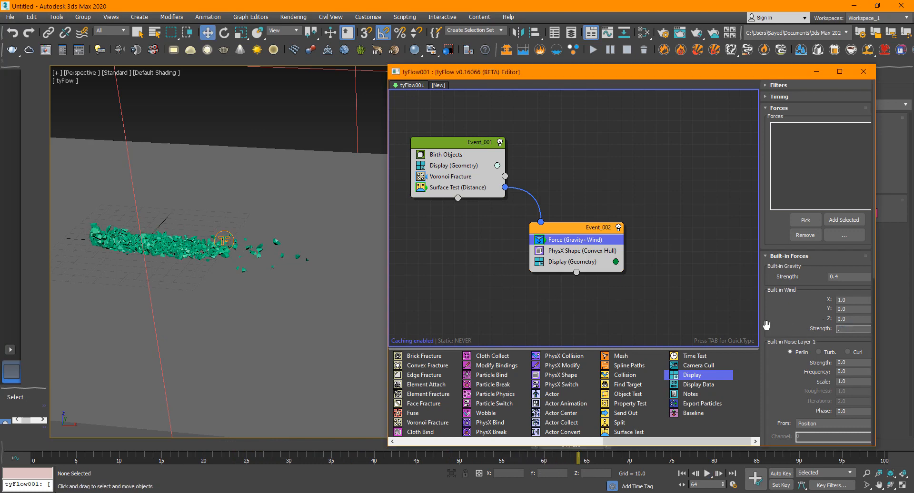
pyautogui.press('Return')
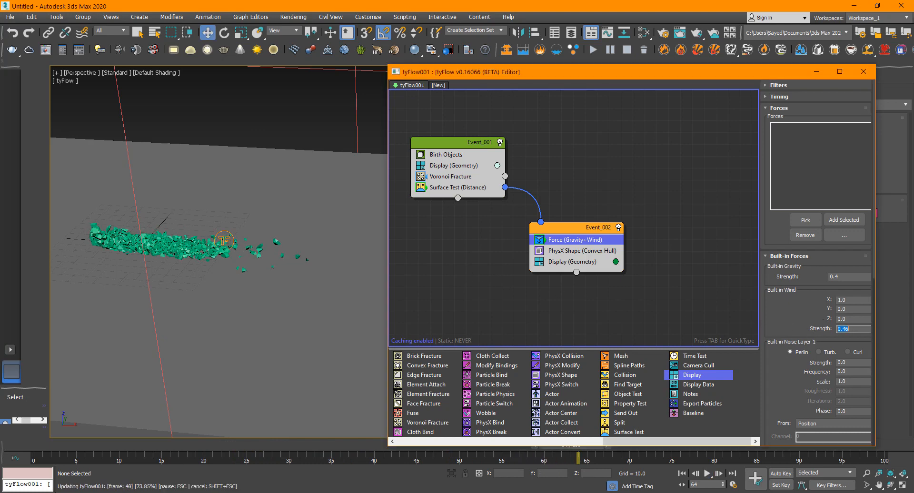
pyautogui.click(209, 443)
pyautogui.press('/')
pyautogui.press('/')
# Turn on edged faces and examine the scattered pieces on the ground slab from a distance
pyautogui.moveTo(303, 301)
pyautogui.mouseDown(button='middle')
pyautogui.moveTo(274, 285)
pyautogui.moveTo(299, 267)
pyautogui.moveTo(292, 242)
pyautogui.mouseUp(button='middle')
pyautogui.scroll(-5, 274, 285)
pyautogui.press('F4')
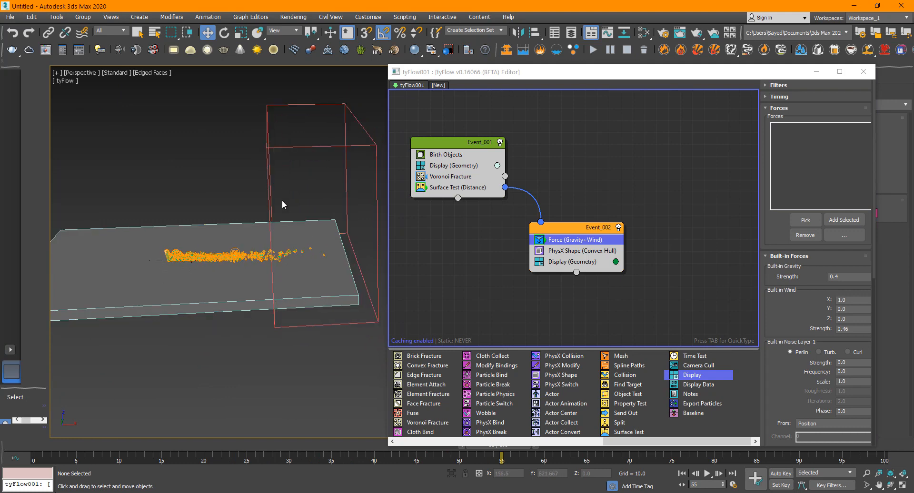
pyautogui.scroll(2, 256, 240)
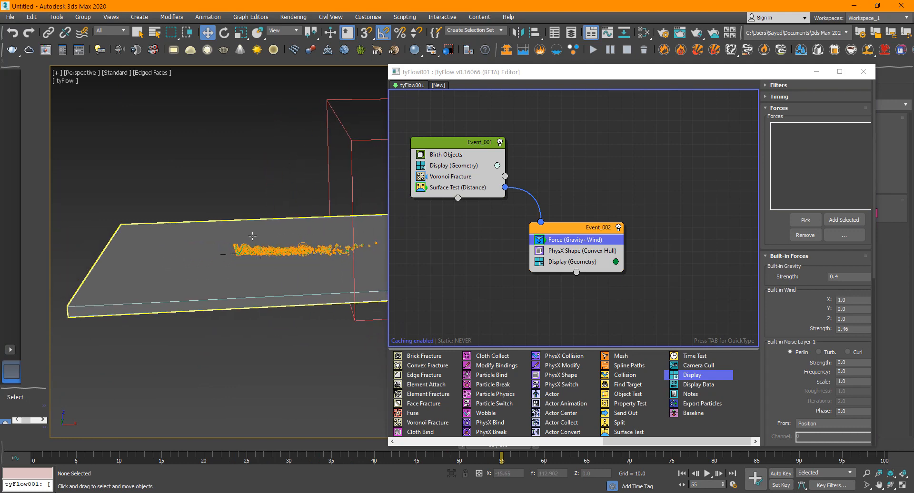
pyautogui.scroll(4, 252, 235)
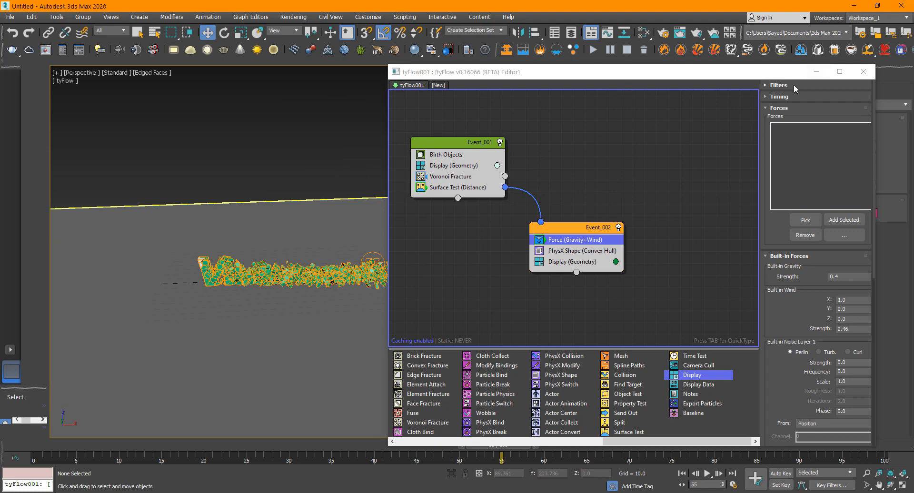
# Return to frame 0, frame the whole "WHAT!" text from the front, and create a physical camera from that view
pyautogui.click(816, 71)
pyautogui.click(33, 445)
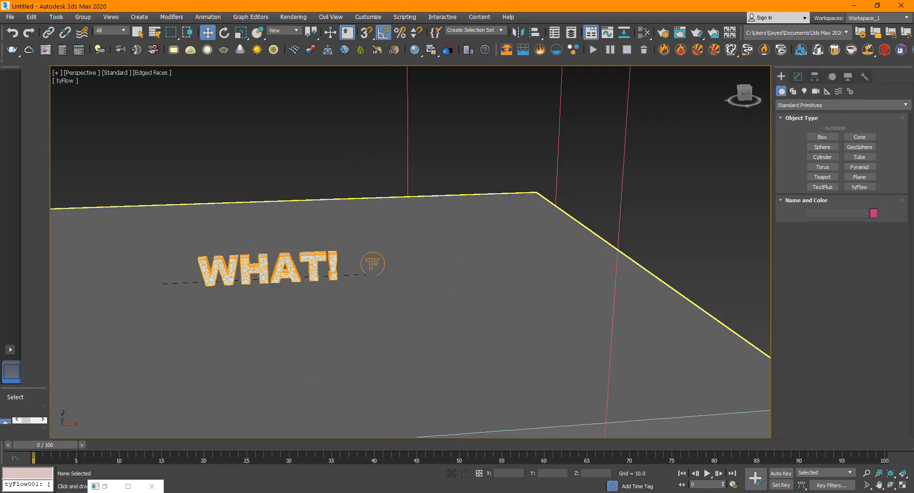
pyautogui.keyDown('alt'); pyautogui.moveTo(157, 376); pyautogui.dragTo(200, 259, button='middle'); pyautogui.keyUp('alt')
pyautogui.scroll(3, 264, 225)
pyautogui.scroll(4, 268, 226)
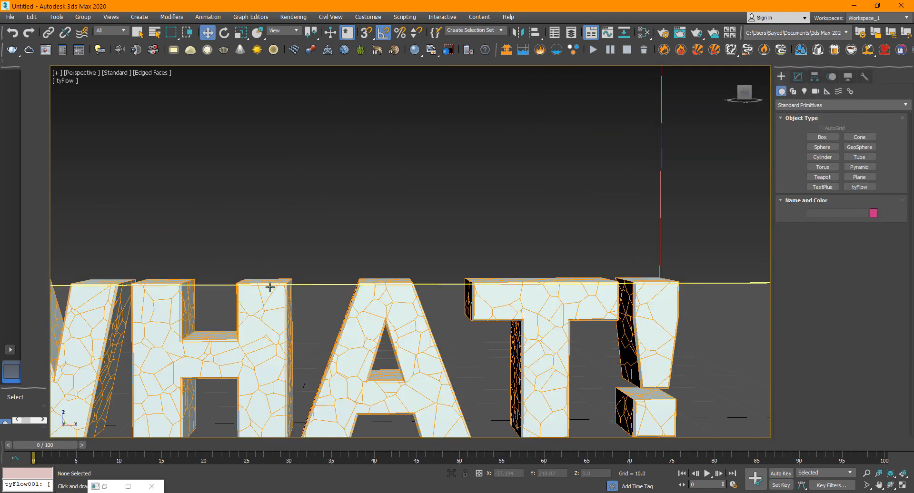
pyautogui.scroll(-4, 282, 285)
pyautogui.moveTo(286, 286); pyautogui.dragTo(343, 247, button='middle')
pyautogui.scroll(3, 316, 266)
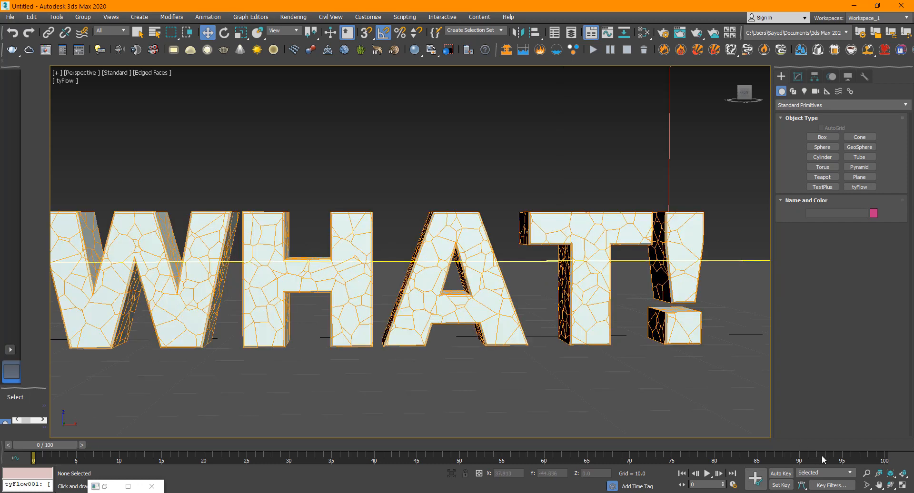
pyautogui.click(866, 473)
pyautogui.moveTo(566, 305); pyautogui.dragTo(792, 402)
pyautogui.click(890, 486)
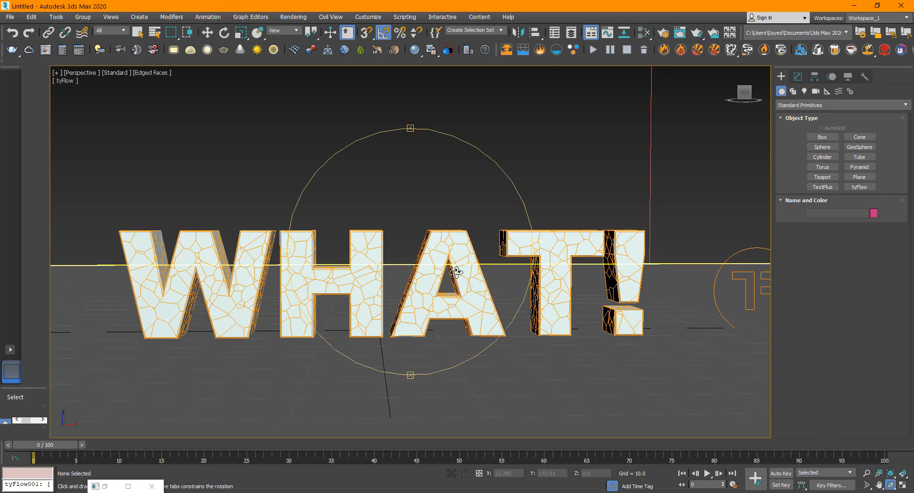
pyautogui.moveTo(453, 270); pyautogui.dragTo(448, 269)
pyautogui.moveTo(448, 269); pyautogui.dragTo(440, 286, button='middle')
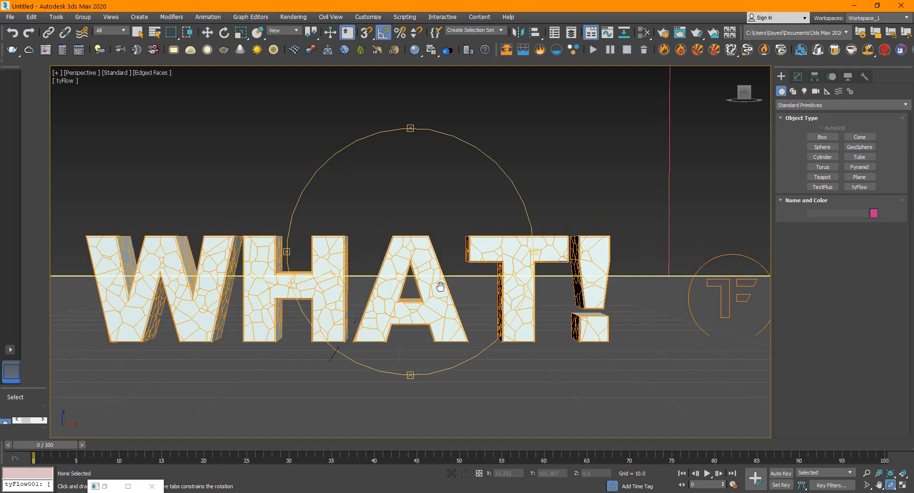
pyautogui.press('w')
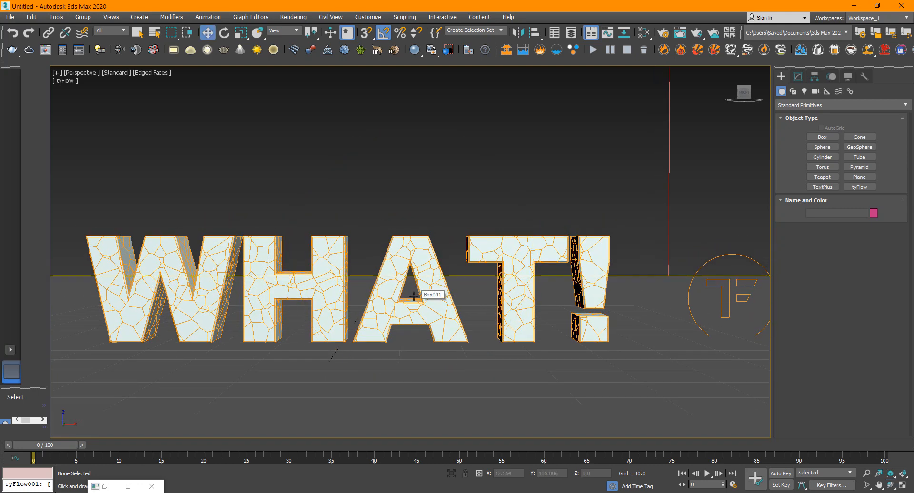
pyautogui.press('c')
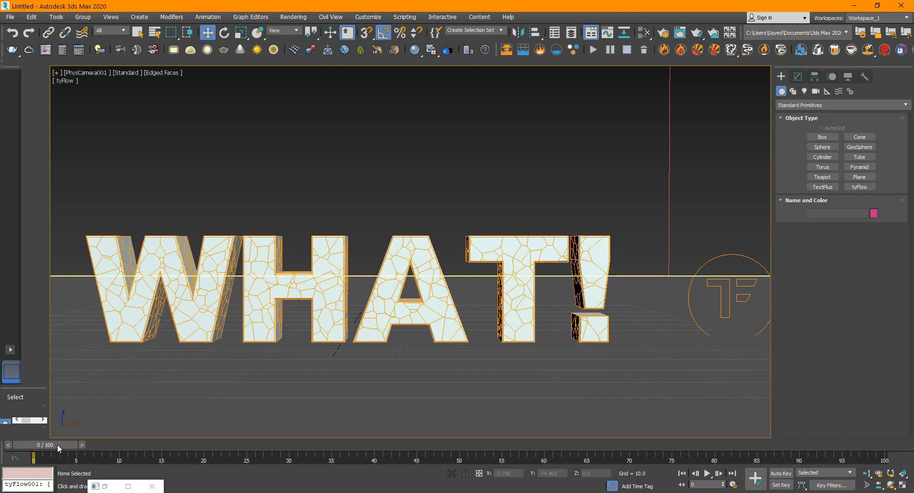
# Scrub the simulation in the camera view, then in a wide perspective view up to frame 51, to examine how far the pieces travel
pyautogui.moveTo(58, 449); pyautogui.dragTo(400, 444)
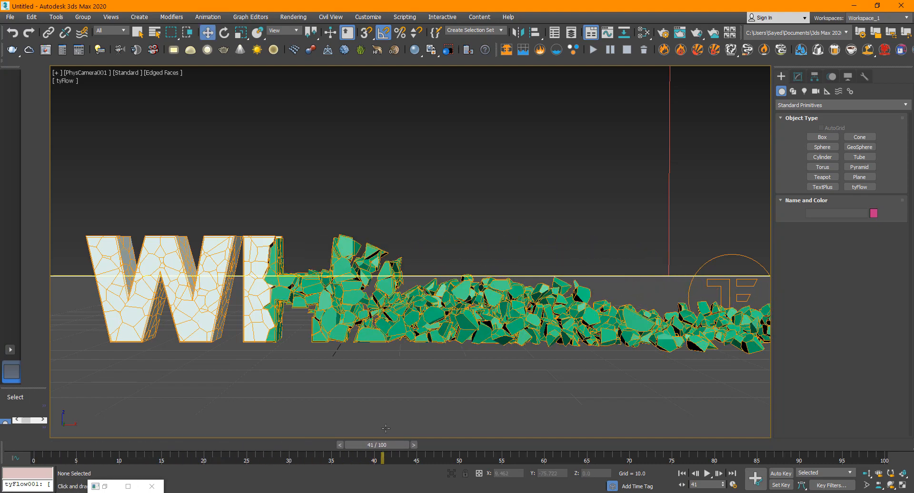
pyautogui.press('p')
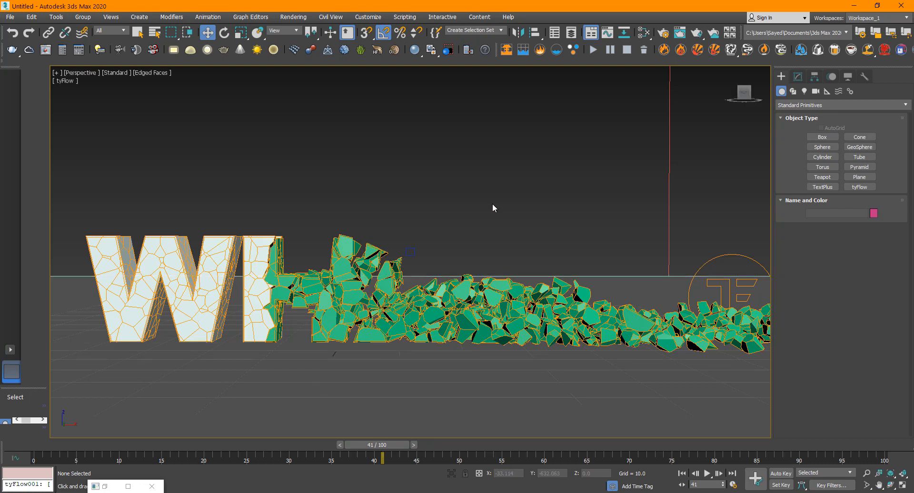
pyautogui.scroll(-5, 481, 250)
pyautogui.keyDown('alt'); pyautogui.moveTo(479, 250); pyautogui.dragTo(488, 306, button='middle'); pyautogui.keyUp('alt')
pyautogui.scroll(-3, 526, 308)
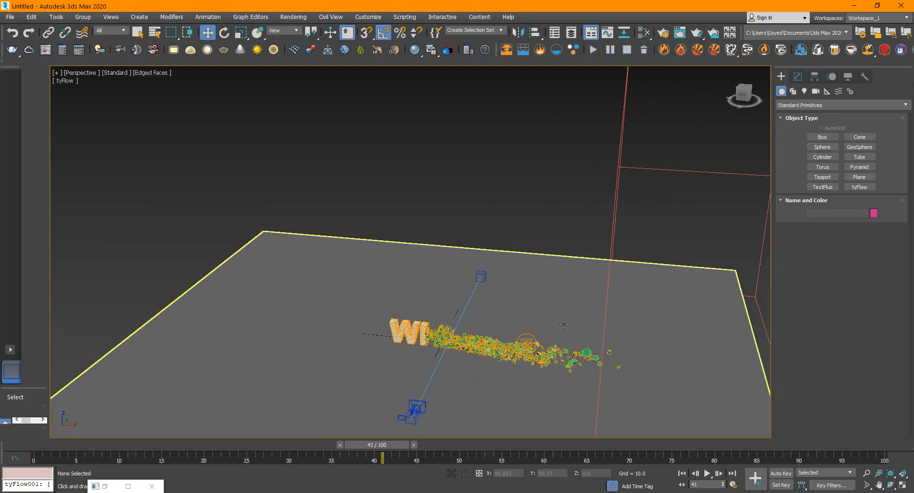
pyautogui.moveTo(616, 369); pyautogui.dragTo(573, 341, button='middle')
pyautogui.keyDown('alt'); pyautogui.moveTo(594, 381); pyautogui.dragTo(552, 354, button='middle'); pyautogui.keyUp('alt')
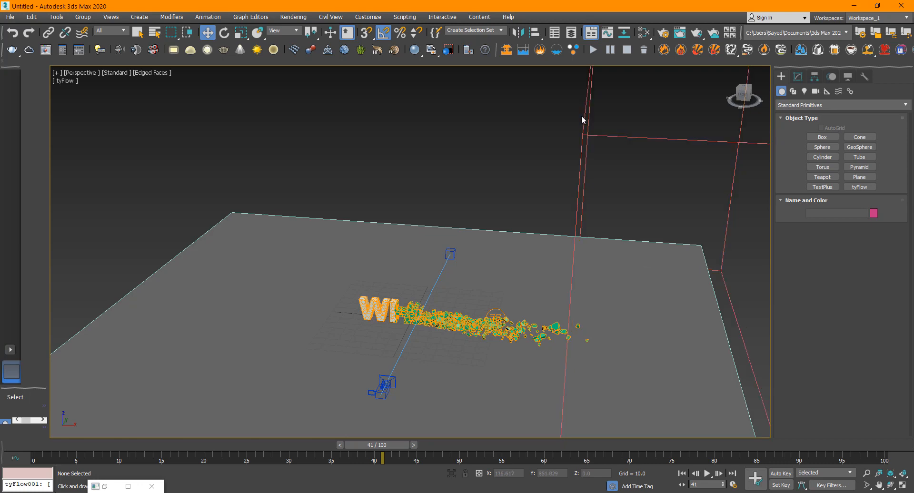
pyautogui.moveTo(471, 272); pyautogui.dragTo(423, 259, button='middle')
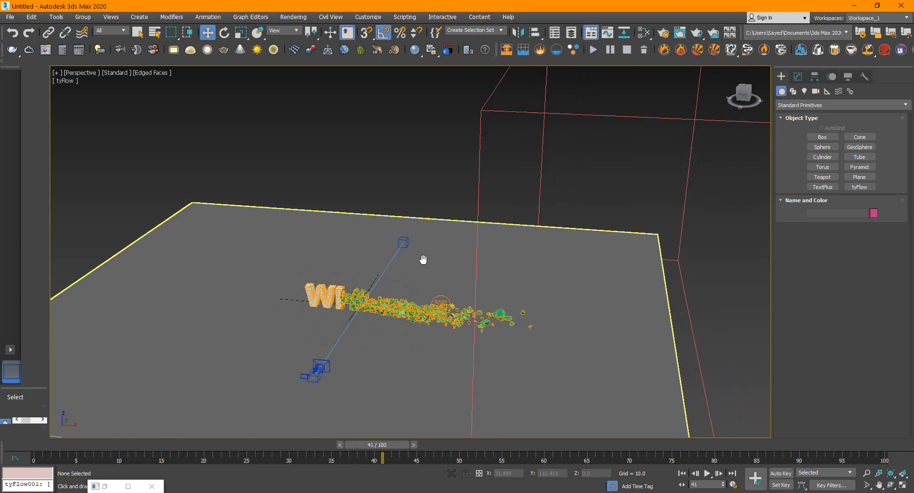
pyautogui.moveTo(400, 448); pyautogui.dragTo(490, 447)
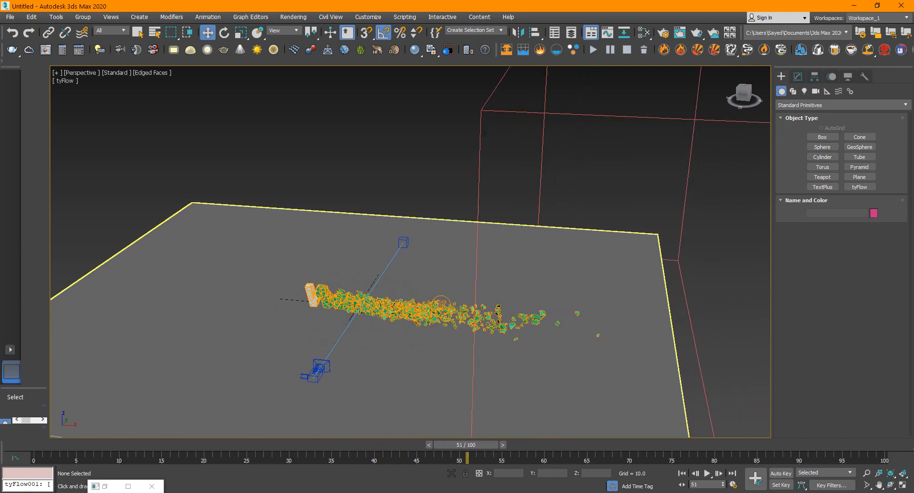
# Restore the tyFlow editor and position it beside the view of the shattered pieces
pyautogui.click(127, 486)
pyautogui.moveTo(170, 4); pyautogui.dragTo(651, 94)
pyautogui.moveTo(326, 302); pyautogui.dragTo(300, 301, button='middle')
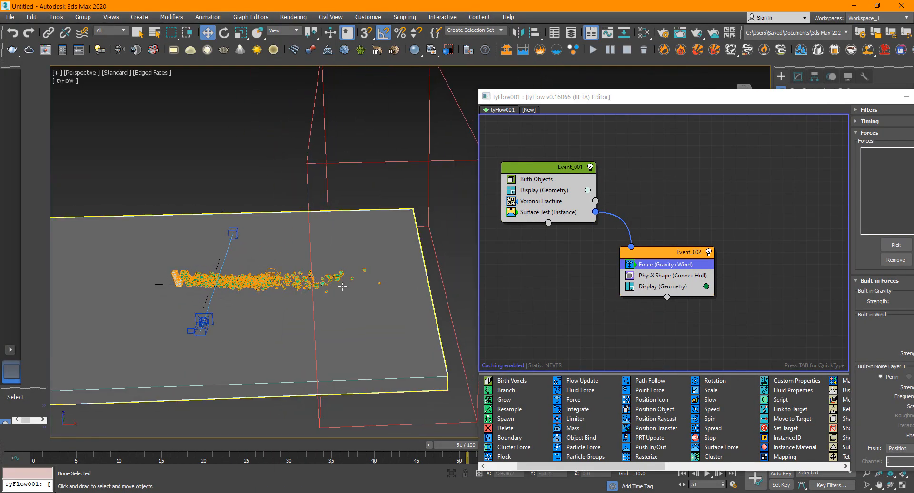
pyautogui.moveTo(552, 99); pyautogui.dragTo(457, 84)
pyautogui.click(476, 231)
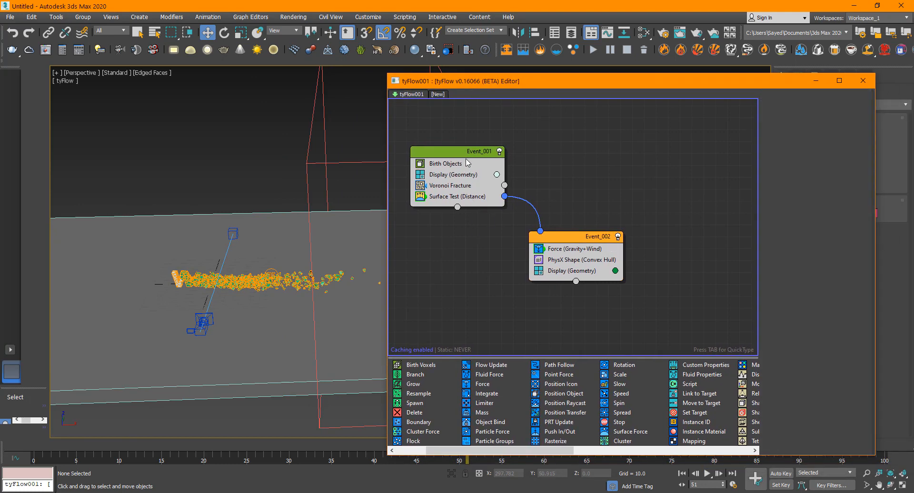
# Add a Surface Test operator to the flow and place it at the top of Event_002
pyautogui.click(466, 155)
pyautogui.press('Tab')
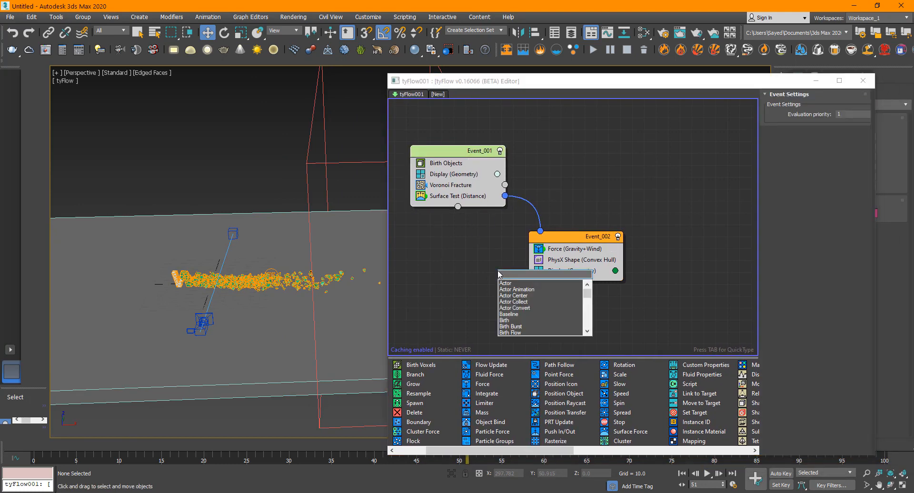
pyautogui.write('surf')
pyautogui.press('Down')
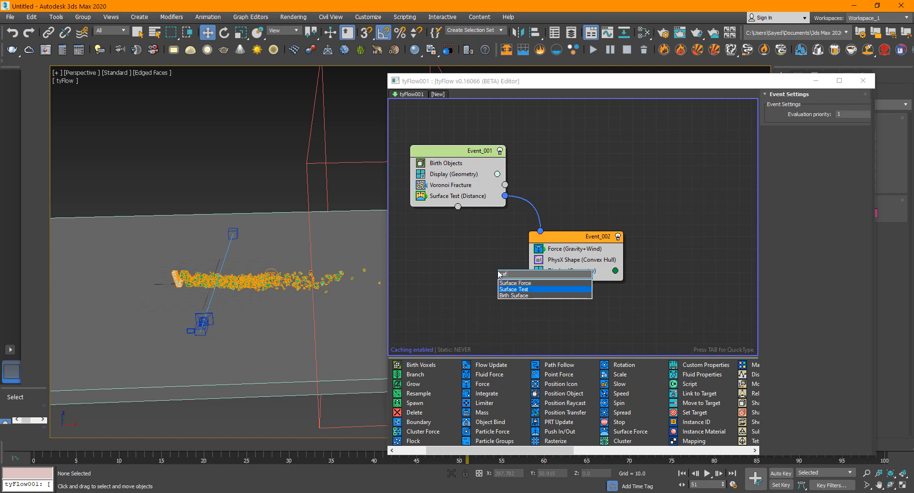
pyautogui.press('Down')
pyautogui.press('Up')
pyautogui.press('Return')
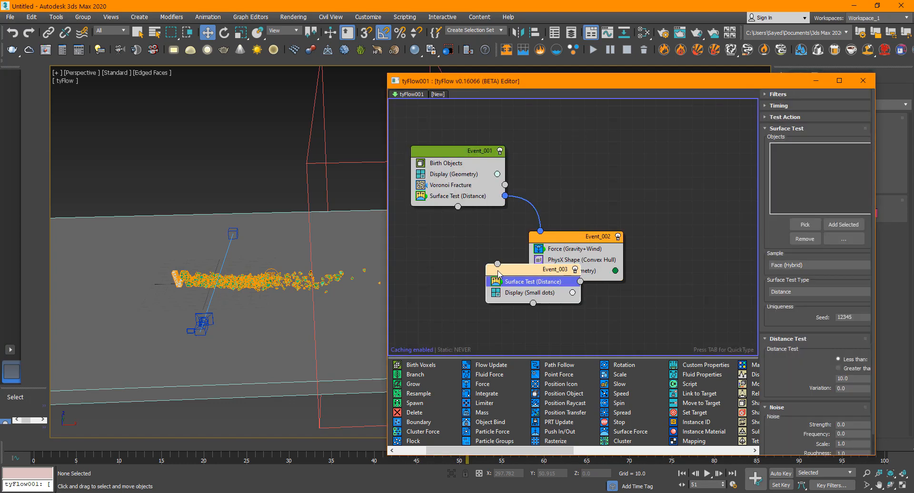
pyautogui.moveTo(540, 274); pyautogui.dragTo(578, 248)
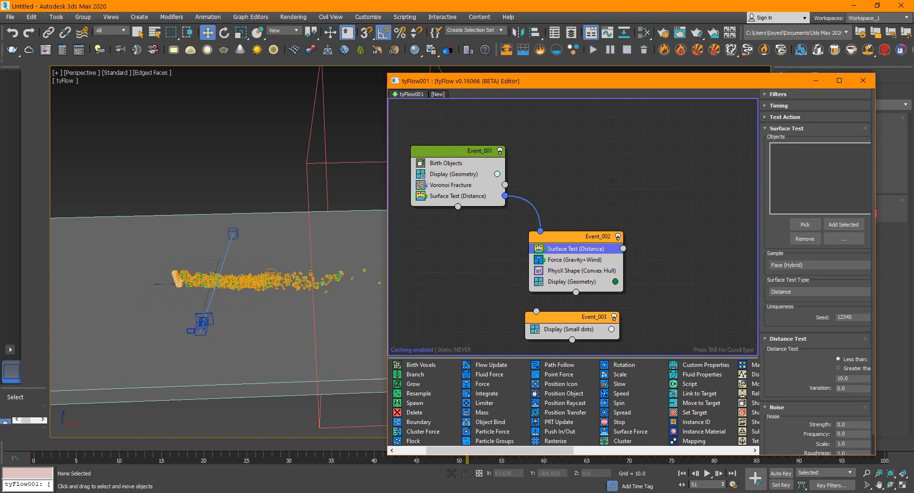
# Delete the leftover Event_003 and pick the large wireframe box, Box003, as the test object of Event_002's Surface Test
pyautogui.moveTo(263, 353); pyautogui.dragTo(221, 344, button='middle')
pyautogui.moveTo(179, 445); pyautogui.dragTo(195, 442)
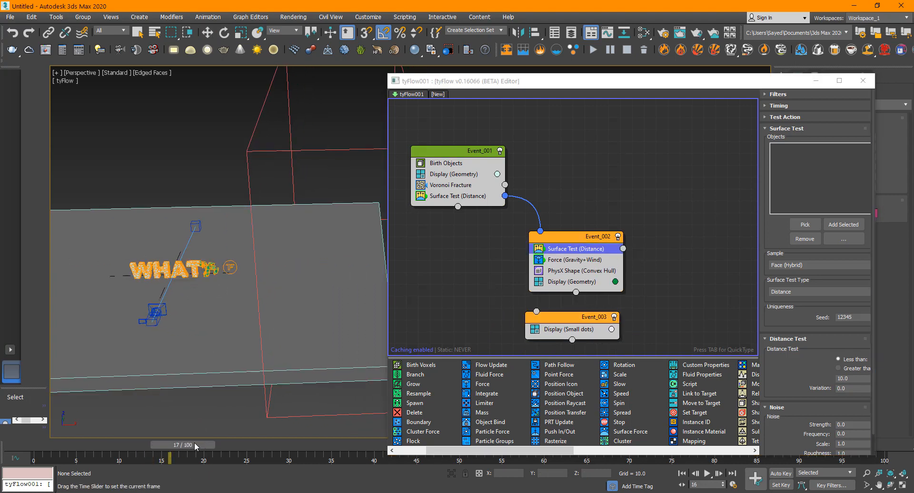
pyautogui.click(580, 325)
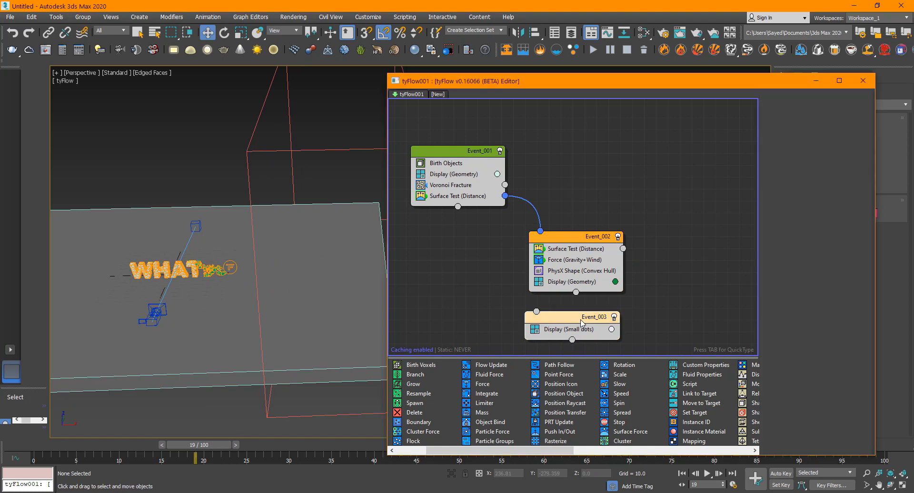
pyautogui.press('Delete')
pyautogui.moveTo(471, 266); pyautogui.dragTo(461, 267, button='middle')
pyautogui.click(564, 250)
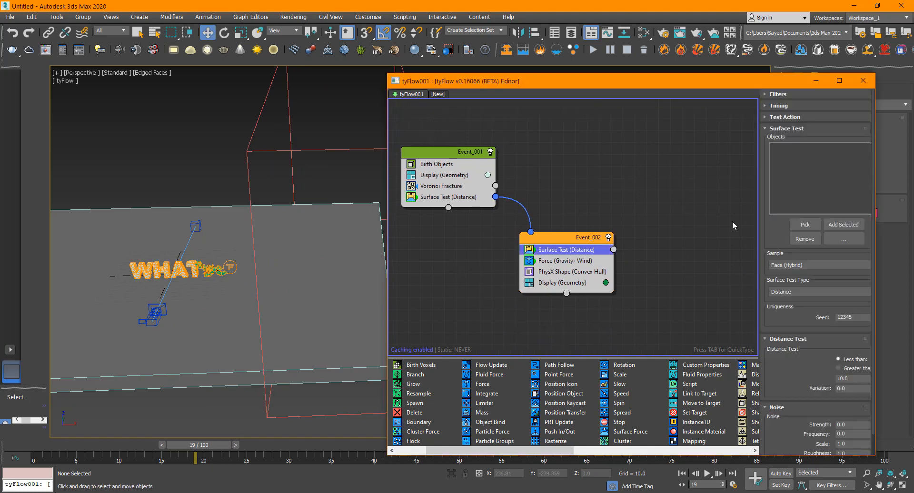
pyautogui.click(259, 112)
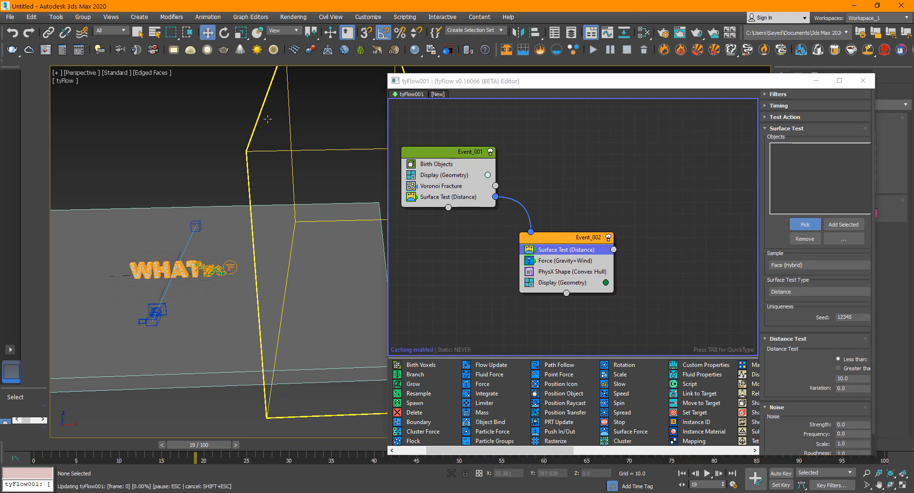
# Create an event with a Delete operator and connect it to Event_002's Surface Test and to a copy of that test in Event_001
pyautogui.moveTo(566, 222); pyautogui.dragTo(545, 229, button='middle')
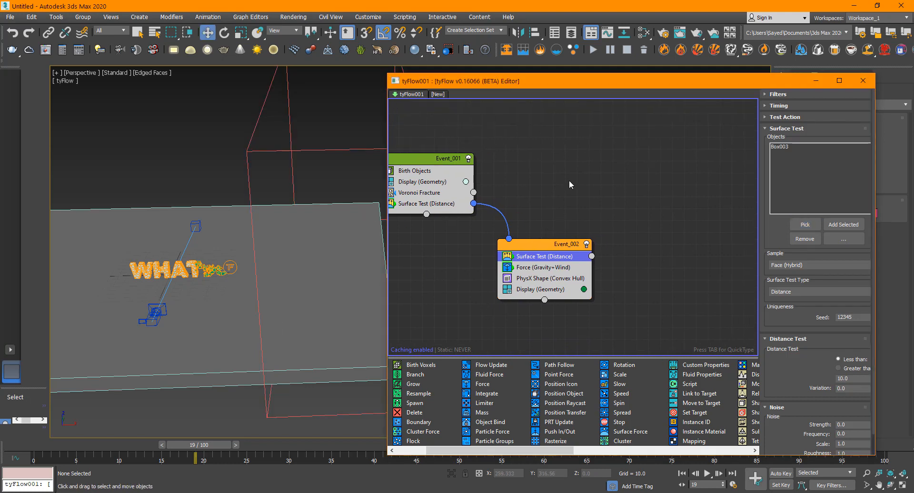
pyautogui.click(571, 179)
pyautogui.press('Tab')
pyautogui.write('dele')
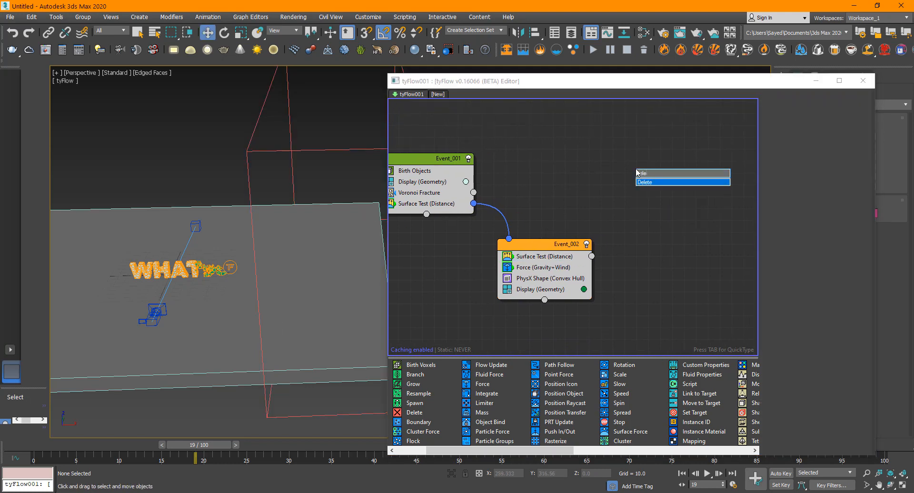
pyautogui.press('Return')
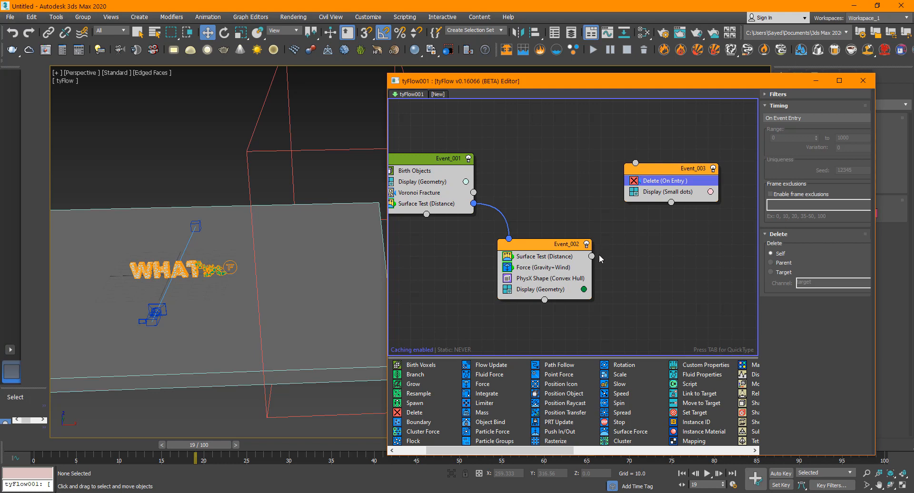
pyautogui.moveTo(594, 260); pyautogui.dragTo(635, 163)
pyautogui.click(552, 257)
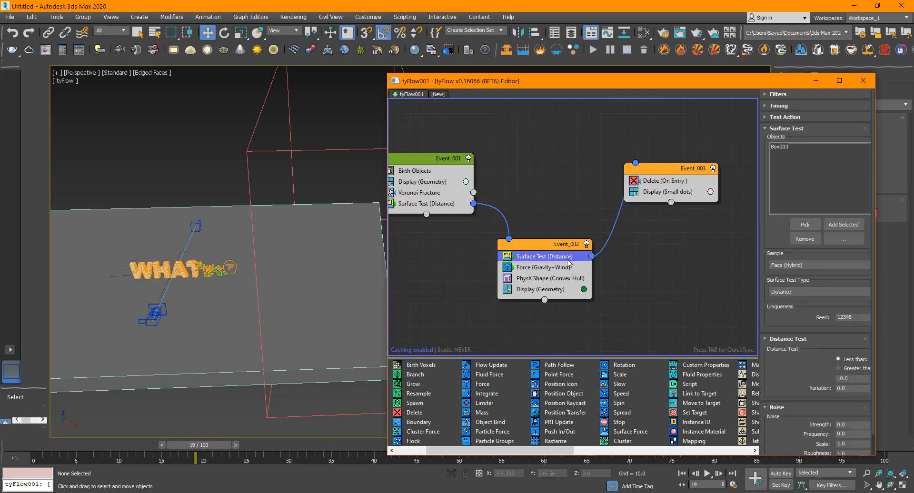
pyautogui.moveTo(557, 260); pyautogui.dragTo(635, 163)
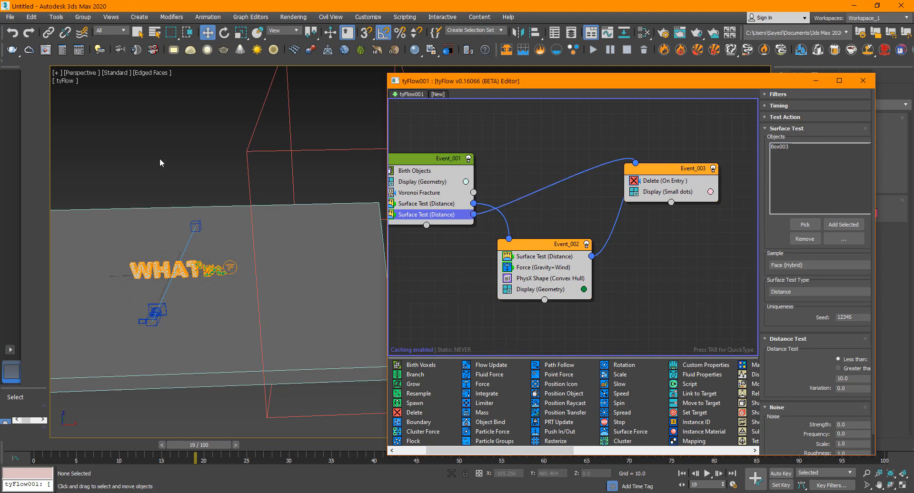
# Play the simulation to frame 80, turn off edged faces, and examine the debris near the large box
pyautogui.moveTo(171, 157); pyautogui.dragTo(169, 160, button='middle')
pyautogui.press('/')
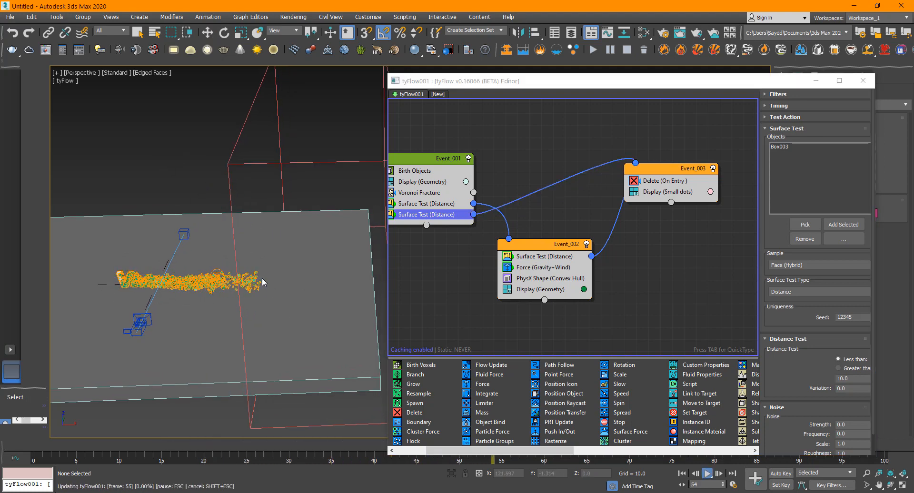
pyautogui.press('/')
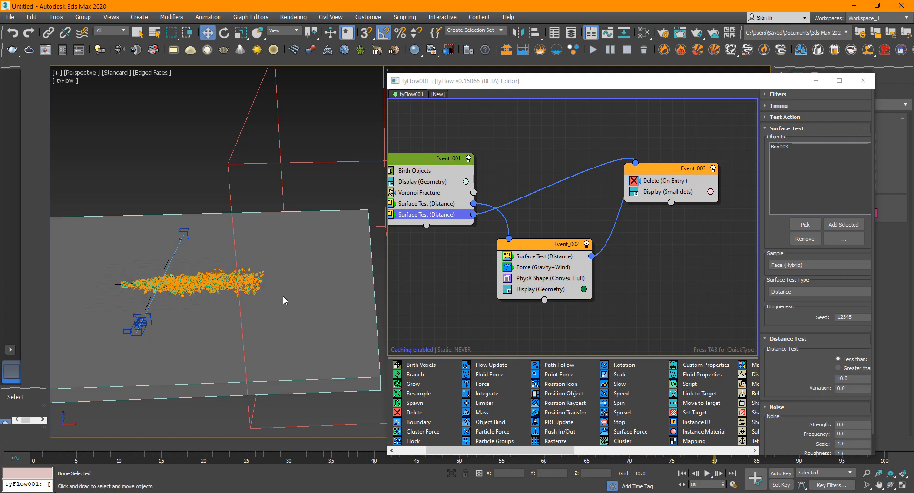
pyautogui.moveTo(270, 286); pyautogui.dragTo(312, 275, button='middle')
pyautogui.scroll(3, 312, 275)
pyautogui.press('F4')
pyautogui.keyDown('alt'); pyautogui.moveTo(266, 300); pyautogui.dragTo(265, 270, button='middle'); pyautogui.keyUp('alt')
pyautogui.moveTo(265, 269); pyautogui.dragTo(336, 292, button='middle')
pyautogui.scroll(3, 336, 292)
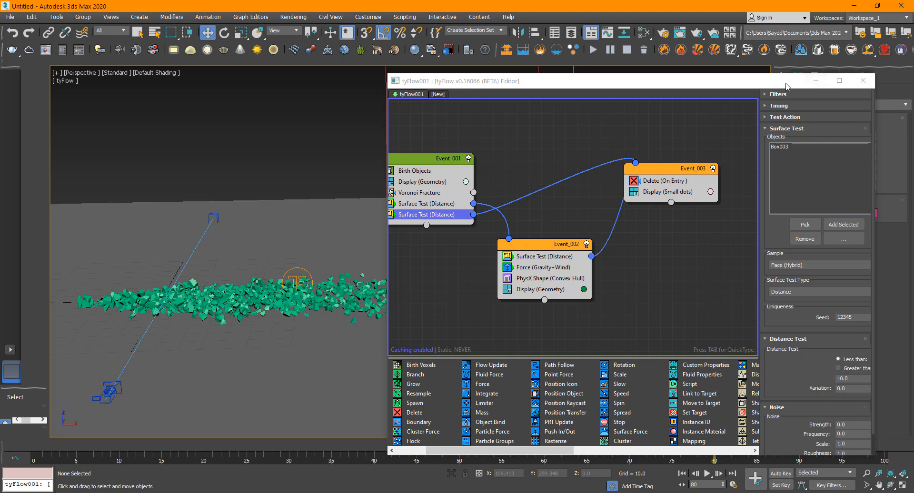
# Switch to the physical camera view at about frame 20, then shift and dolly the camera to reframe the shattering text
pyautogui.click(815, 81)
pyautogui.press('c')
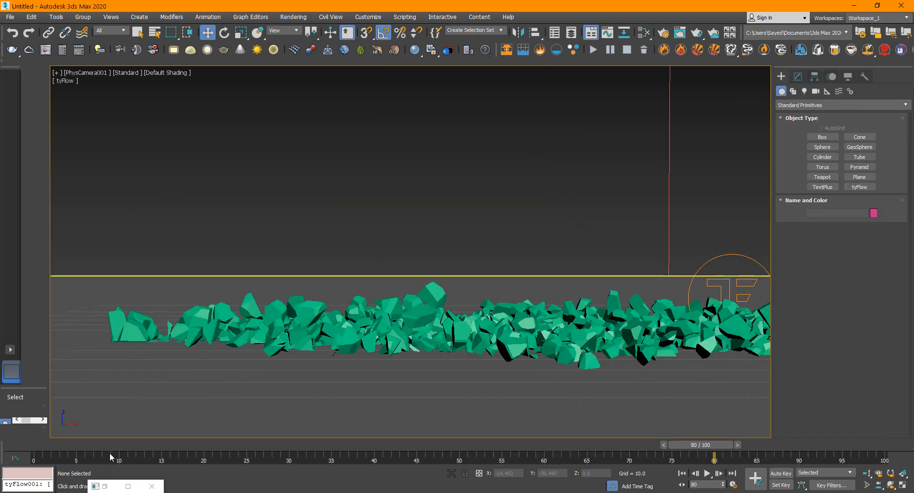
pyautogui.moveTo(114, 444); pyautogui.dragTo(204, 428)
pyautogui.press('w')
pyautogui.moveTo(538, 268); pyautogui.dragTo(515, 265, button='middle')
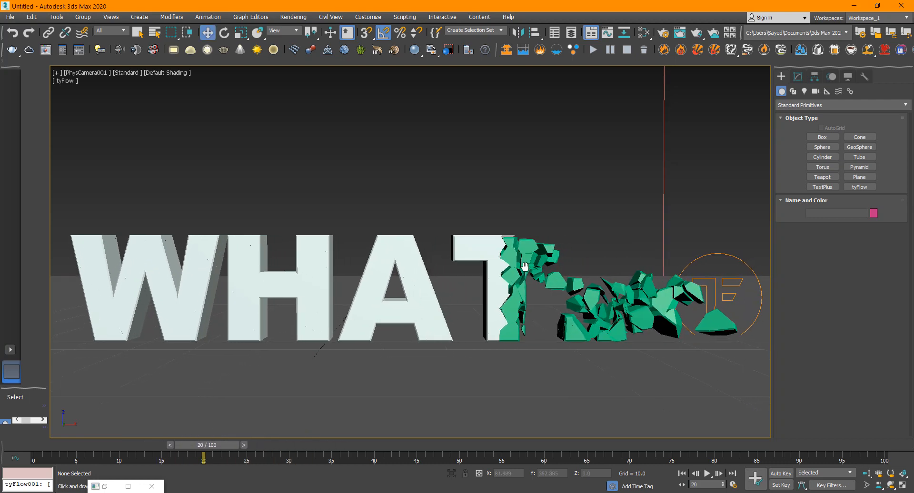
pyautogui.click(866, 473)
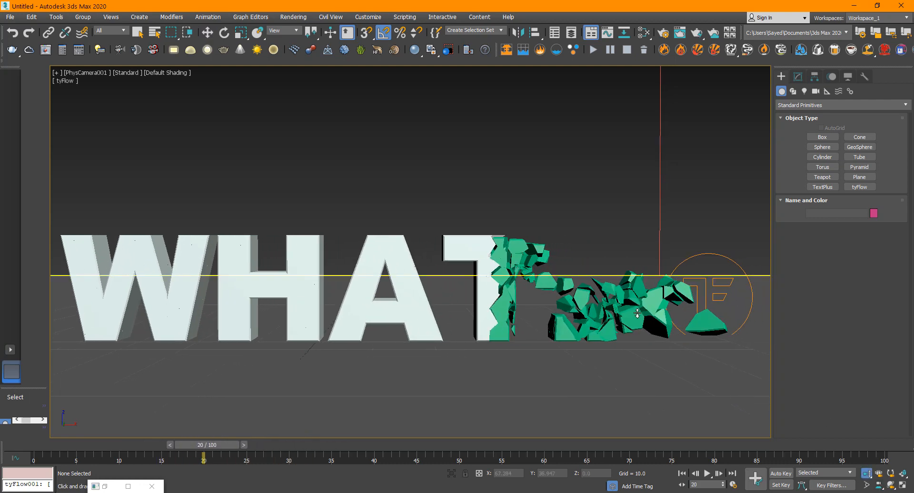
pyautogui.moveTo(637, 312); pyautogui.dragTo(636, 318)
pyautogui.moveTo(578, 301); pyautogui.dragTo(547, 311, button='middle')
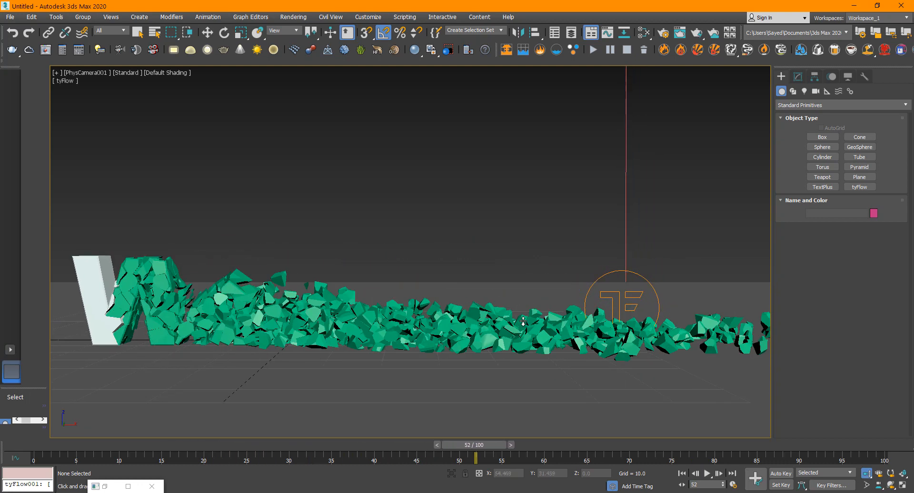
# Switch to the perspective view, look at the scene from above, and move to frame 20
pyautogui.press('p')
pyautogui.scroll(-5, 422, 228)
pyautogui.keyDown('alt'); pyautogui.moveTo(418, 231); pyautogui.dragTo(460, 282, button='middle'); pyautogui.keyUp('alt')
pyautogui.scroll(3, 460, 282)
pyautogui.keyDown('alt'); pyautogui.moveTo(447, 313); pyautogui.dragTo(426, 288, button='middle'); pyautogui.keyUp('alt')
pyautogui.moveTo(150, 448); pyautogui.dragTo(212, 449)
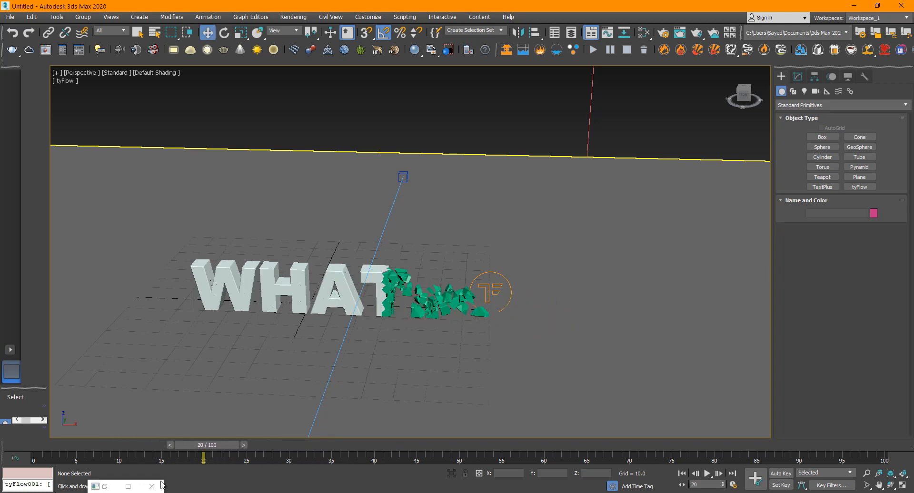
# Restore the minimized tyFlow editor and place it so the text stays visible beside it
pyautogui.click(128, 486)
pyautogui.moveTo(222, 3); pyautogui.dragTo(674, 79)
pyautogui.moveTo(252, 337); pyautogui.dragTo(165, 306, button='middle')
pyautogui.moveTo(569, 78); pyautogui.dragTo(511, 37)
# Add a Property Test to Event_002 and place it between the PhysX Shape and Display operators
pyautogui.click(589, 279)
pyautogui.click(580, 200)
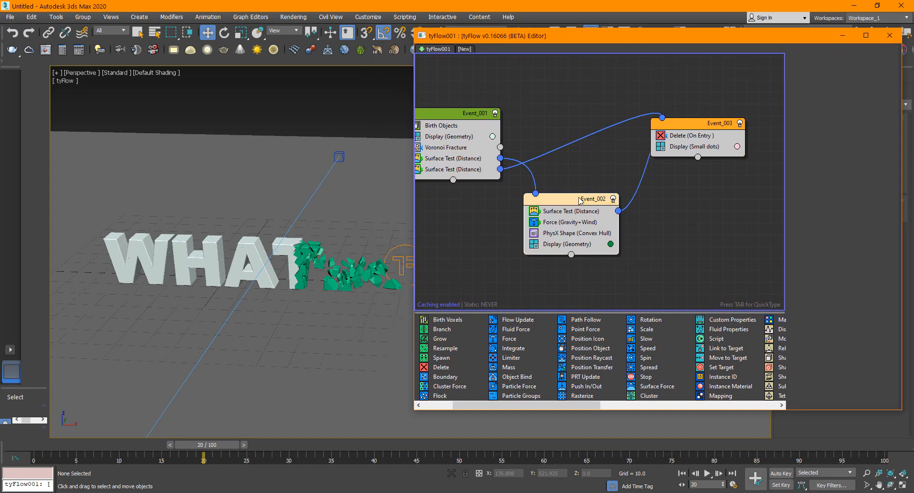
pyautogui.press('Tab')
pyautogui.write('pro')
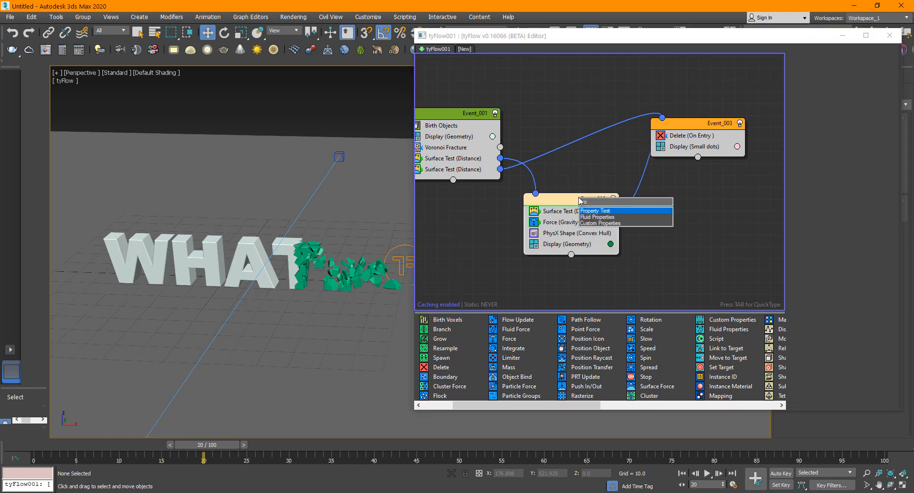
pyautogui.press('Down')
pyautogui.press('Up')
pyautogui.press('Return')
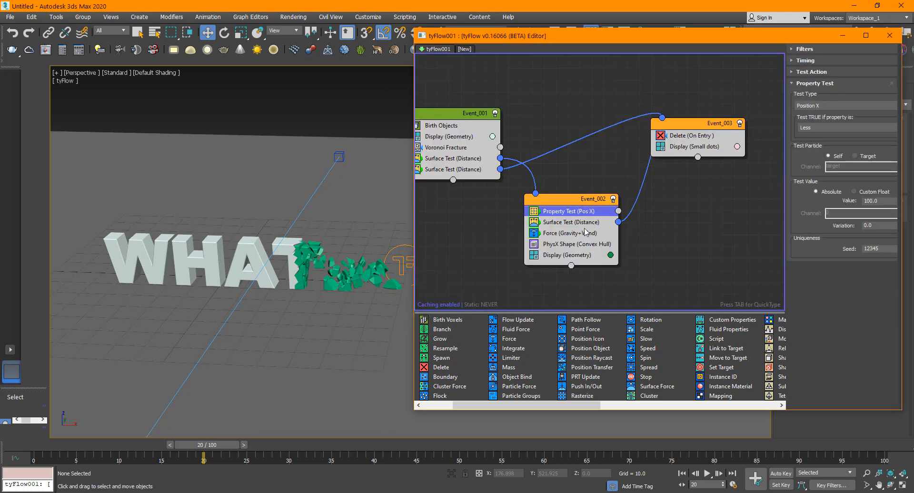
pyautogui.moveTo(579, 212); pyautogui.dragTo(571, 259)
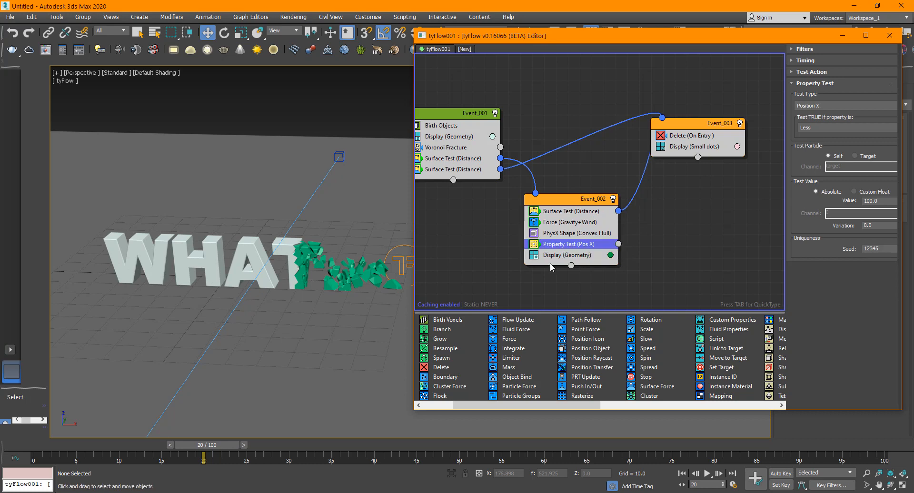
# Set the Property Test's type to Velocity Magnitude and show edged faces in the viewport
pyautogui.click(811, 105)
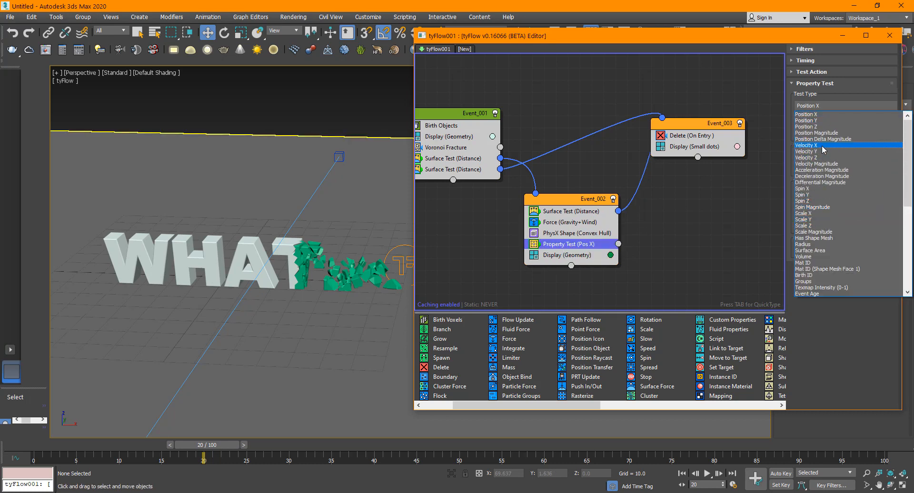
pyautogui.click(826, 165)
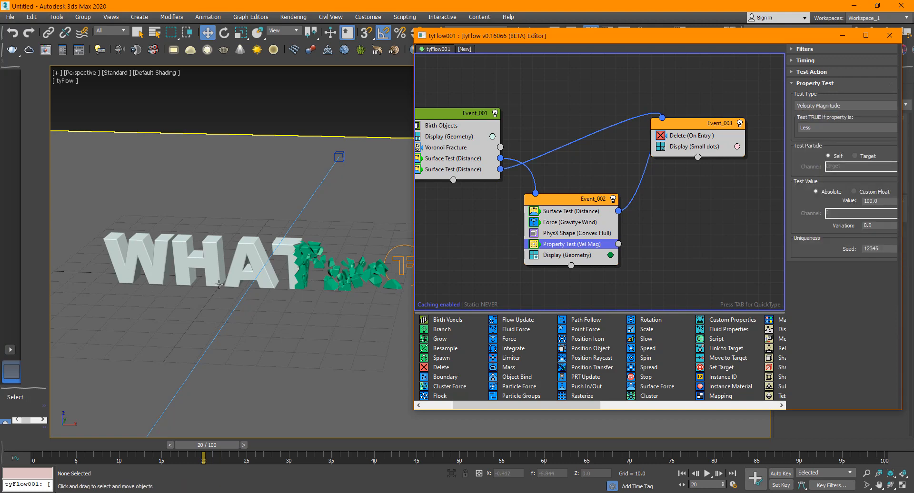
pyautogui.moveTo(194, 286); pyautogui.dragTo(157, 287, button='middle')
pyautogui.press('F4')
pyautogui.moveTo(283, 289); pyautogui.dragTo(253, 286, button='middle')
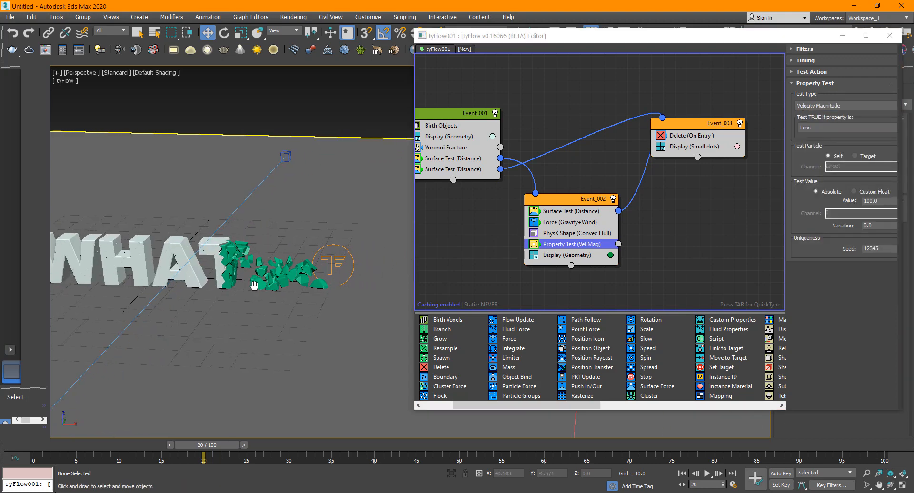
pyautogui.press('F4')
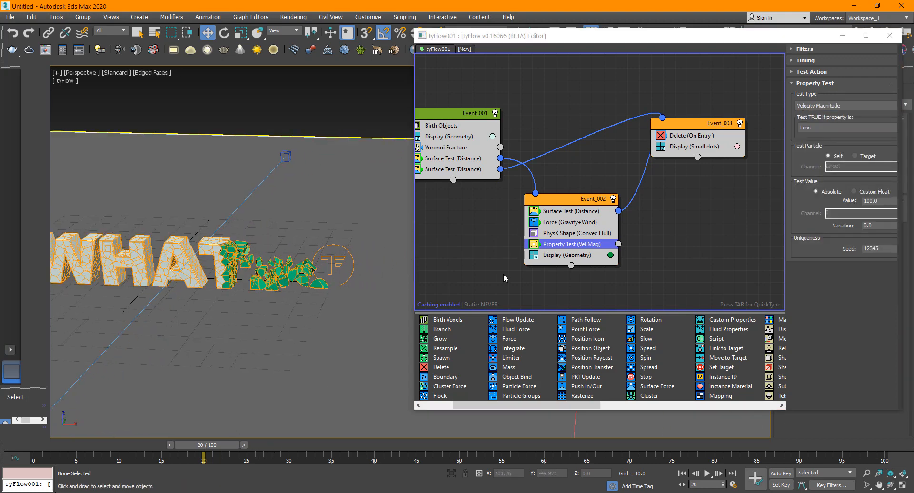
# Make the Property Test true for values greater than or equal to 10
pyautogui.click(812, 128)
pyautogui.click(819, 155)
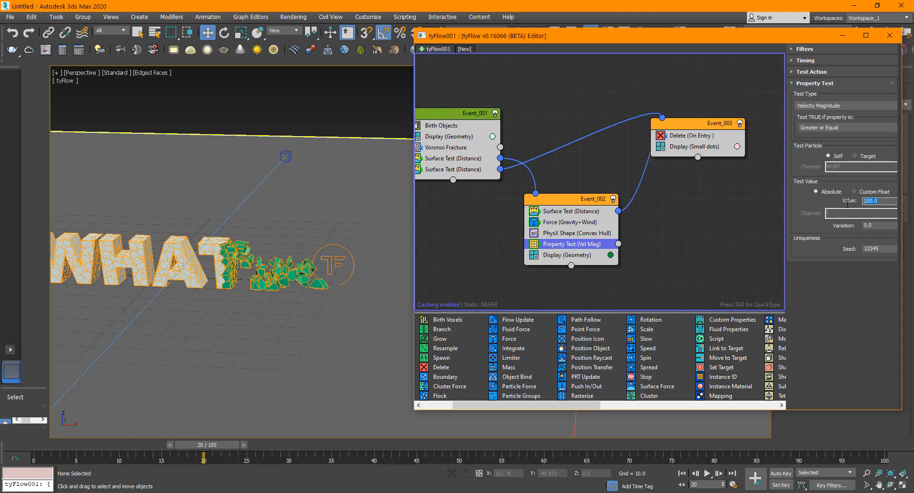
pyautogui.press('Return')
# Create an event with a Voronoi Fracture operator and connect Event_002's Property Test to it
pyautogui.moveTo(529, 227); pyautogui.dragTo(498, 199, button='middle')
pyautogui.moveTo(566, 404); pyautogui.dragTo(690, 399)
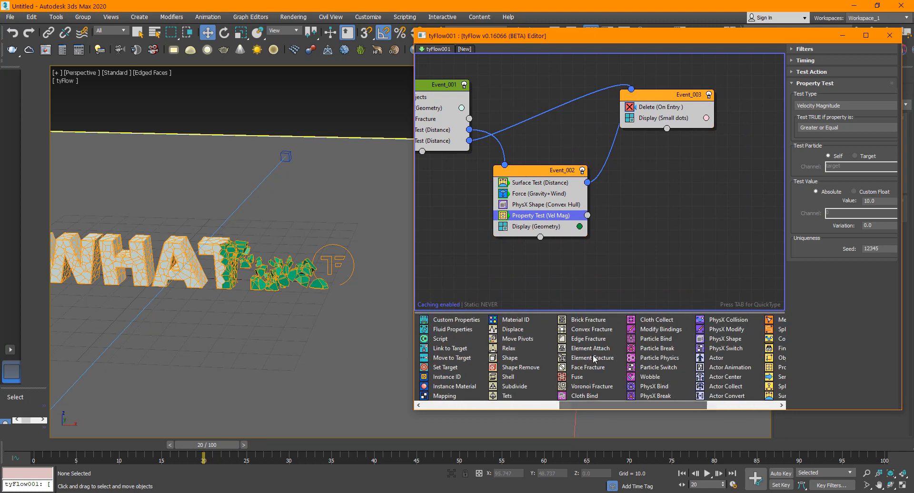
pyautogui.moveTo(592, 388); pyautogui.dragTo(660, 266)
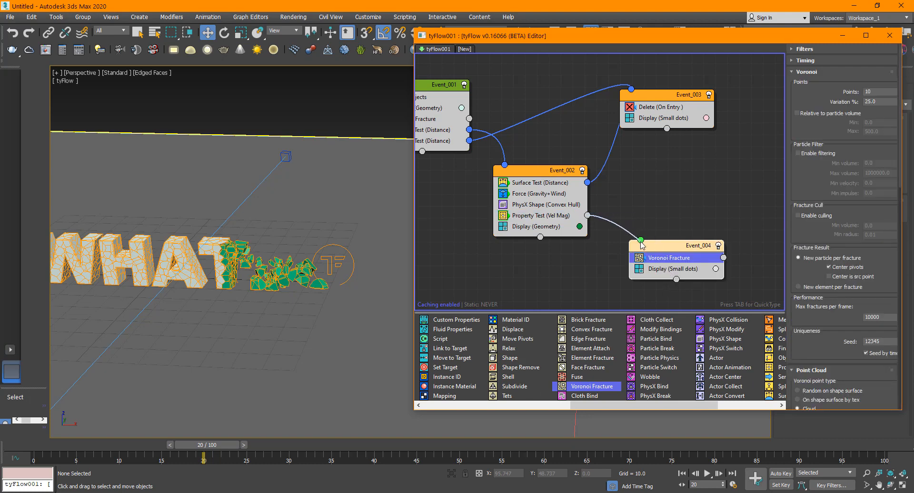
pyautogui.moveTo(641, 245); pyautogui.dragTo(645, 244)
# Set the display color of the Voronoi Fracture event, Event_004, to red
pyautogui.click(715, 269)
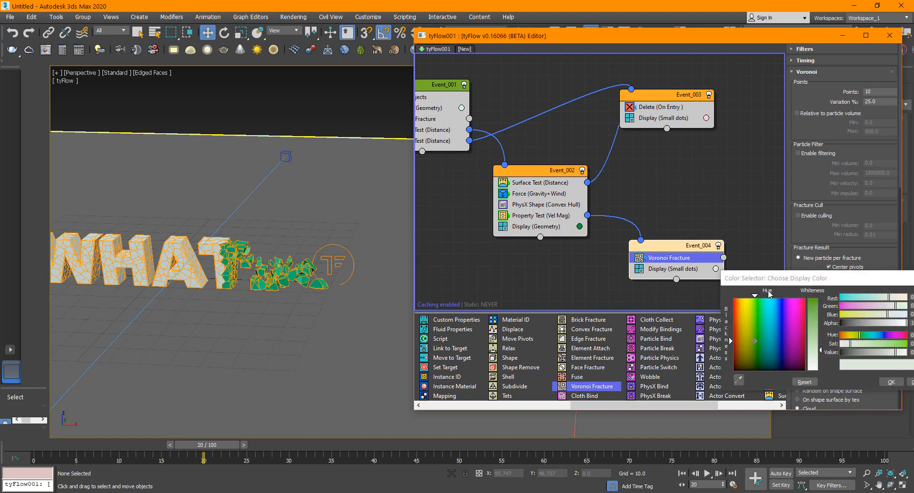
pyautogui.click(813, 300)
pyautogui.click(890, 382)
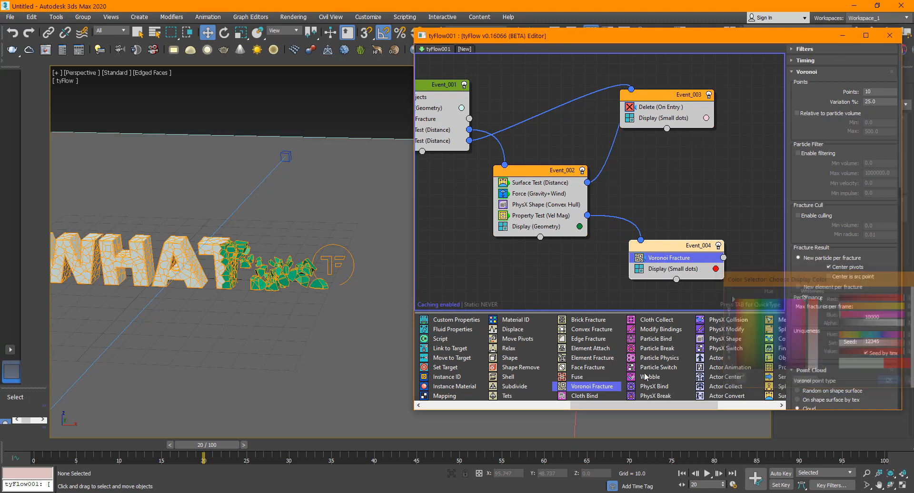
# Play and scrub the simulation repeatedly up to about frame 58, examining the debris for particles sent to the red fracture event
pyautogui.moveTo(327, 167); pyautogui.dragTo(314, 168, button='middle')
pyautogui.press('/')
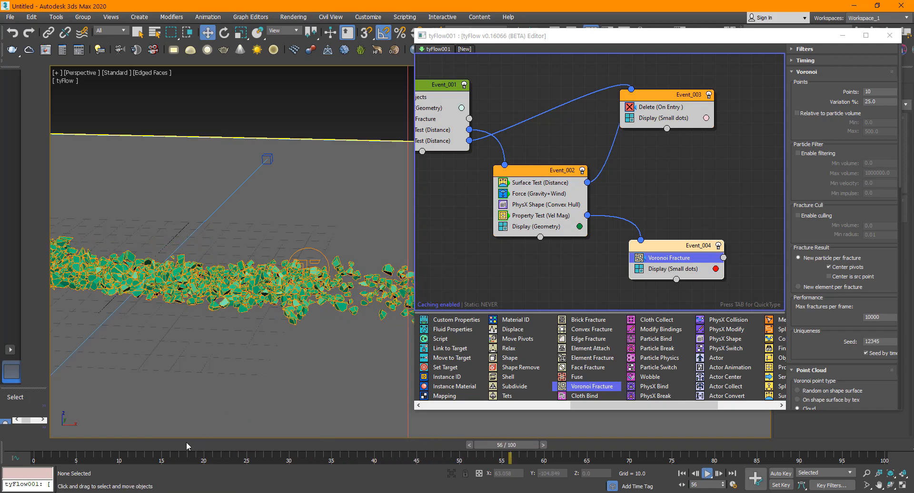
pyautogui.moveTo(533, 444); pyautogui.dragTo(255, 438)
pyautogui.press('/')
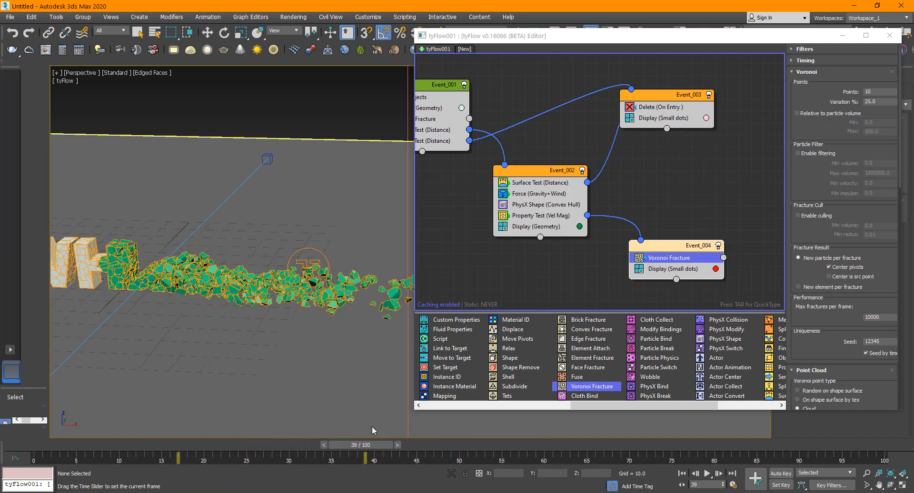
pyautogui.moveTo(333, 445); pyautogui.dragTo(214, 445)
pyautogui.press('/')
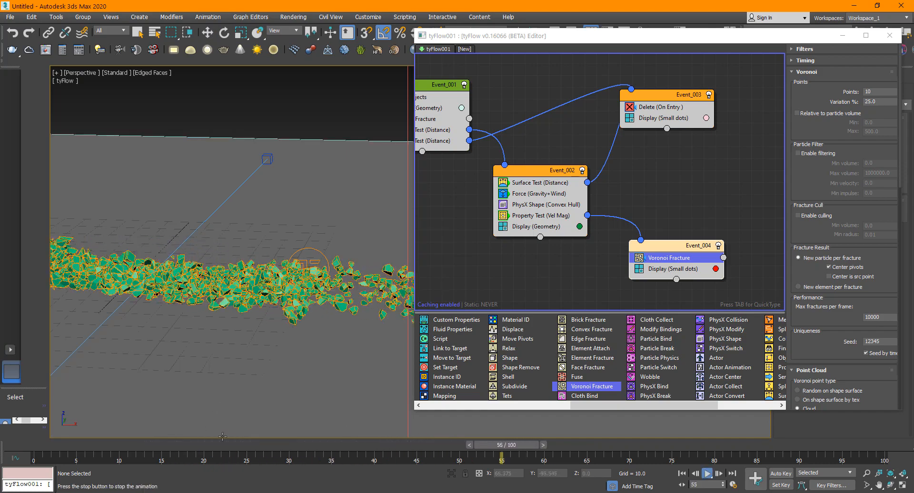
pyautogui.press('/')
pyautogui.click(188, 444)
pyautogui.moveTo(188, 444); pyautogui.dragTo(279, 445)
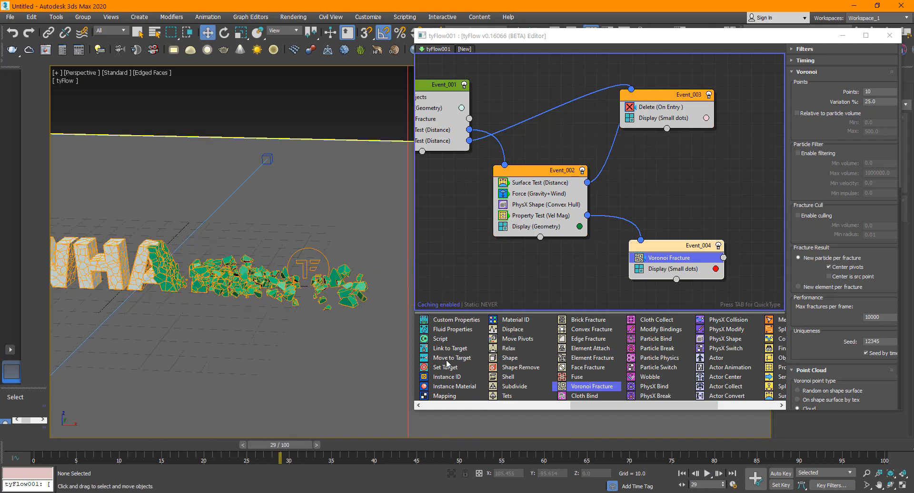
pyautogui.moveTo(590, 224); pyautogui.dragTo(621, 211, button='middle')
pyautogui.press('/')
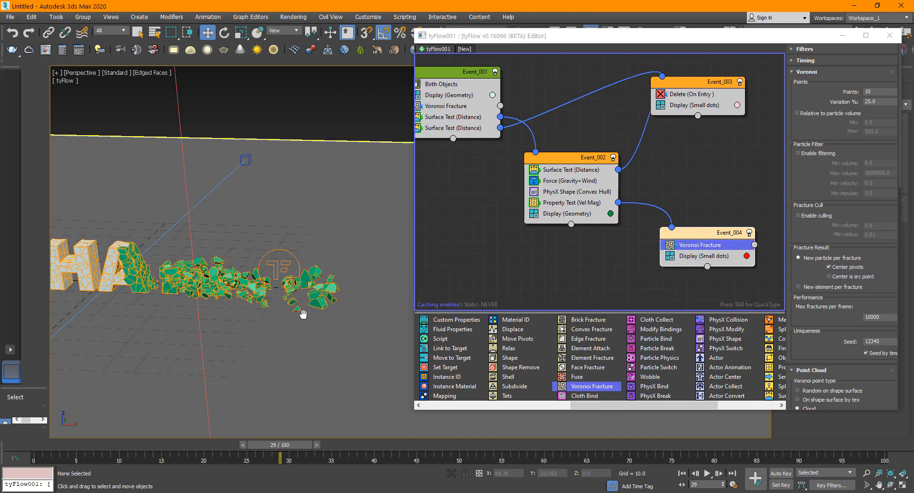
pyautogui.press('/')
pyautogui.scroll(-3, 286, 296)
pyautogui.press('/')
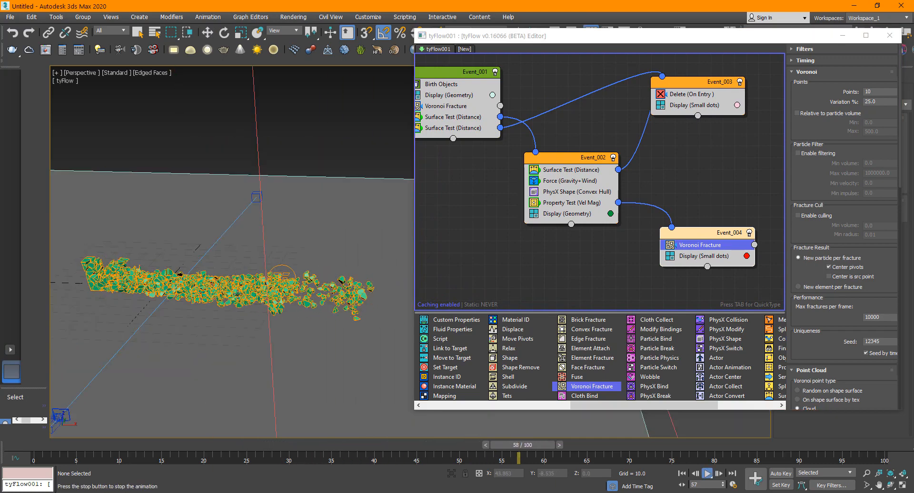
pyautogui.press('/')
pyautogui.moveTo(174, 444); pyautogui.dragTo(224, 442)
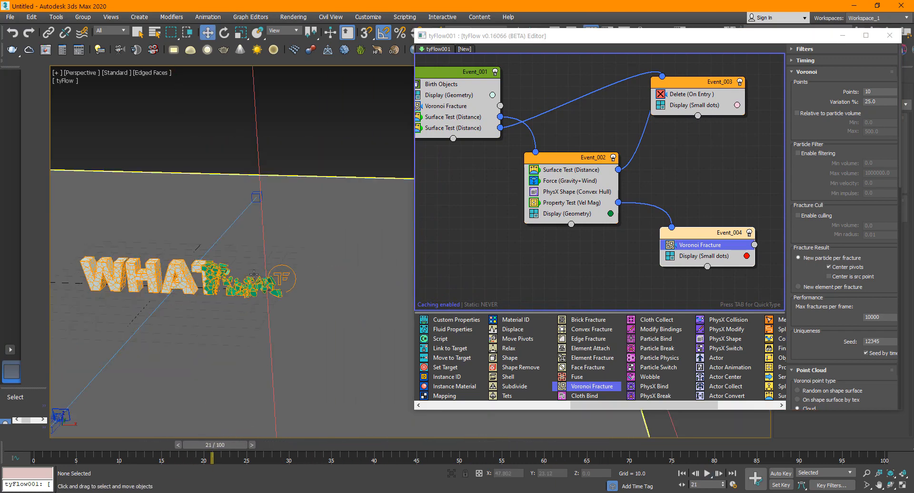
pyautogui.scroll(2, 249, 270)
# Set the Property Test's value to 6 and check the debris at frame 35
pyautogui.click(557, 204)
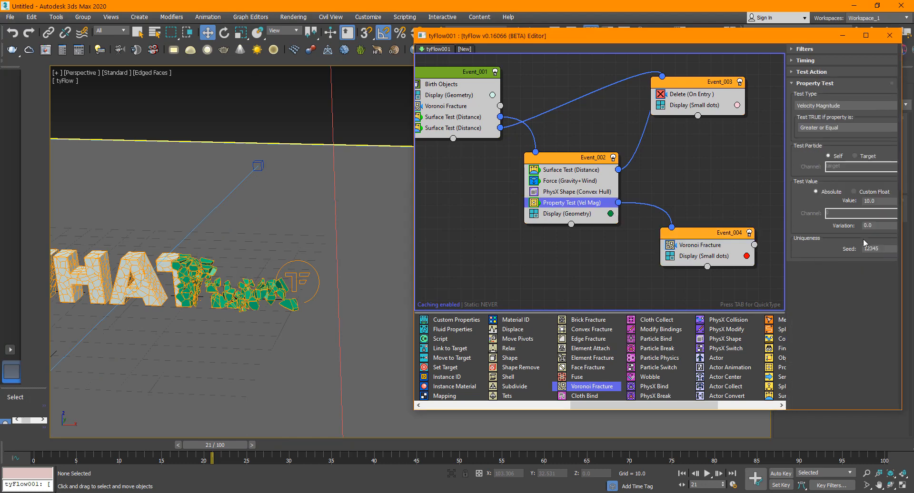
pyautogui.write('6')
pyautogui.press('Return')
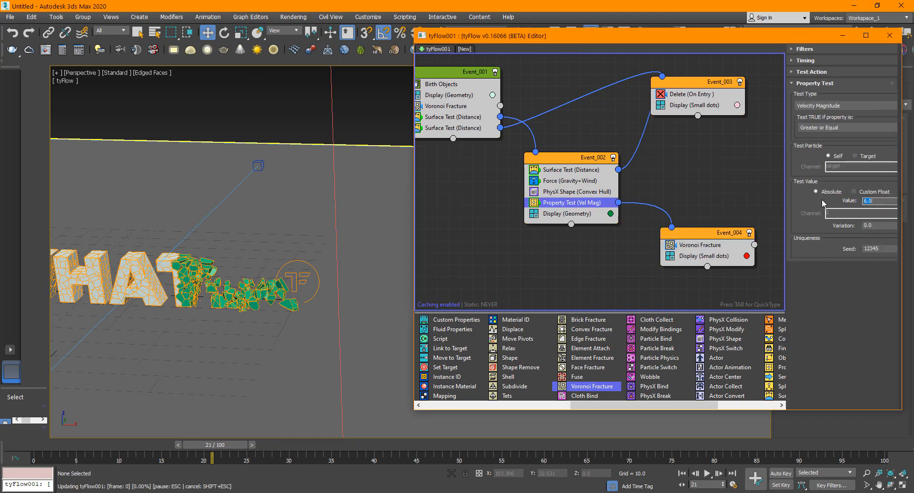
pyautogui.moveTo(217, 445); pyautogui.dragTo(330, 445)
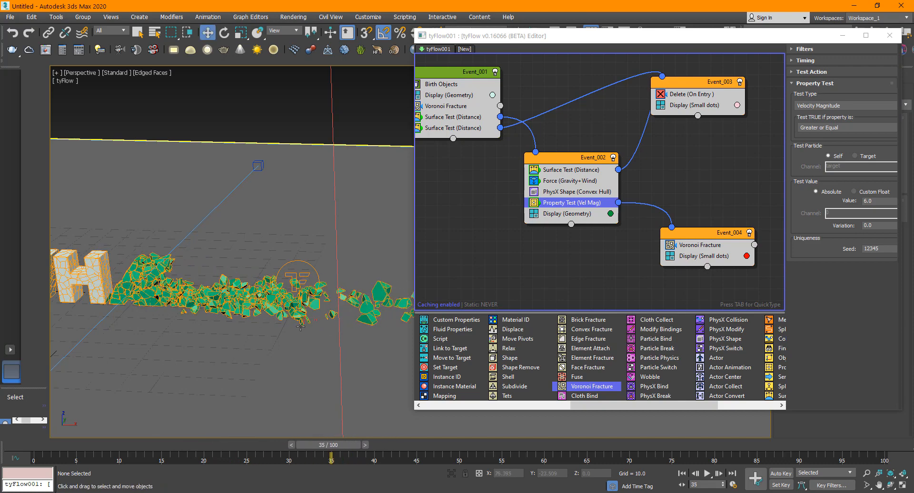
# Set Event_004's display type to Geometry and replay the simulation from frame 35 to look for red pieces
pyautogui.click(686, 256)
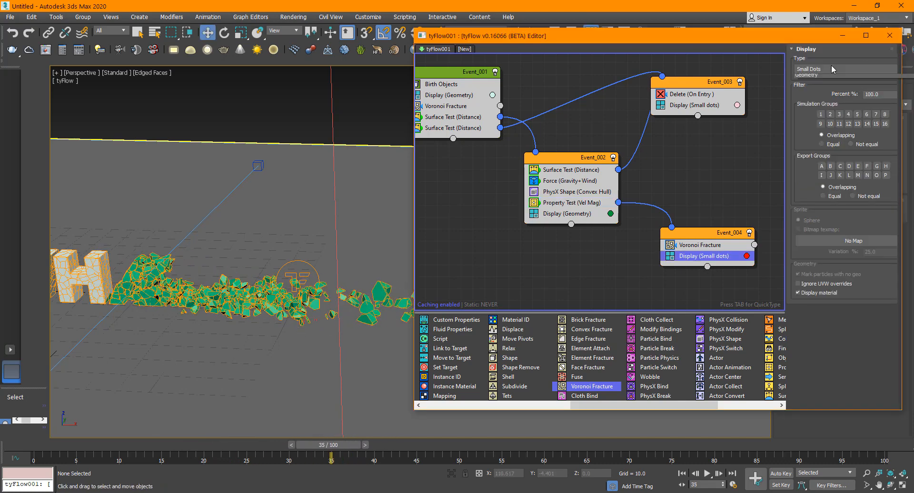
pyautogui.click(808, 115)
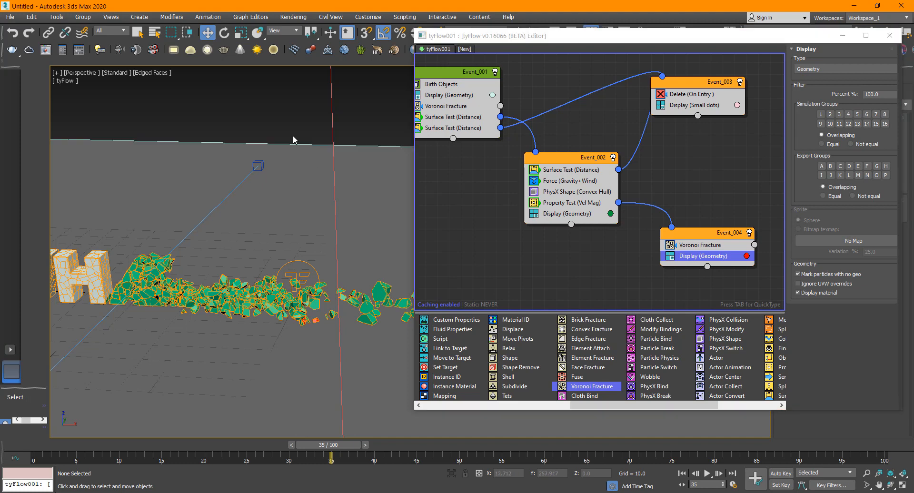
pyautogui.press('F4')
pyautogui.moveTo(266, 237); pyautogui.dragTo(209, 226, button='middle')
pyautogui.press('/')
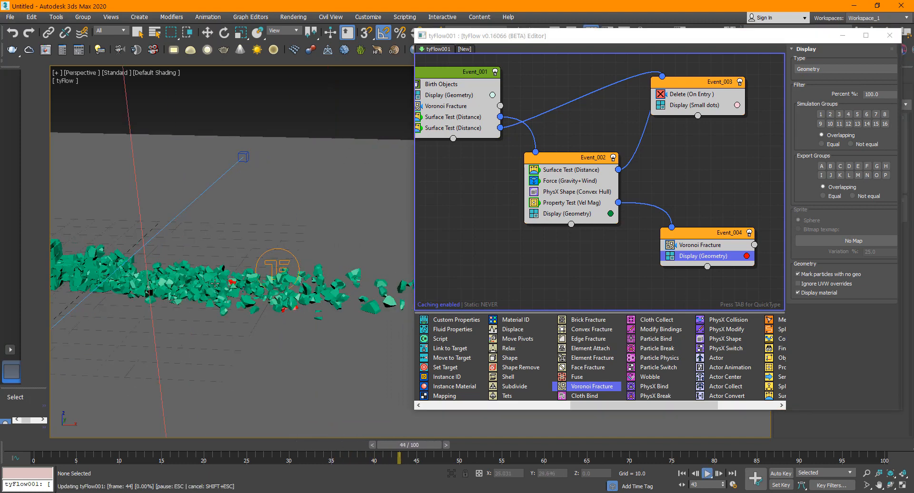
pyautogui.press('/')
pyautogui.click(164, 445)
pyautogui.press('F4')
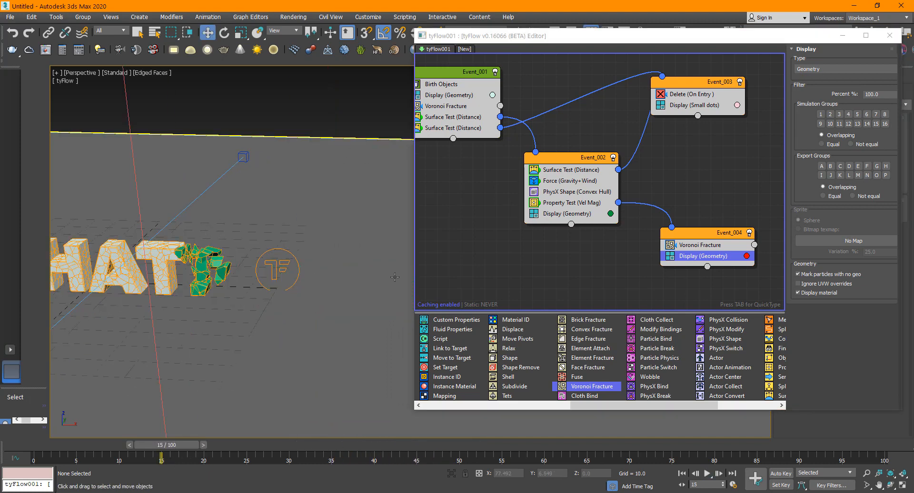
# Set the velocity threshold of Event_002's Property Test to 4
pyautogui.click(580, 206)
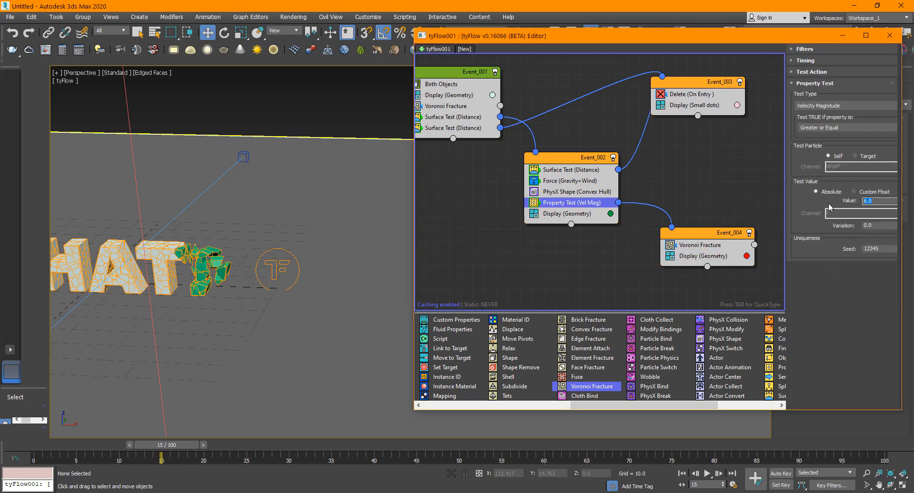
pyautogui.write('4')
pyautogui.press('Return')
# Play and scrub the simulation with and without edged faces, examining how the red secondary fragments spread through the debris
pyautogui.moveTo(284, 302); pyautogui.dragTo(295, 301, button='middle')
pyautogui.press('F4')
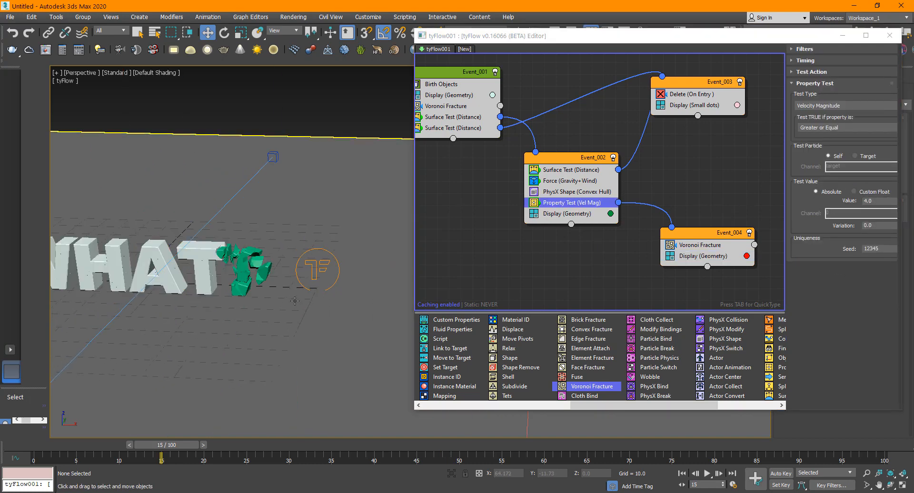
pyautogui.press('F4')
pyautogui.press('/')
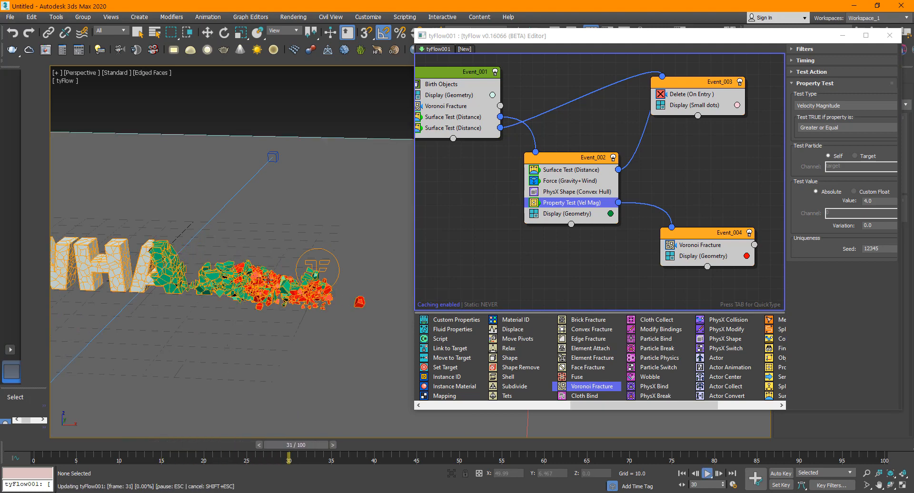
pyautogui.press('/')
pyautogui.press('F4')
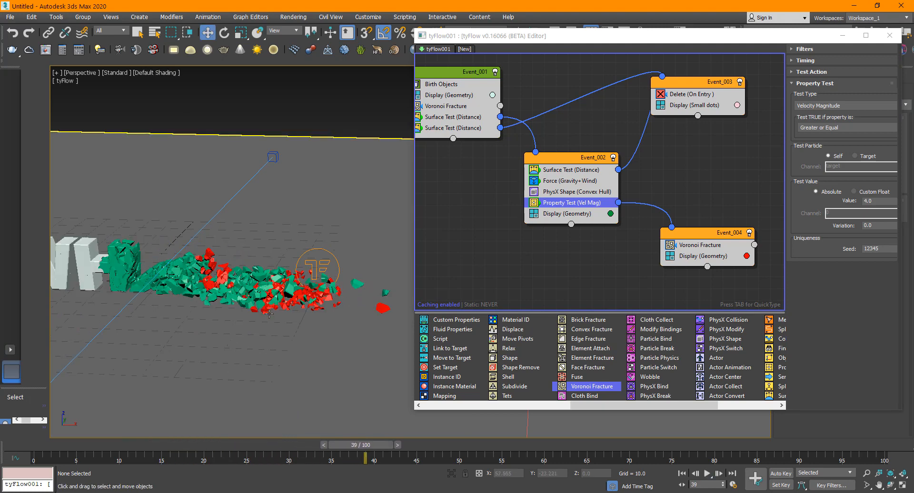
pyautogui.moveTo(269, 315); pyautogui.dragTo(301, 271, button='middle')
pyautogui.press('/')
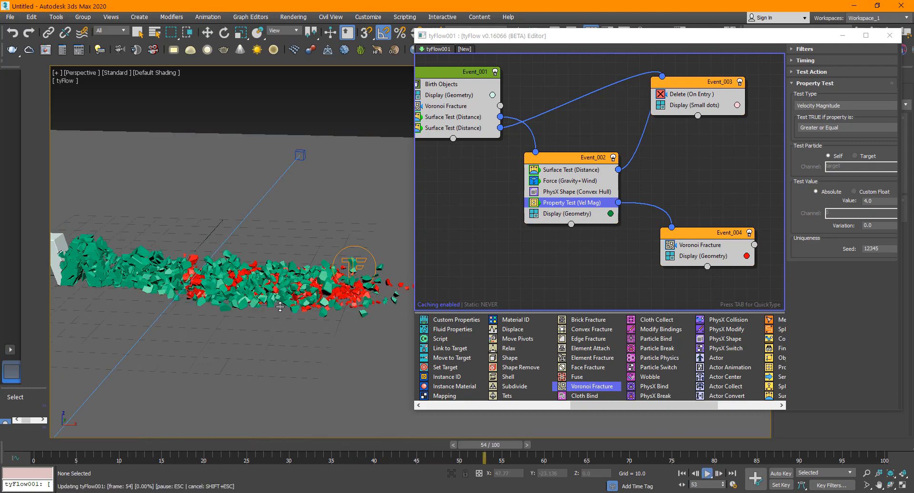
pyautogui.press('/')
pyautogui.moveTo(187, 441); pyautogui.dragTo(340, 423)
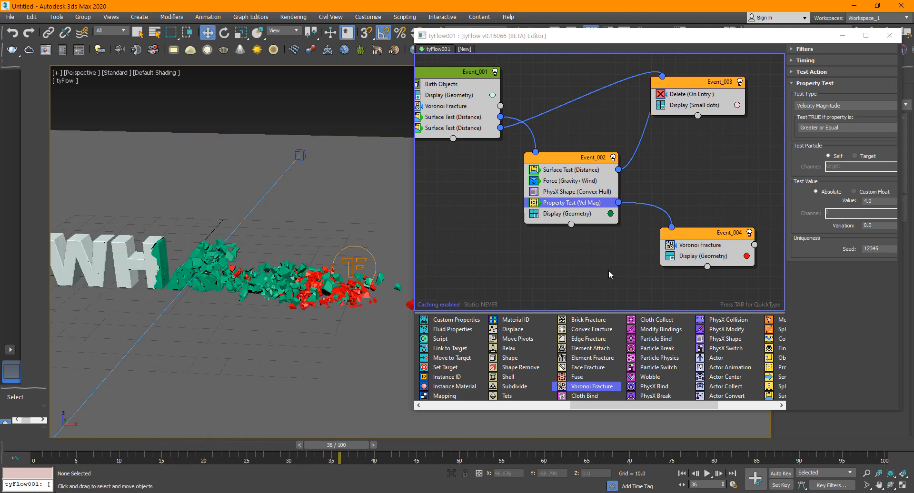
# Set the velocity threshold of Event_002's Property Test to 2, replay the simulation to frame 38 and show edged faces
pyautogui.click(877, 200)
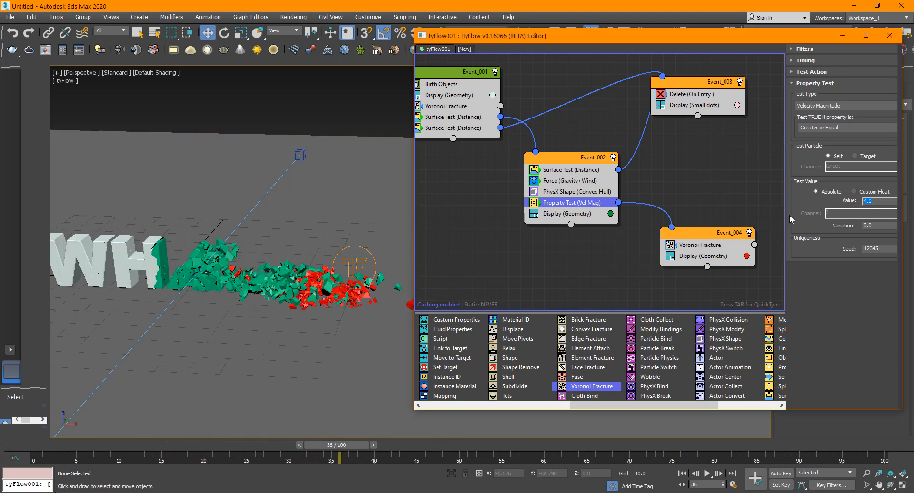
pyautogui.press('Return')
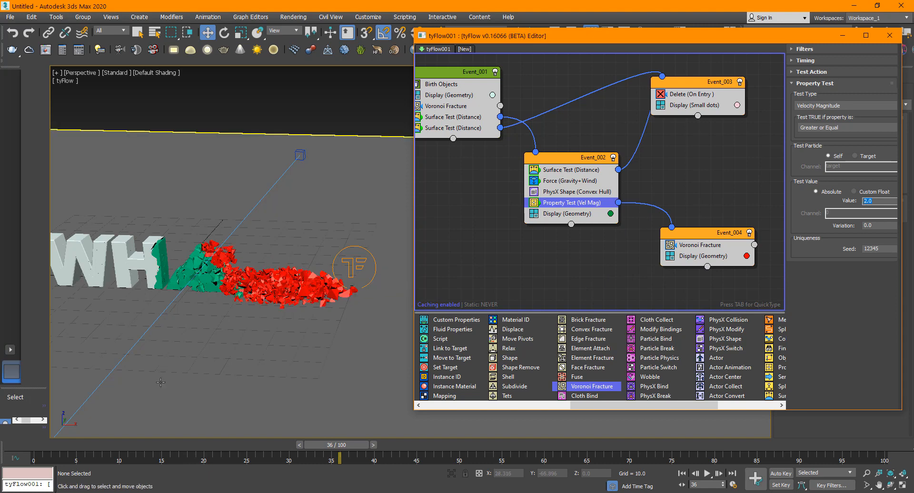
pyautogui.click(226, 444)
pyautogui.press('/')
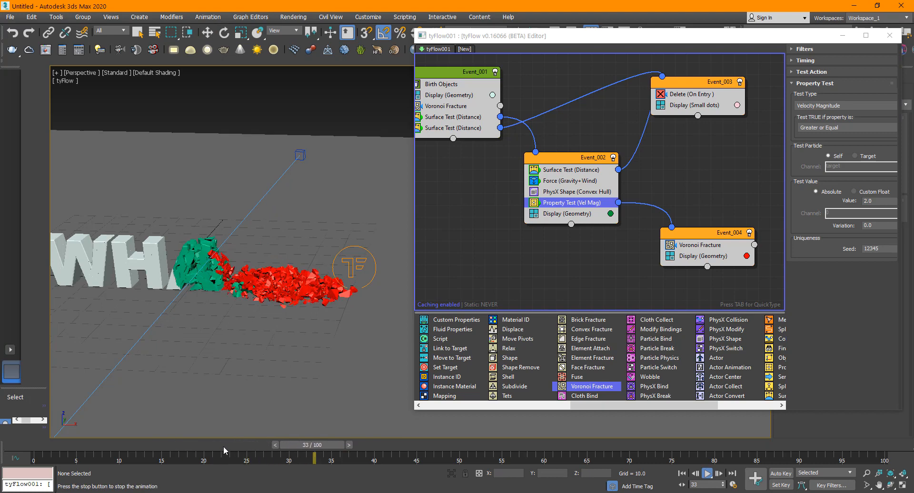
pyautogui.press('/')
pyautogui.moveTo(269, 347); pyautogui.dragTo(259, 355, button='middle')
pyautogui.press('F4')
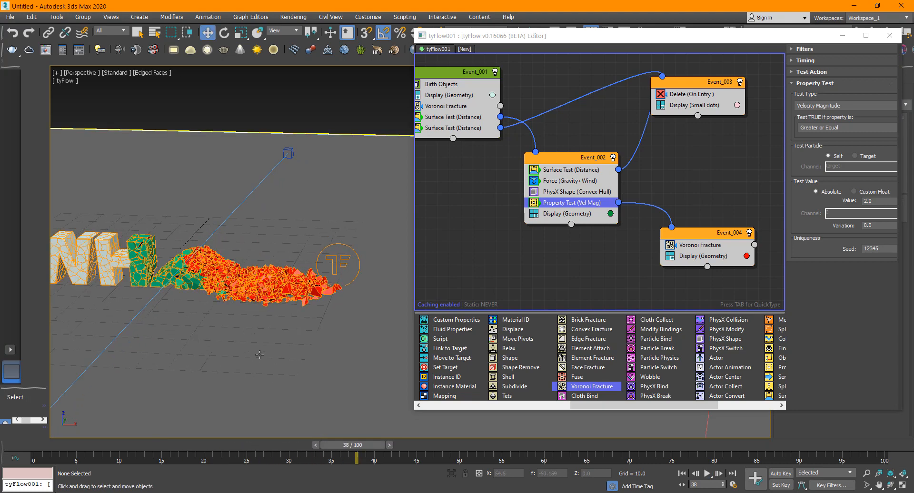
# Go to frame 20 and set the velocity threshold of Event_002's Property Test to 3
pyautogui.moveTo(197, 443); pyautogui.dragTo(217, 436)
pyautogui.click(874, 200)
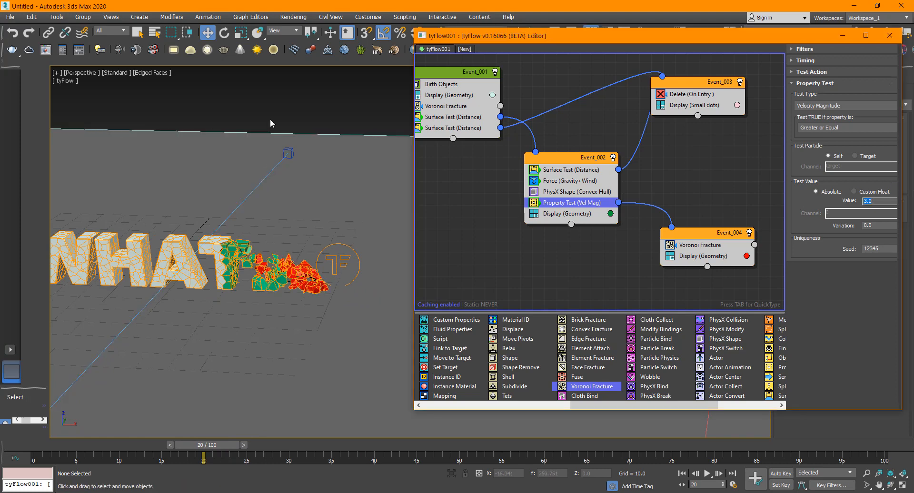
# Copy Event_002's Surface Test, Force and PhysX Shape operators into Event_004, above its Voronoi Fracture
pyautogui.moveTo(608, 251); pyautogui.dragTo(540, 185, button='middle')
pyautogui.click(540, 176)
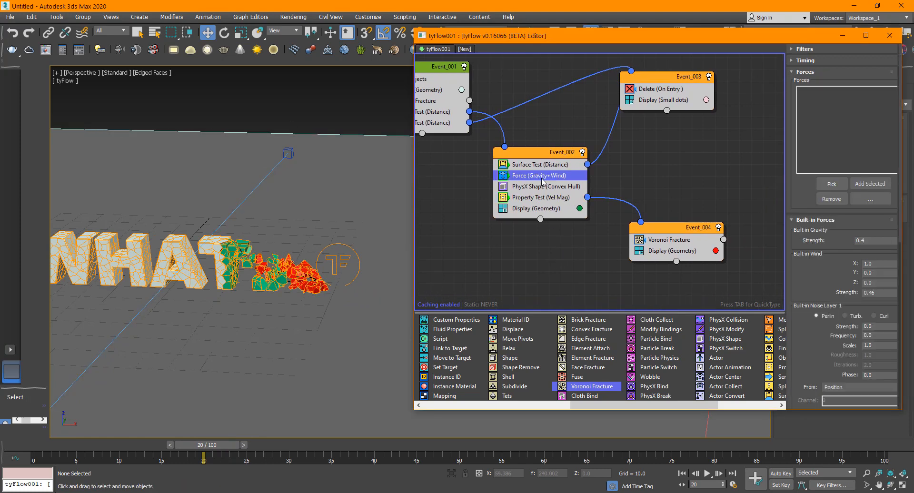
pyautogui.click(543, 187)
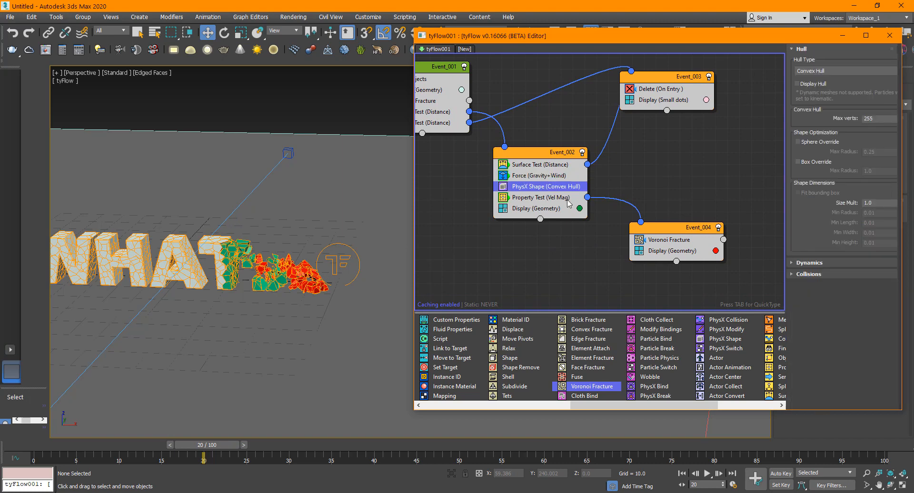
pyautogui.keyDown('ctrl'); pyautogui.click(535, 176); pyautogui.keyUp('ctrl')
pyautogui.keyDown('ctrl'); pyautogui.click(538, 165); pyautogui.keyUp('ctrl')
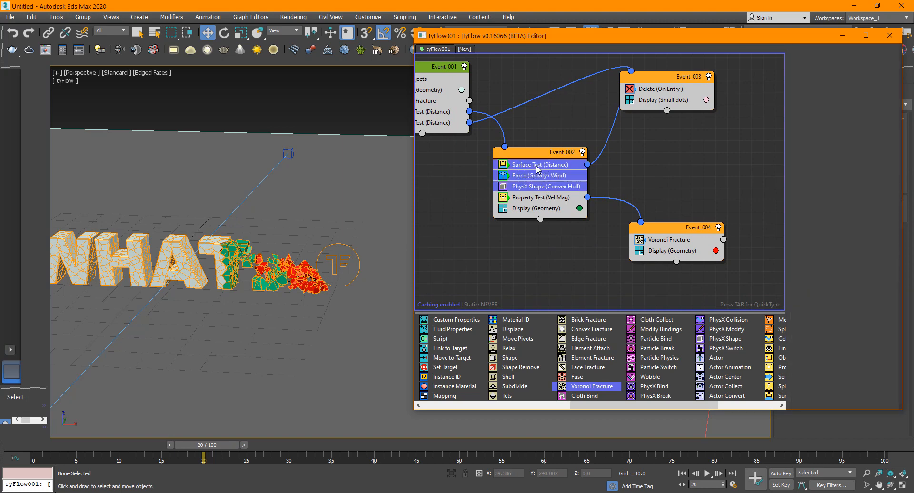
pyautogui.keyDown('ctrl'); pyautogui.moveTo(532, 192); pyautogui.dragTo(677, 234); pyautogui.keyUp('ctrl')
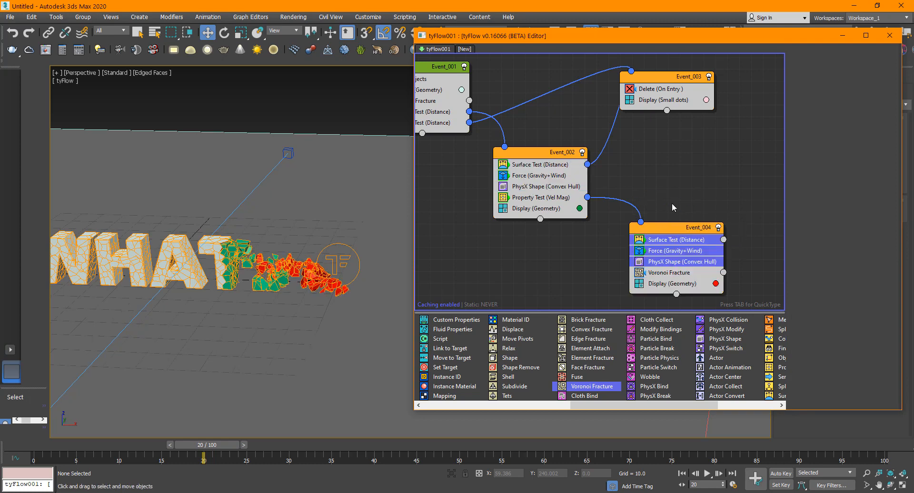
# Move Event_004 slightly aside and wire its Surface Test output to the Delete event, Event_003
pyautogui.click(659, 244)
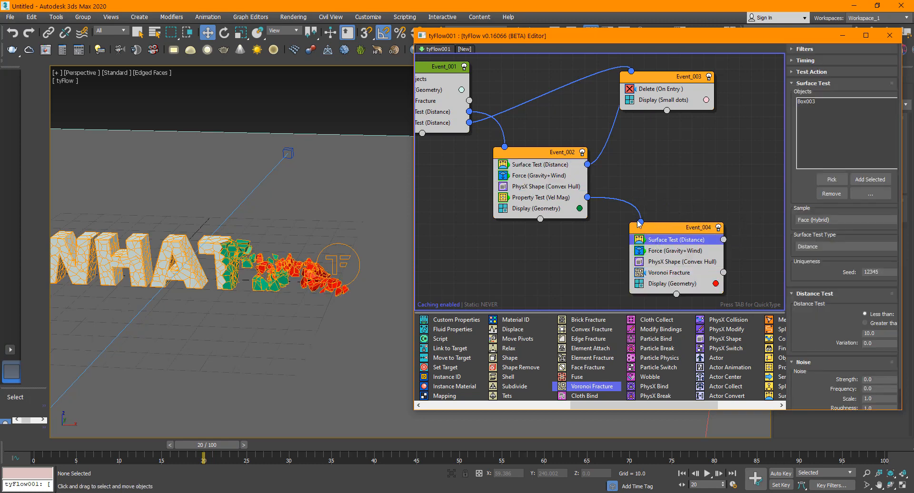
pyautogui.click(666, 252)
pyautogui.click(662, 240)
pyautogui.moveTo(640, 221); pyautogui.dragTo(632, 71)
pyautogui.moveTo(641, 222); pyautogui.dragTo(631, 74)
pyautogui.moveTo(659, 223); pyautogui.dragTo(679, 232)
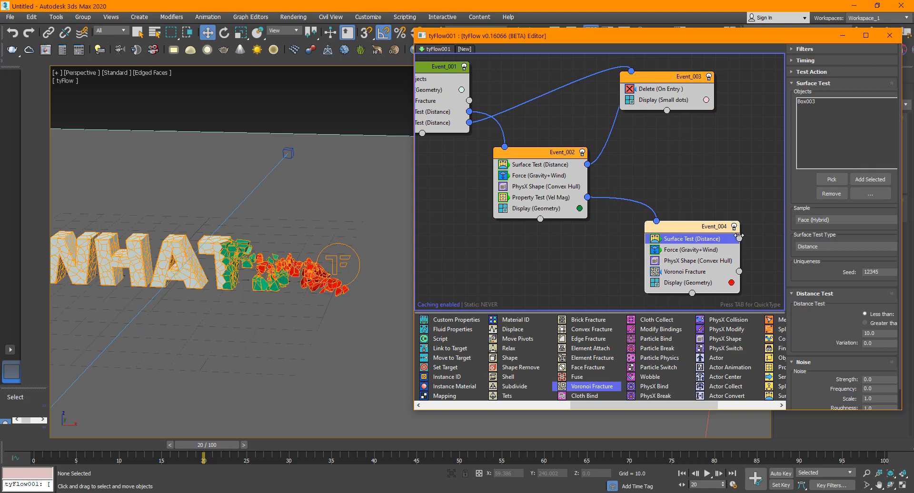
pyautogui.moveTo(760, 232); pyautogui.dragTo(635, 77)
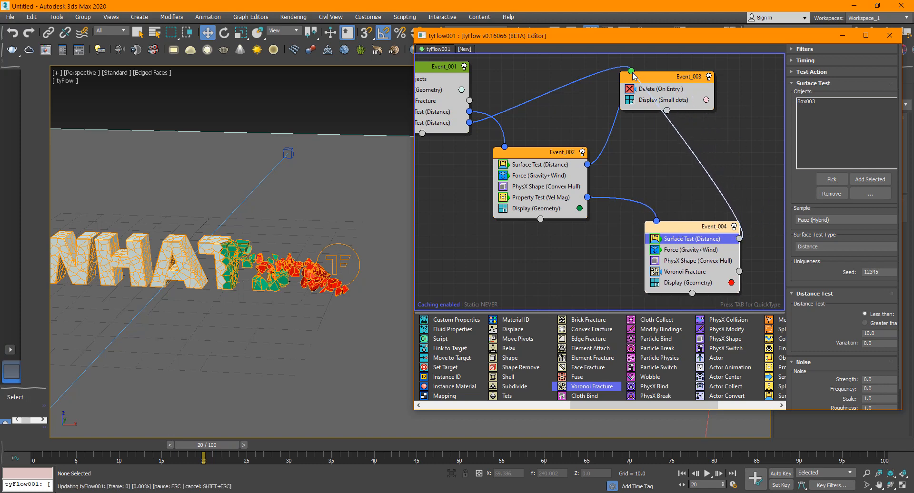
# Play the simulation to frame 37 and examine the red and green debris up close, with and without edged faces
pyautogui.moveTo(293, 275); pyautogui.dragTo(252, 264, button='middle')
pyautogui.press('F4')
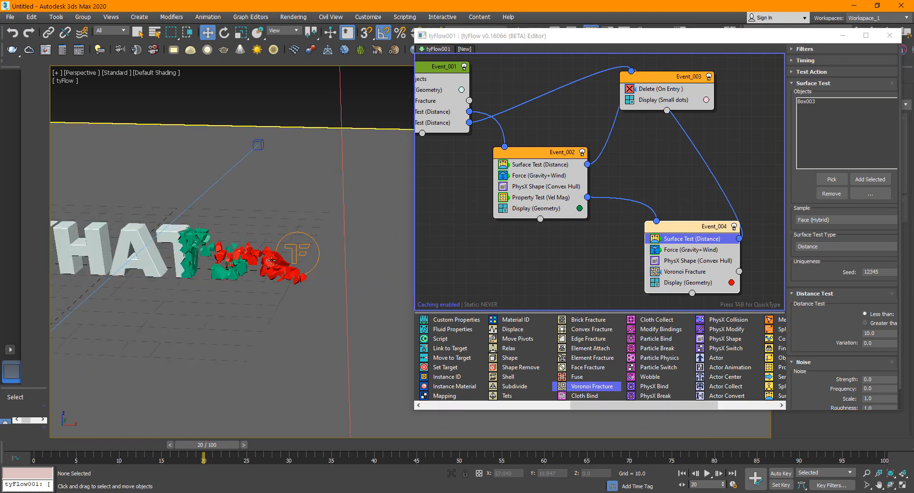
pyautogui.press('/')
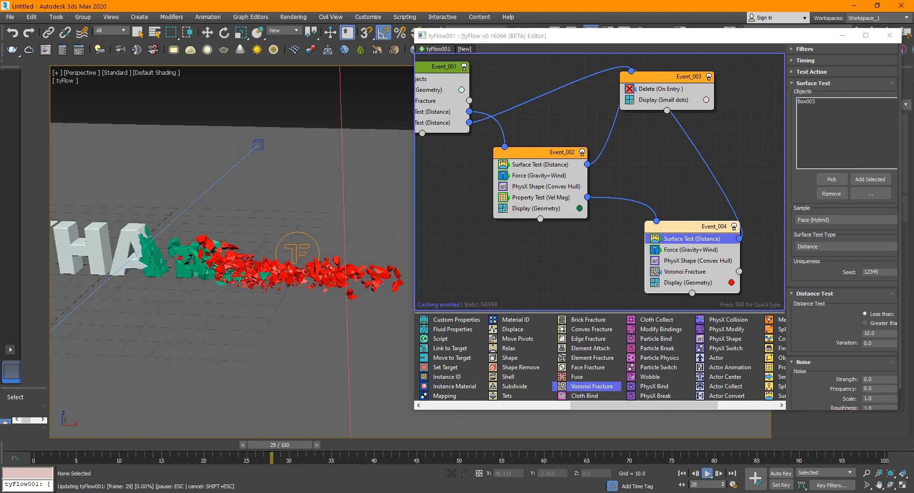
pyautogui.scroll(-5, 226, 230)
pyautogui.press('w')
pyautogui.press('/')
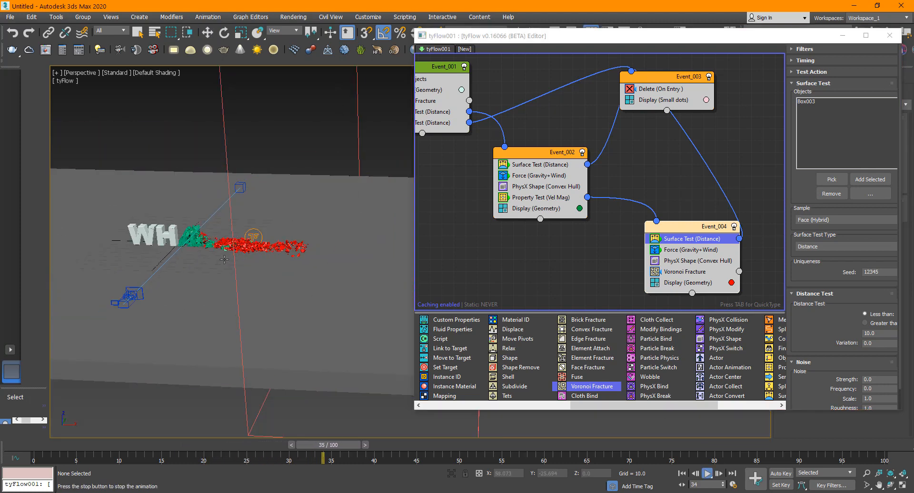
pyautogui.scroll(4, 224, 253)
pyautogui.keyDown('alt'); pyautogui.moveTo(222, 275); pyautogui.dragTo(296, 265, button='middle'); pyautogui.keyUp('alt')
pyautogui.scroll(6, 296, 265)
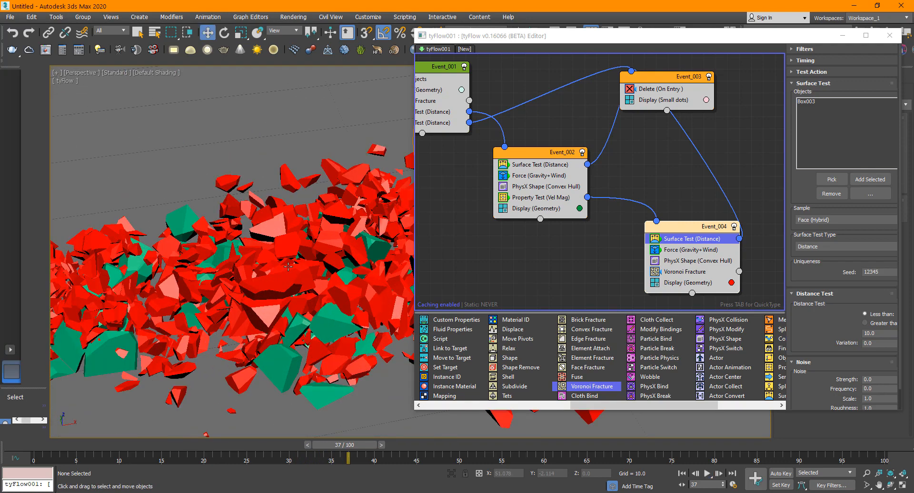
pyautogui.press('F4')
pyautogui.scroll(-4, 296, 274)
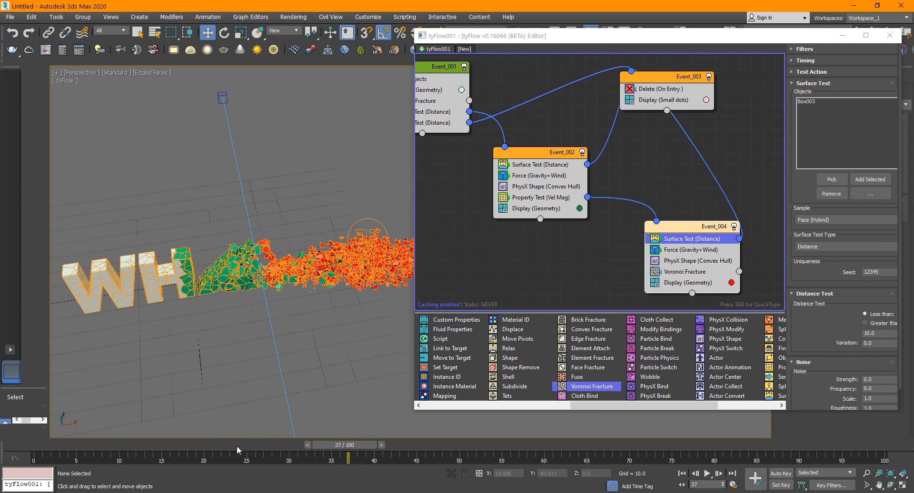
# Return to frame 6 and set the point count of Event_001's Voronoi Fracture to 1200
pyautogui.moveTo(238, 450); pyautogui.dragTo(118, 450)
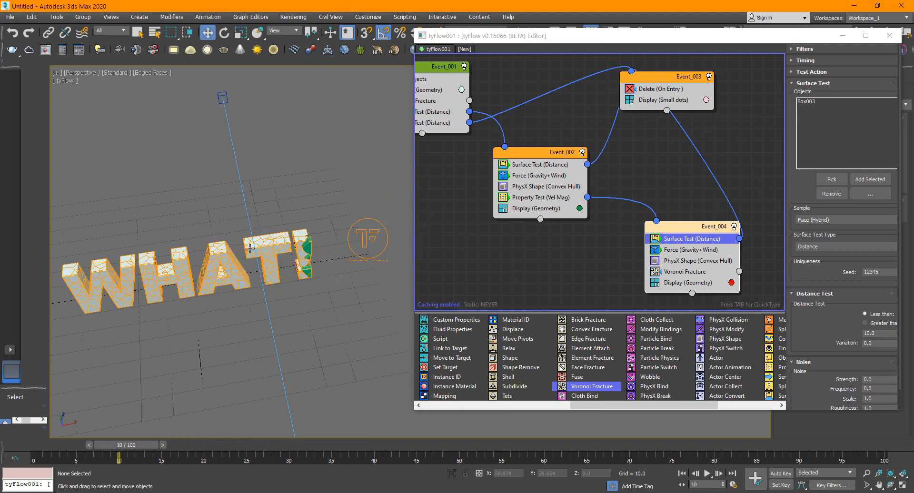
pyautogui.moveTo(439, 112); pyautogui.dragTo(484, 158, button='middle')
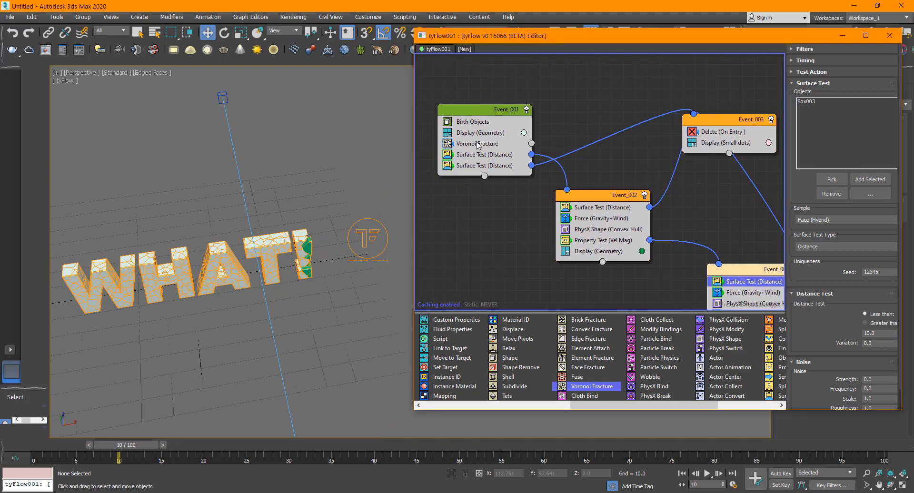
pyautogui.click(477, 144)
pyautogui.moveTo(105, 450); pyautogui.dragTo(71, 450)
pyautogui.keyDown('alt'); pyautogui.moveTo(319, 262); pyautogui.dragTo(295, 217, button='middle'); pyautogui.keyUp('alt')
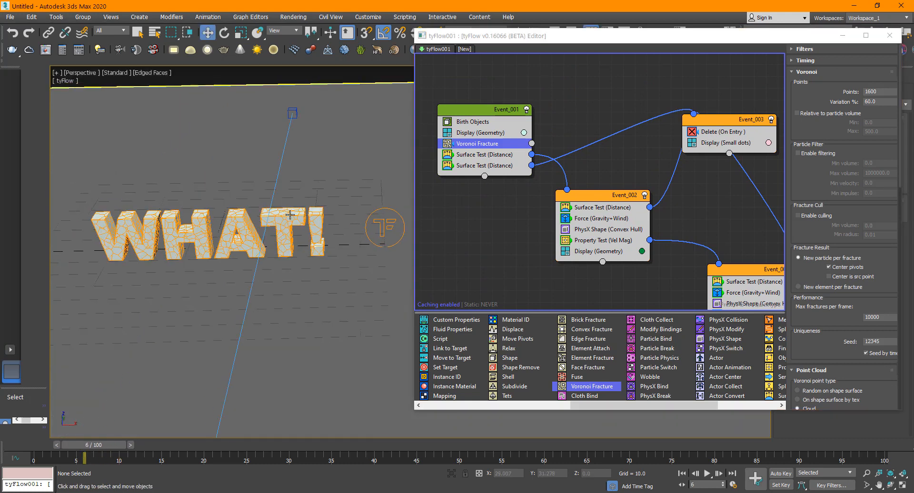
pyautogui.scroll(4, 297, 223)
pyautogui.click(875, 91)
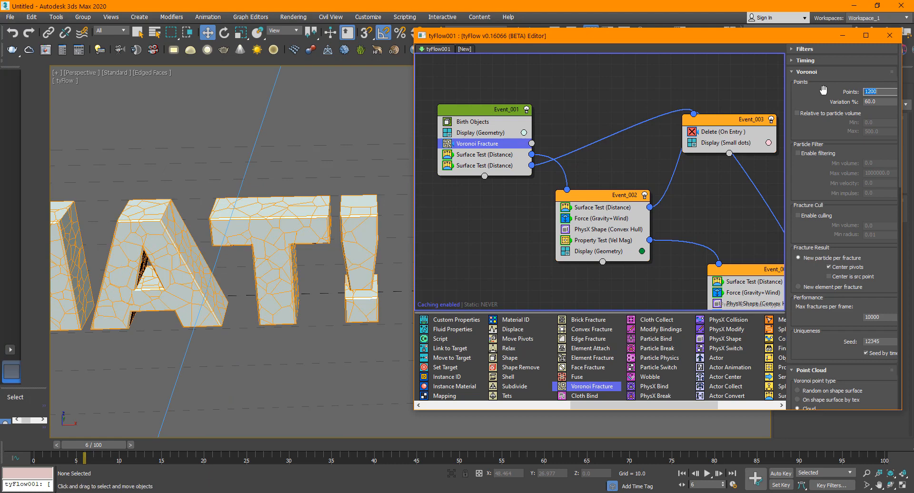
pyautogui.moveTo(326, 300); pyautogui.dragTo(236, 276, button='middle')
pyautogui.scroll(-4, 236, 276)
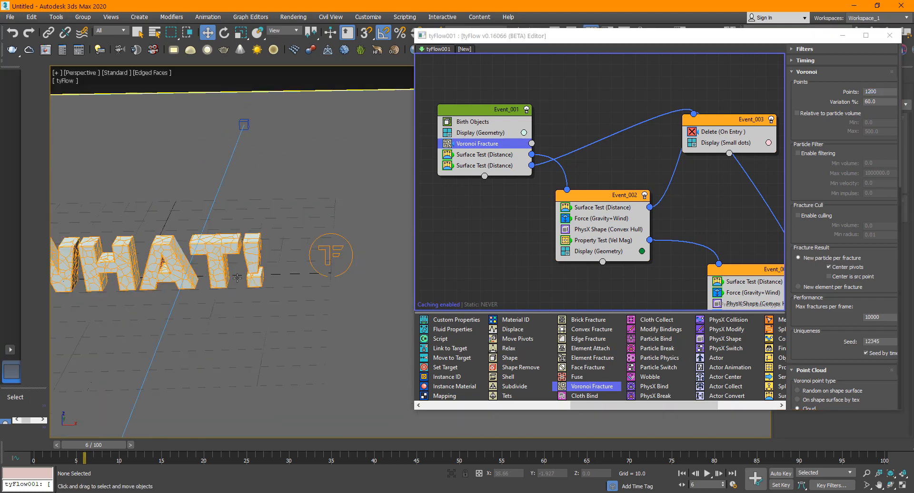
# Play the simulation without edged faces, then scrub back to frame 21 to inspect the coarser breakup of the letters
pyautogui.press('/')
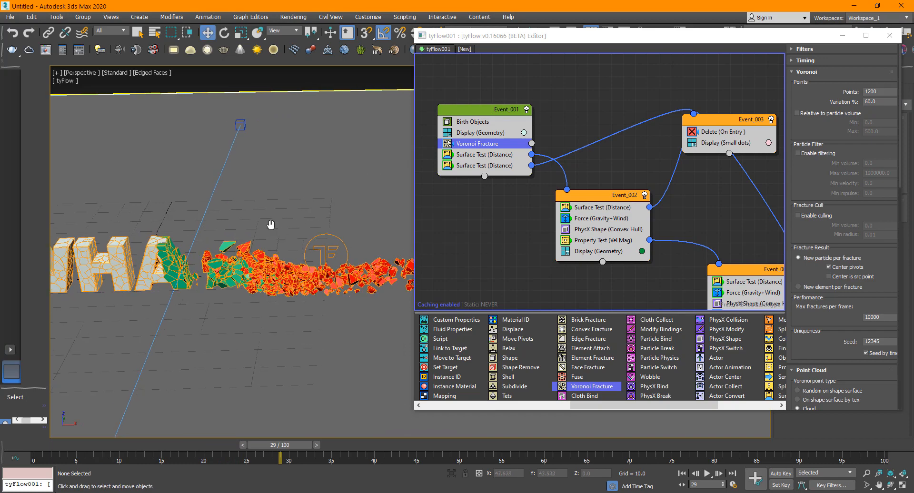
pyautogui.press('F4')
pyautogui.moveTo(271, 225); pyautogui.dragTo(242, 236, button='middle')
pyautogui.scroll(2, 290, 253)
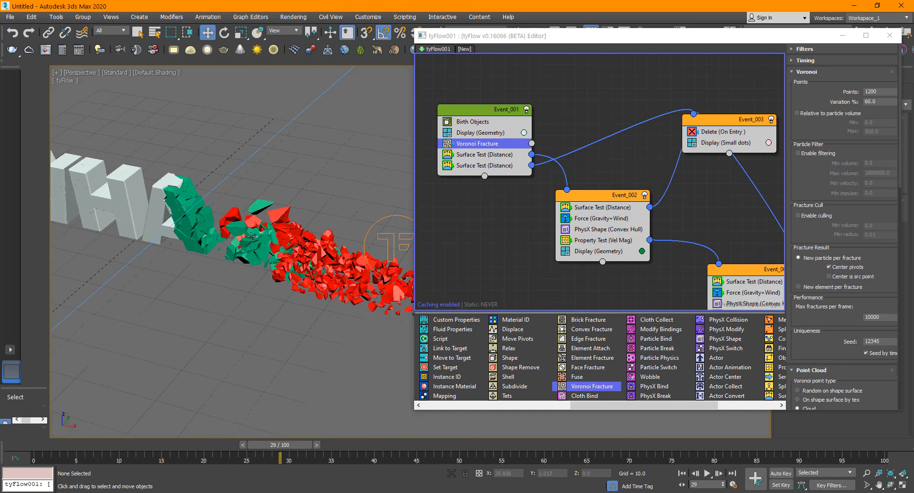
pyautogui.keyDown('alt'); pyautogui.moveTo(278, 275); pyautogui.dragTo(272, 260, button='middle'); pyautogui.keyUp('alt')
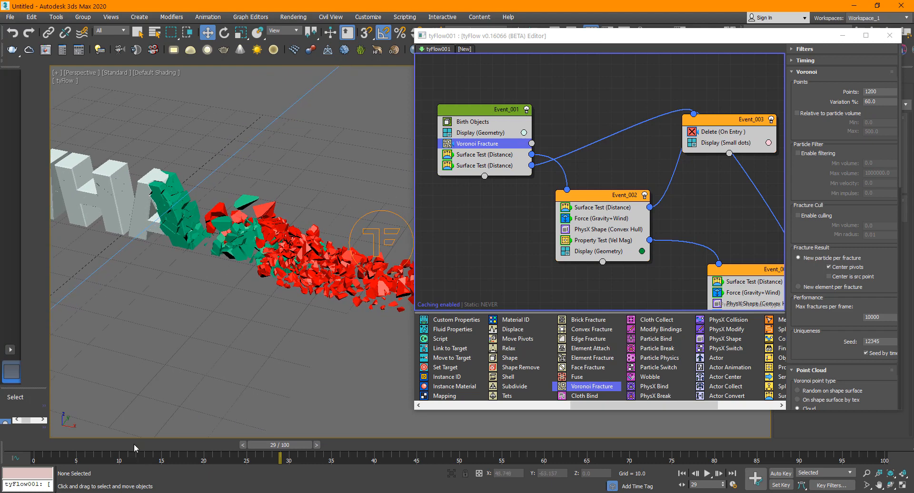
pyautogui.moveTo(134, 448); pyautogui.dragTo(221, 453)
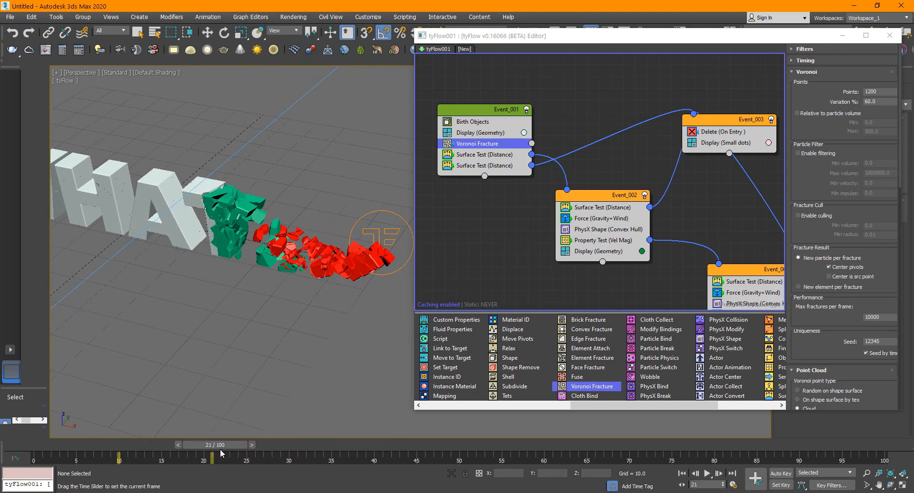
pyautogui.press('w')
# Give the Display operators of Event_002 and Event_004 the same near-white color as Event_001's
pyautogui.moveTo(540, 231); pyautogui.dragTo(520, 218, button='middle')
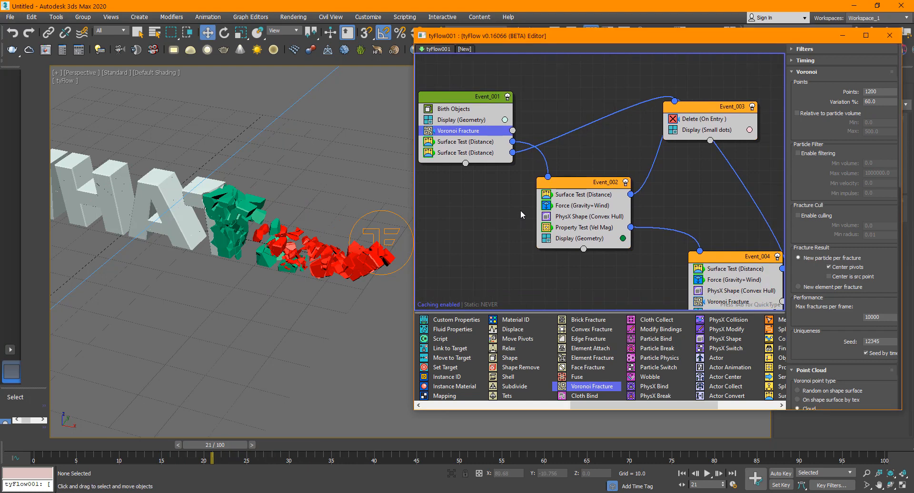
pyautogui.scroll(-1, 505, 204)
pyautogui.click(473, 127)
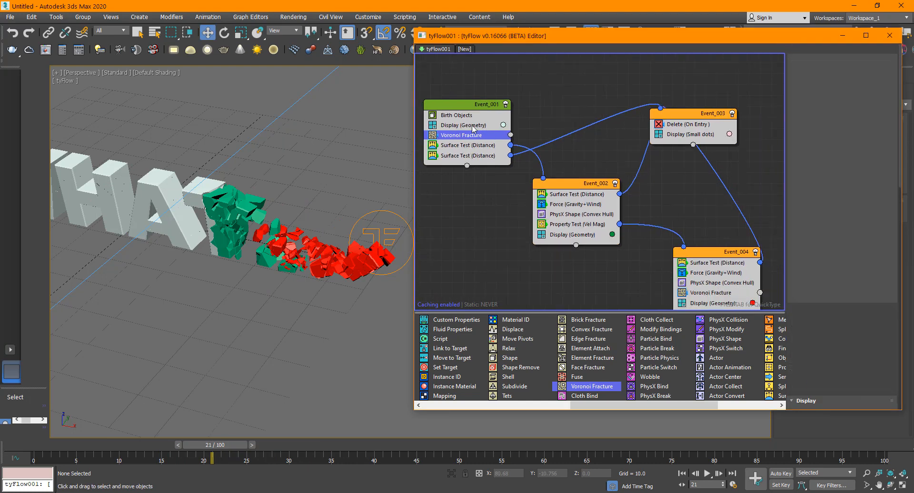
pyautogui.moveTo(480, 127); pyautogui.dragTo(585, 238)
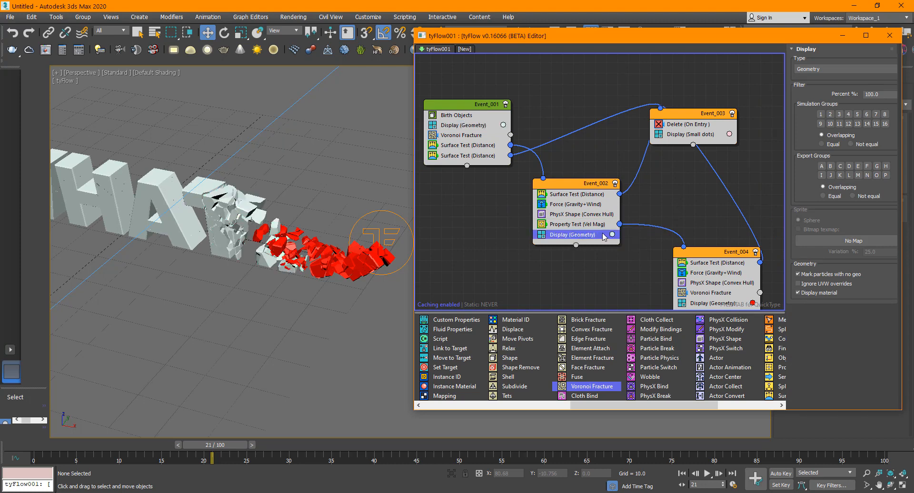
pyautogui.click(703, 306)
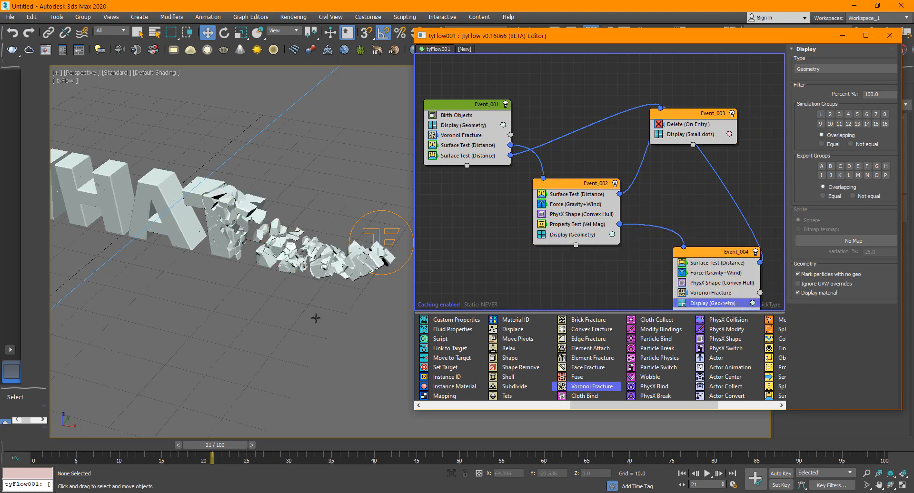
# Play the uniformly colored simulation to frame 37 and view the whole debris trail
pyautogui.moveTo(266, 287); pyautogui.dragTo(244, 274, button='middle')
pyautogui.press('/')
pyautogui.press('/')
pyautogui.scroll(-3, 300, 229)
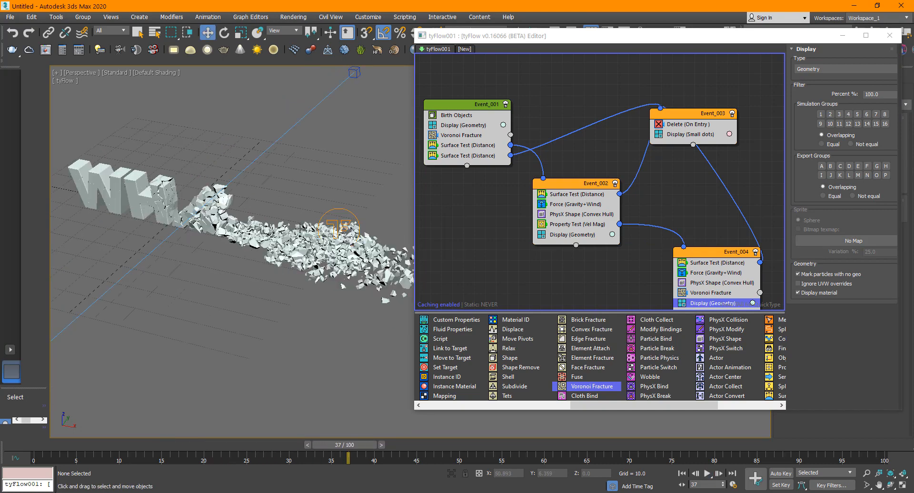
# Play the text disintegration through the physical camera view with the tyFlow editor out of the way, and return to frame 4
pyautogui.keyDown('alt'); pyautogui.moveTo(262, 257); pyautogui.dragTo(282, 220, button='middle'); pyautogui.keyUp('alt')
pyautogui.click(841, 35)
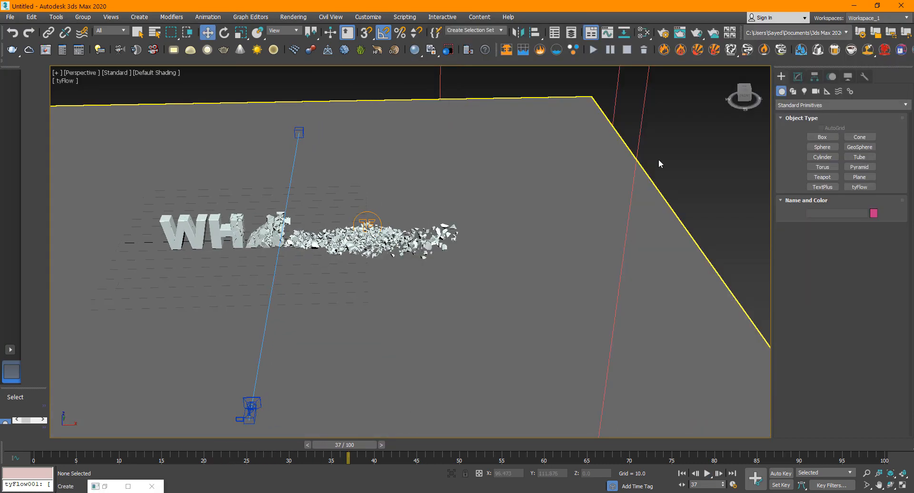
pyautogui.press('c')
pyautogui.click(156, 444)
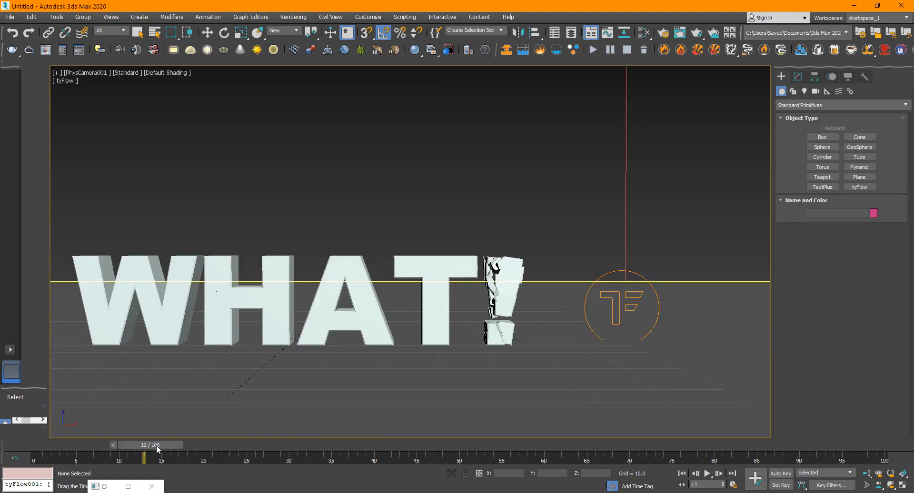
pyautogui.press('/')
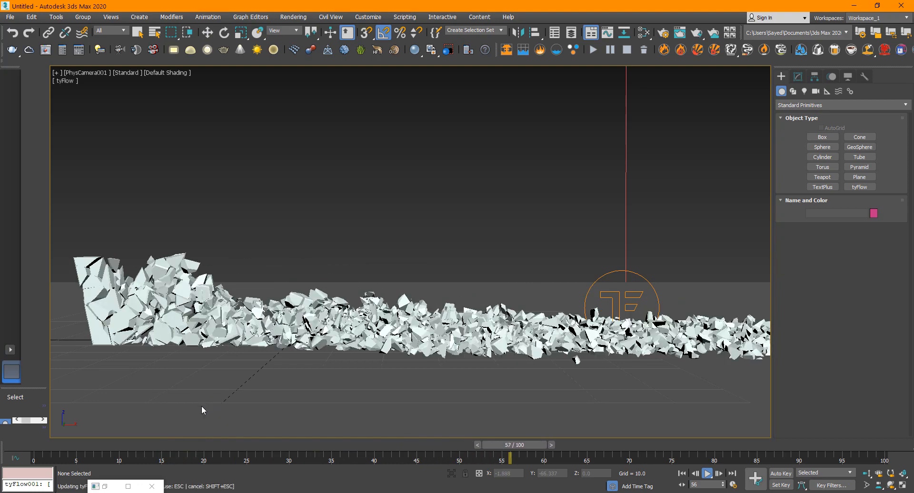
pyautogui.click(99, 445)
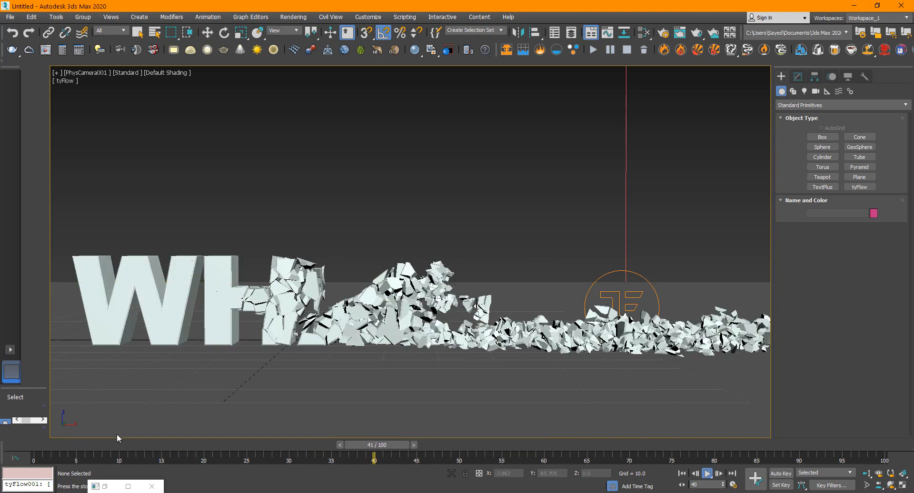
pyautogui.press('w')
pyautogui.moveTo(99, 443); pyautogui.dragTo(76, 444)
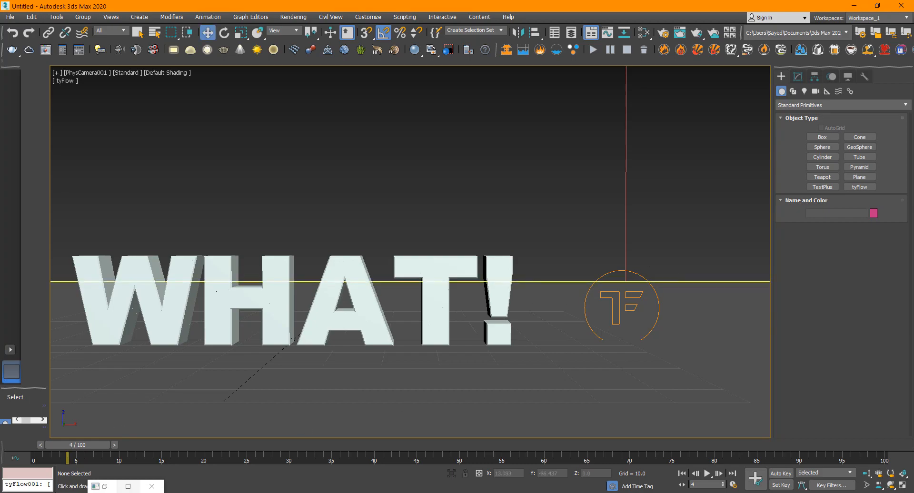
# Restore the tyFlow editor, show the settings of Event_002's Force operator, and place the window beside the text
pyautogui.click(128, 486)
pyautogui.doubleClick(194, 4)
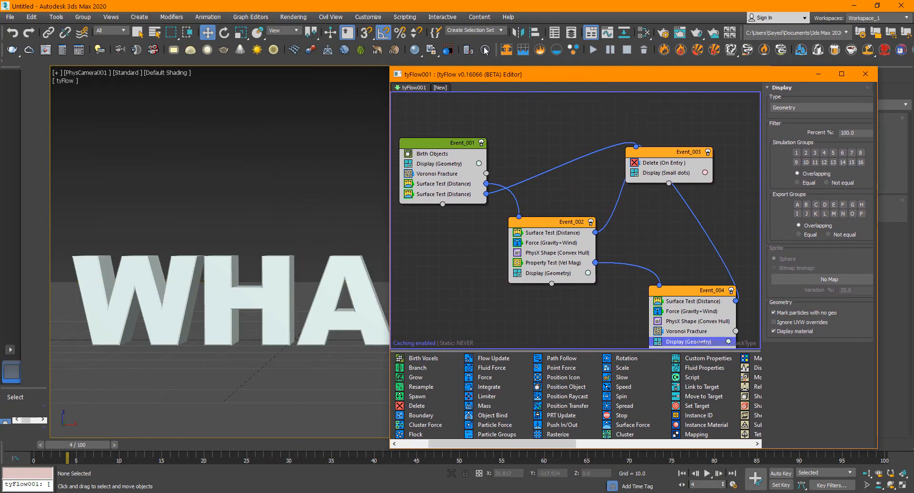
pyautogui.moveTo(457, 72); pyautogui.dragTo(515, 47)
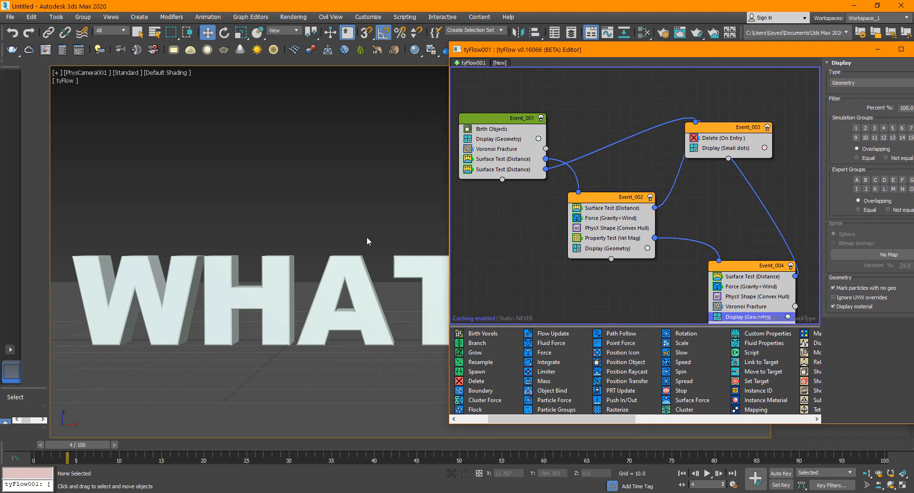
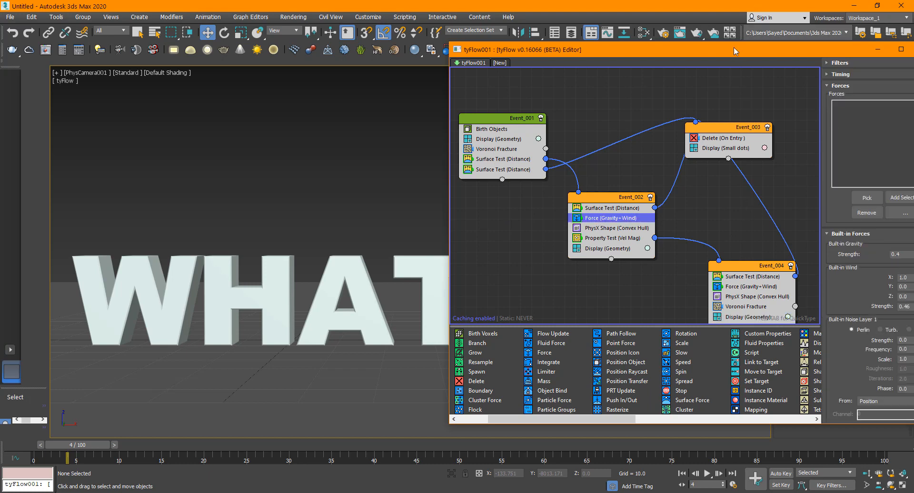
pyautogui.moveTo(733, 46); pyautogui.dragTo(613, 34)
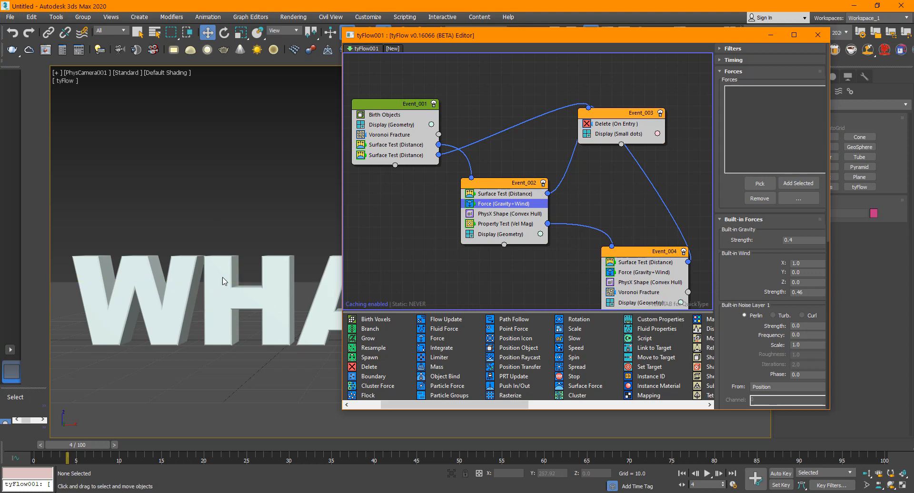
# Show edged faces on the fractured text and move the tyFlow editor clear of the letters
pyautogui.click(252, 229)
pyautogui.press('F4')
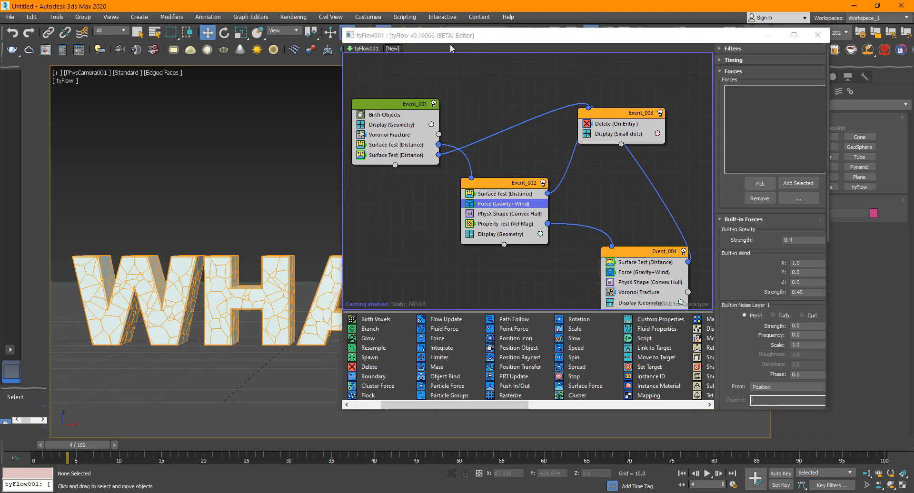
pyautogui.moveTo(445, 36); pyautogui.dragTo(574, 36)
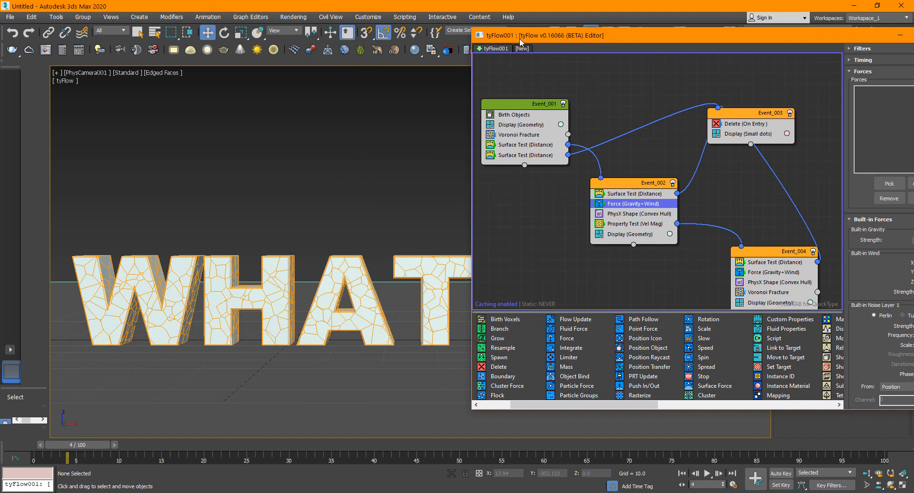
pyautogui.moveTo(519, 41); pyautogui.dragTo(618, 69)
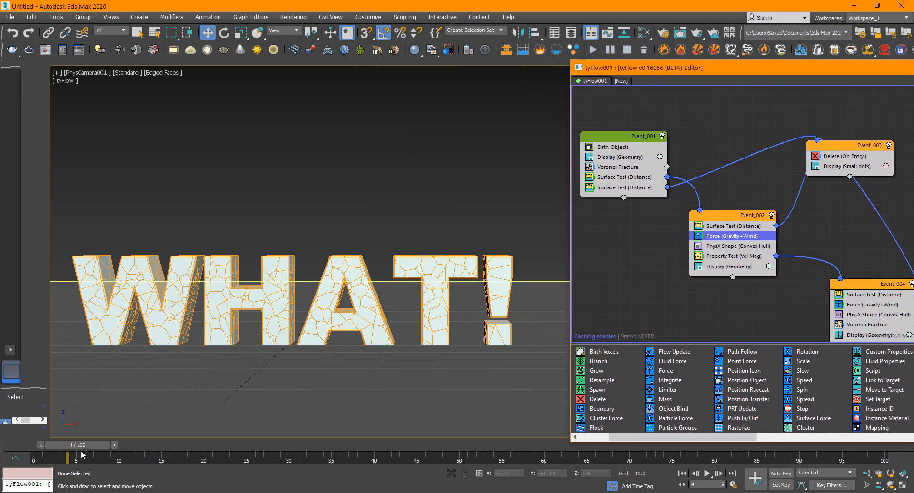
# Advance the simulation to frame 9 and scrub through the finished render in Premiere Pro for reference
pyautogui.moveTo(96, 444); pyautogui.dragTo(137, 405)
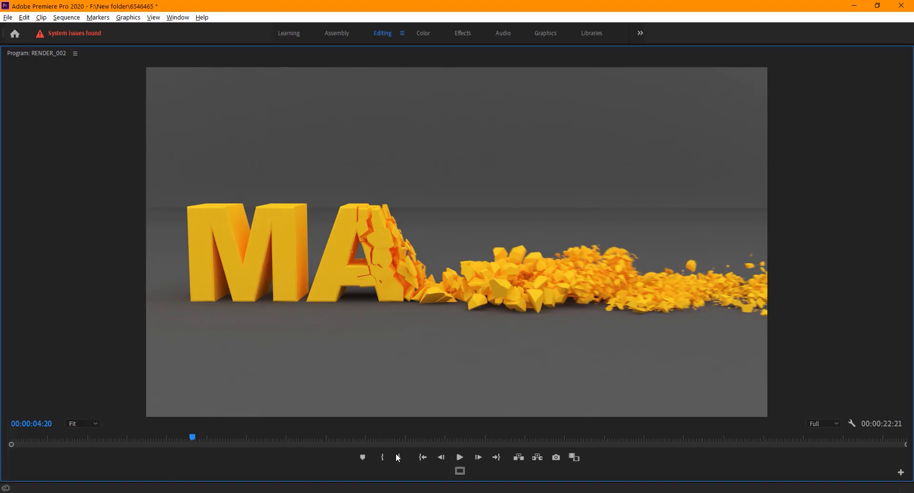
pyautogui.moveTo(314, 439); pyautogui.dragTo(270, 437)
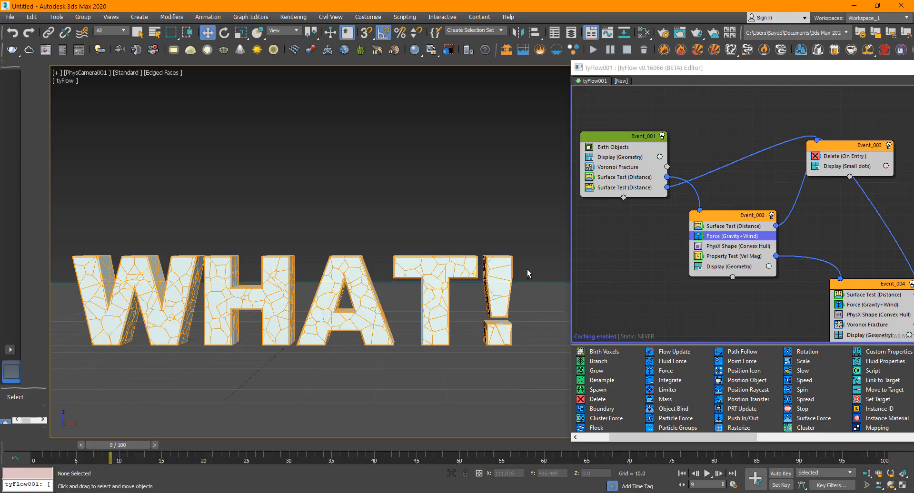
# In the 3ds Max perspective view, add a Spawn operator to Event_004 and place it below Voronoi Fracture
pyautogui.press('p')
pyautogui.keyDown('alt'); pyautogui.moveTo(451, 281); pyautogui.dragTo(357, 228, button='middle'); pyautogui.keyUp('alt')
pyautogui.moveTo(710, 70); pyautogui.dragTo(524, 57)
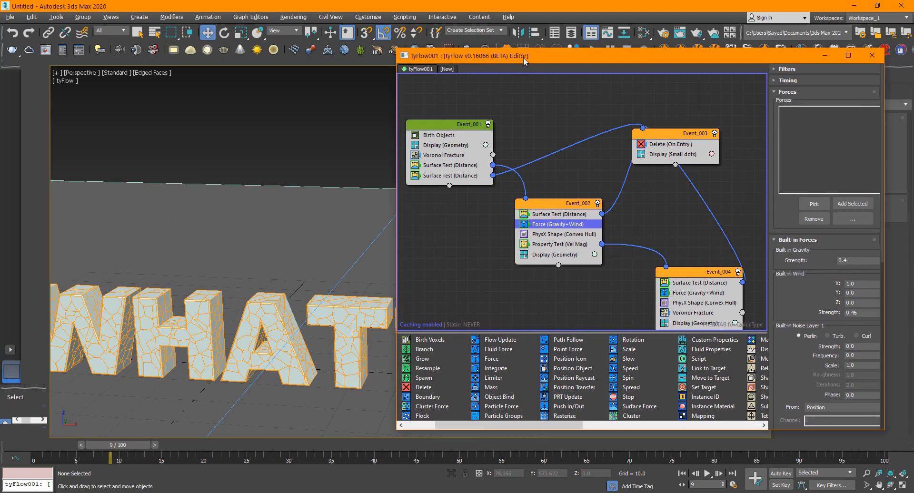
pyautogui.moveTo(626, 278); pyautogui.dragTo(525, 264, button='middle')
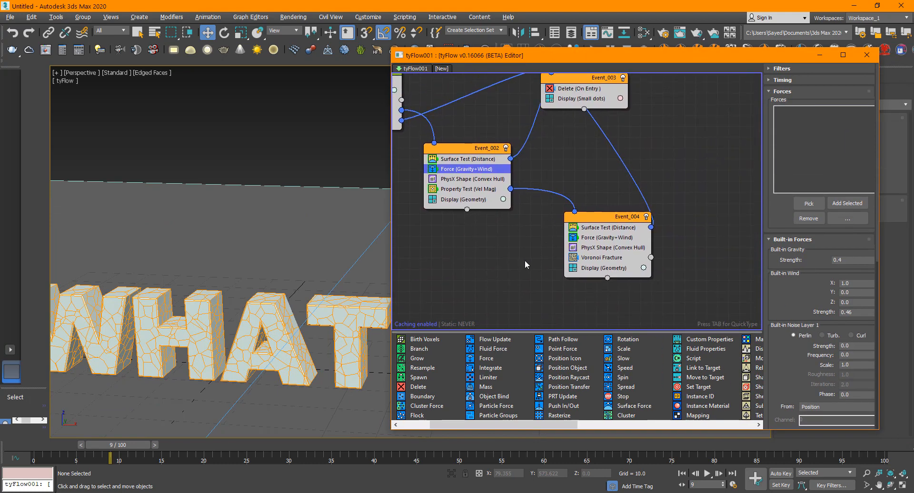
pyautogui.click(602, 219)
pyautogui.press('Tab')
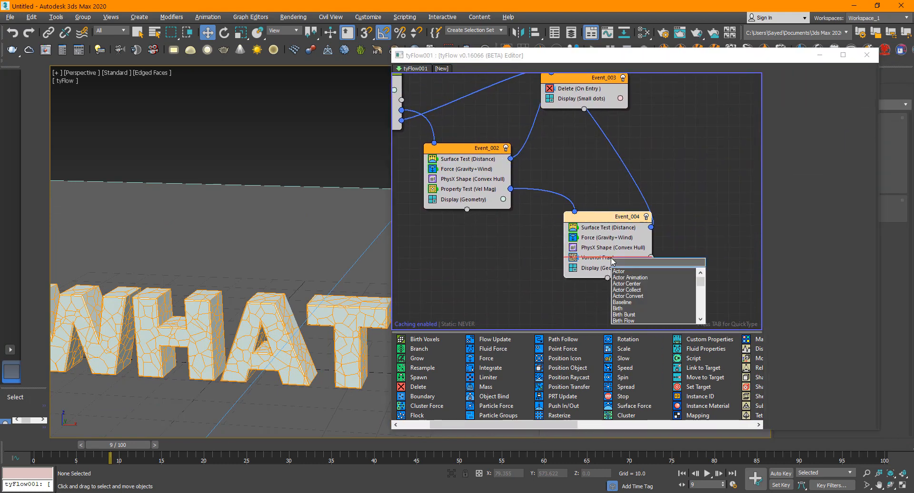
pyautogui.click(521, 286)
pyautogui.click(616, 216)
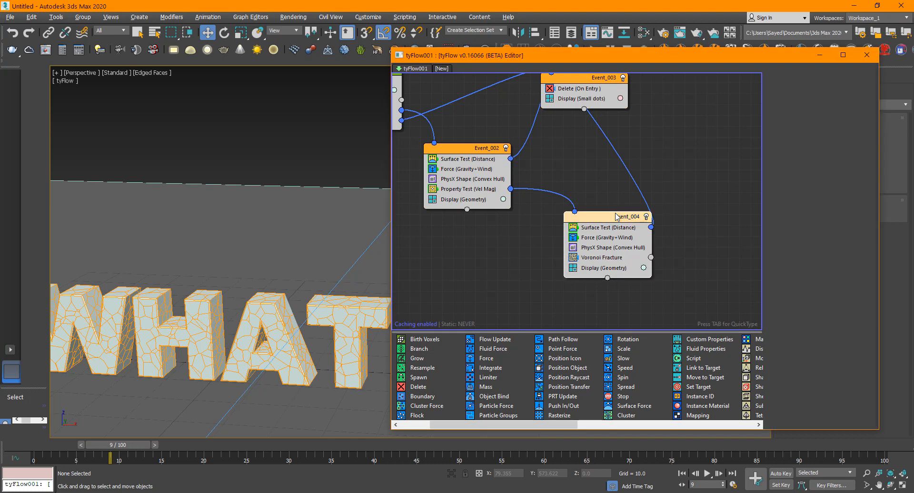
pyautogui.press('Tab')
pyautogui.write('sp')
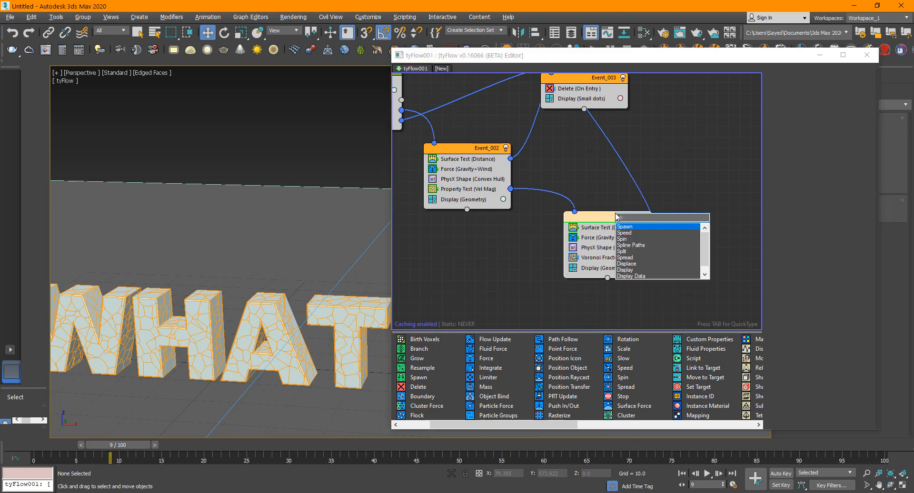
pyautogui.press('Return')
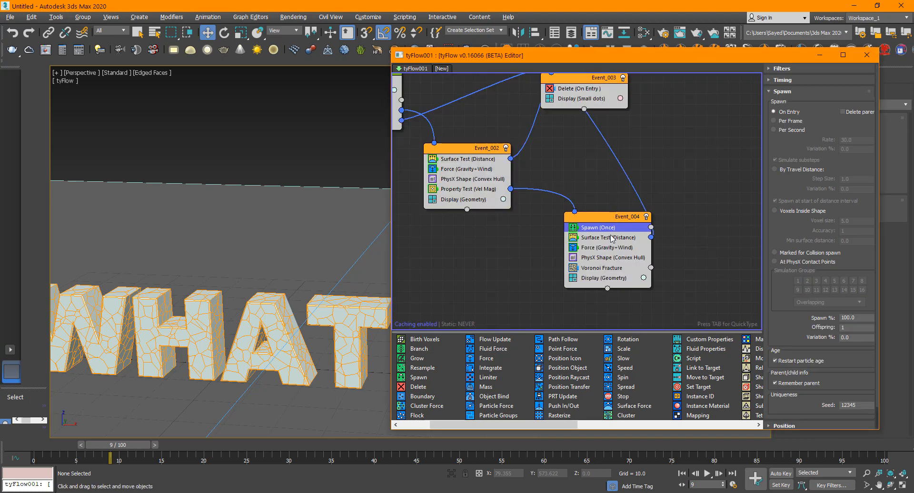
pyautogui.moveTo(603, 231); pyautogui.dragTo(628, 274)
# Examine the fractured text in wireframe, shaded and edged-face display, with the simulation advanced to frame 23
pyautogui.moveTo(239, 249); pyautogui.dragTo(281, 220, button='middle')
pyautogui.press('F3')
pyautogui.press('F3')
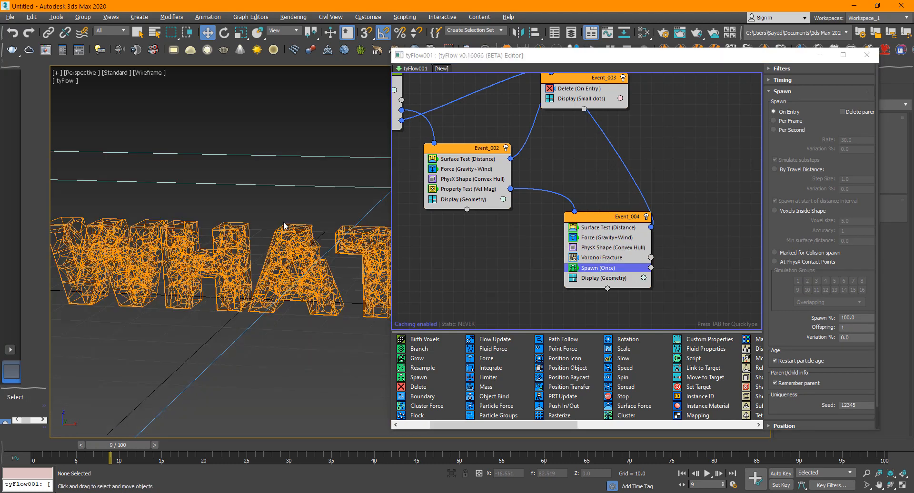
pyautogui.press('F4')
pyautogui.scroll(-5, 276, 232)
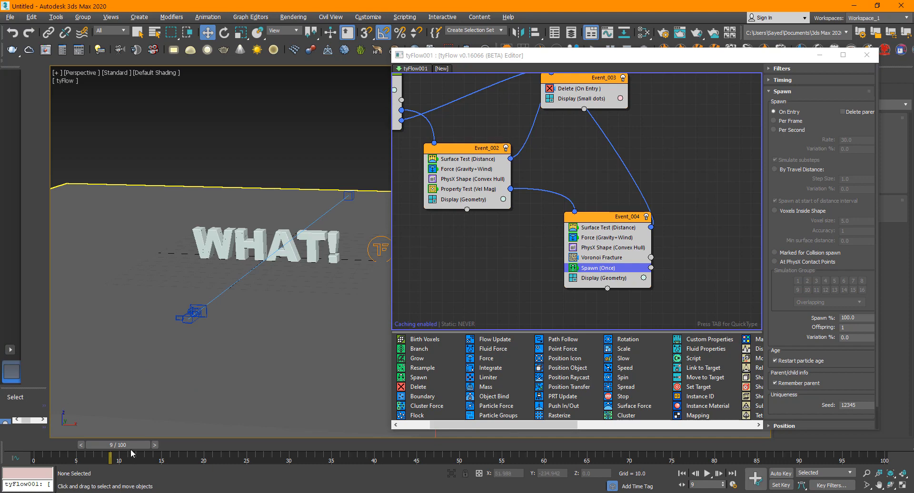
pyautogui.moveTo(136, 446); pyautogui.dragTo(249, 445)
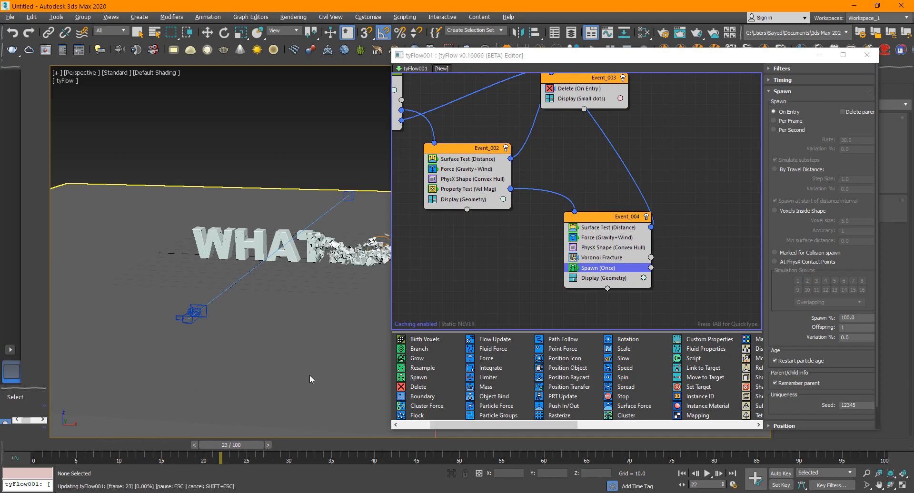
pyautogui.press('w')
pyautogui.moveTo(344, 268); pyautogui.dragTo(274, 232, button='middle')
pyautogui.scroll(5, 273, 273)
pyautogui.press('F4')
# Create a new event from a Display operator and connect Event_004's Spawn output to it
pyautogui.moveTo(560, 269); pyautogui.dragTo(517, 259, button='middle')
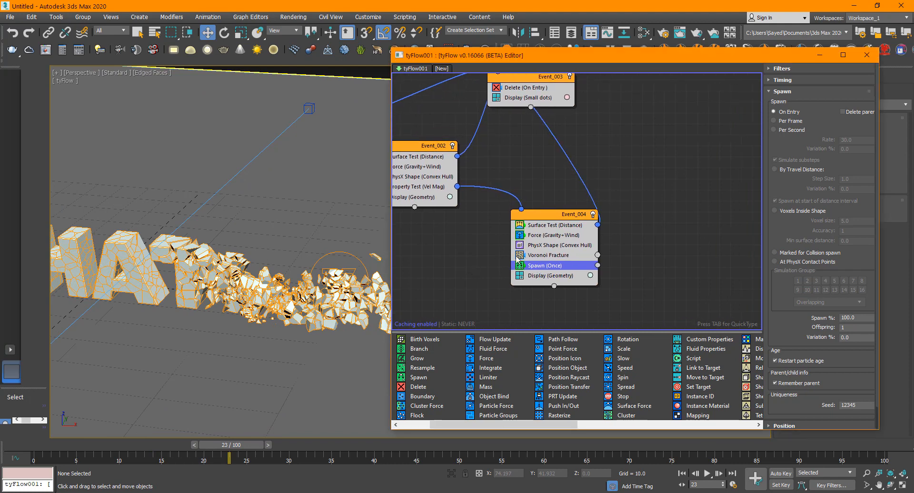
pyautogui.moveTo(572, 425); pyautogui.dragTo(750, 424)
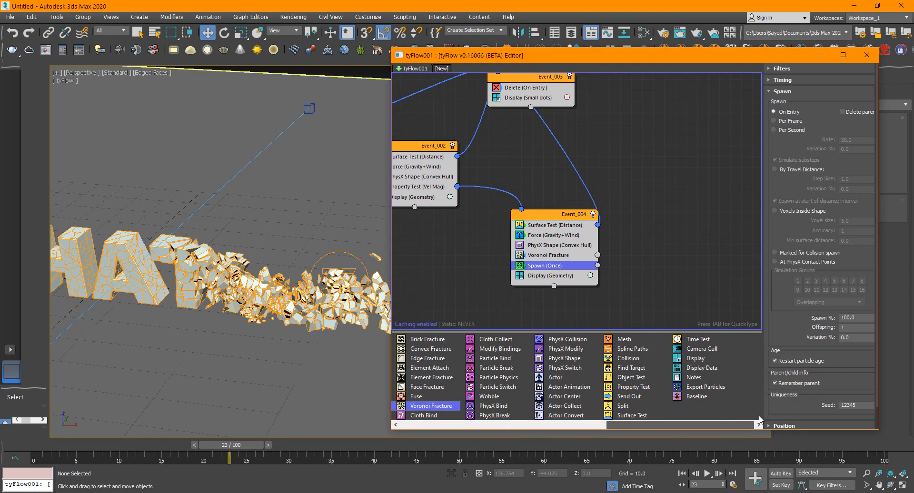
pyautogui.moveTo(693, 358); pyautogui.dragTo(643, 241)
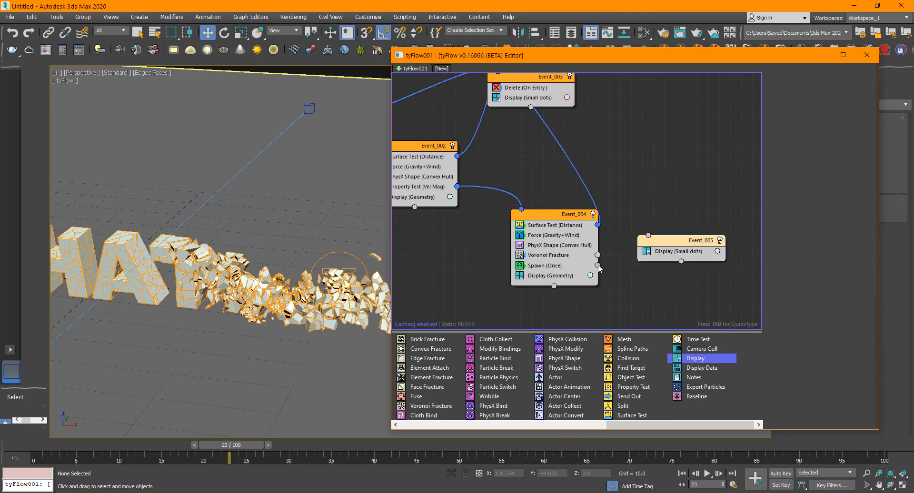
pyautogui.moveTo(598, 265); pyautogui.dragTo(677, 263)
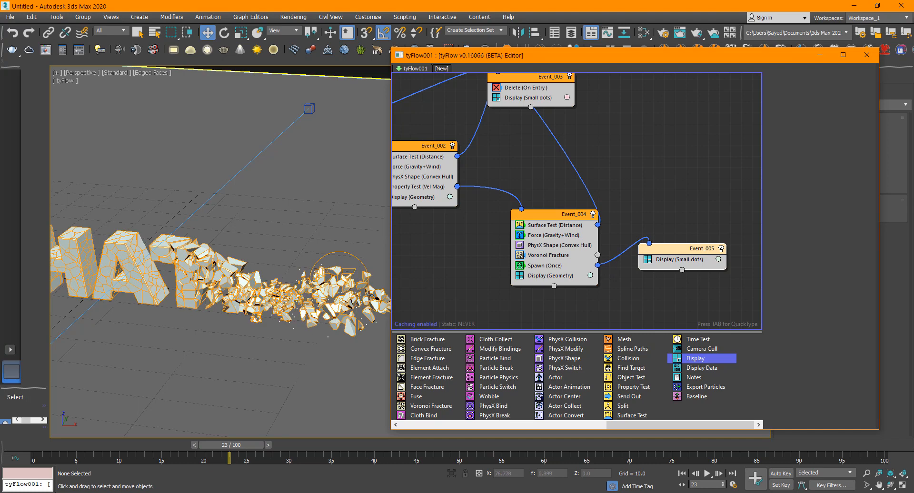
# Set the display type of Event_005 to Geometry
pyautogui.click(676, 260)
pyautogui.click(814, 88)
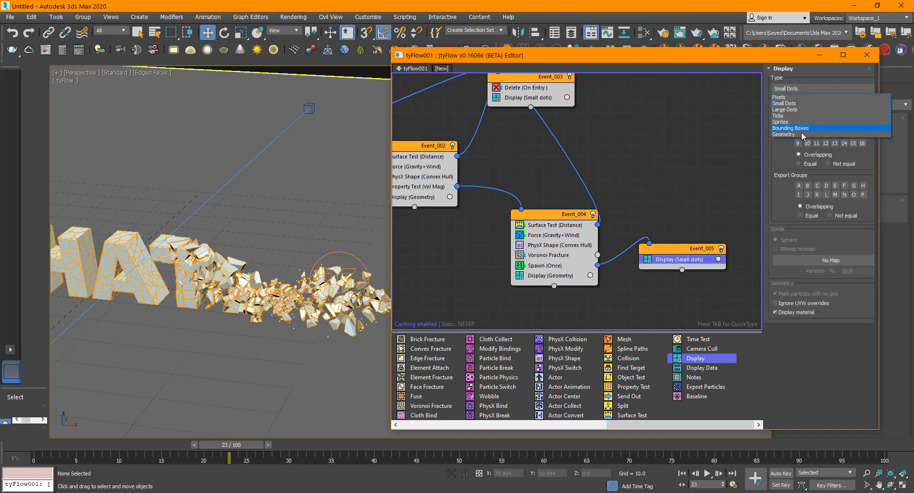
pyautogui.click(791, 135)
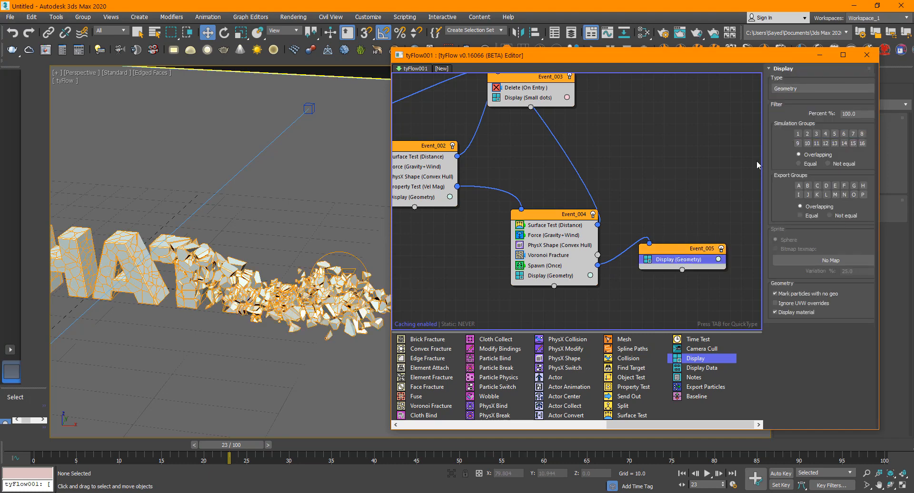
# Set the offspring count of Event_004's Spawn operator to 6
pyautogui.click(548, 267)
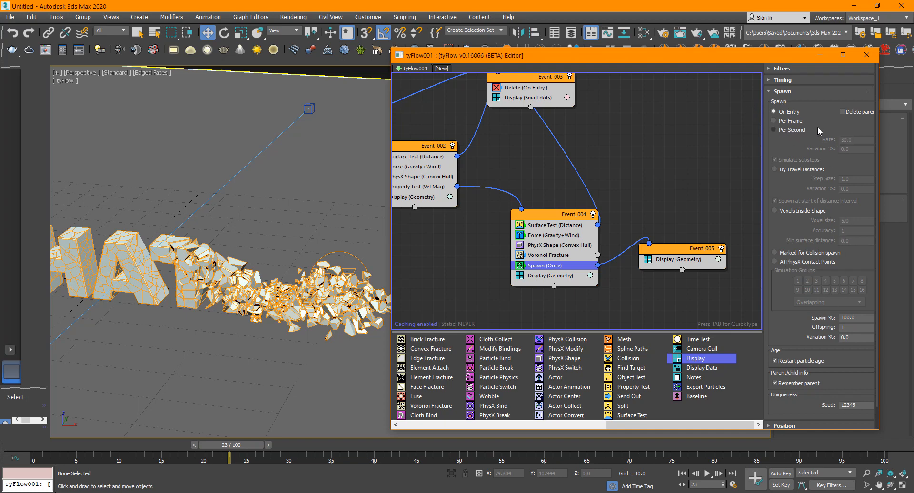
pyautogui.doubleClick(852, 326)
pyautogui.press('Return')
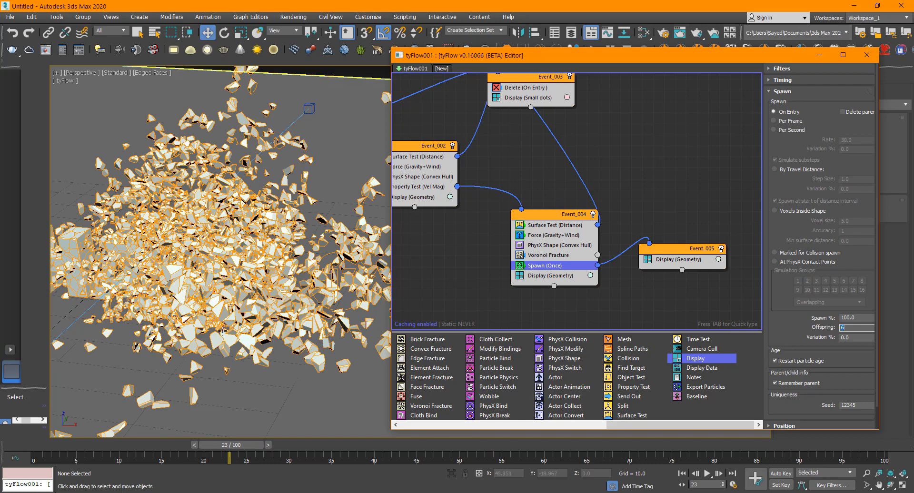
# Play the simulation to check the spawned fragments, and return to frame 7
pyautogui.moveTo(258, 294); pyautogui.dragTo(255, 294, button='middle')
pyautogui.scroll(-3, 255, 294)
pyautogui.moveTo(164, 445); pyautogui.dragTo(187, 446)
pyautogui.press('/')
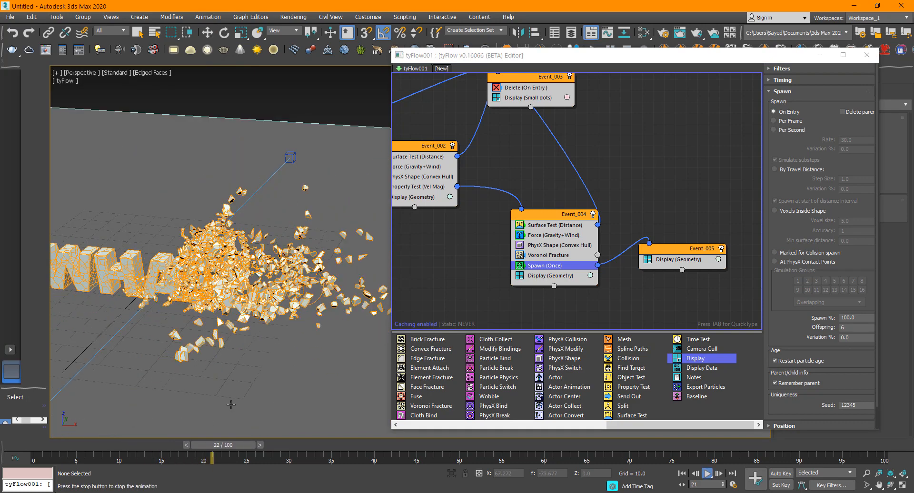
pyautogui.press('/')
pyautogui.moveTo(153, 447); pyautogui.dragTo(102, 446)
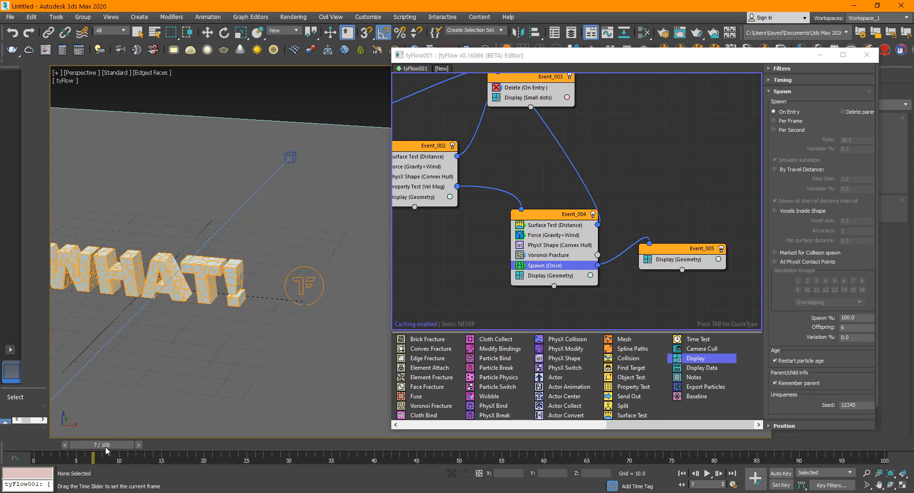
# Set the Spawn operator's offspring count to 2 and play the simulation
pyautogui.moveTo(849, 328); pyautogui.dragTo(804, 327)
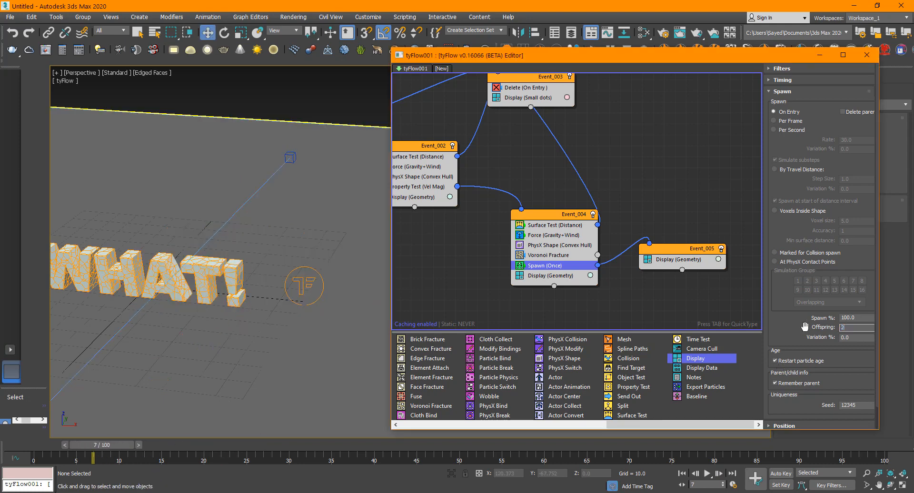
pyautogui.moveTo(235, 285); pyautogui.dragTo(272, 288, button='middle')
pyautogui.press('/')
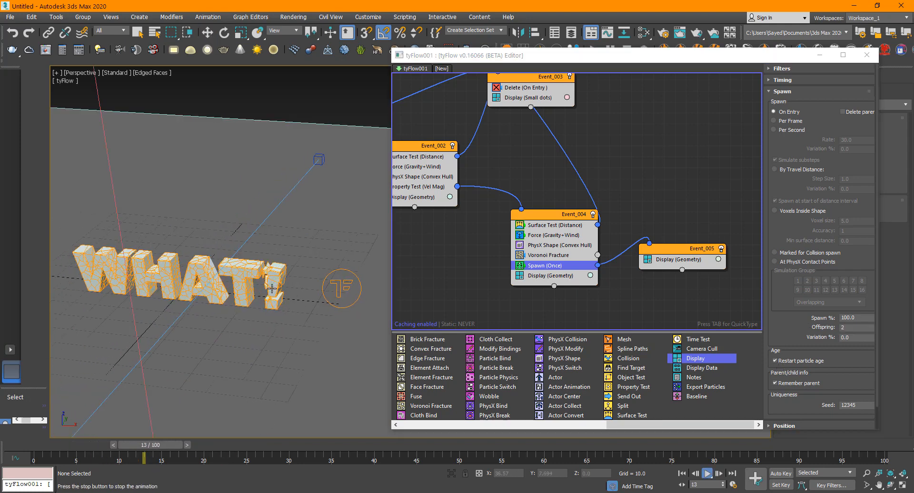
# Stop the playback at frame 24 and examine the spawned fragments up close with edged faces turned off
pyautogui.press('/')
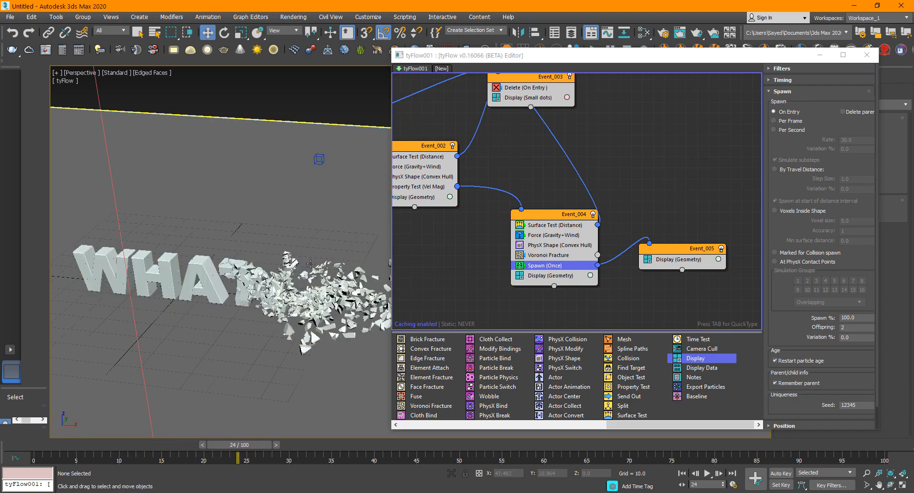
pyautogui.scroll(5, 295, 261)
pyautogui.scroll(-5, 292, 260)
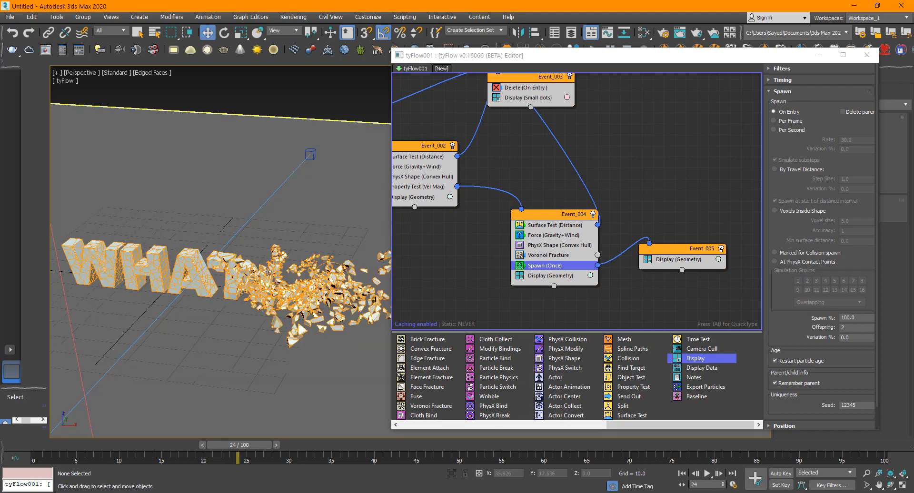
pyautogui.press('F4')
pyautogui.keyDown('alt'); pyautogui.moveTo(267, 271); pyautogui.dragTo(234, 265, button='middle'); pyautogui.keyUp('alt')
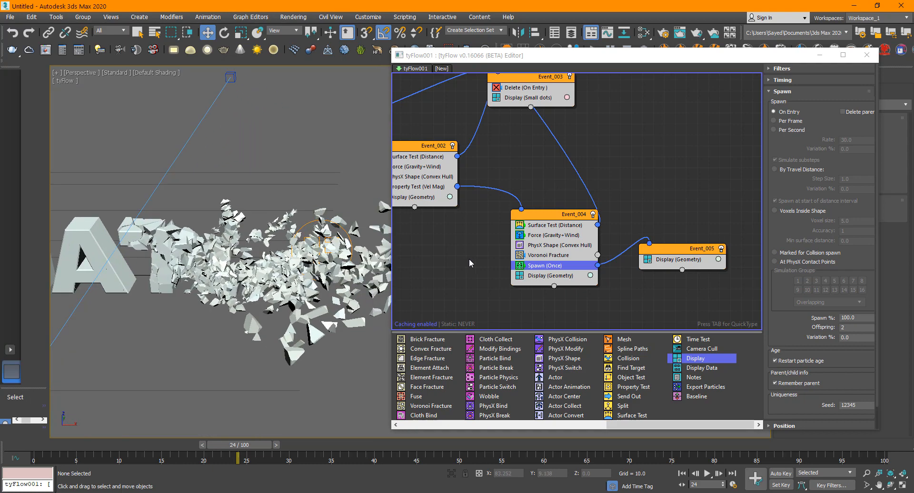
# Copy the Surface Test, Force and PhysX Shape operators from Event_004 into Event_005
pyautogui.click(551, 236)
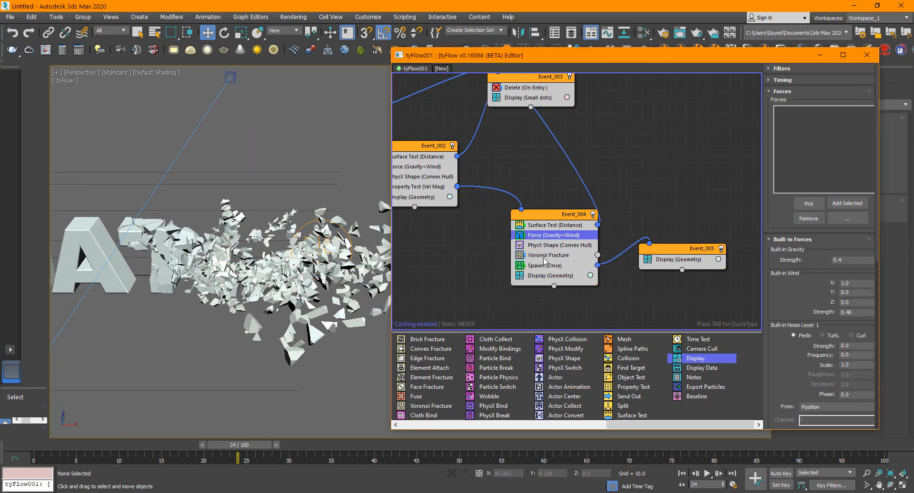
pyautogui.keyDown('ctrl'); pyautogui.click(550, 225); pyautogui.keyUp('ctrl')
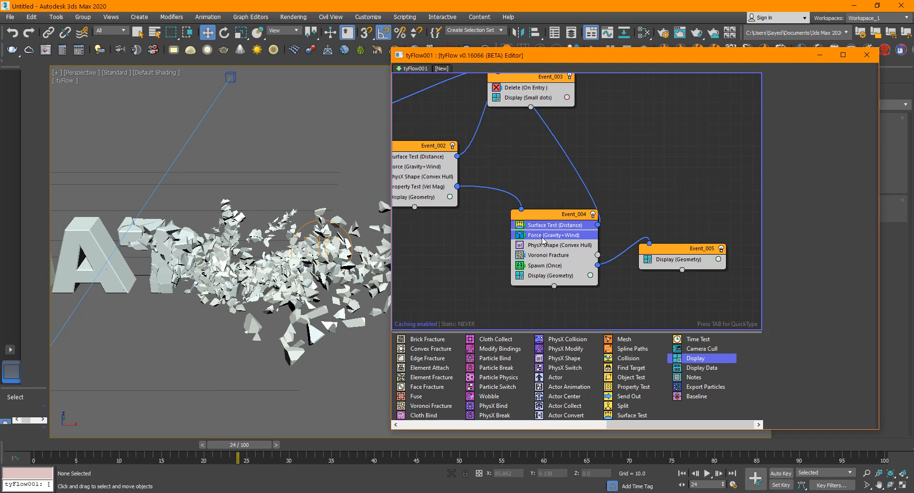
pyautogui.keyDown('shift'); pyautogui.moveTo(548, 241); pyautogui.dragTo(665, 260); pyautogui.keyUp('shift')
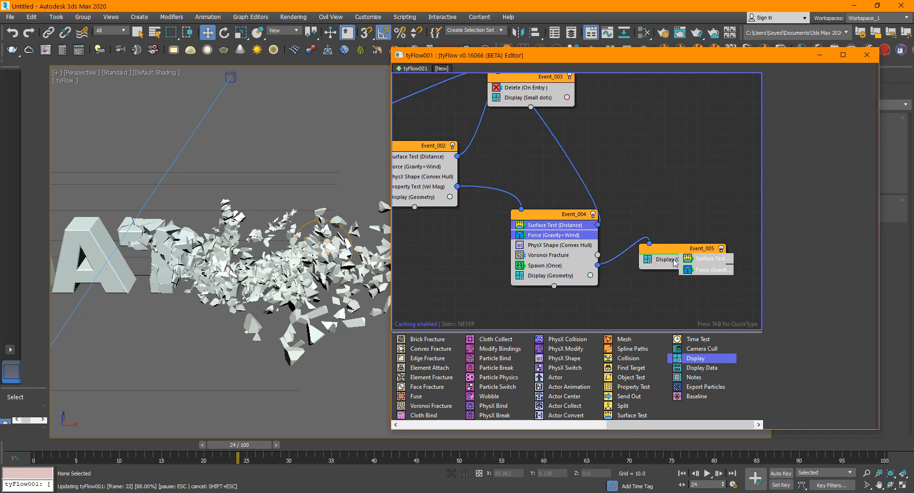
pyautogui.moveTo(550, 248); pyautogui.dragTo(669, 259)
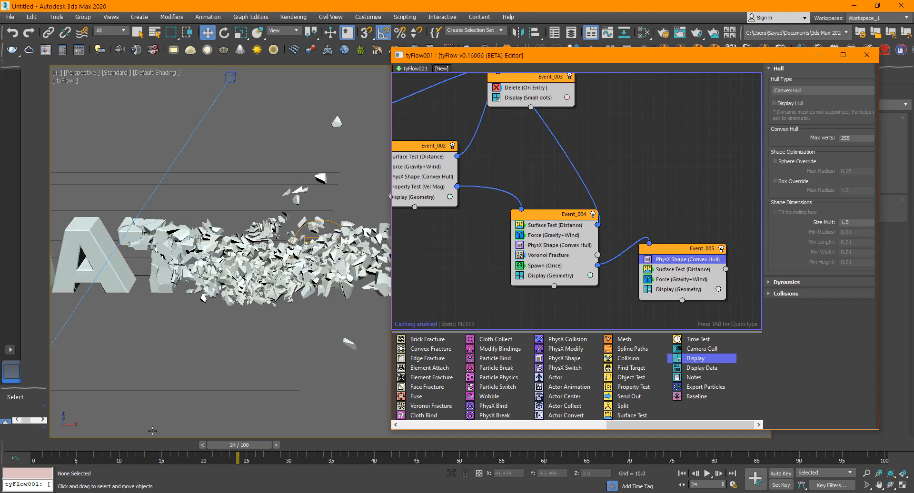
pyautogui.scroll(-4, 230, 259)
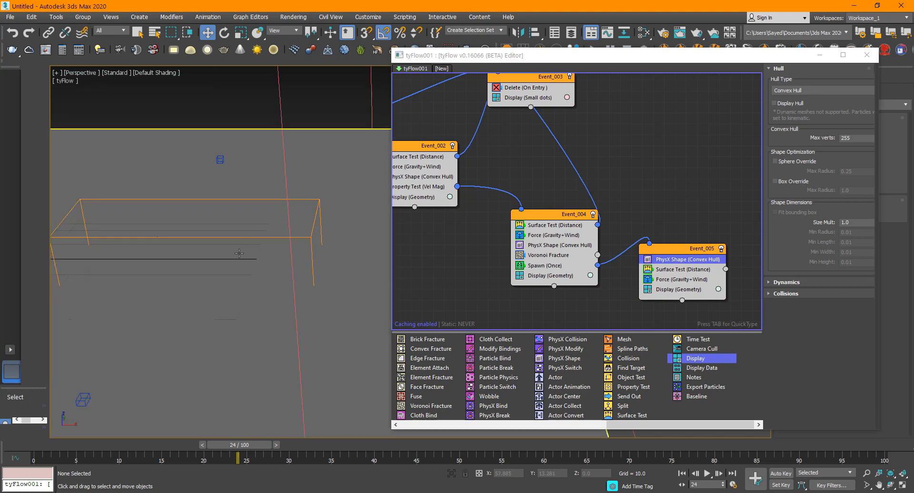
pyautogui.moveTo(184, 251); pyautogui.dragTo(247, 248, button='middle')
pyautogui.scroll(2, 273, 240)
pyautogui.scroll(-2, 247, 248)
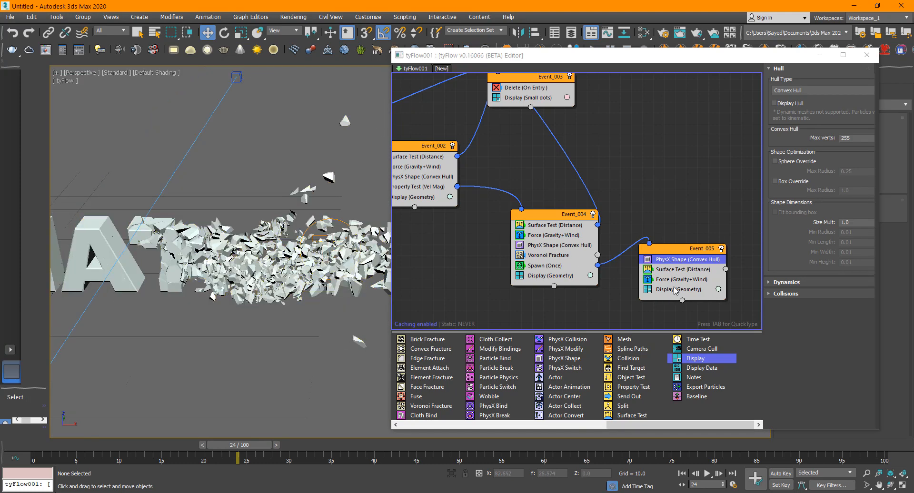
# Connect Event_005's Surface Test output to the deleting Event_003, and rearrange the event nodes into a tidier layout
pyautogui.moveTo(630, 194); pyautogui.dragTo(614, 215, button='middle')
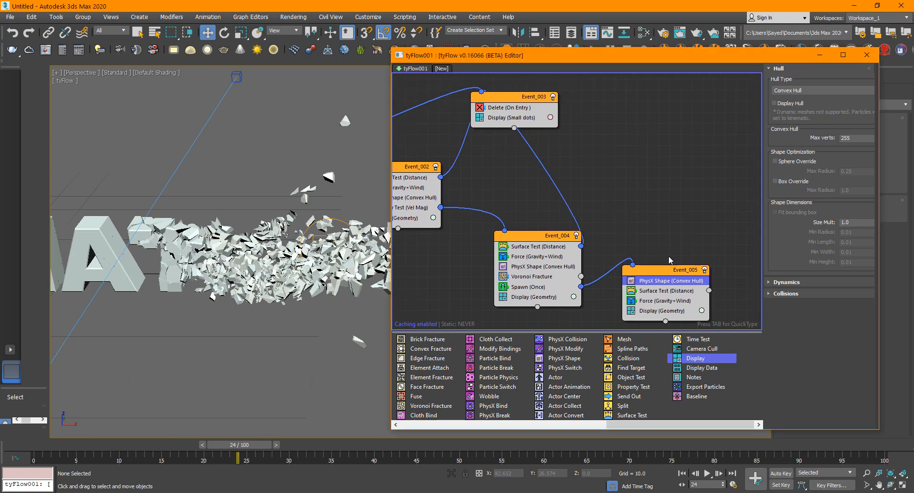
pyautogui.moveTo(708, 292); pyautogui.dragTo(640, 104)
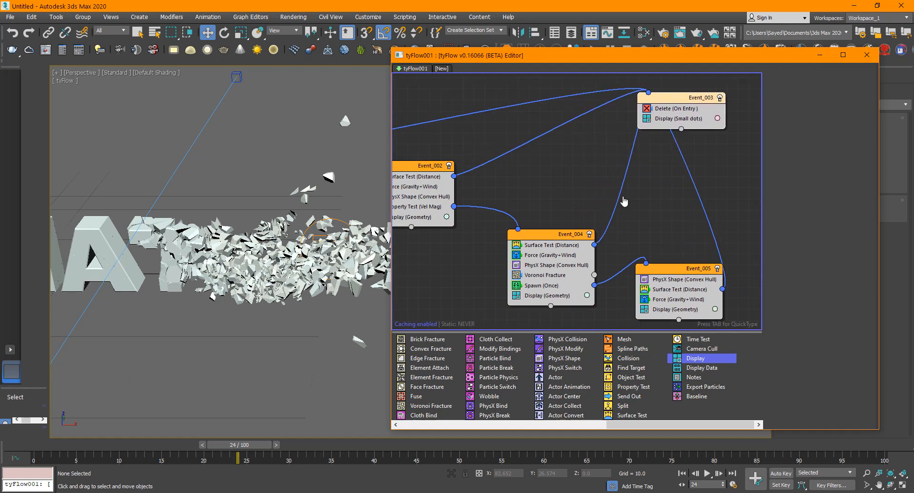
pyautogui.scroll(-3, 631, 190)
pyautogui.moveTo(525, 173); pyautogui.dragTo(483, 194)
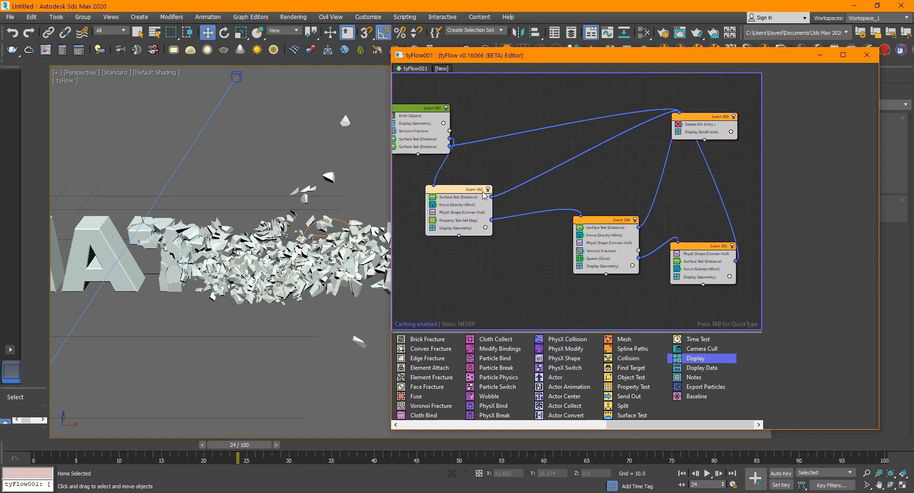
pyautogui.moveTo(604, 226); pyautogui.dragTo(535, 238)
pyautogui.moveTo(704, 249); pyautogui.dragTo(623, 256)
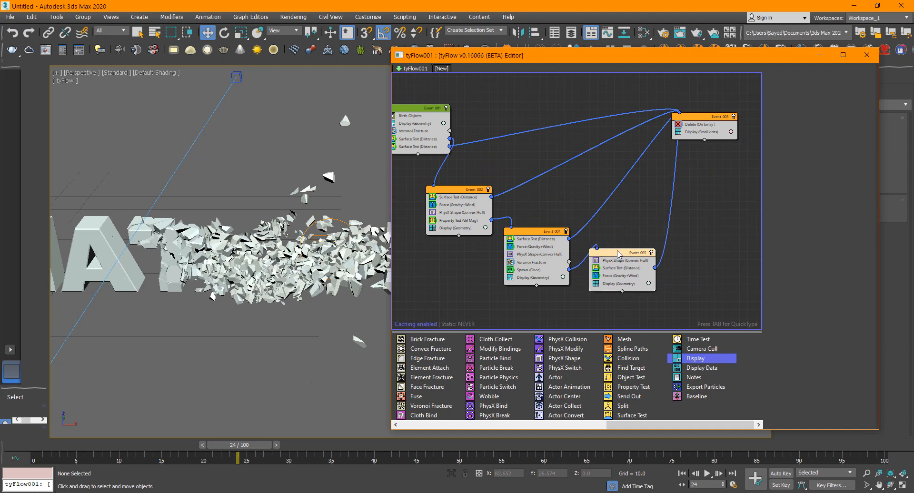
pyautogui.scroll(1, 580, 269)
pyautogui.scroll(2, 580, 268)
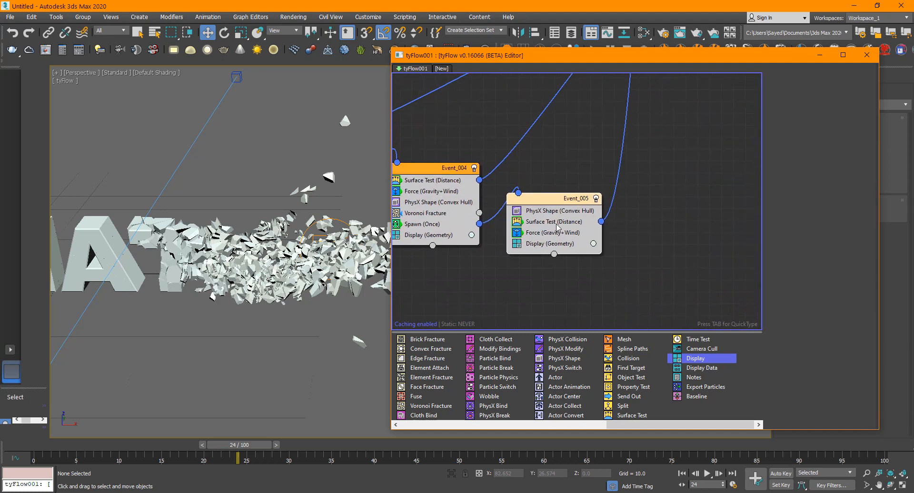
# Check the Surface Test settings in Event_005, and shift that event slightly farther from Event_004
pyautogui.click(554, 222)
pyautogui.moveTo(211, 294); pyautogui.dragTo(141, 287, button='middle')
pyautogui.scroll(-2, 142, 287)
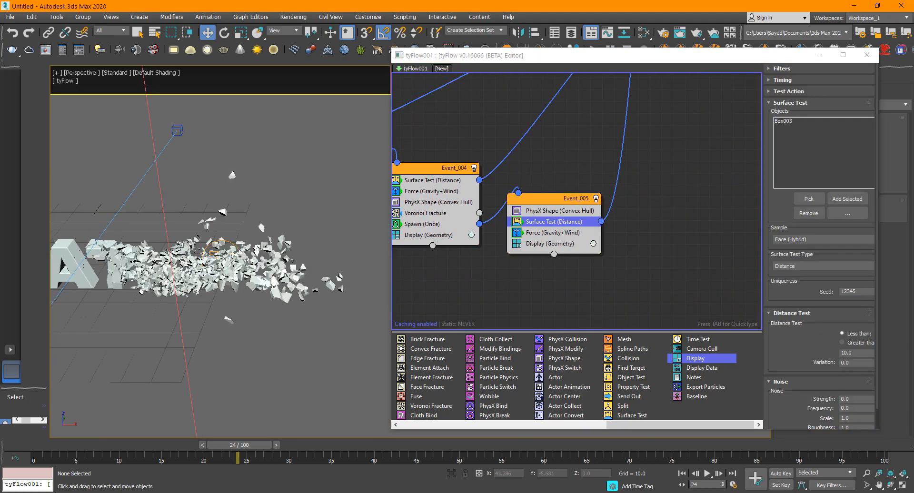
pyautogui.click(559, 273)
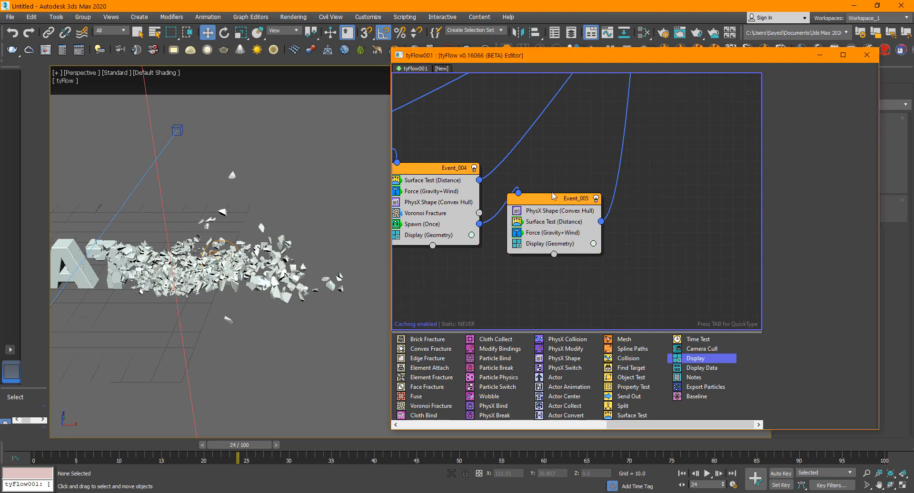
pyautogui.moveTo(556, 201); pyautogui.dragTo(568, 210)
pyautogui.press('Tab')
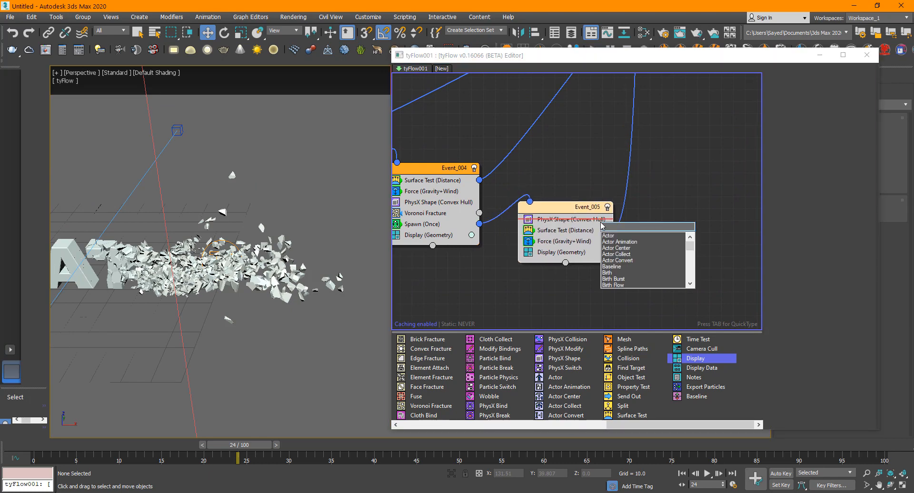
pyautogui.press('Down')
pyautogui.press('Down')
pyautogui.press('Escape')
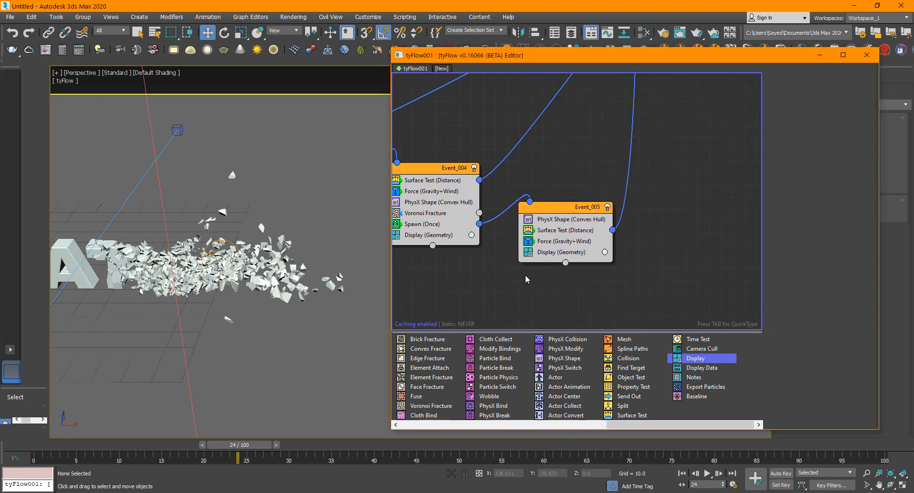
# Add a Scale operator at the start of Event_005 and set its scale value to 60% on all axes
pyautogui.click(593, 217)
pyautogui.press('Tab')
pyautogui.write('sca')
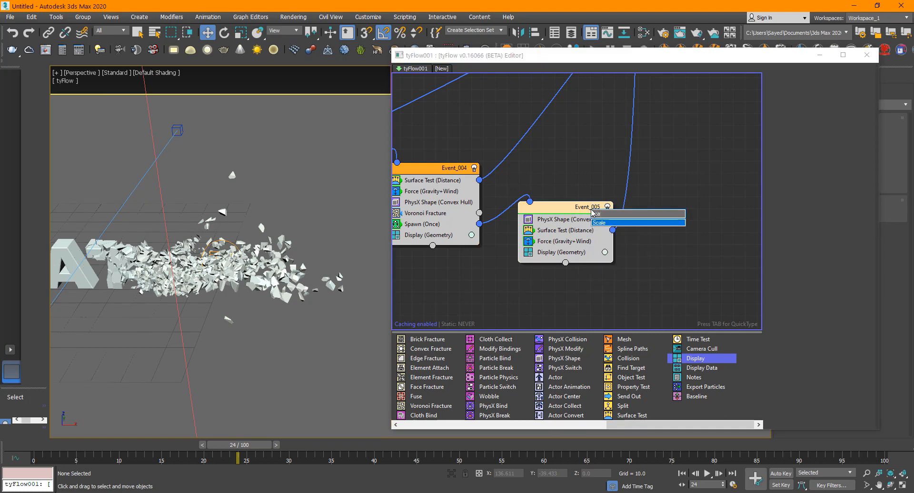
pyautogui.press('Return')
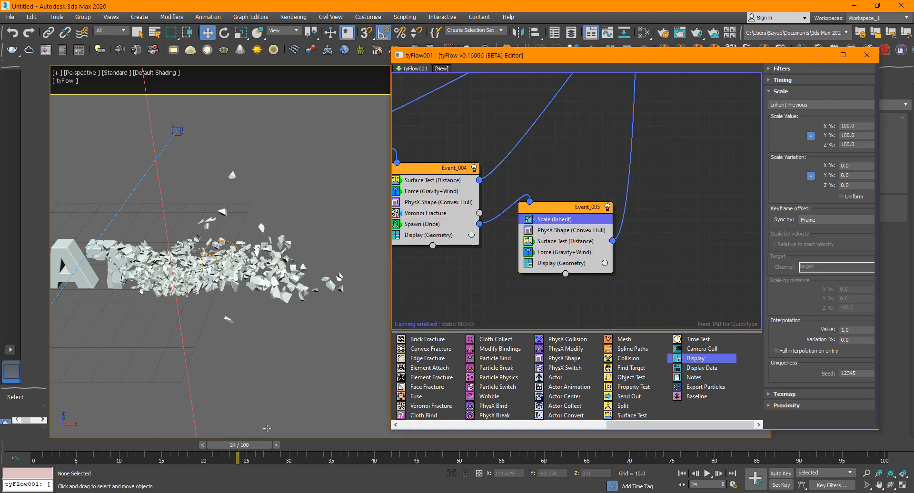
pyautogui.moveTo(868, 126); pyautogui.dragTo(732, 139)
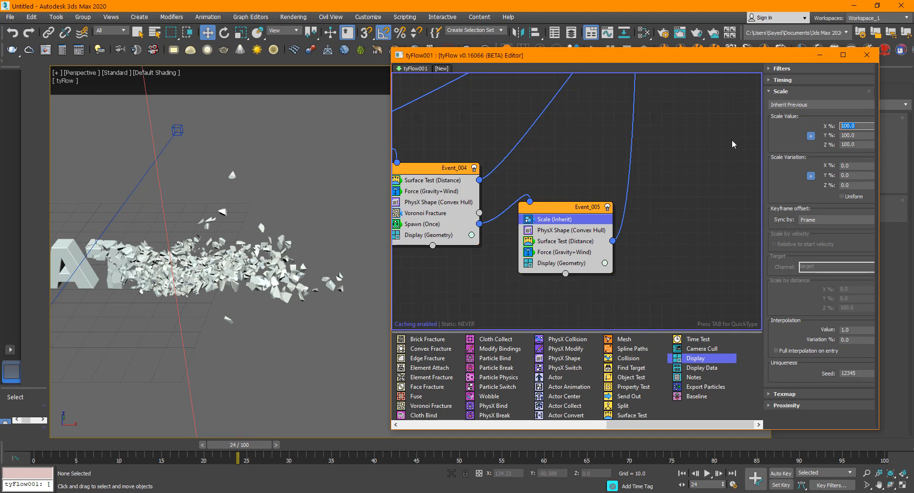
pyautogui.write('60')
pyautogui.press('Return')
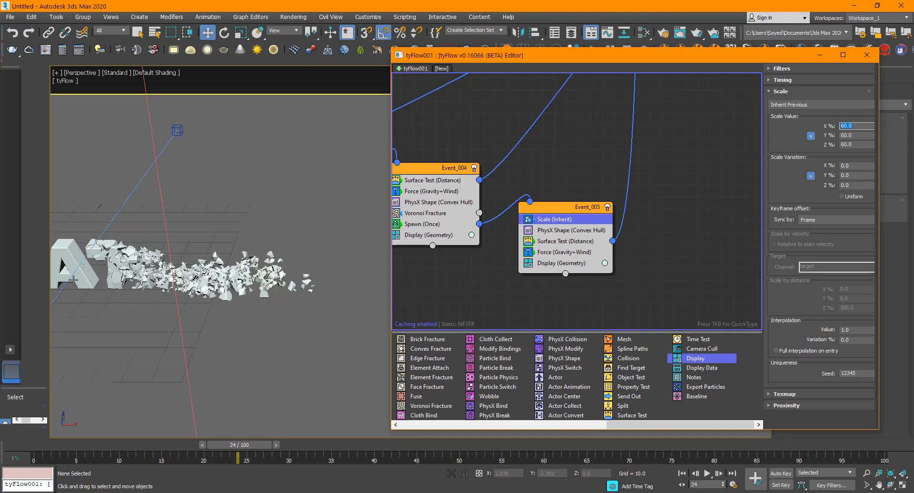
# Examine the scaled fragments up close with edged faces turned on
pyautogui.scroll(8, 214, 304)
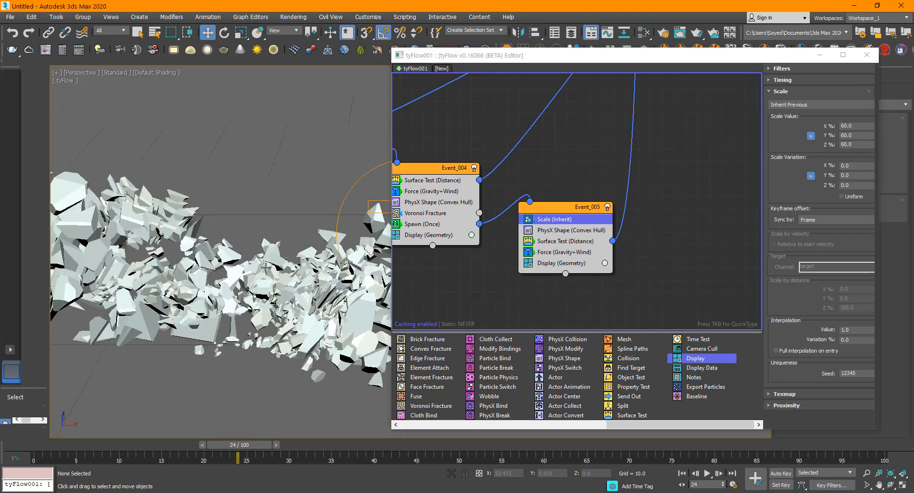
pyautogui.scroll(-4, 279, 280)
pyautogui.press('F3')
pyautogui.press('F3')
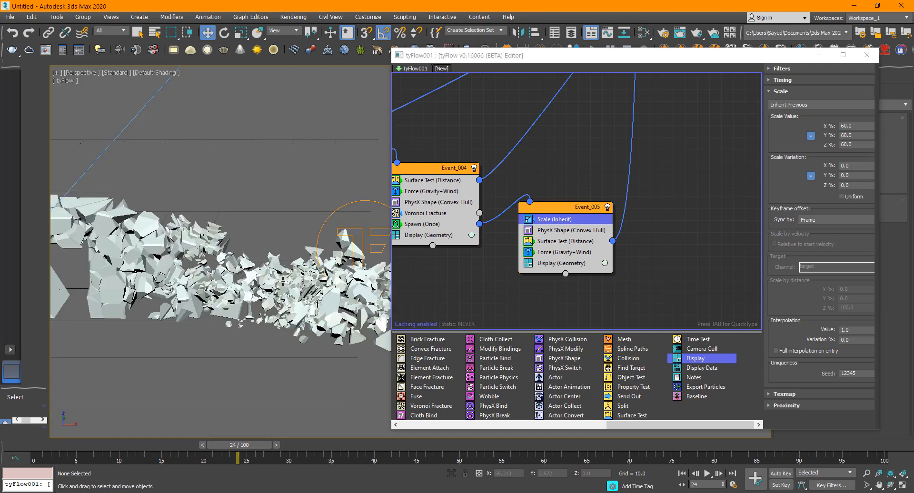
pyautogui.press('F4')
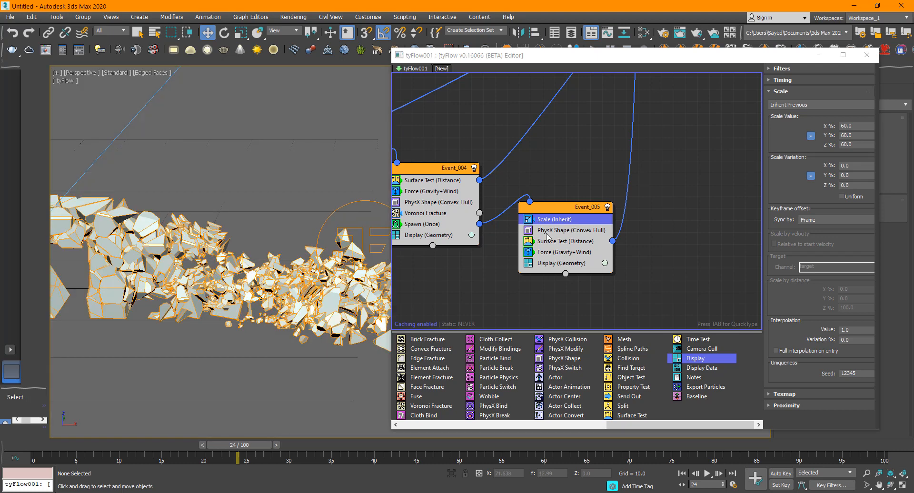
# Add a Spin operator at the start of Event_005, above the Scale operator
pyautogui.click(551, 212)
pyautogui.press('Tab')
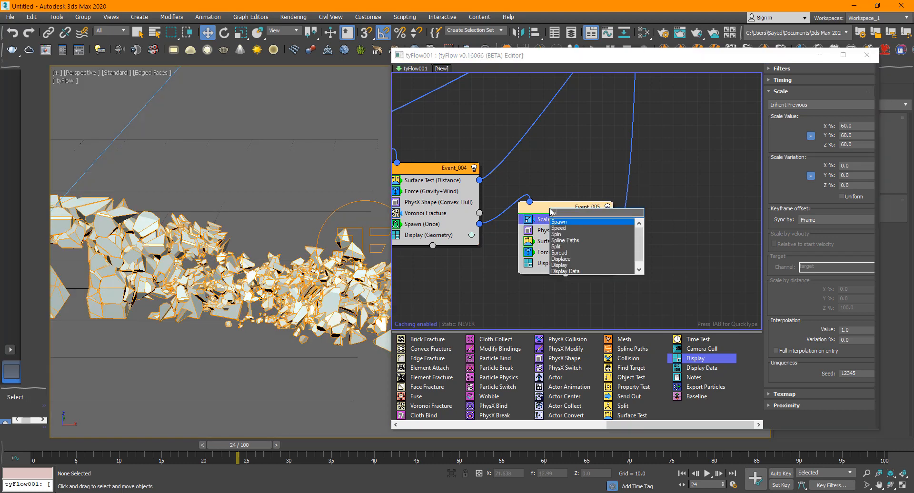
pyautogui.write('spin')
pyautogui.press('Return')
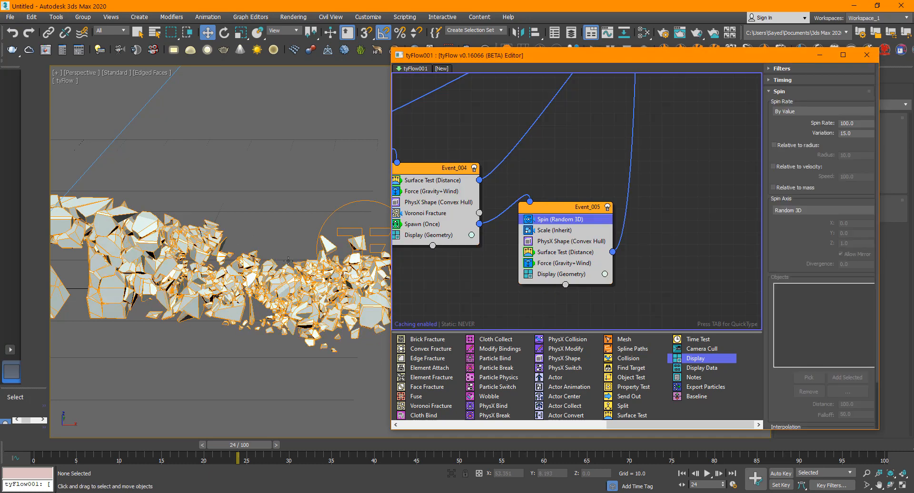
# Play the simulation to frame 37 through the physical camera, with edged faces off and the tyFlow editor minimized
pyautogui.moveTo(303, 270); pyautogui.dragTo(268, 278, button='middle')
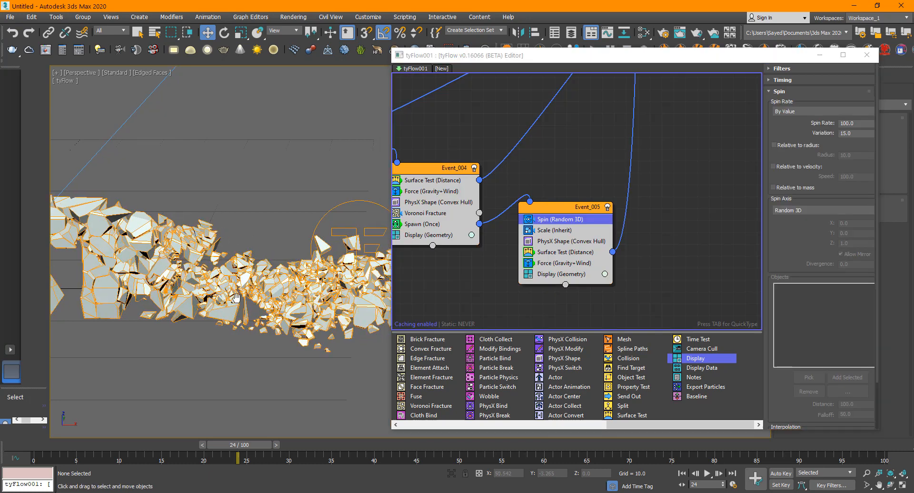
pyautogui.scroll(-2, 268, 278)
pyautogui.press('F4')
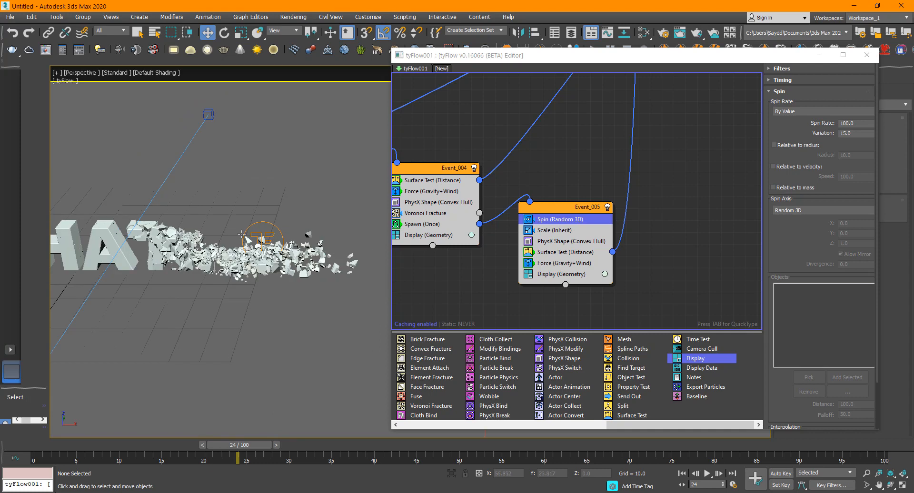
pyautogui.press('c')
pyautogui.click(819, 55)
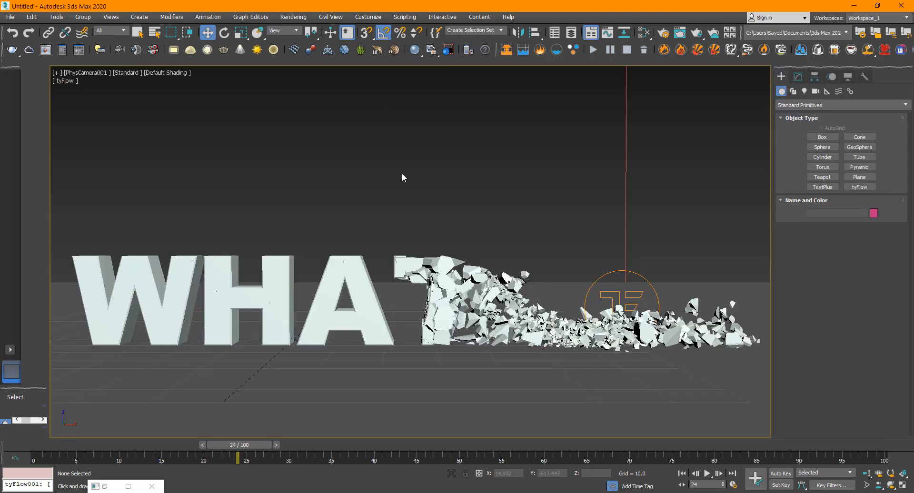
pyautogui.press('/')
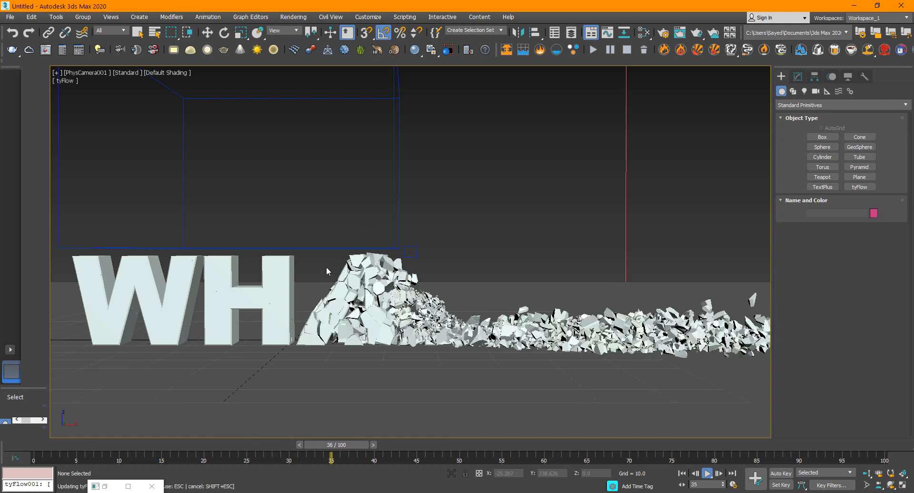
pyautogui.press('Escape')
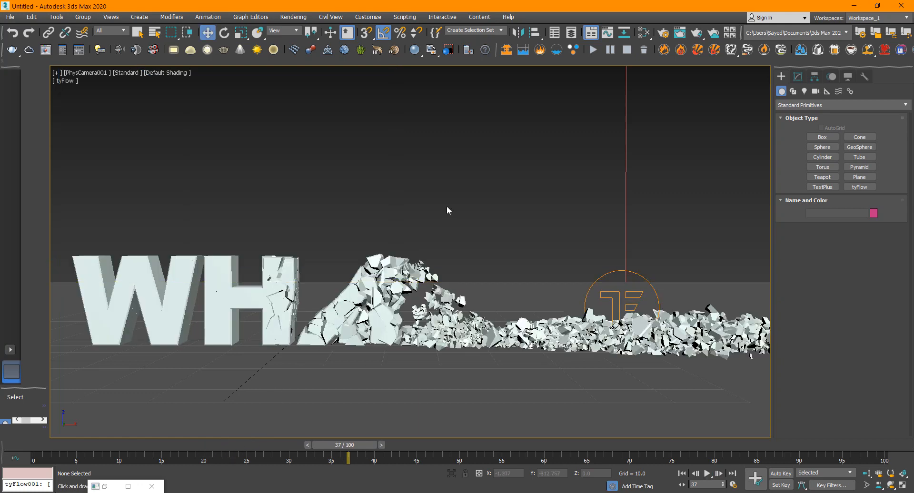
# Examine the debris trail up close and from afar in the perspective view, and resume playback from frame 37
pyautogui.press('p')
pyautogui.keyDown('alt'); pyautogui.moveTo(434, 291); pyautogui.dragTo(347, 258, button='middle'); pyautogui.keyUp('alt')
pyautogui.moveTo(261, 293); pyautogui.dragTo(371, 275, button='middle')
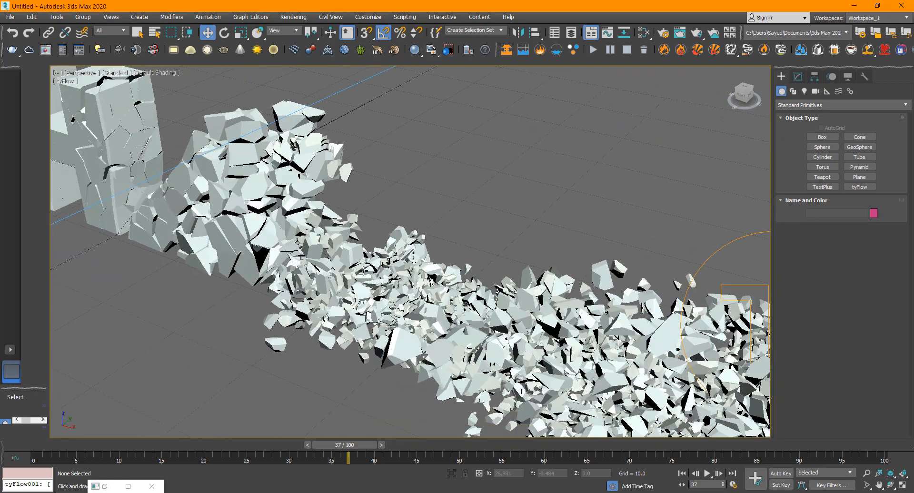
pyautogui.scroll(6, 369, 276)
pyautogui.scroll(-4, 384, 259)
pyautogui.scroll(-10, 384, 258)
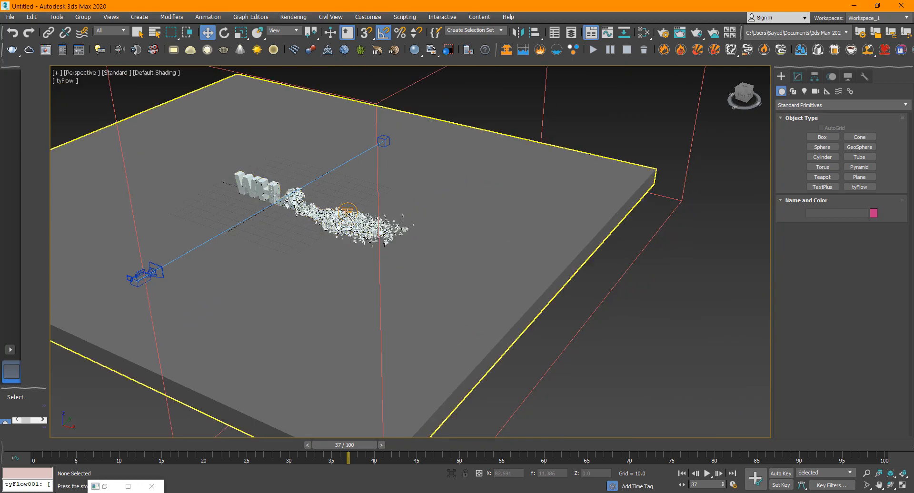
pyautogui.press('/')
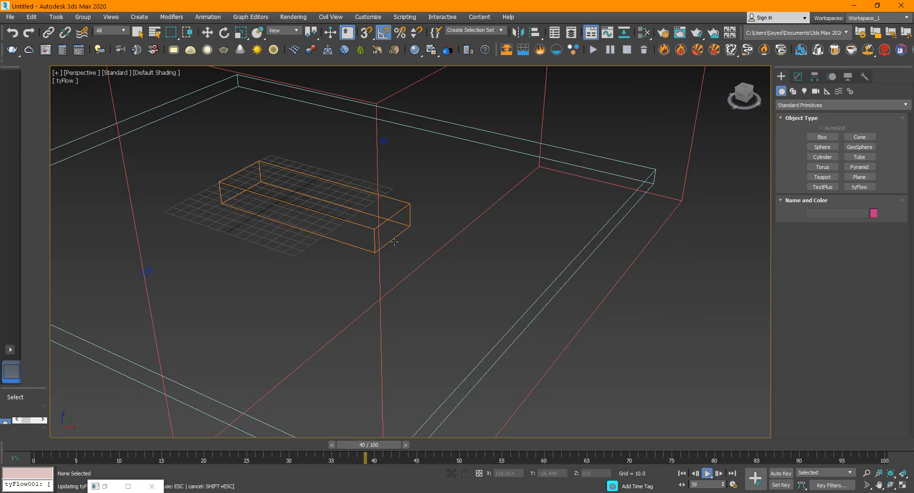
# Stop playback at frame 40, examine the debris up close and from afar, and scrub back to frame 25
pyautogui.press('/')
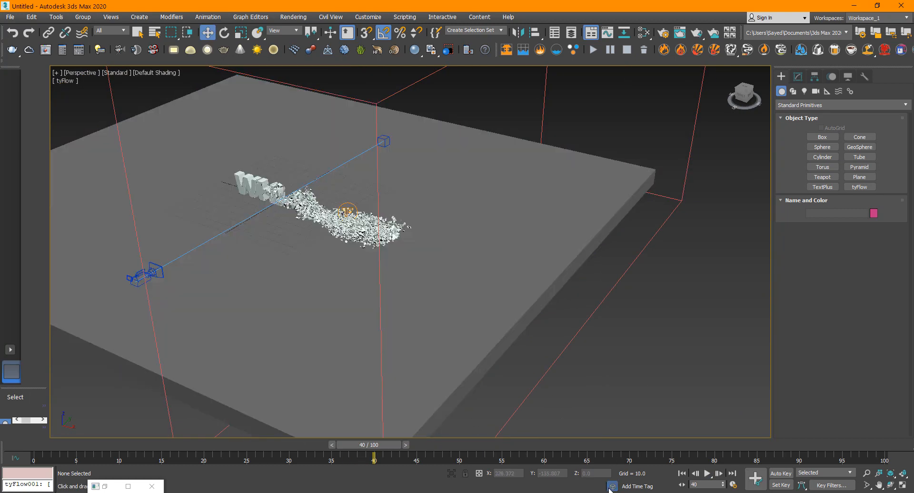
pyautogui.keyDown('alt'); pyautogui.moveTo(304, 224); pyautogui.dragTo(362, 214, button='middle'); pyautogui.keyUp('alt')
pyautogui.scroll(6, 360, 213)
pyautogui.scroll(2, 340, 290)
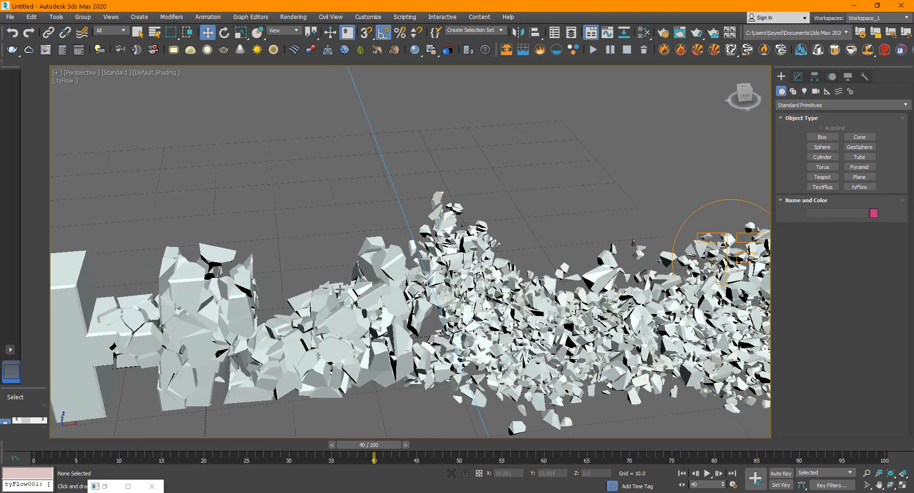
pyautogui.scroll(-5, 408, 269)
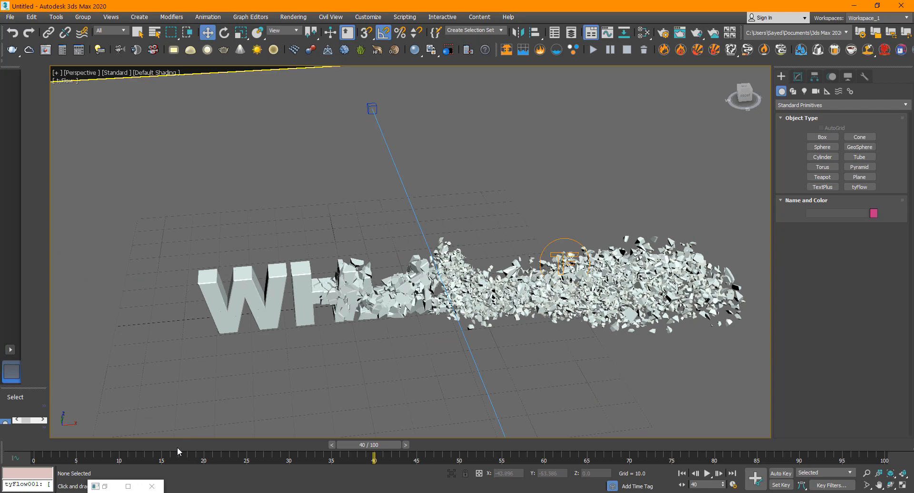
pyautogui.moveTo(177, 447); pyautogui.dragTo(247, 444)
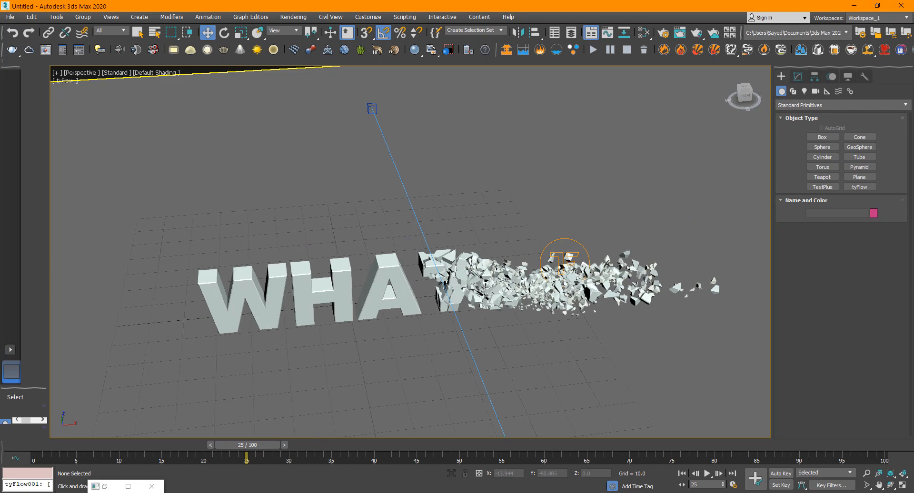
# Switch to the finished Scene.max file, examine the Shape operator settings in its Event 004, and return to the untitled scene
pyautogui.click(373, 492)
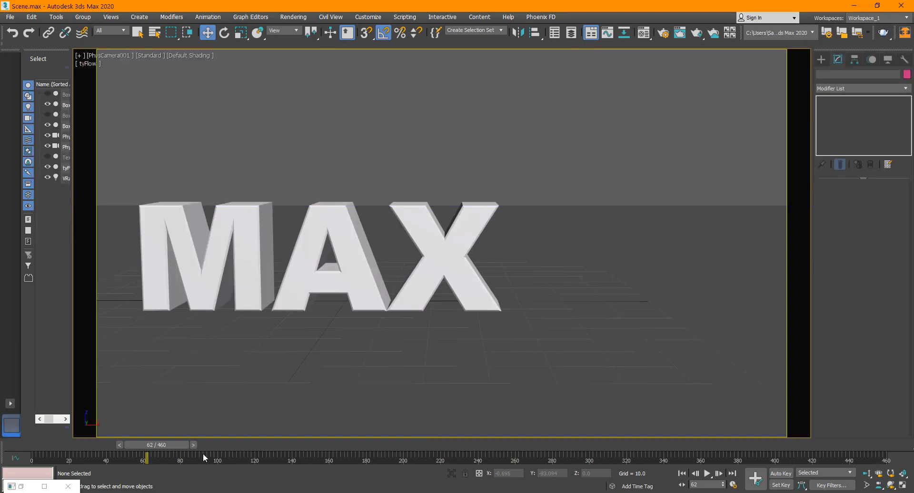
pyautogui.click(43, 486)
pyautogui.moveTo(283, 246); pyautogui.dragTo(344, 220, button='middle')
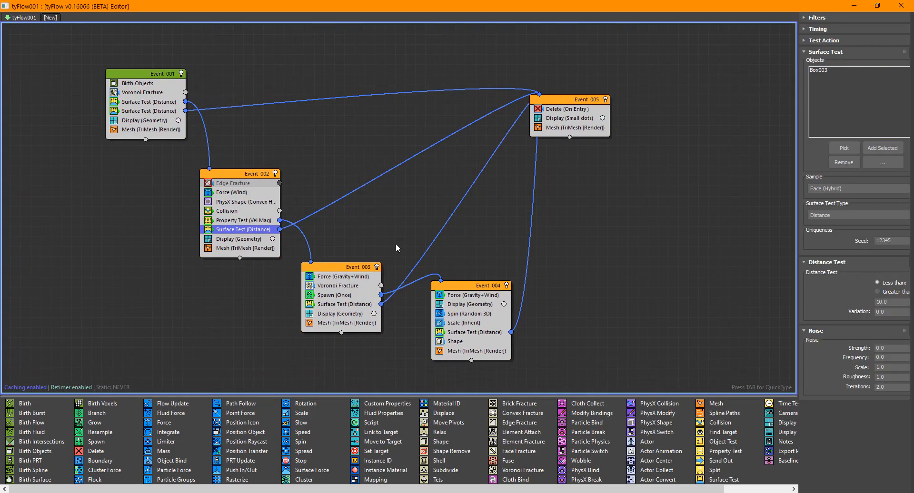
pyautogui.moveTo(395, 244); pyautogui.dragTo(371, 235, button='middle')
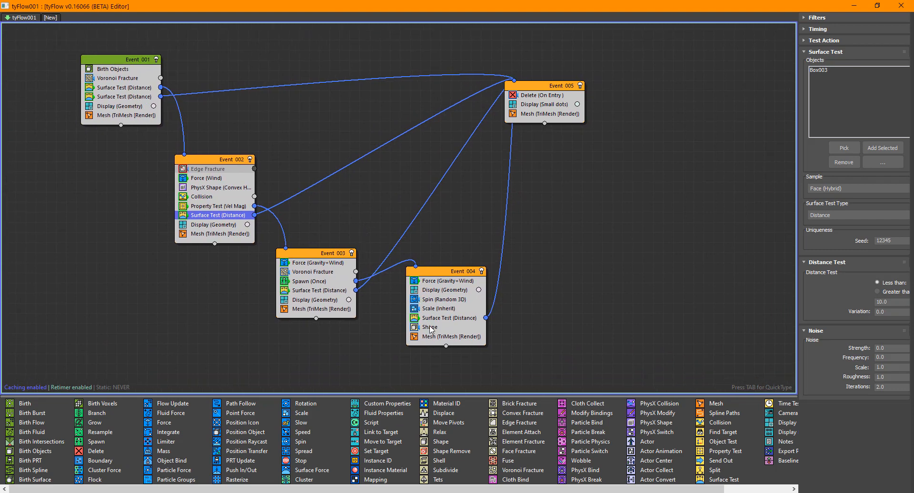
pyautogui.click(461, 327)
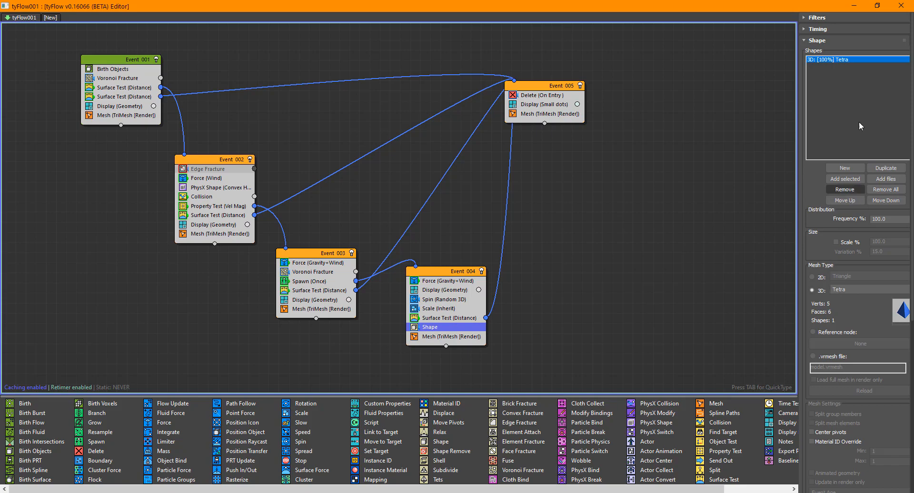
pyautogui.click(853, 5)
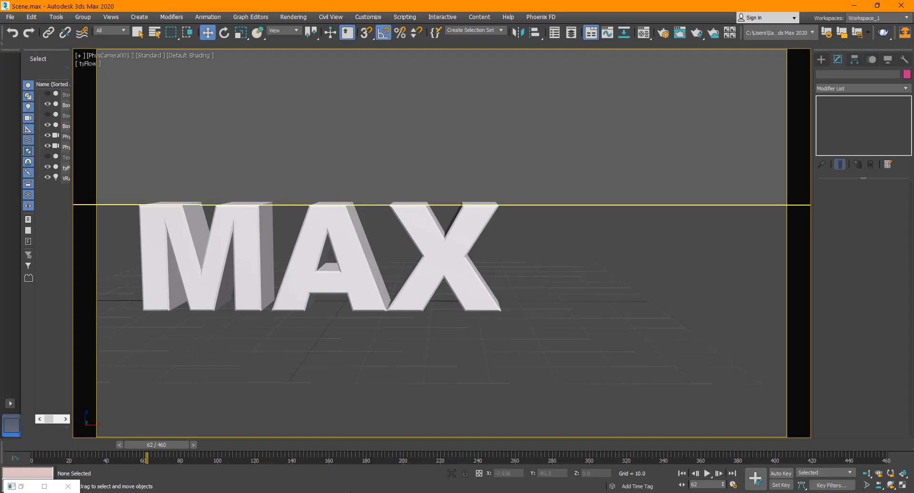
pyautogui.moveTo(378, 490)
pyautogui.click(316, 457)
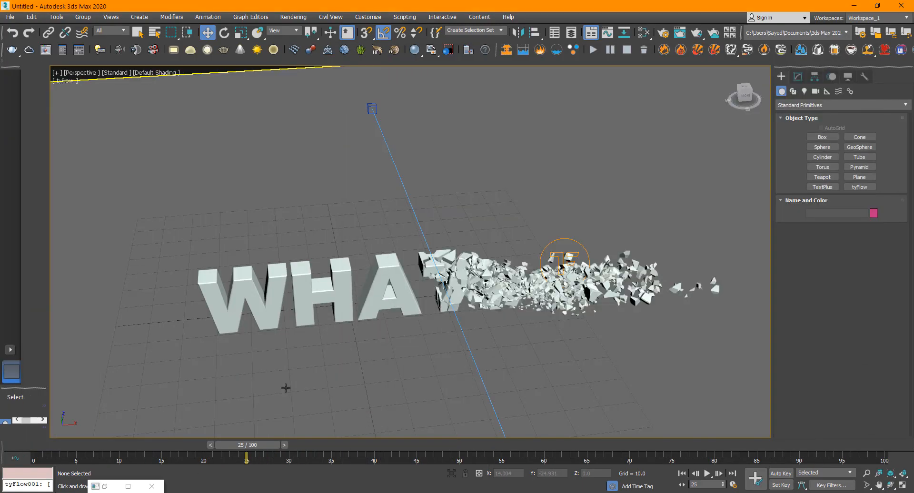
# Go back to frame 11, add a Shape operator at the start of Event_005, and set its mesh type to 3D Tetra
pyautogui.click(129, 486)
pyautogui.moveTo(199, 5); pyautogui.dragTo(621, 49)
pyautogui.click(559, 318)
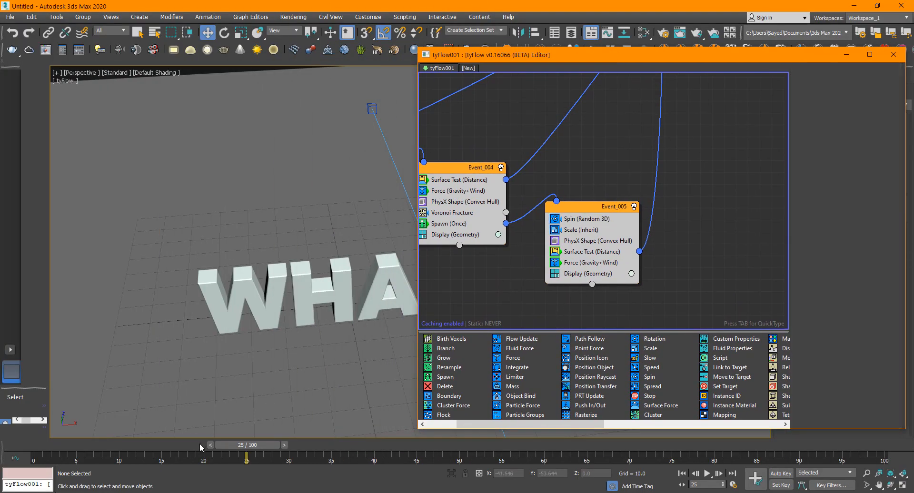
pyautogui.moveTo(199, 446); pyautogui.dragTo(135, 445)
pyautogui.click(593, 210)
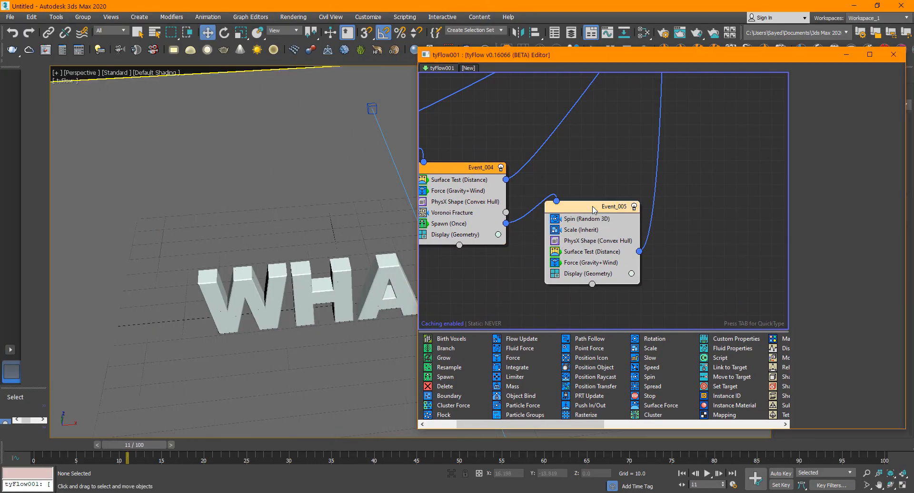
pyautogui.press('Tab')
pyautogui.write('shap')
pyautogui.press('Return')
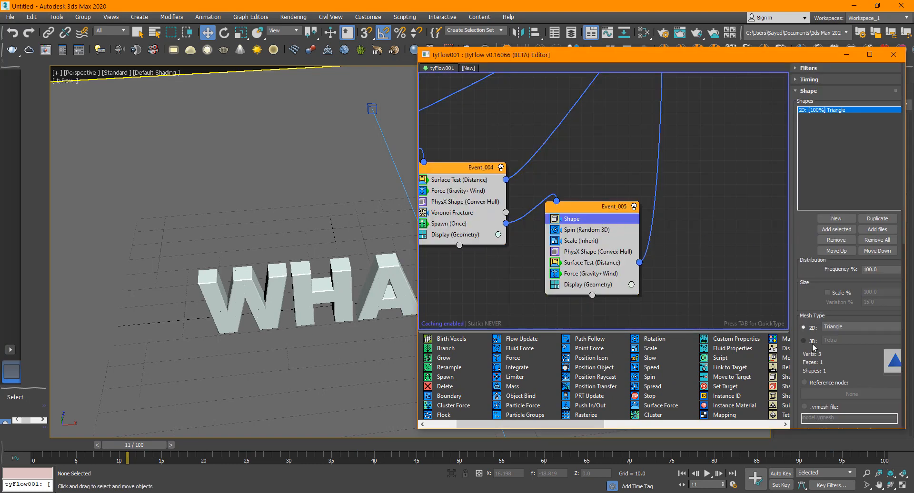
pyautogui.click(804, 341)
# Scrub the simulation to frame 34 with the tyFlow editor moved aside and examine the tetra fragments up close
pyautogui.moveTo(646, 54); pyautogui.dragTo(752, 56)
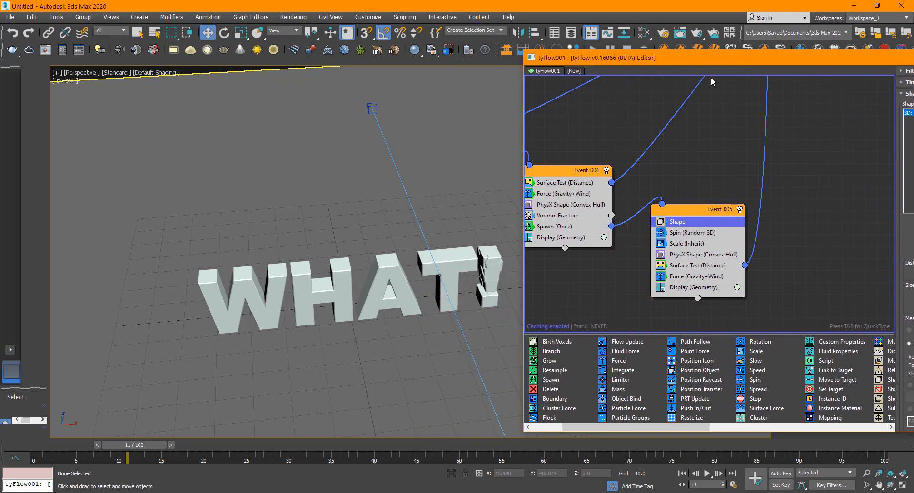
pyautogui.moveTo(127, 450); pyautogui.dragTo(348, 444)
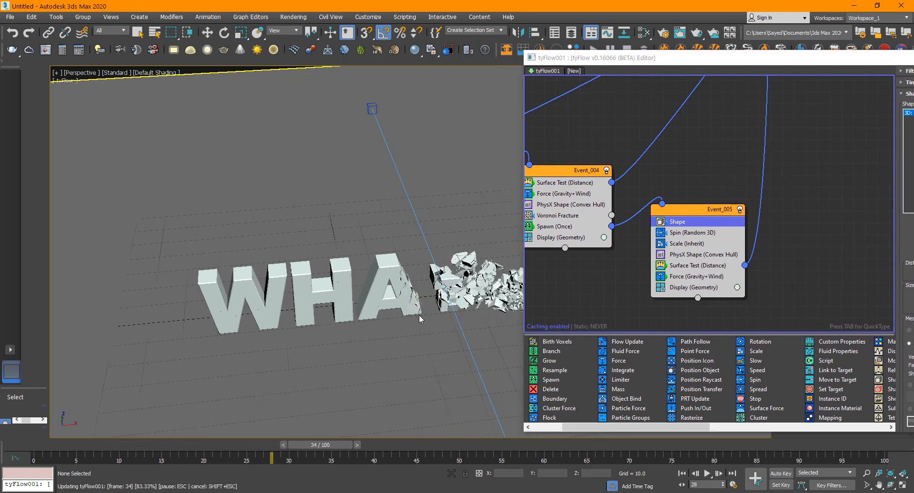
pyautogui.press('w')
pyautogui.scroll(8, 302, 251)
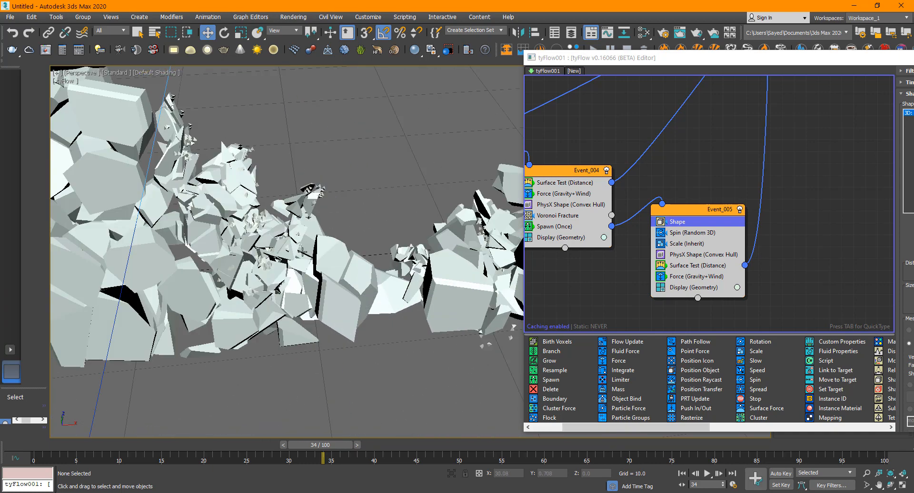
pyautogui.scroll(4, 273, 214)
pyautogui.scroll(-3, 441, 219)
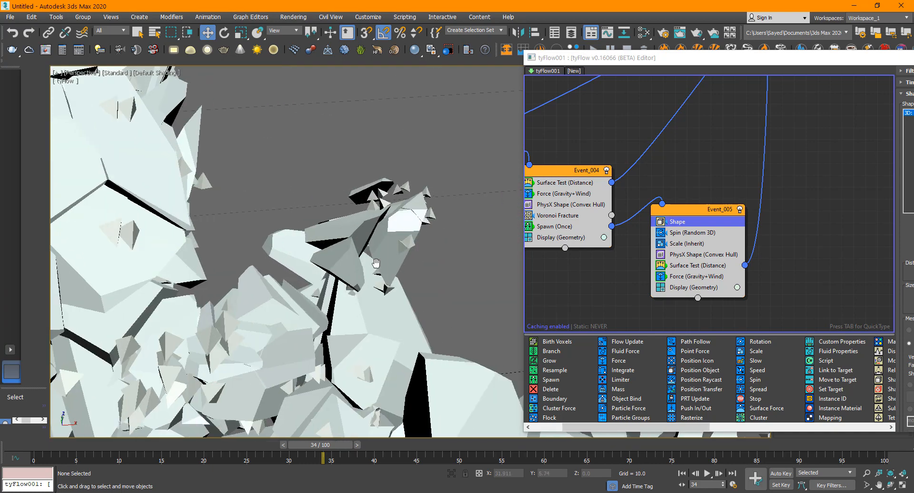
# Set the scale variation of Event_005's Scale operator to 60%
pyautogui.moveTo(623, 62); pyautogui.dragTo(409, 66)
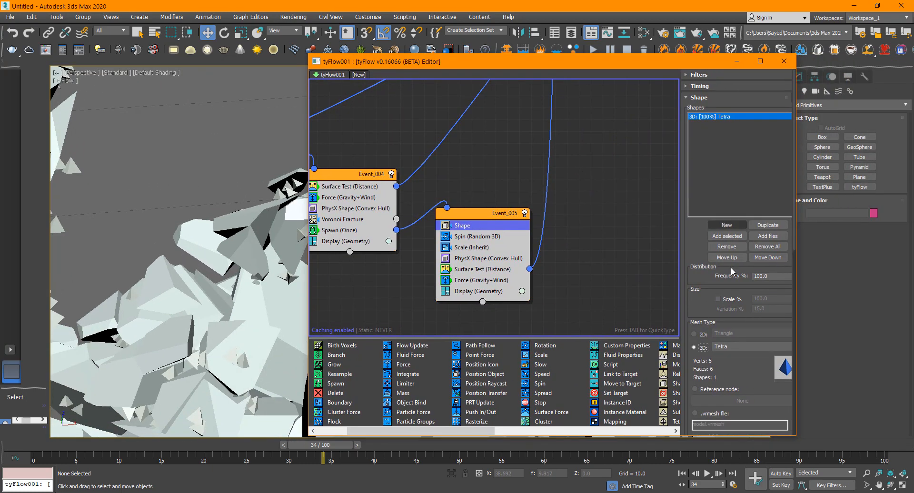
pyautogui.click(471, 247)
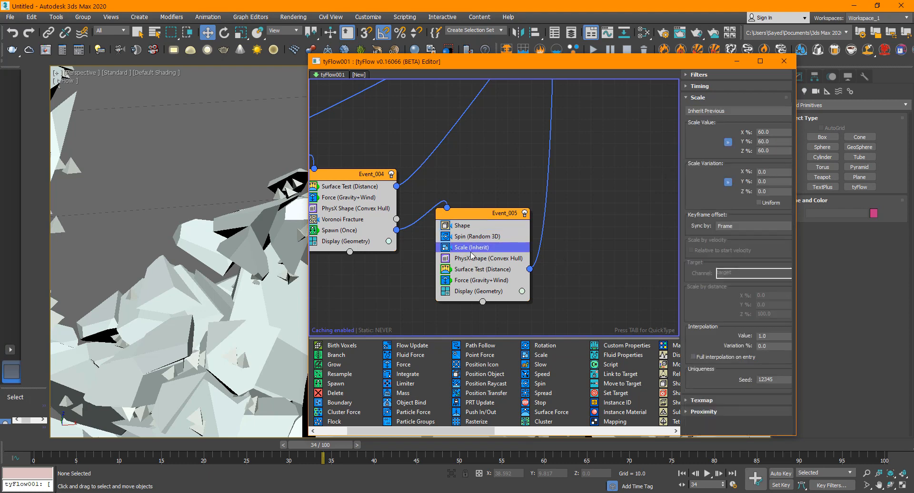
pyautogui.doubleClick(767, 173)
pyautogui.write('60')
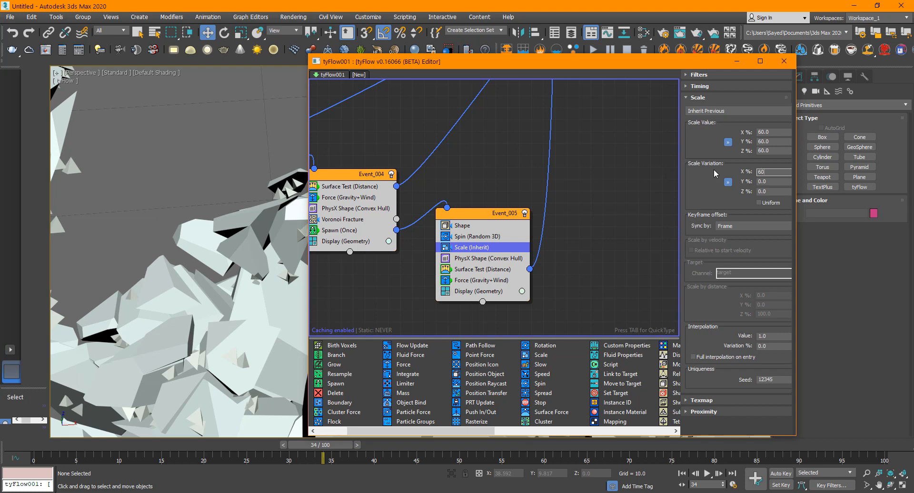
pyautogui.press('Return')
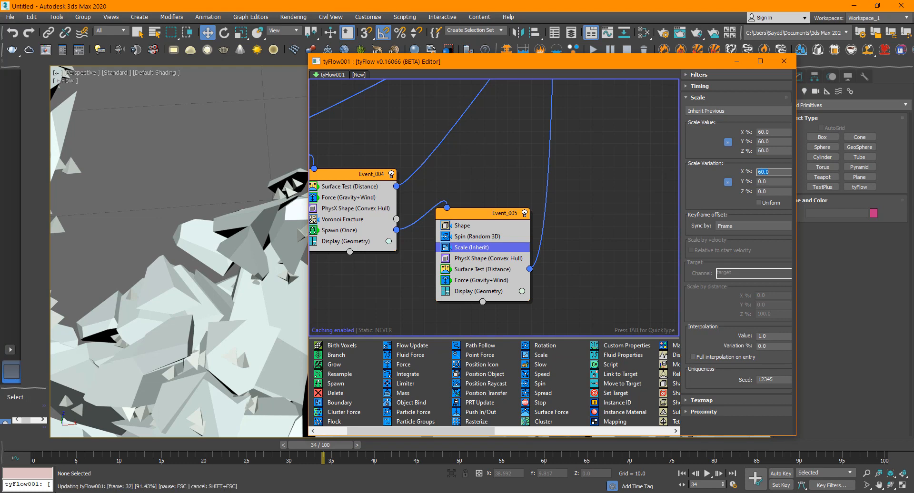
# Minimize the tyFlow editor, play the simulation from frame 24 to frame 35, and examine the varied fragment sizes
pyautogui.scroll(-5, 231, 251)
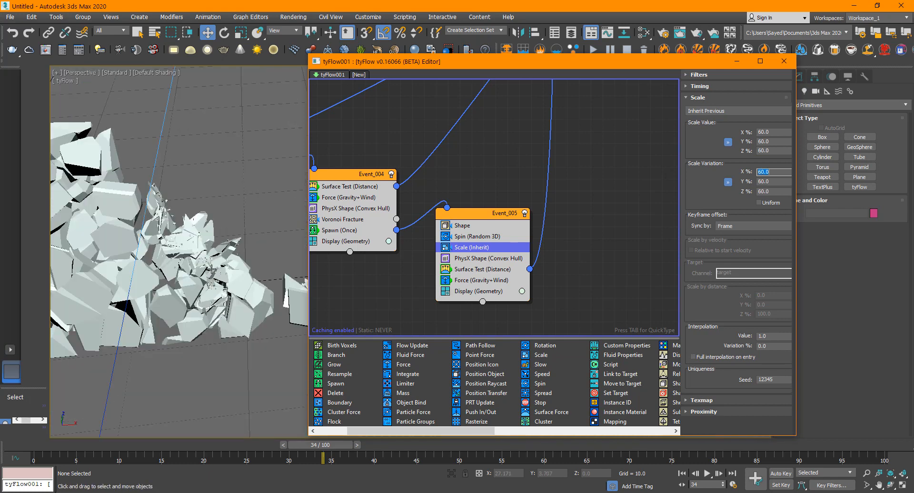
pyautogui.moveTo(211, 269); pyautogui.dragTo(252, 251, button='middle')
pyautogui.click(212, 446)
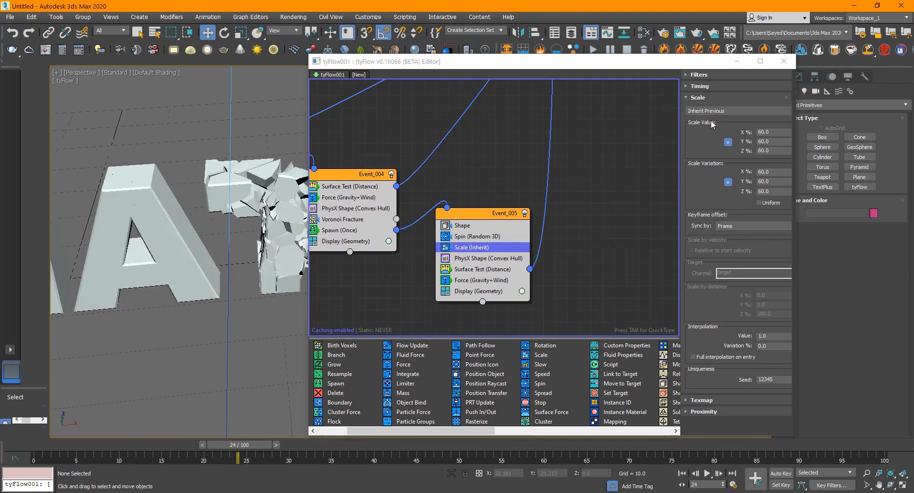
pyautogui.click(733, 61)
pyautogui.press('/')
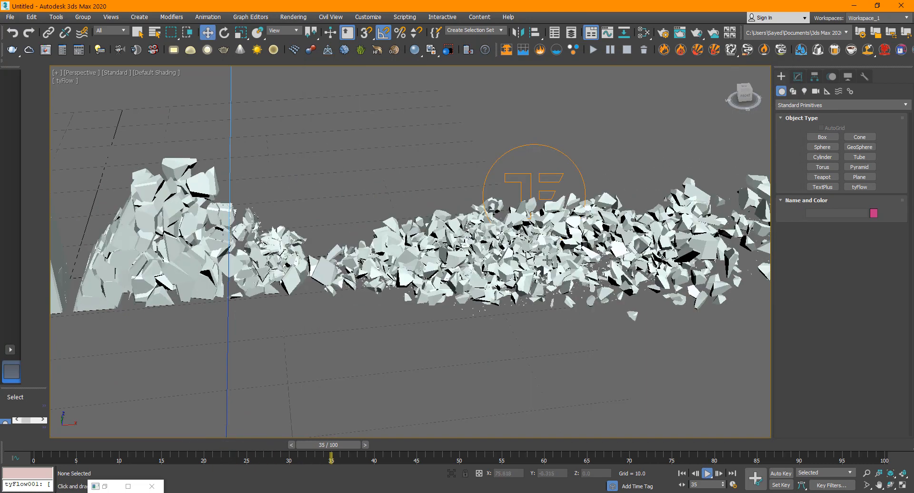
pyautogui.press('/')
pyautogui.keyDown('alt'); pyautogui.moveTo(431, 216); pyautogui.dragTo(463, 231, button='middle'); pyautogui.keyUp('alt')
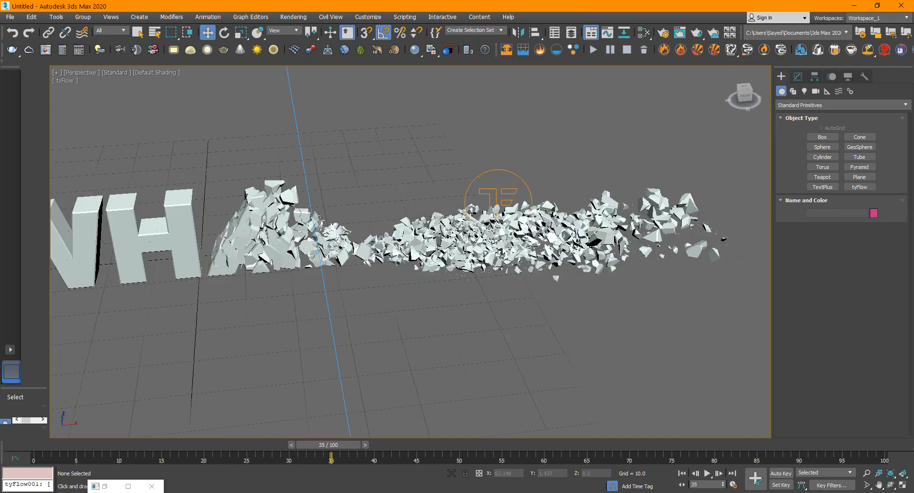
# Rewind the timeline and replay the simulation, stopping at frame 38
pyautogui.click(236, 449)
pyautogui.press('/')
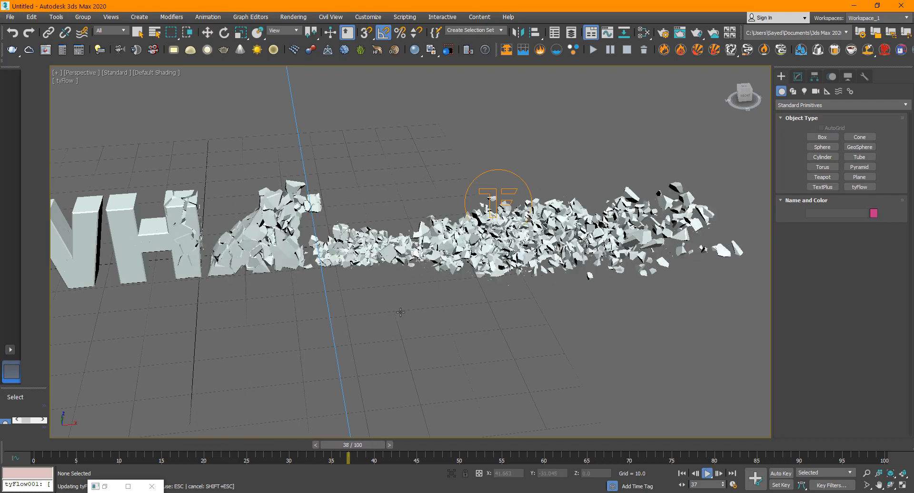
pyautogui.press('/')
pyautogui.press('w')
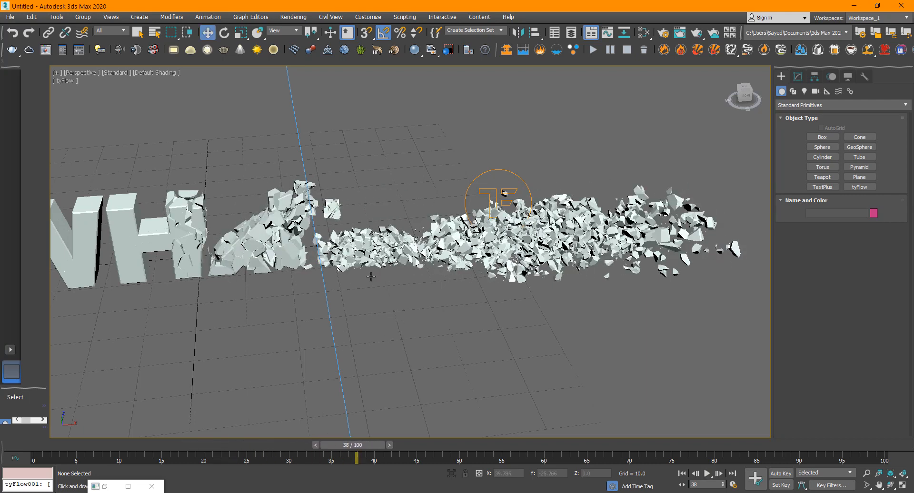
# Return to frame 16, set the offspring count of Event_004's Spawn operator to 3, and minimize the tyFlow editor
pyautogui.click(180, 446)
pyautogui.click(134, 481)
pyautogui.moveTo(410, 7); pyautogui.dragTo(596, 106)
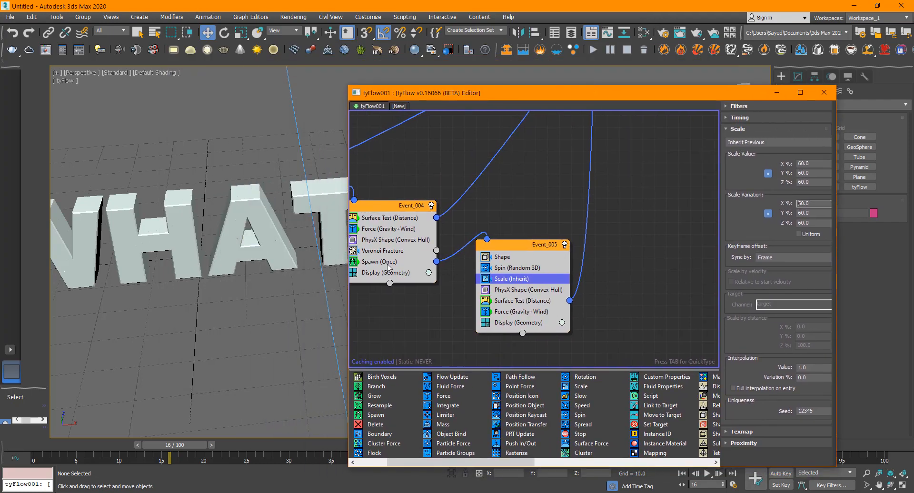
pyautogui.click(388, 265)
pyautogui.doubleClick(806, 364)
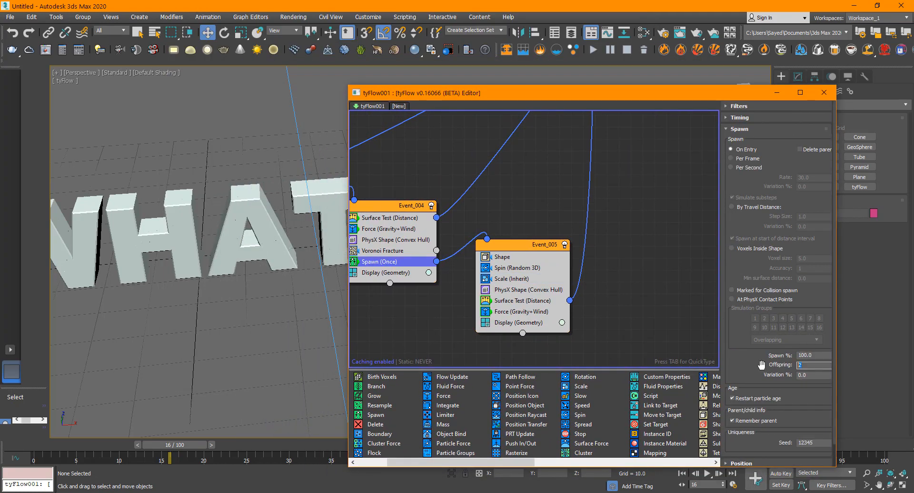
pyautogui.write('3')
pyautogui.click(778, 93)
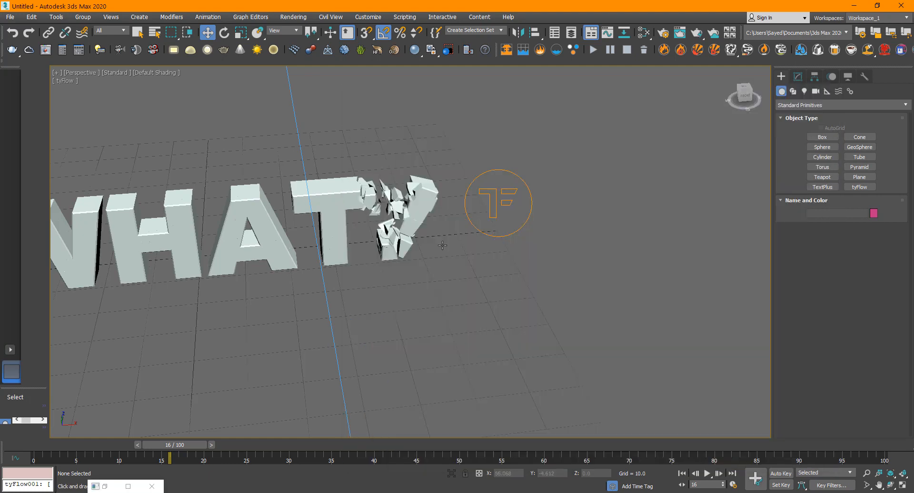
# Play the simulation to frame 33, examine the debris trail up close and from afar, and continue playback to frame 42
pyautogui.moveTo(437, 246); pyautogui.dragTo(434, 252, button='middle')
pyautogui.press('/')
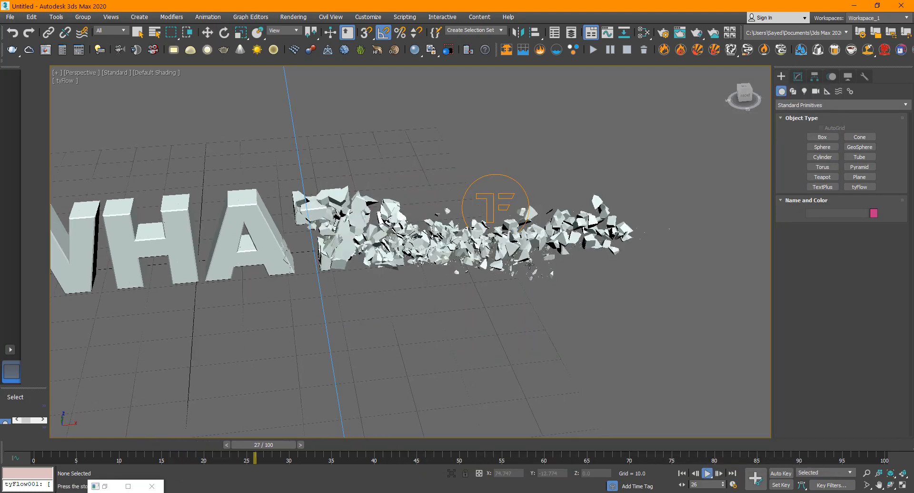
pyautogui.press('/')
pyautogui.press('w')
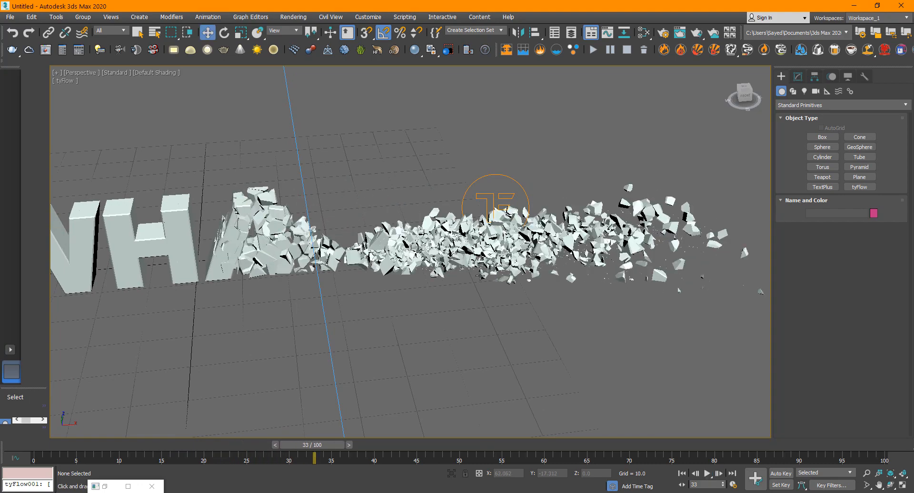
pyautogui.scroll(4, 530, 274)
pyautogui.scroll(-6, 525, 270)
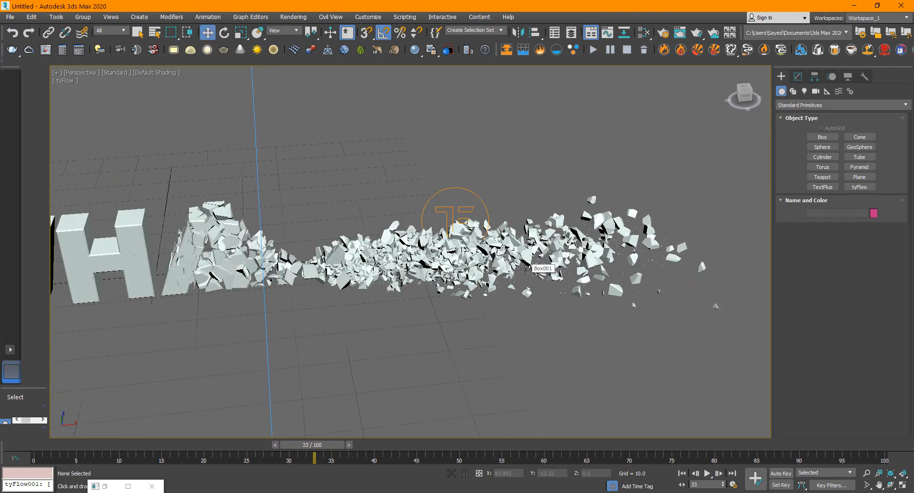
pyautogui.press('/')
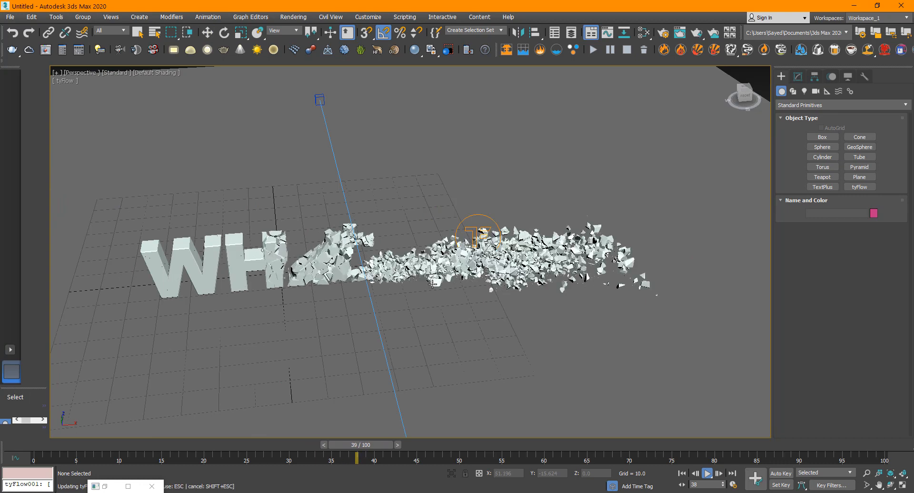
pyautogui.press('/')
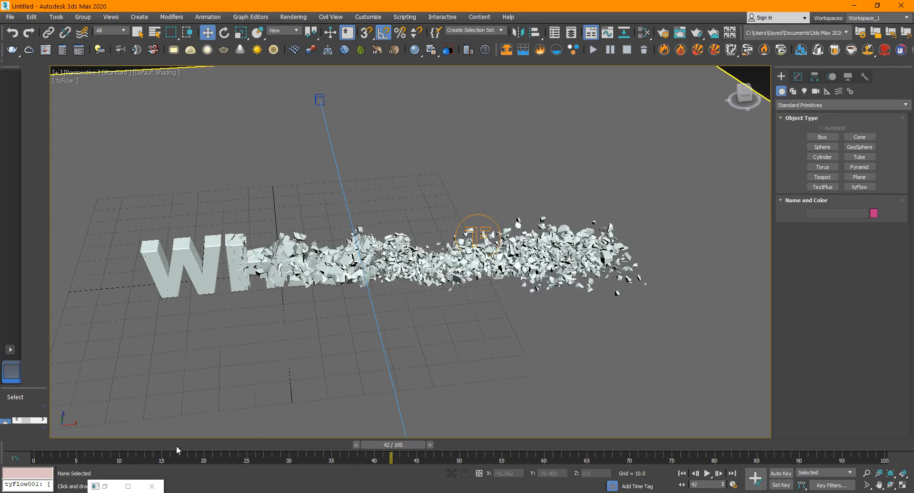
# Return to frame 12, set Event_005's Force operator to gravity strength 0.2 and wind strength 0.6, and close the tyFlow editor
pyautogui.moveTo(176, 445); pyautogui.dragTo(248, 444)
pyautogui.click(128, 486)
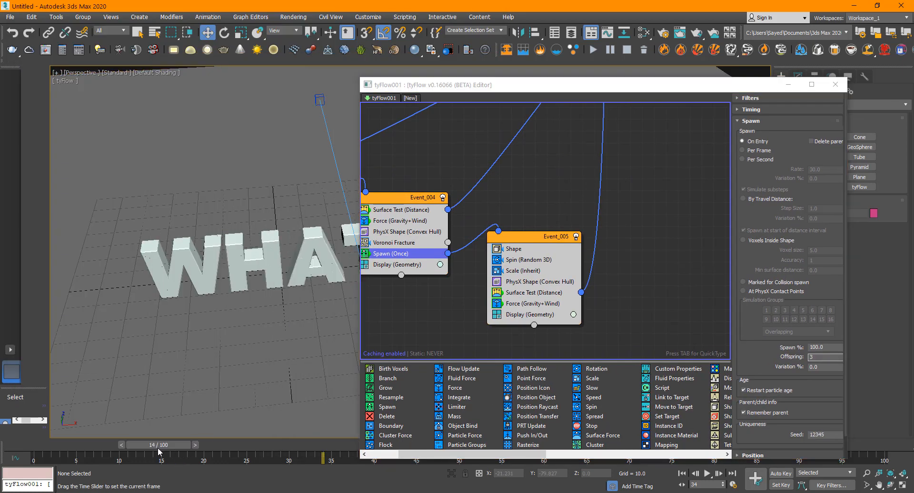
pyautogui.moveTo(158, 448); pyautogui.dragTo(142, 447)
pyautogui.moveTo(438, 89); pyautogui.dragTo(455, 62)
pyautogui.click(549, 276)
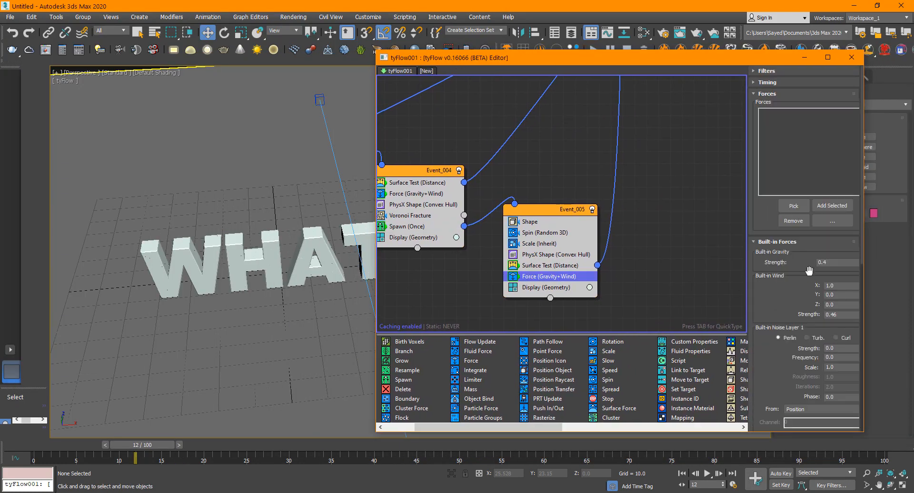
pyautogui.click(833, 263)
pyautogui.click(843, 315)
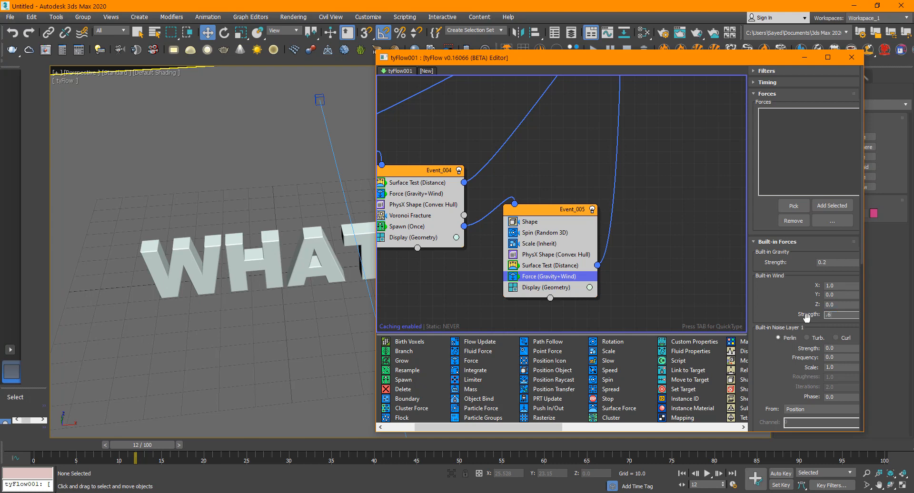
pyautogui.press('Return')
pyautogui.click(851, 57)
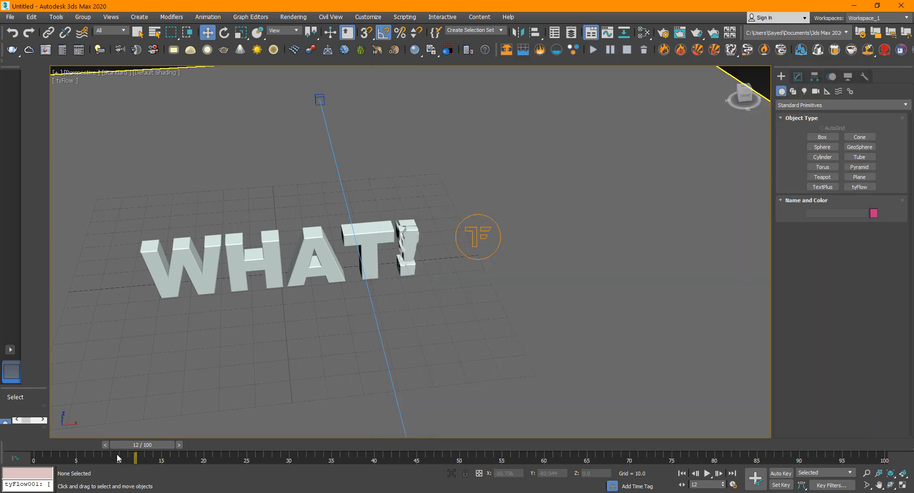
# Play the simulation to frame 35, examine the debris trail up close, and continue playback to frame 39
pyautogui.press('/')
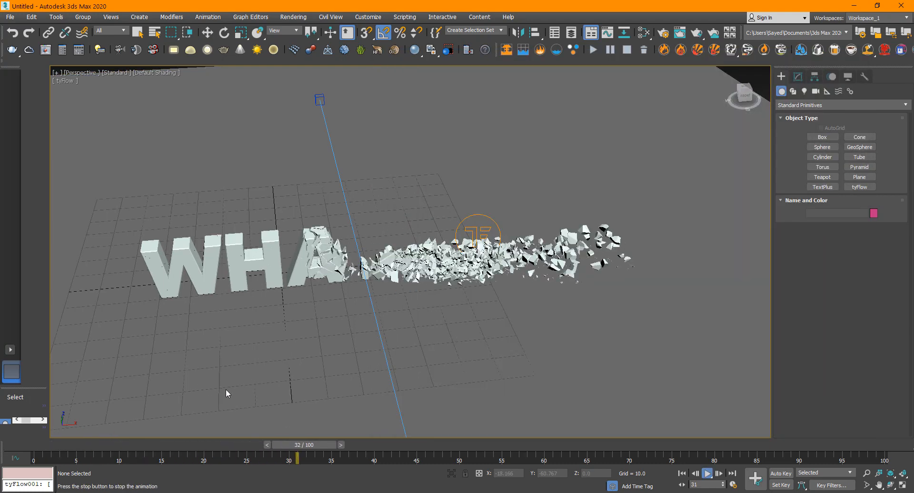
pyautogui.press('/')
pyautogui.press('w')
pyautogui.scroll(12, 485, 283)
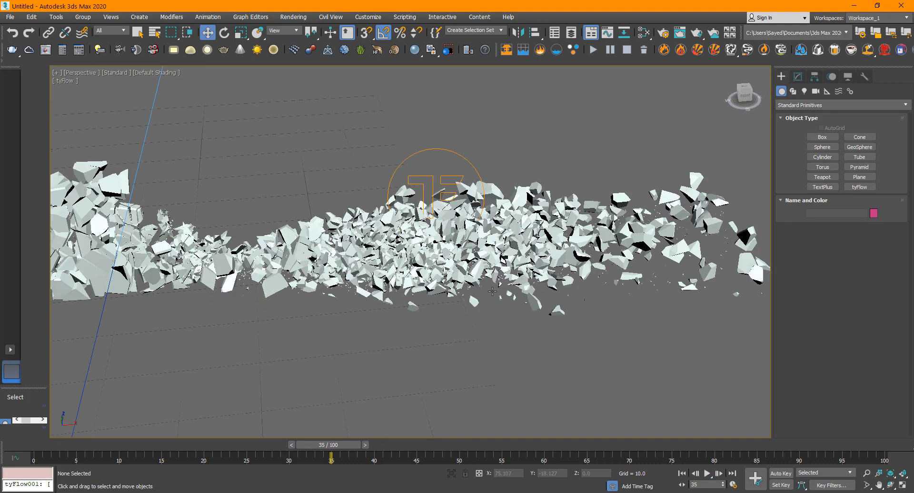
pyautogui.scroll(-10, 485, 283)
pyautogui.press('/')
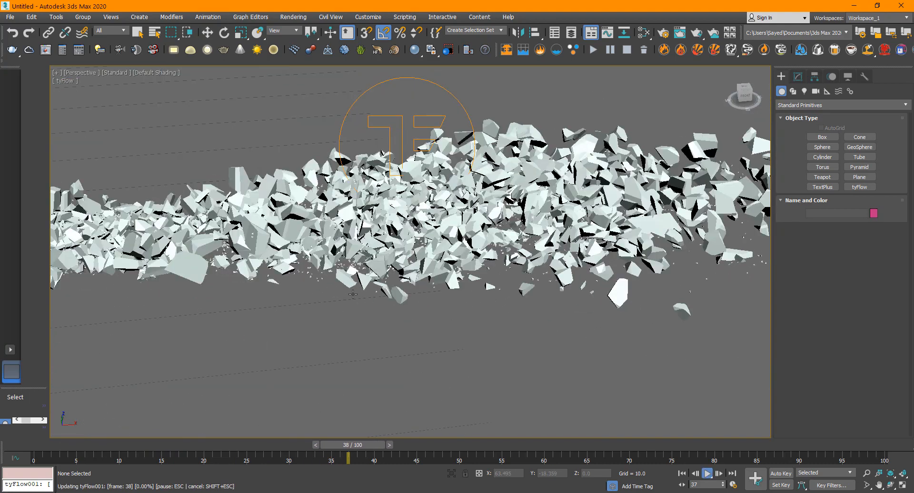
pyautogui.press('/')
pyautogui.scroll(-3, 340, 248)
pyautogui.keyDown('alt'); pyautogui.moveTo(334, 247); pyautogui.dragTo(302, 252, button='middle'); pyautogui.keyUp('alt')
# Switch the viewport to PhysCamera001 and play the simulation through the camera
pyautogui.press('c')
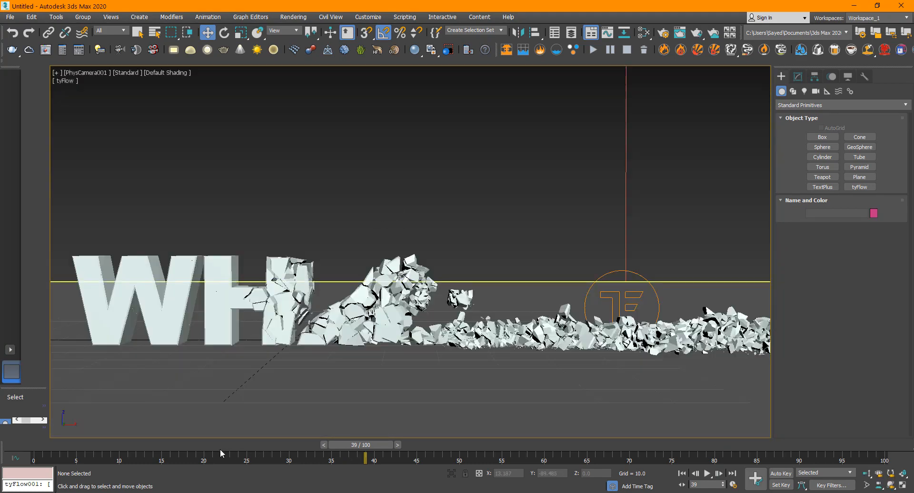
pyautogui.click(220, 448)
pyautogui.press('/')
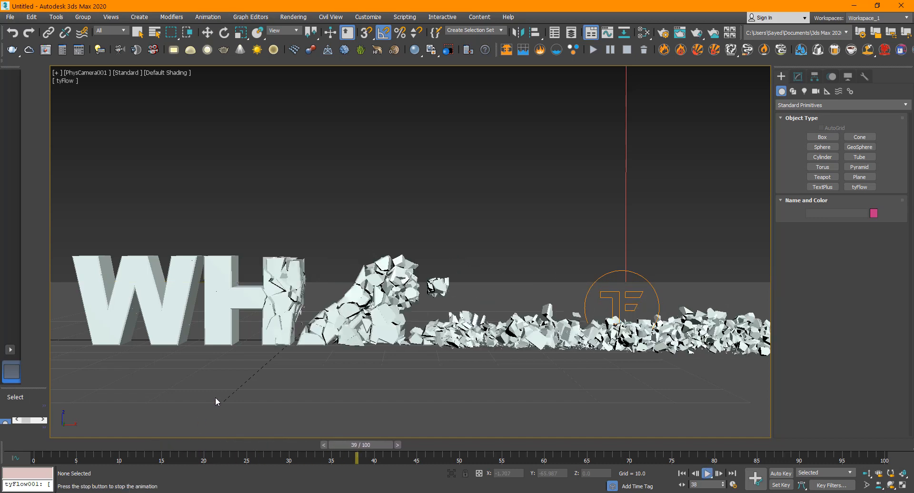
# Return to frame 11 and extend the animation range to 244 frames
pyautogui.click(142, 446)
pyautogui.moveTo(143, 446); pyautogui.dragTo(135, 446)
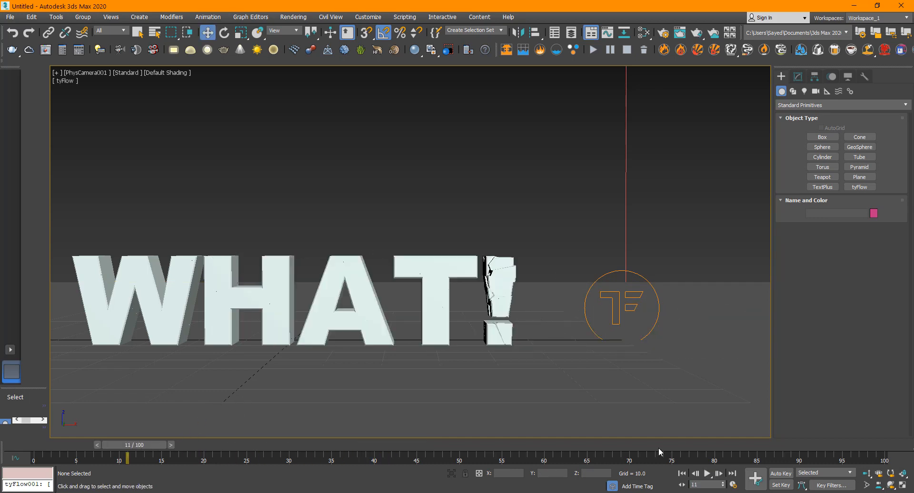
pyautogui.keyDown('ctrl'); pyautogui.keyDown('alt'); pyautogui.moveTo(662, 460); pyautogui.dragTo(455, 445, button='right'); pyautogui.keyUp('alt'); pyautogui.keyUp('ctrl')
pyautogui.keyDown('ctrl'); pyautogui.keyDown('alt'); pyautogui.moveTo(729, 453); pyautogui.dragTo(469, 452, button='right'); pyautogui.keyUp('alt'); pyautogui.keyUp('ctrl')
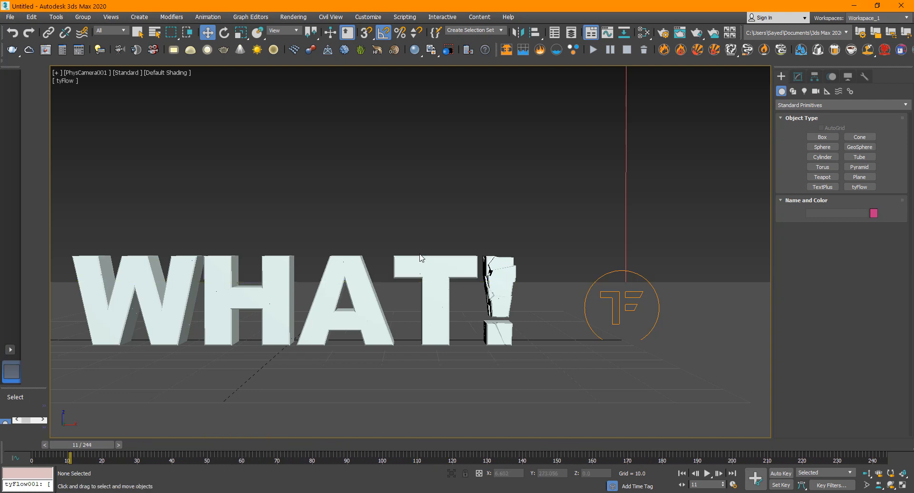
# Review the tyFlow object's PhysX settings and set its simulation time step to 1/2 Frame
pyautogui.click(612, 297)
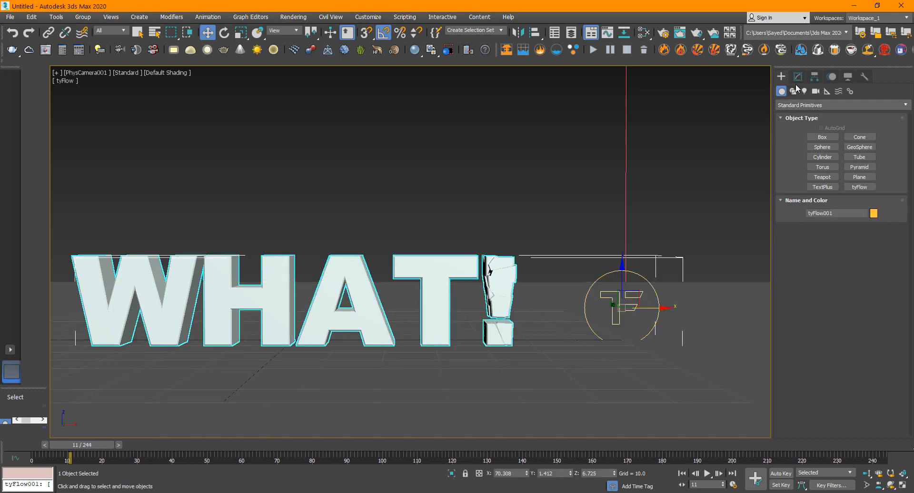
pyautogui.click(798, 77)
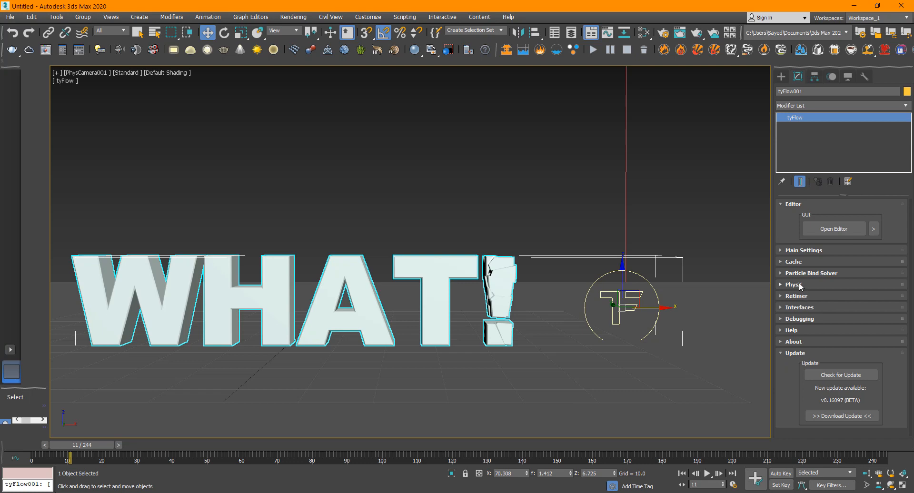
pyautogui.click(799, 284)
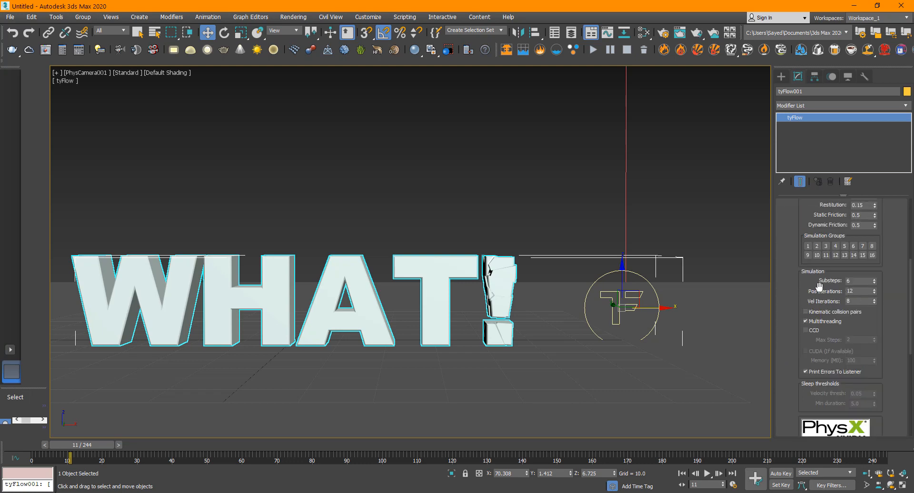
pyautogui.scroll(3, 819, 286)
pyautogui.scroll(3, 812, 330)
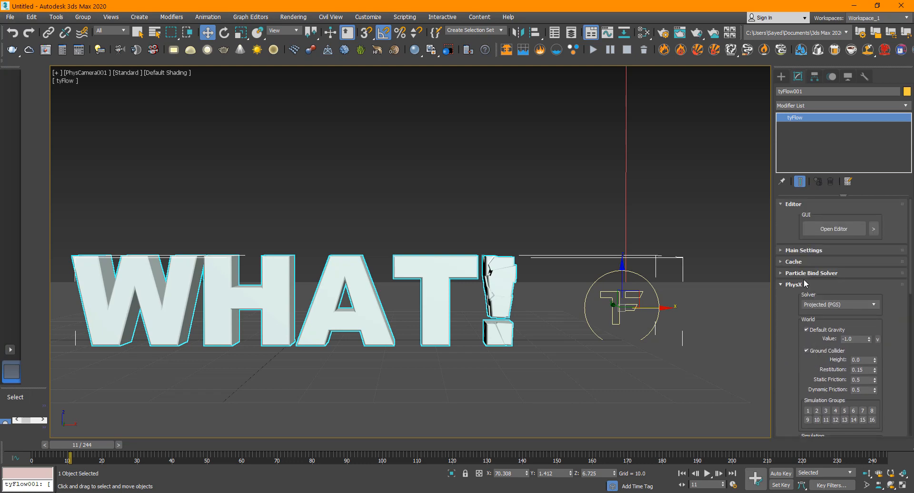
pyautogui.click(798, 252)
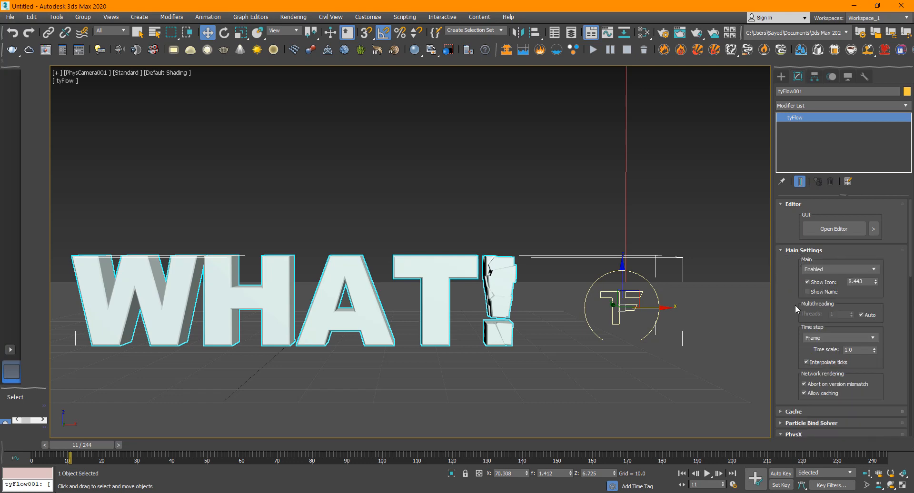
pyautogui.moveTo(803, 315); pyautogui.dragTo(804, 300)
pyautogui.click(826, 324)
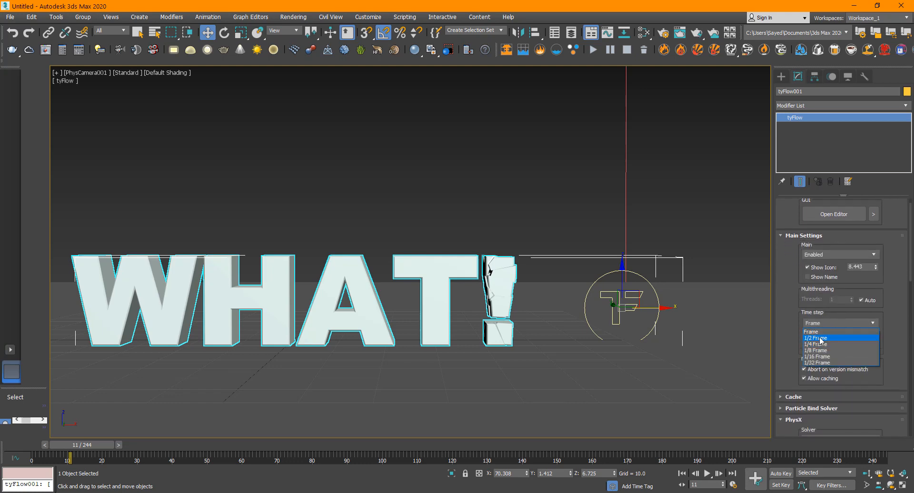
pyautogui.click(820, 338)
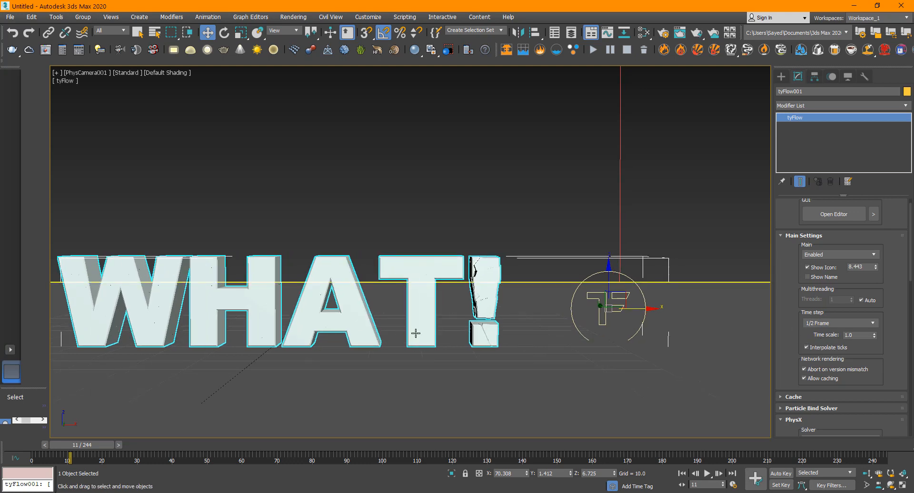
# Play the simulation with the finer time step and stop at frame 35
pyautogui.press('/')
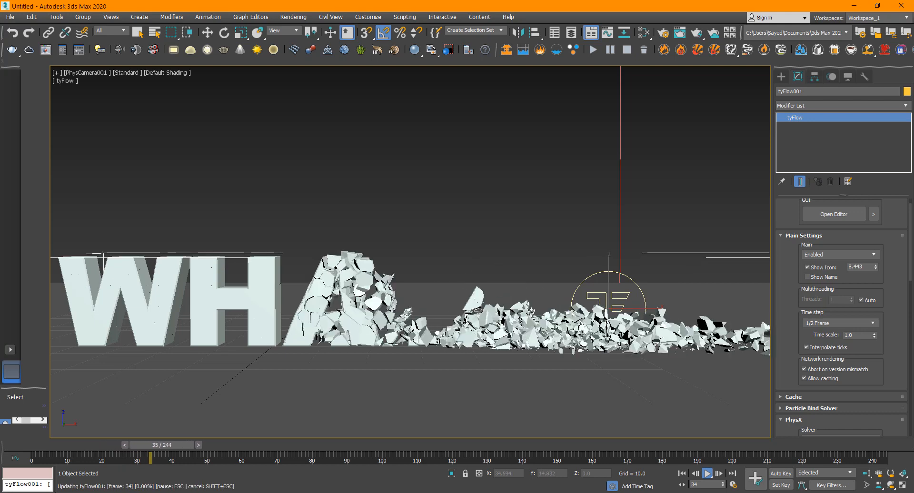
pyautogui.press('/')
pyautogui.press('w')
# Return to frame 5, enable the tyFlow simulation retimer by speed at 20%, and deselect the object
pyautogui.scroll(-5, 792, 309)
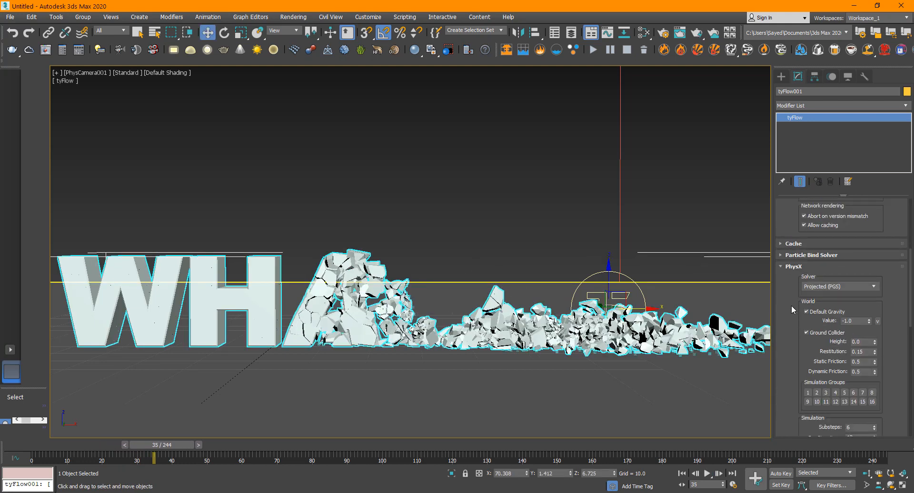
pyautogui.scroll(-8, 792, 309)
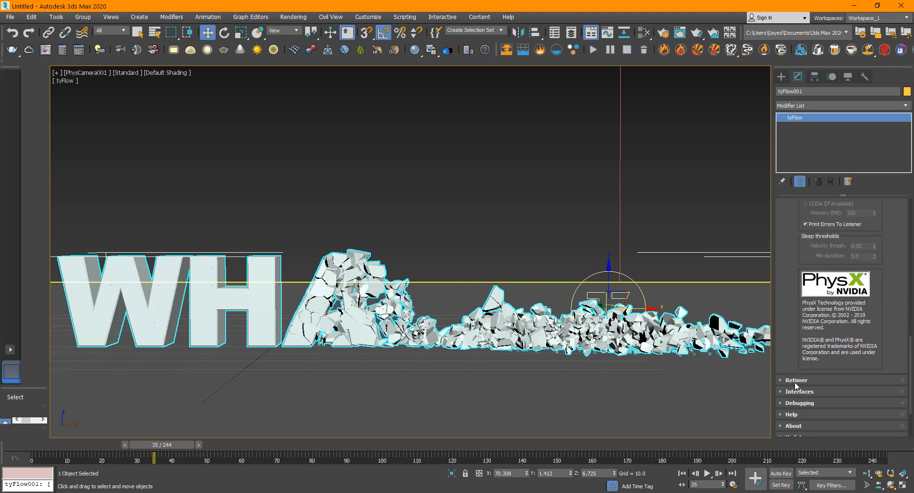
pyautogui.click(796, 380)
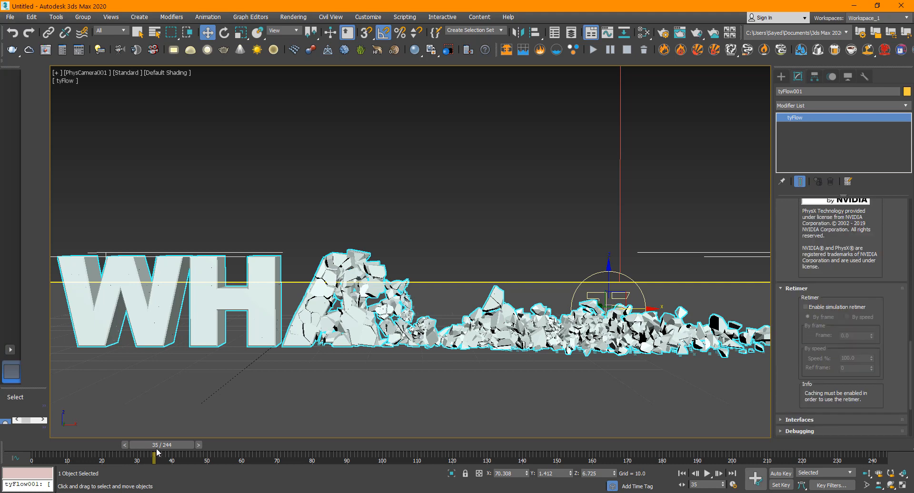
pyautogui.moveTo(156, 447); pyautogui.dragTo(57, 450)
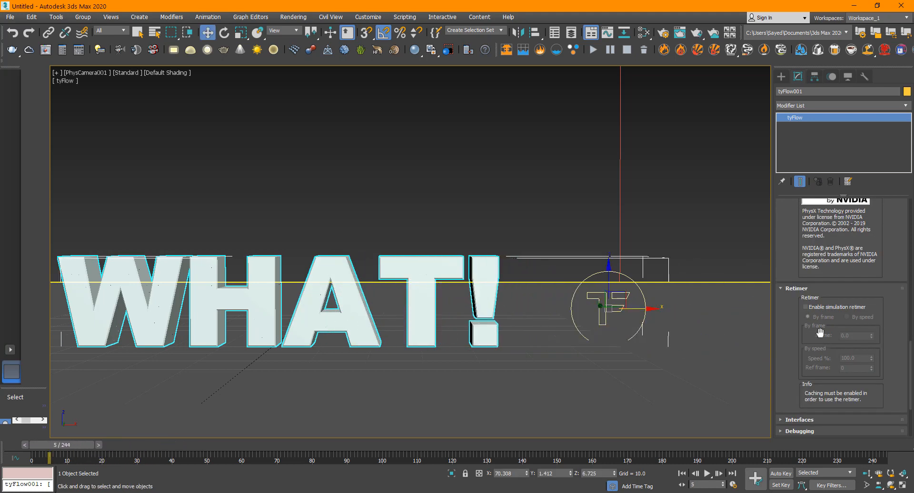
pyautogui.click(815, 309)
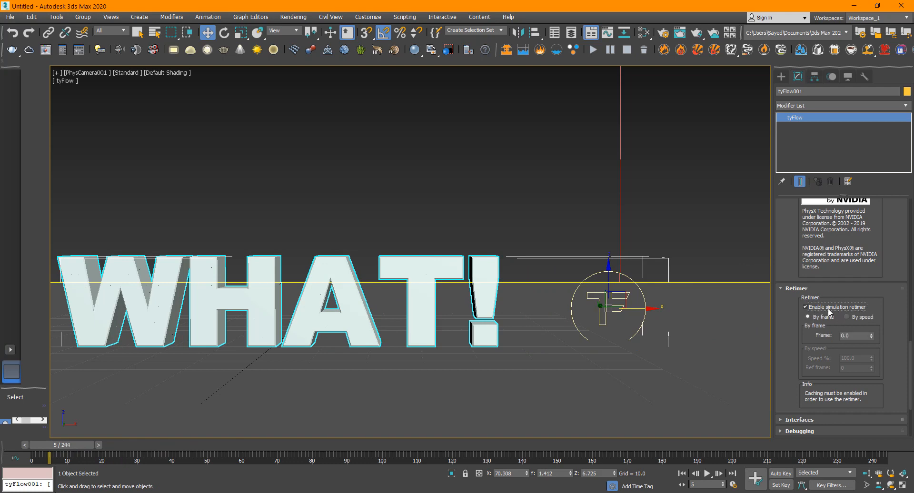
pyautogui.click(847, 317)
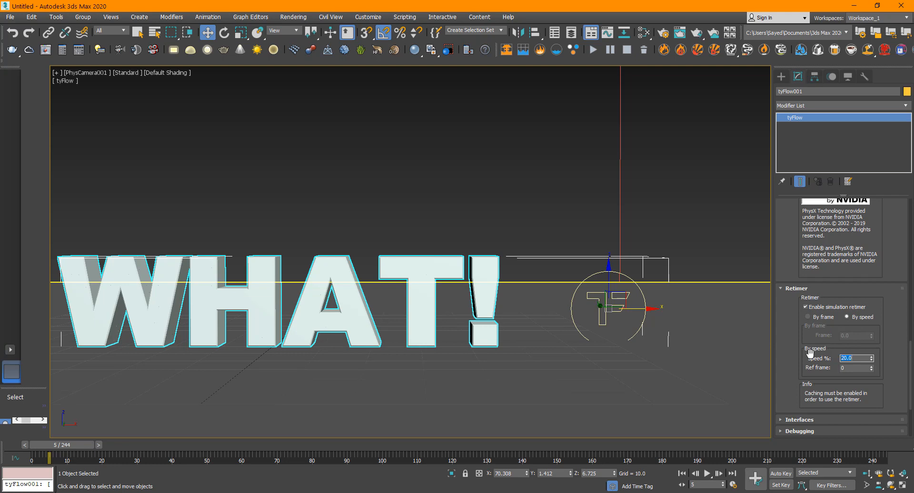
pyautogui.click(481, 170)
# Play the retimed simulation to frame 181 and extend the animation range to 387 frames
pyautogui.press('/')
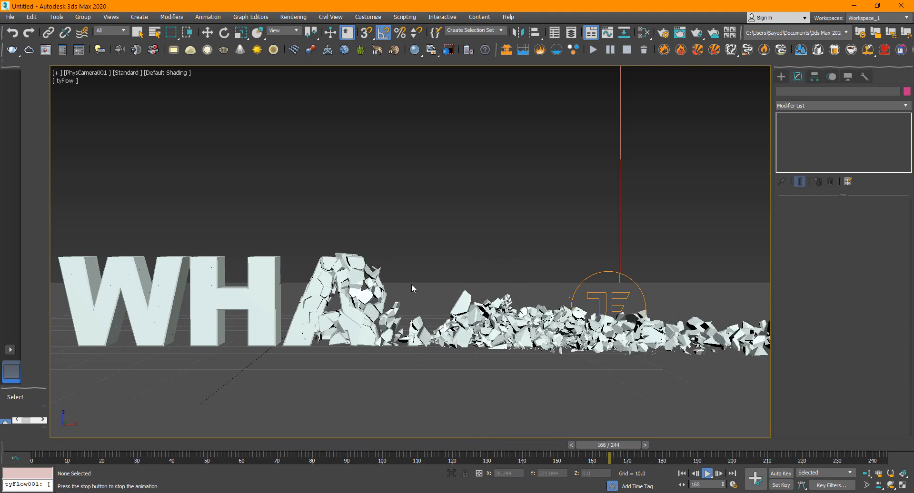
pyautogui.click(708, 473)
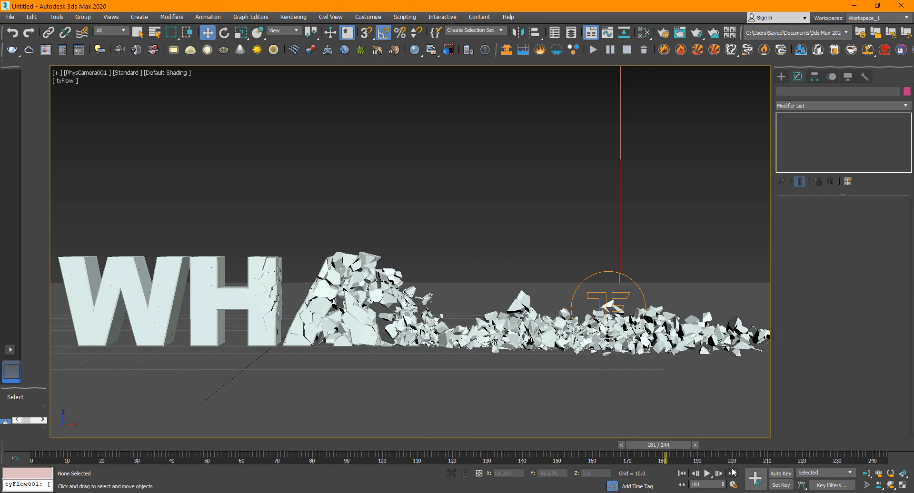
pyautogui.keyDown('ctrl'); pyautogui.keyDown('alt'); pyautogui.moveTo(725, 462); pyautogui.dragTo(224, 438, button='right'); pyautogui.keyUp('alt'); pyautogui.keyUp('ctrl')
# Play the slowed simulation through the camera and stop at frame 266
pyautogui.press('/')
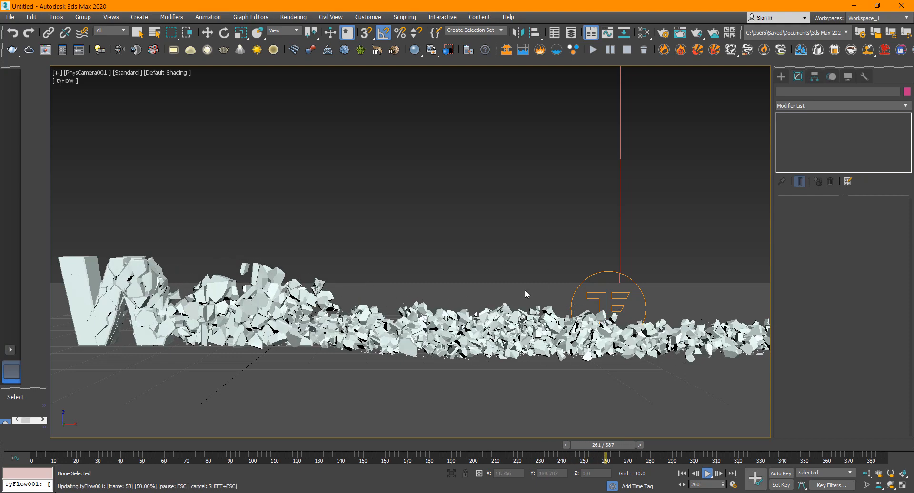
pyautogui.press('/')
pyautogui.press('w')
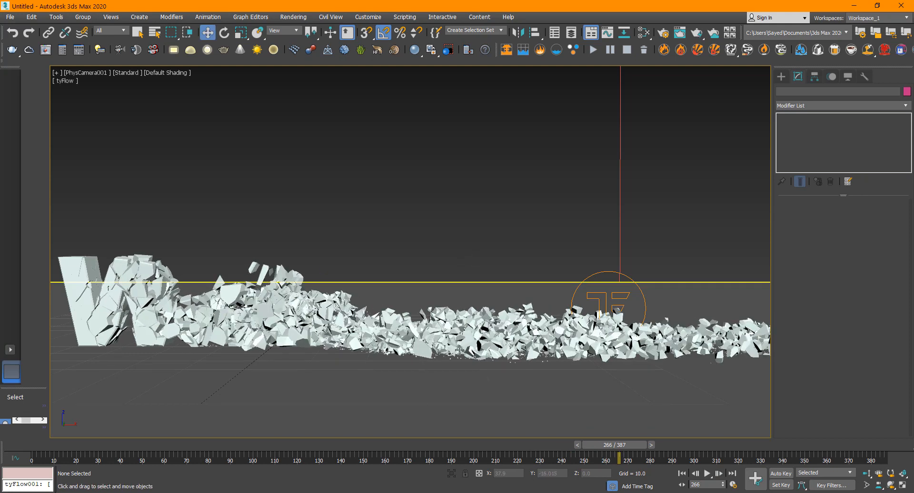
# Switch to the perspective view, examine the fractured text with its edges shown, and play the simulation to frame 118
pyautogui.press('p')
pyautogui.keyDown('alt'); pyautogui.moveTo(448, 352); pyautogui.dragTo(359, 249, button='middle'); pyautogui.keyUp('alt')
pyautogui.scroll(-3, 359, 249)
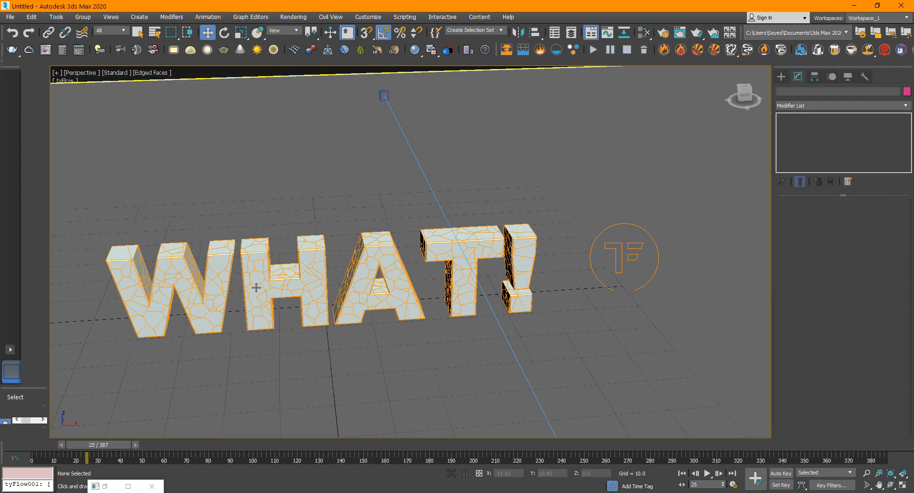
pyautogui.press('/')
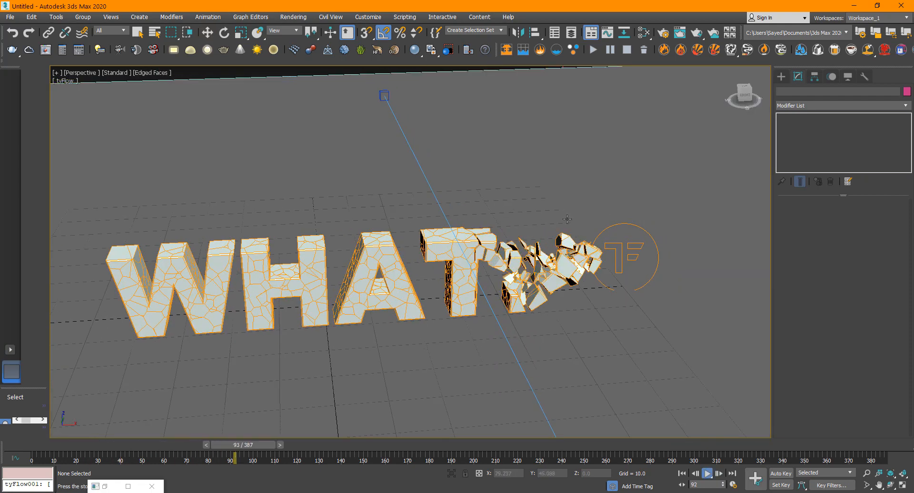
pyautogui.press('/')
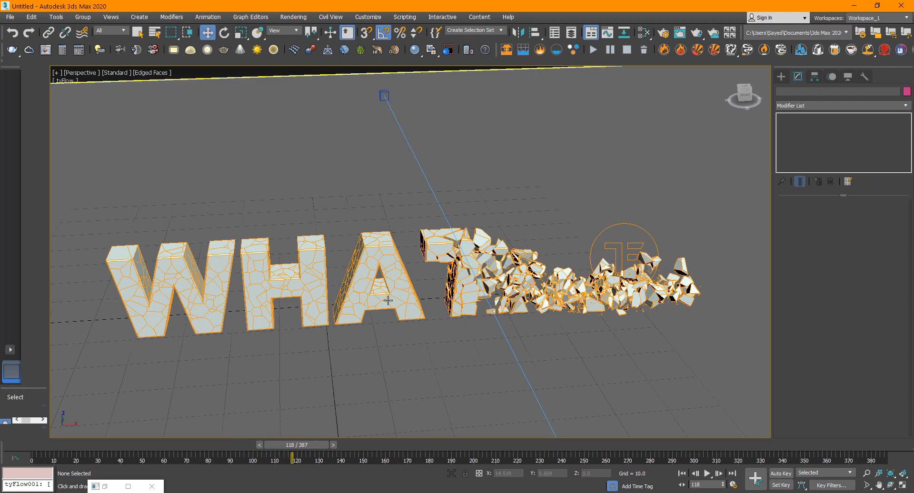
pyautogui.press('F4')
pyautogui.press('F4')
# Create a Torus Knot from the Extended Primitives over the middle of the fractured text
pyautogui.click(781, 76)
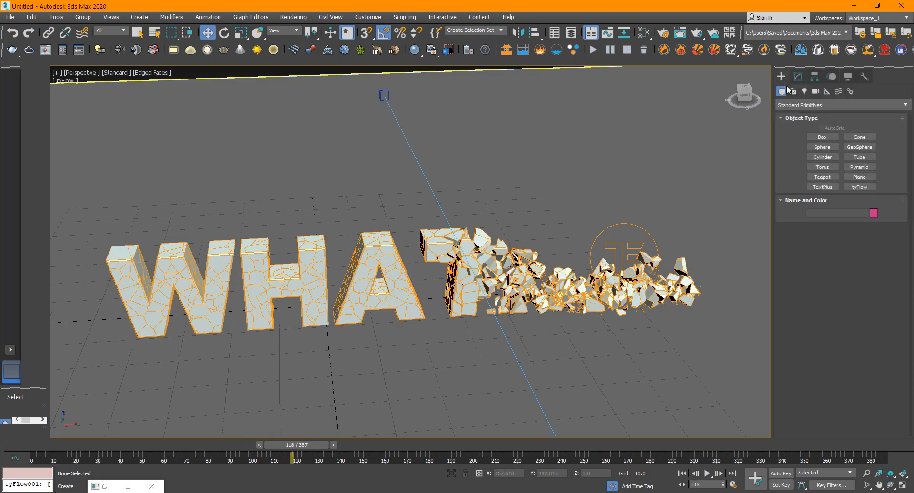
pyautogui.click(794, 105)
pyautogui.click(805, 130)
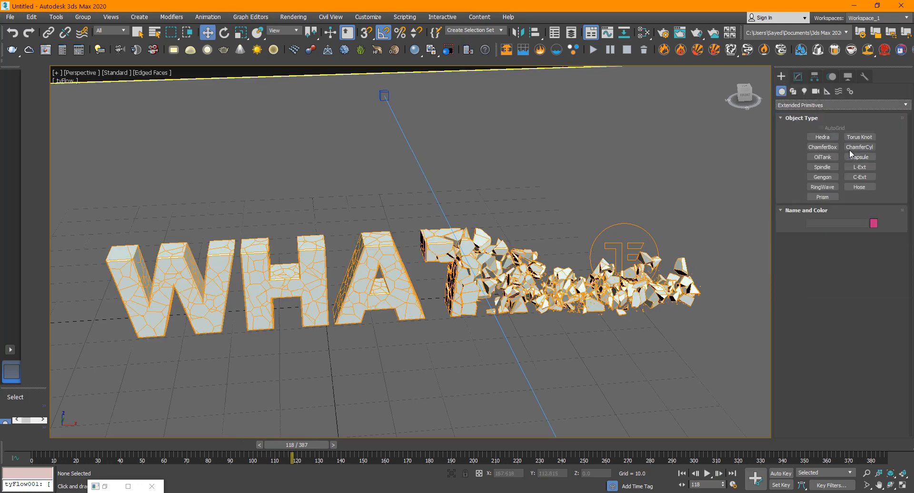
pyautogui.click(859, 137)
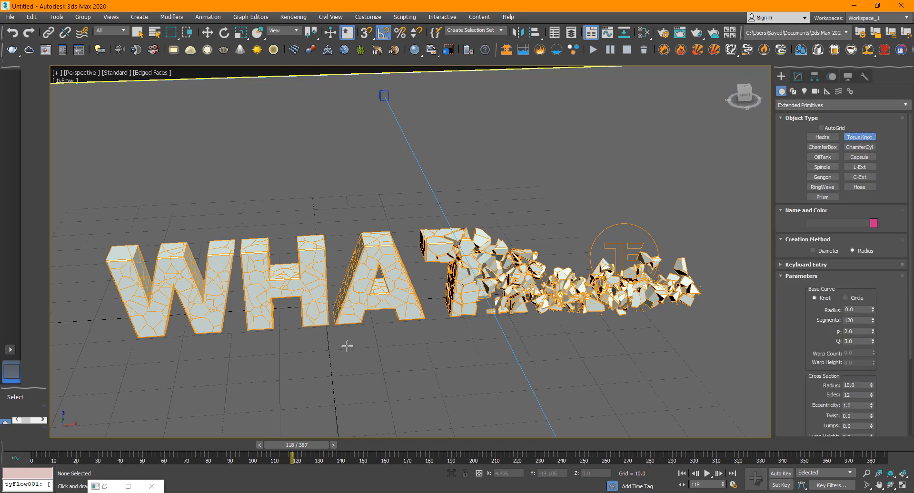
pyautogui.moveTo(389, 312); pyautogui.dragTo(487, 324)
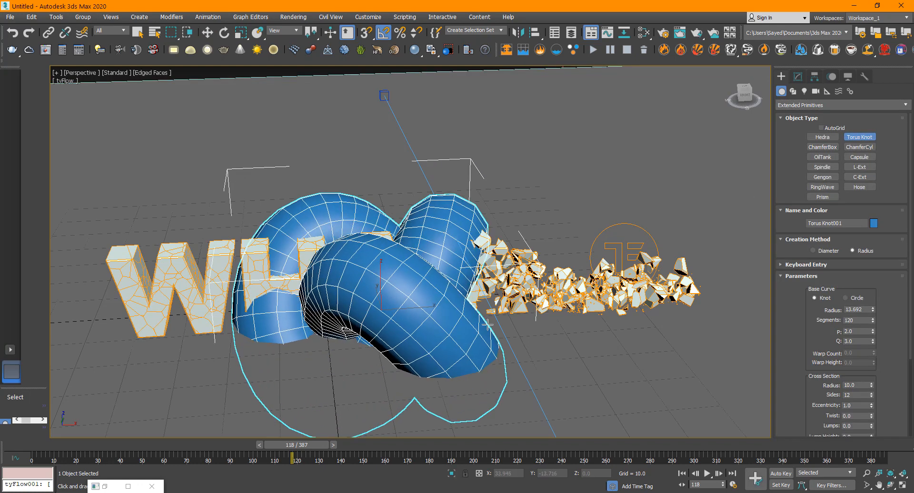
pyautogui.click(415, 315)
pyautogui.rightClick(415, 315)
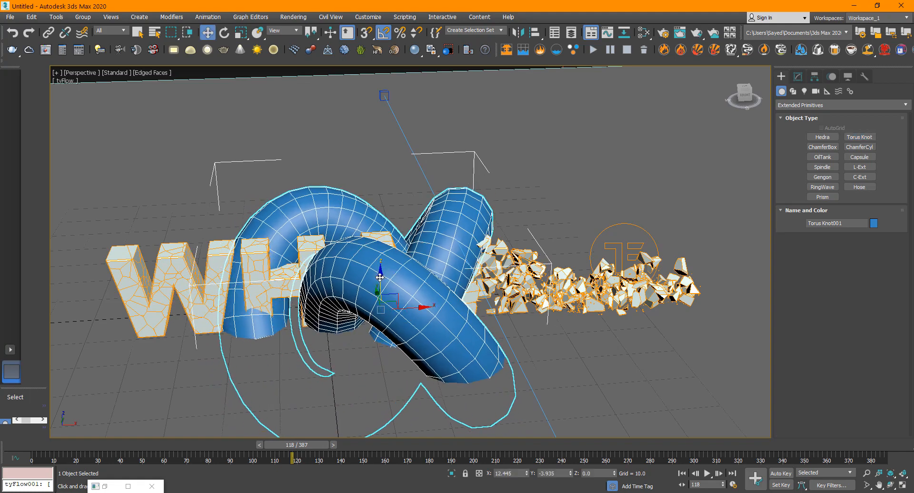
# Raise the torus knot to about Z 11.2, scale it down, and shift it to about X 11.4
pyautogui.moveTo(380, 277)
pyautogui.mouseDown()
pyautogui.moveTo(372, 191)
pyautogui.moveTo(375, 272)
pyautogui.mouseUp()
pyautogui.press('r')
pyautogui.press('w')
pyautogui.moveTo(379, 195); pyautogui.dragTo(369, 230)
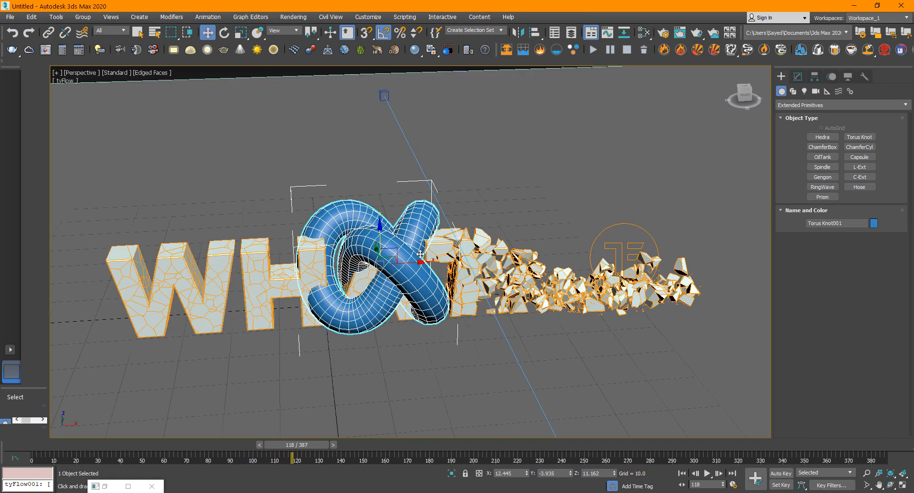
pyautogui.moveTo(414, 261); pyautogui.dragTo(394, 262)
pyautogui.keyDown('alt'); pyautogui.moveTo(394, 263); pyautogui.dragTo(396, 291, button='middle'); pyautogui.keyUp('alt')
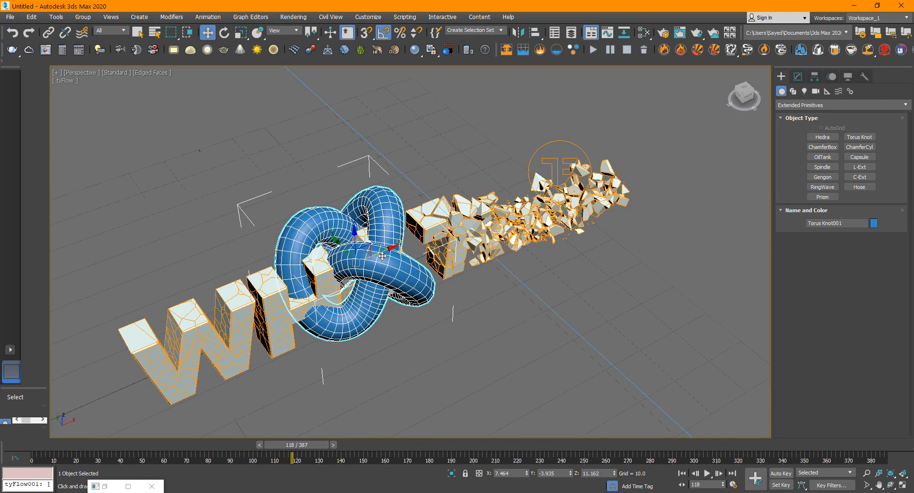
pyautogui.moveTo(389, 249); pyautogui.dragTo(401, 245)
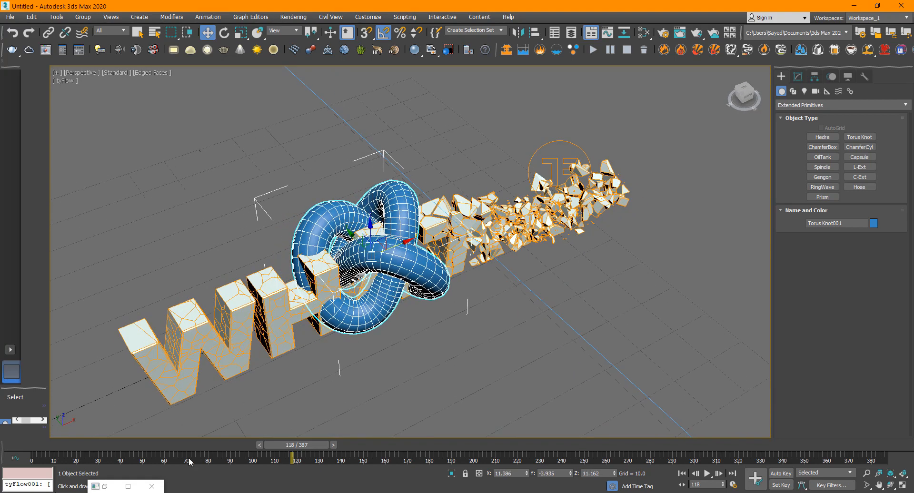
# Replace Text001 with the torus knot as the source object of the Birth Objects operator in Event 001
pyautogui.click(128, 485)
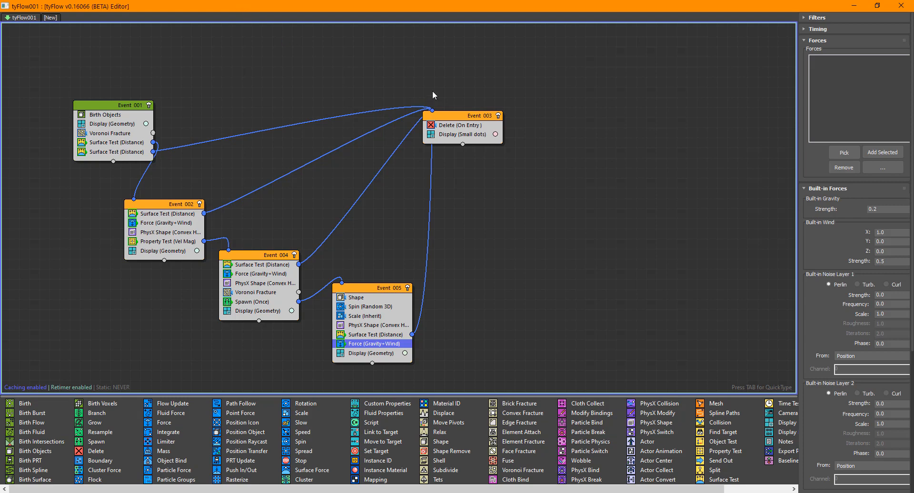
pyautogui.doubleClick(298, 7)
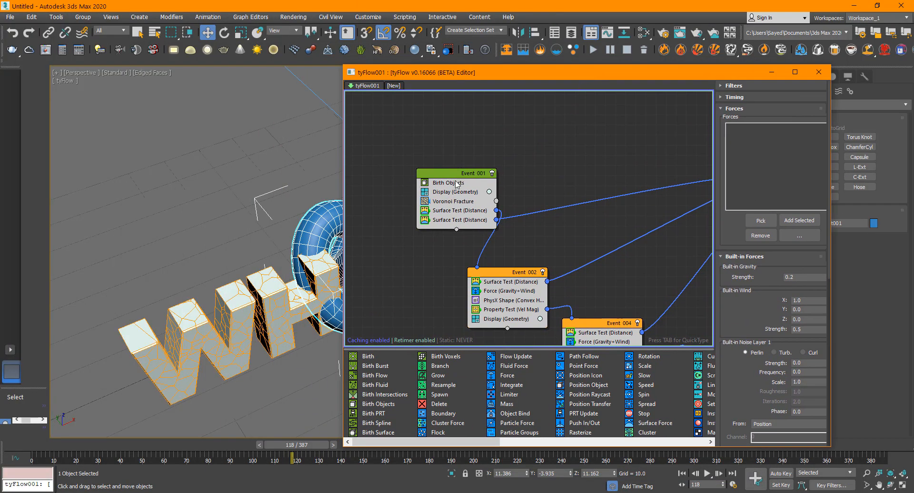
pyautogui.click(456, 183)
pyautogui.click(735, 104)
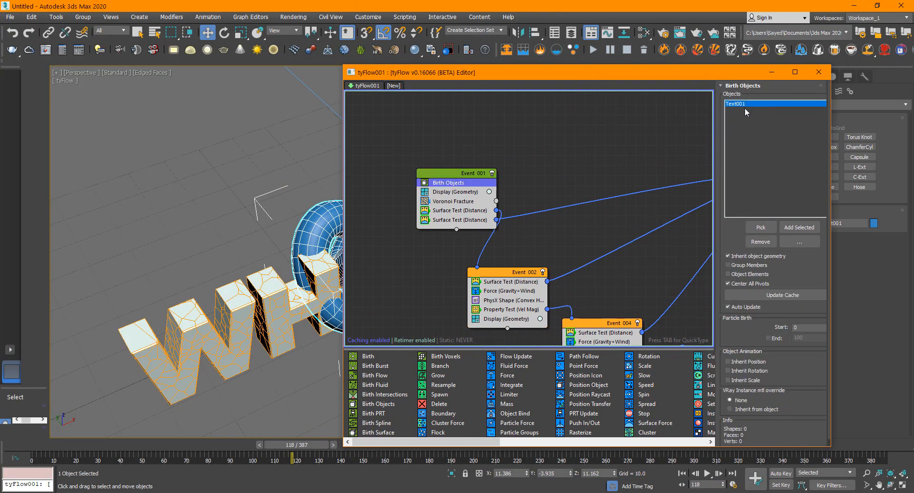
pyautogui.click(760, 242)
pyautogui.click(761, 227)
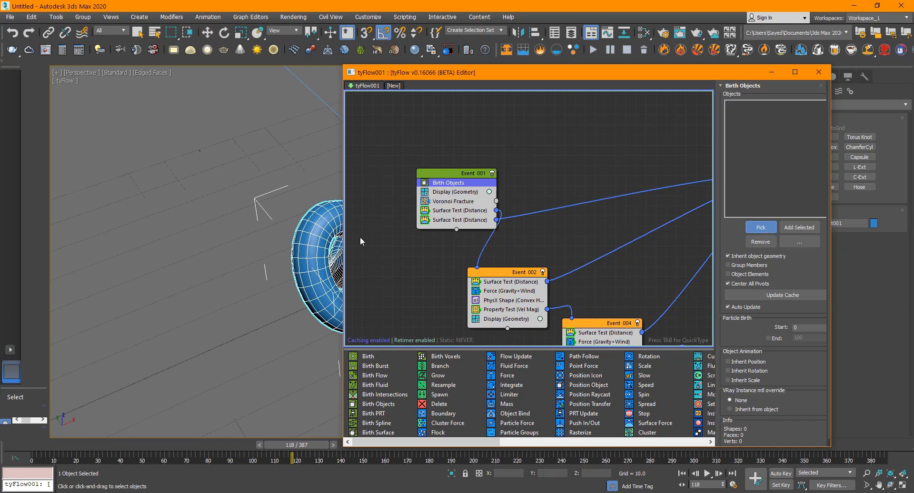
pyautogui.click(320, 232)
# Hide the original torus knot so only its tyFlow particles remain, and minimize the tyFlow editor
pyautogui.rightClick(322, 232)
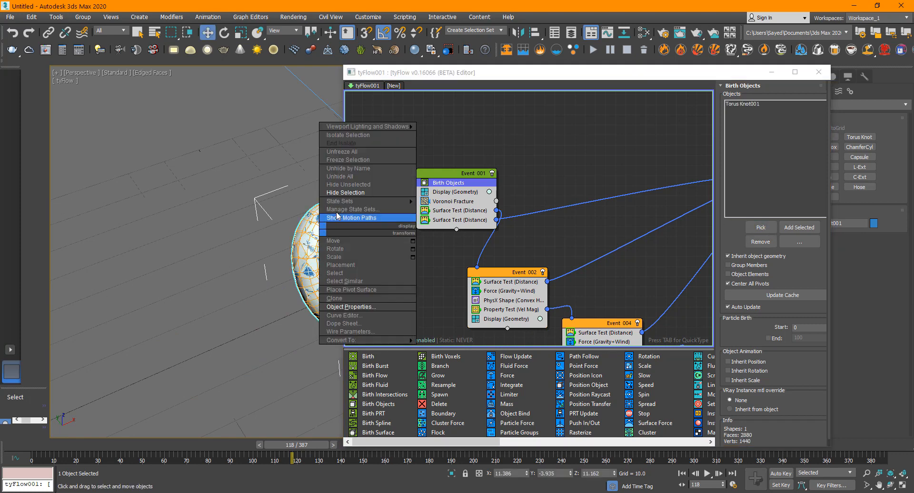
pyautogui.click(580, 152)
pyautogui.click(771, 72)
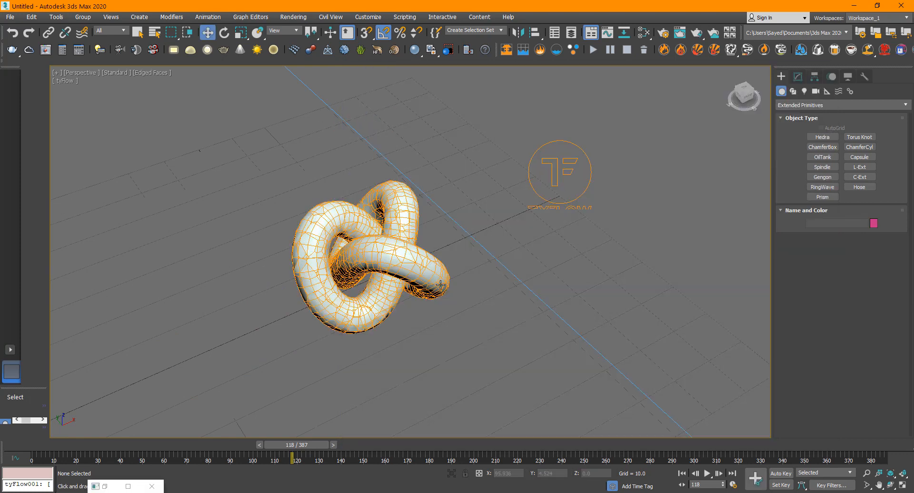
# Play the torus knot disintegration without edges to frame 211, then scrub back to frame 88 with edges displayed
pyautogui.press('F4')
pyautogui.keyDown('alt'); pyautogui.moveTo(346, 309); pyautogui.dragTo(216, 339, button='middle'); pyautogui.keyUp('alt')
pyautogui.press('/')
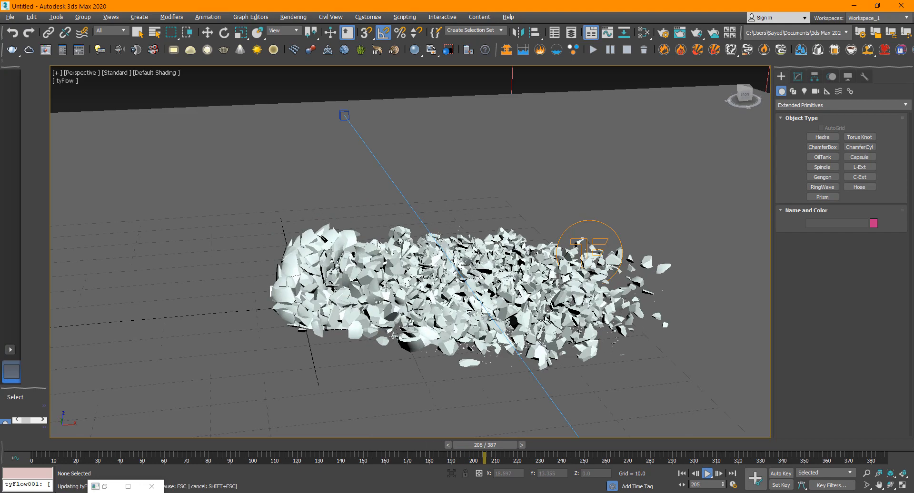
pyautogui.press('w')
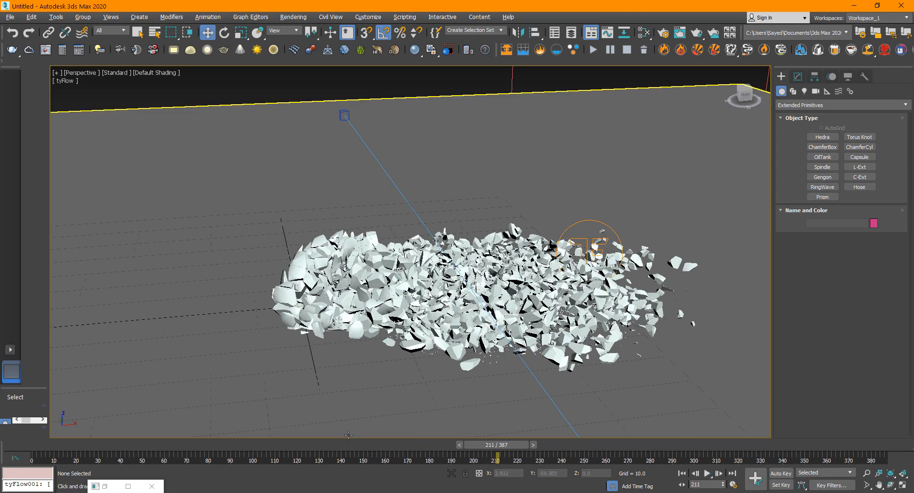
pyautogui.moveTo(353, 449); pyautogui.dragTo(329, 447)
pyautogui.press('F4')
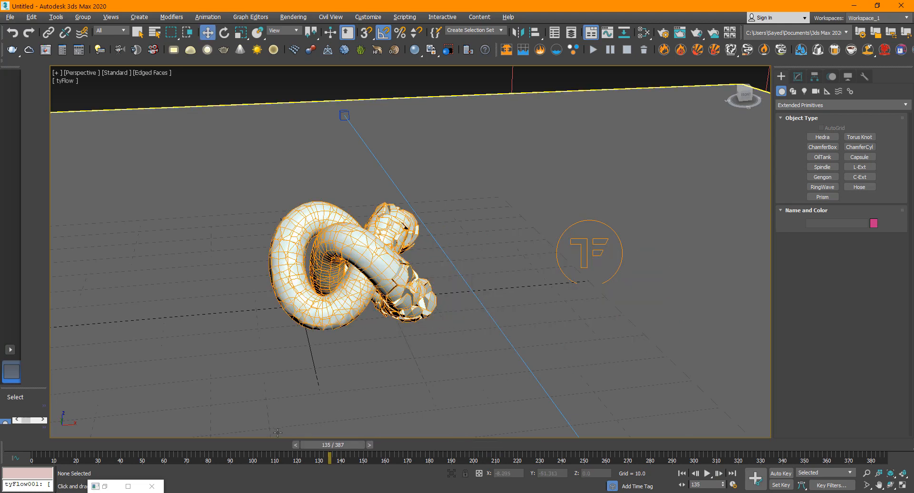
pyautogui.moveTo(274, 445); pyautogui.dragTo(230, 445)
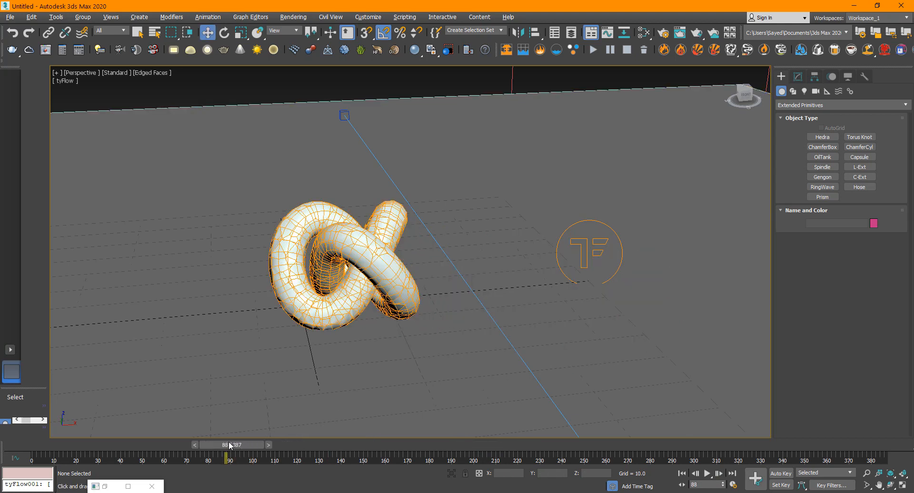
# Set the Voronoi Fracture points in Event 001 to 2000, close the tyFlow editor, and return to the torus knot scene
pyautogui.click(128, 486)
pyautogui.doubleClick(228, 5)
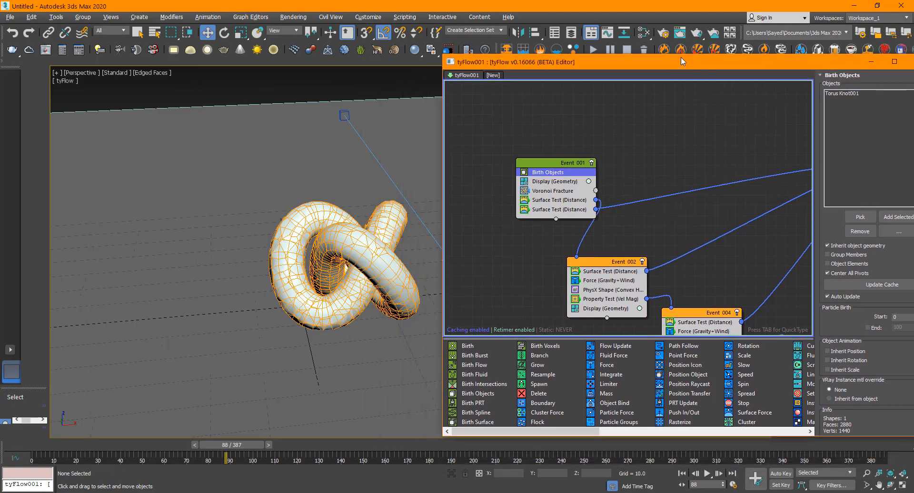
pyautogui.moveTo(758, 61); pyautogui.dragTo(679, 63)
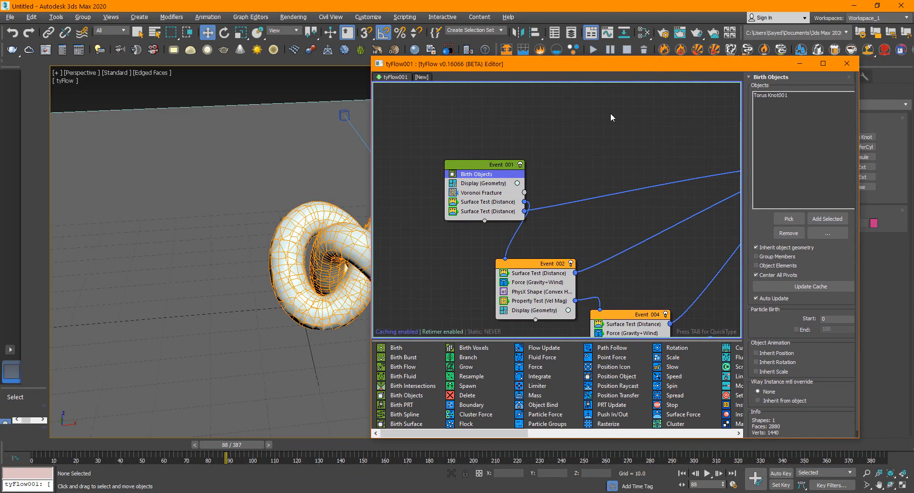
pyautogui.click(481, 193)
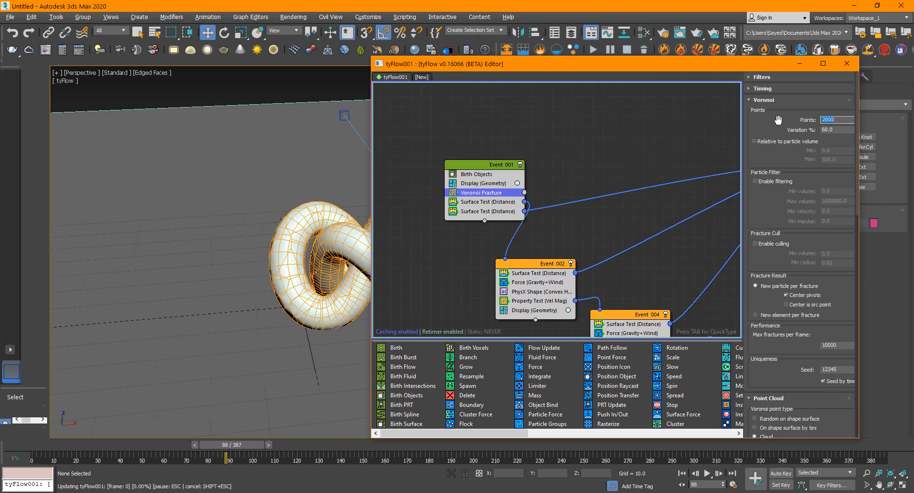
pyautogui.click(846, 63)
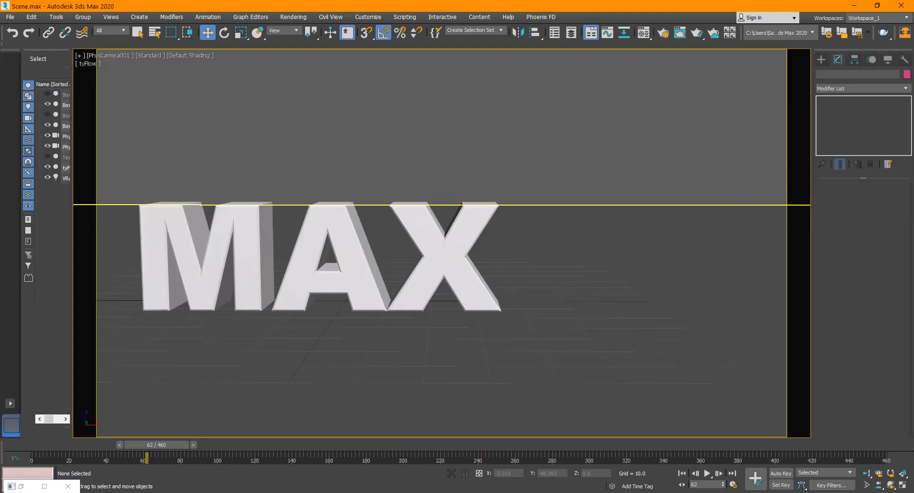
pyautogui.click(338, 453)
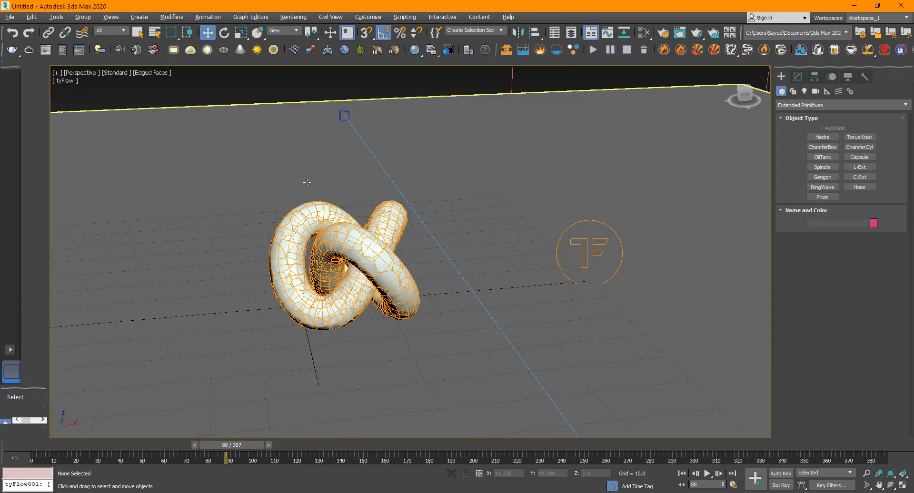
# Play the refractured torus knot simulation without edges to frame 186 and examine the flying fragments up close
pyautogui.moveTo(357, 167); pyautogui.dragTo(336, 184, button='middle')
pyautogui.press('F4')
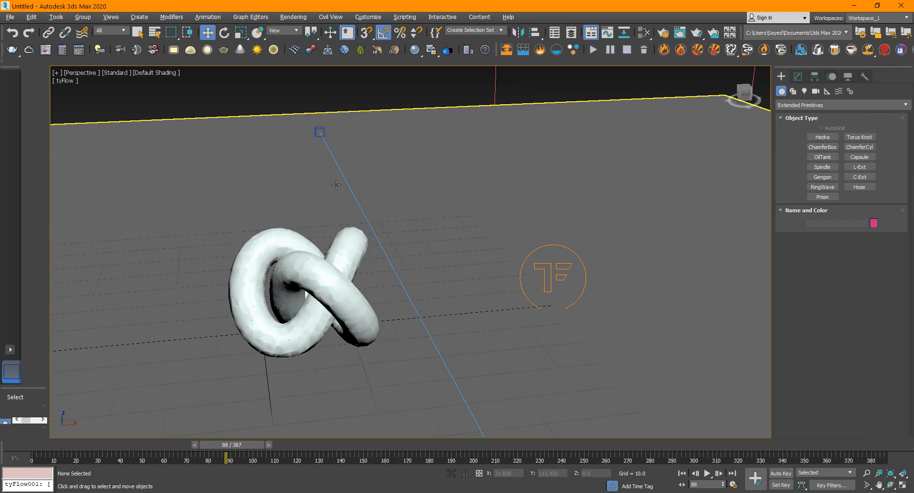
pyautogui.press('/')
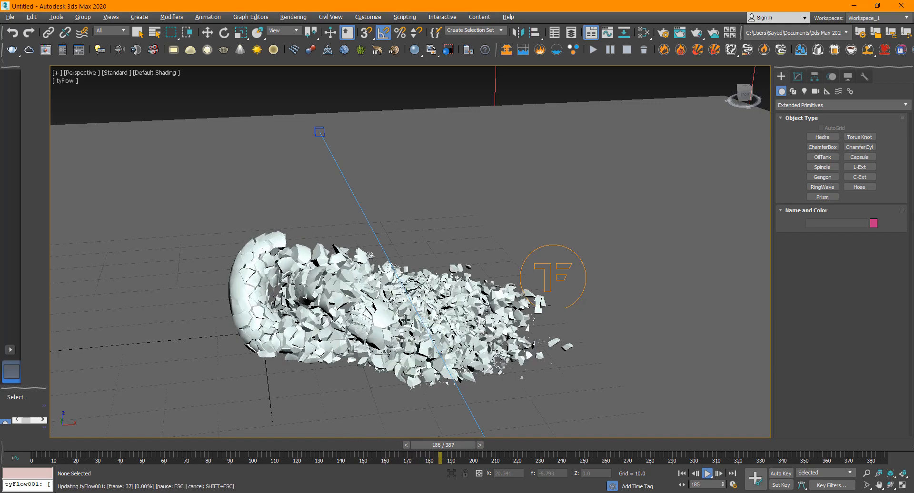
pyautogui.press('Escape')
pyautogui.keyDown('alt'); pyautogui.moveTo(418, 319); pyautogui.dragTo(307, 262, button='middle'); pyautogui.keyUp('alt')
pyautogui.scroll(3, 344, 293)
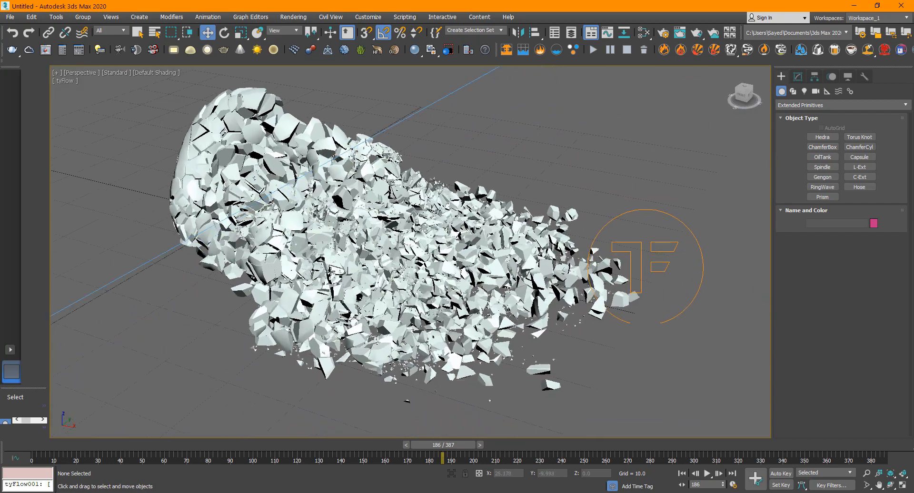
# Resume the simulation from a wider viewpoint and stop it at frame 211
pyautogui.scroll(-3, 329, 271)
pyautogui.keyDown('alt'); pyautogui.moveTo(338, 292); pyautogui.dragTo(370, 294, button='middle'); pyautogui.keyUp('alt')
pyautogui.press('/')
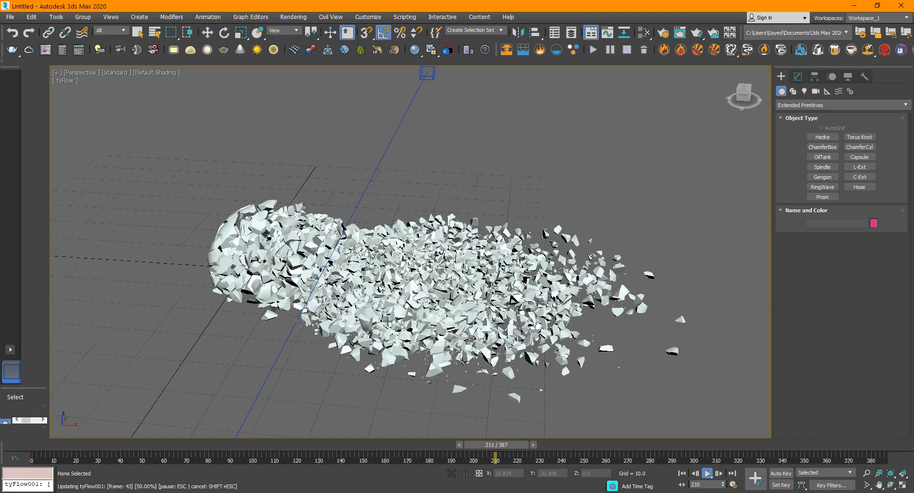
pyautogui.press('Escape')
pyautogui.moveTo(380, 284)
pyautogui.keyDown('alt'); pyautogui.mouseDown(button='middle')
pyautogui.moveTo(419, 259)
pyautogui.moveTo(379, 273)
pyautogui.mouseUp(button='middle'); pyautogui.keyUp('alt')
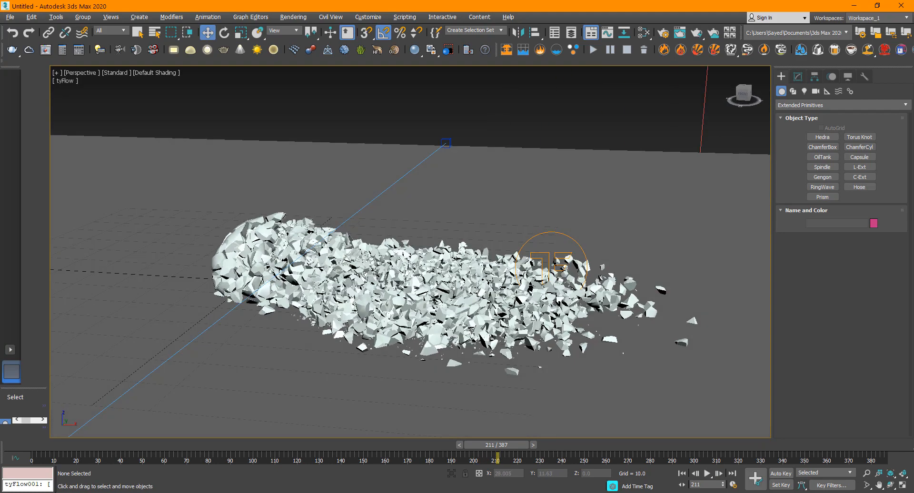
# Create a tall box wall about 496 wide and 22 thick along the floor's far edge, and move it further back
pyautogui.scroll(-2, 319, 271)
pyautogui.keyDown('alt'); pyautogui.moveTo(319, 271); pyautogui.dragTo(380, 298, button='middle'); pyautogui.keyUp('alt')
pyautogui.scroll(-4, 381, 273)
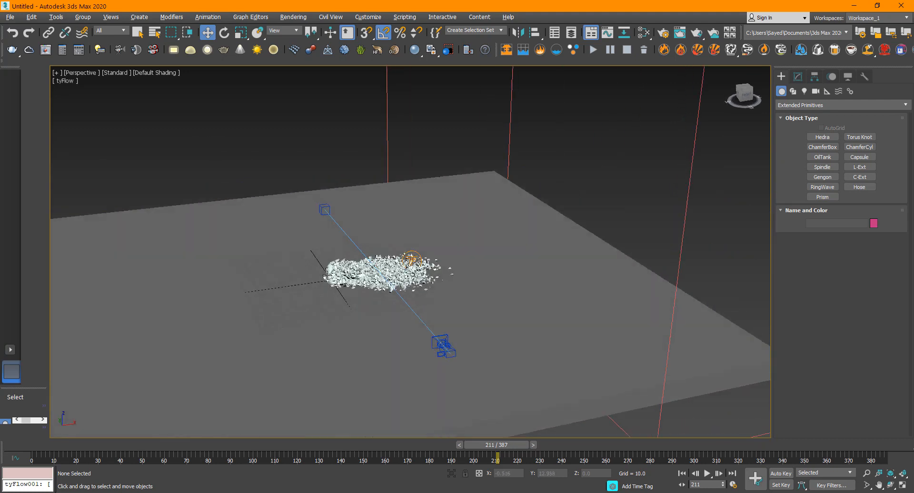
pyautogui.click(804, 91)
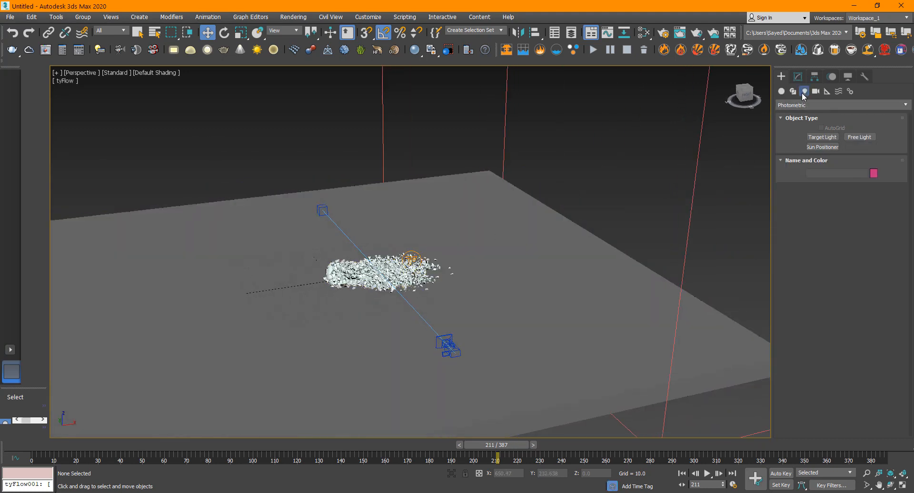
pyautogui.click(781, 91)
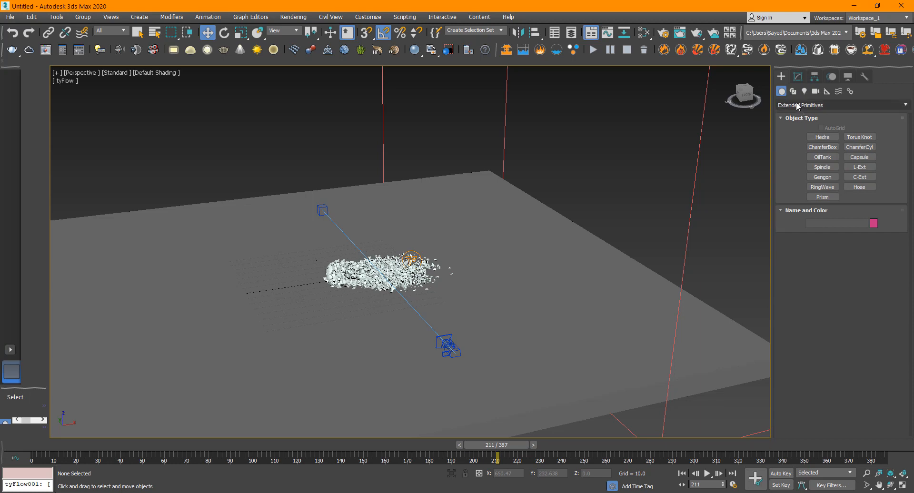
pyautogui.click(800, 105)
pyautogui.click(800, 116)
pyautogui.click(822, 138)
pyautogui.scroll(-5, 507, 243)
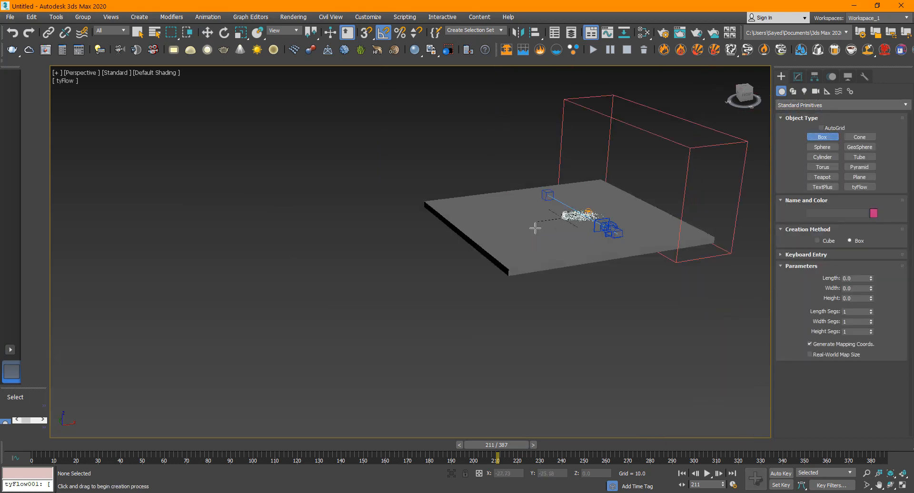
pyautogui.moveTo(436, 204); pyautogui.dragTo(637, 177)
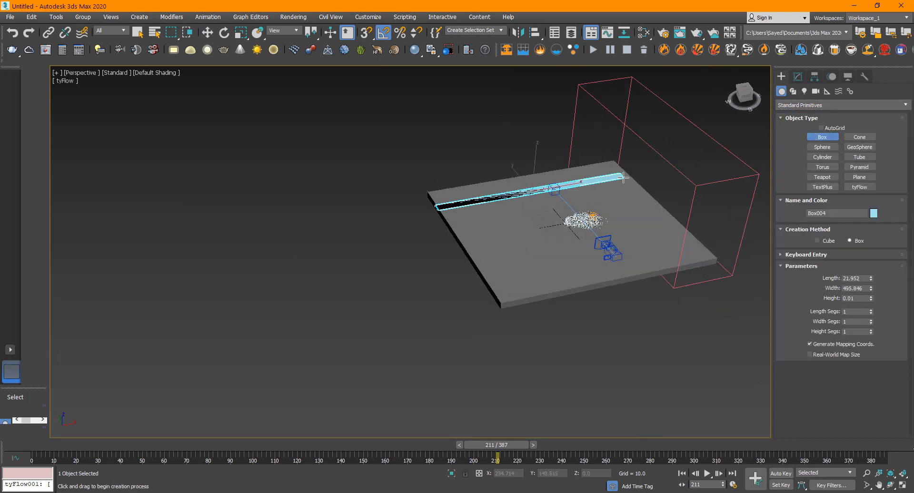
pyautogui.click(595, 60)
pyautogui.press('w')
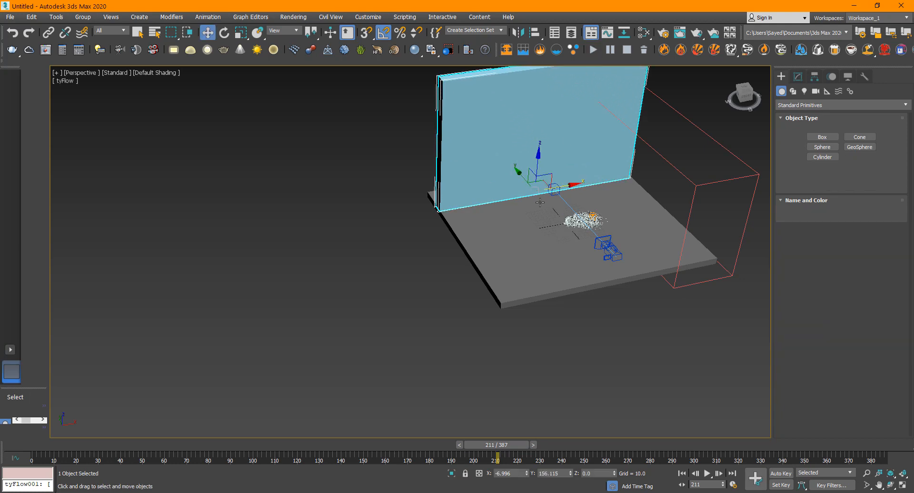
pyautogui.moveTo(519, 173)
pyautogui.mouseDown()
pyautogui.moveTo(504, 147)
pyautogui.moveTo(511, 163)
pyautogui.moveTo(503, 165)
pyautogui.mouseUp()
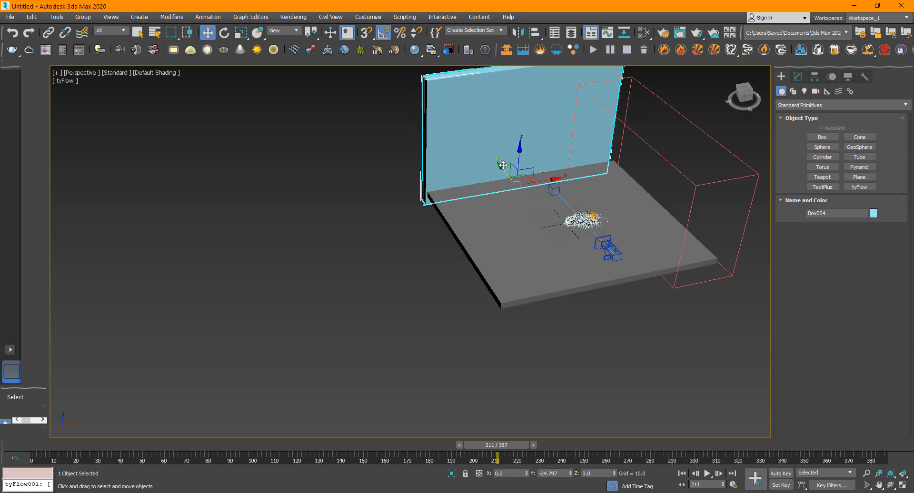
# Widen the backdrop wall to about 146 percent along its length and assign it the grey Standard material
pyautogui.press('r')
pyautogui.moveTo(476, 193); pyautogui.dragTo(461, 192)
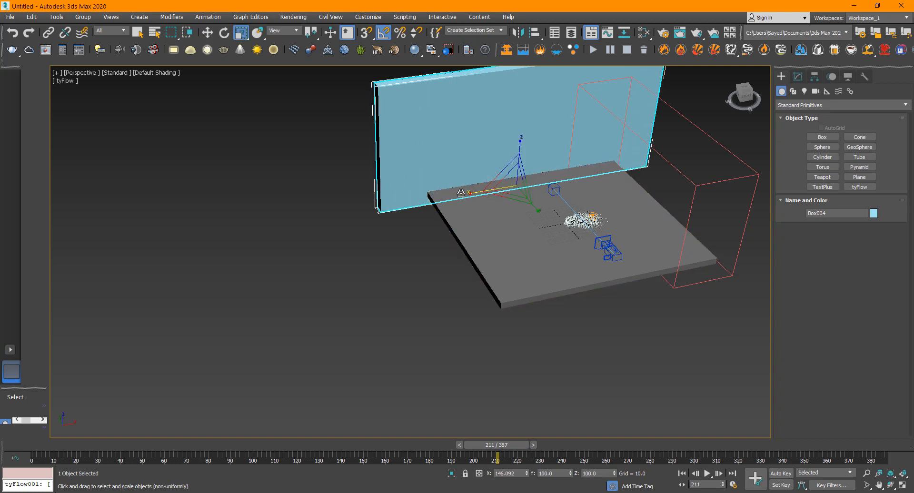
pyautogui.press('m')
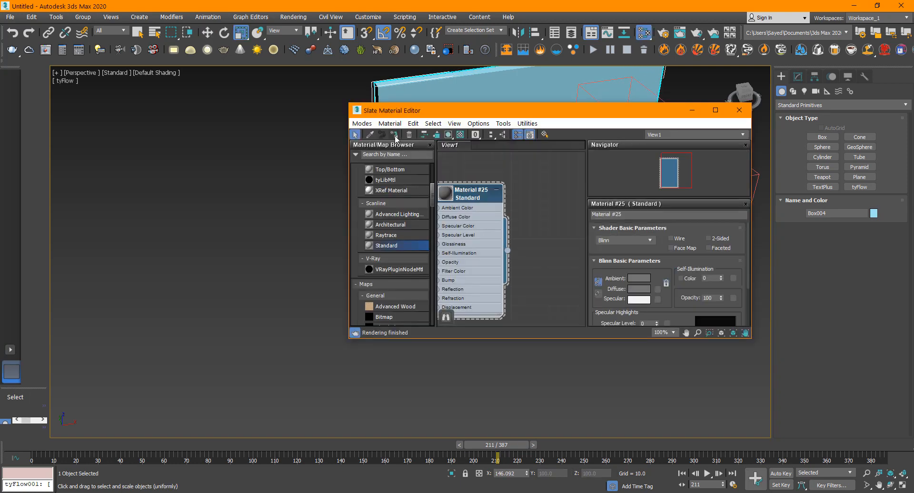
pyautogui.click(394, 135)
pyautogui.click(739, 110)
# Set the production renderer to V-Ray Next, update 3.1
pyautogui.scroll(3, 578, 205)
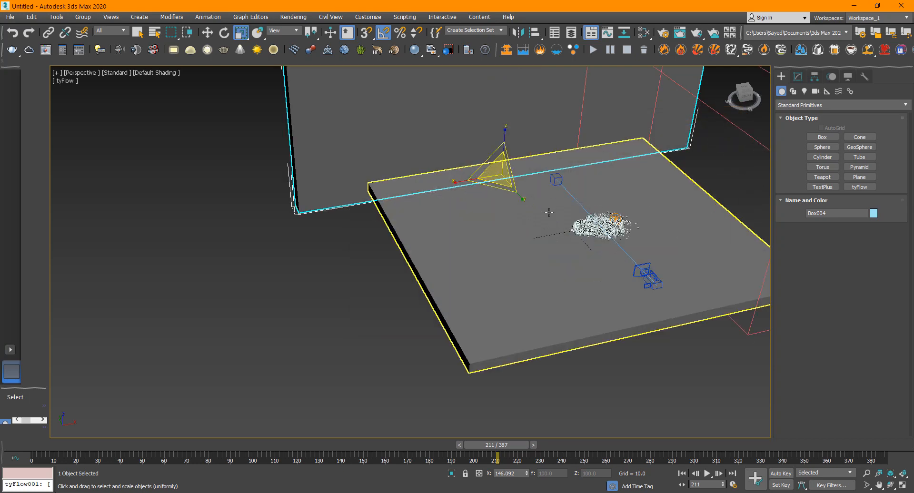
pyautogui.moveTo(574, 205); pyautogui.dragTo(435, 223, button='middle')
pyautogui.scroll(5, 435, 223)
pyautogui.press('w')
pyautogui.click(294, 17)
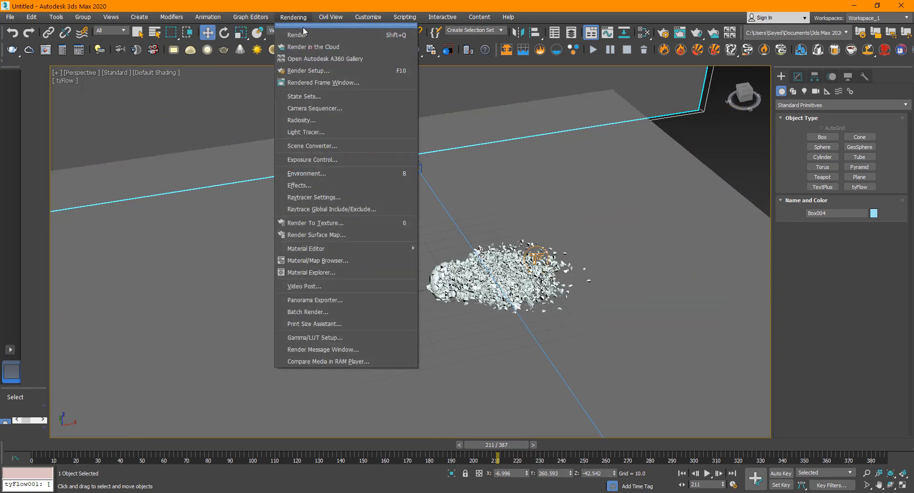
pyautogui.click(309, 72)
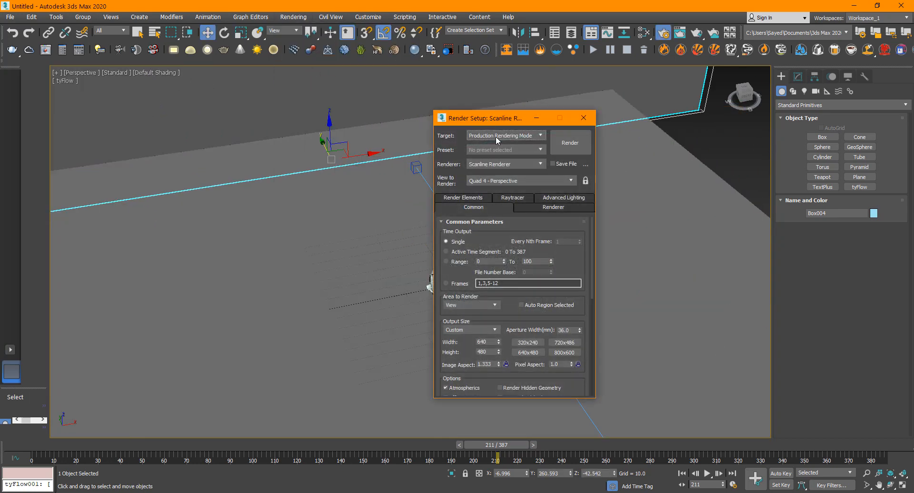
pyautogui.click(493, 166)
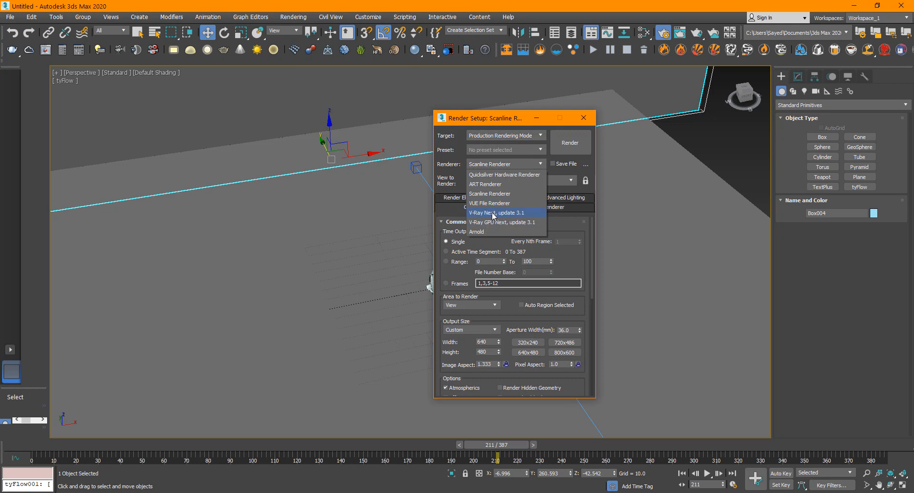
pyautogui.click(493, 214)
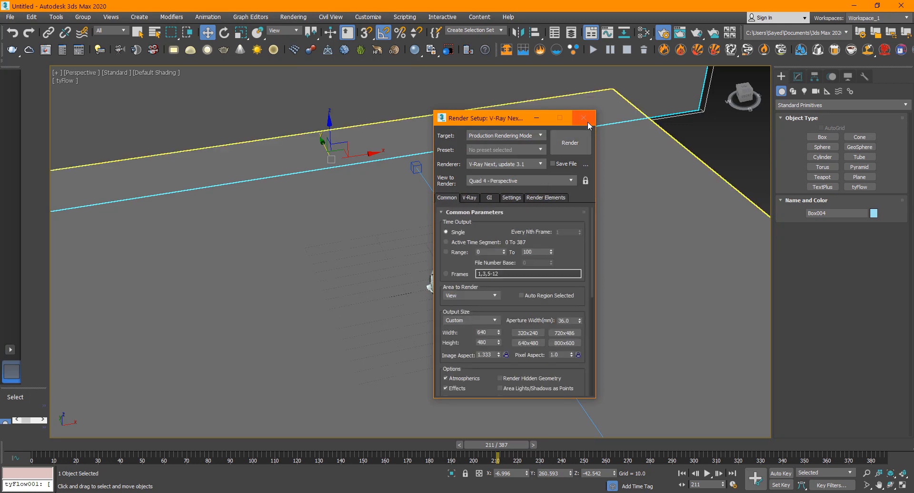
pyautogui.click(584, 118)
# Create a dome-type VRayLight on the floor among the torus knot fragments
pyautogui.click(804, 91)
pyautogui.click(809, 104)
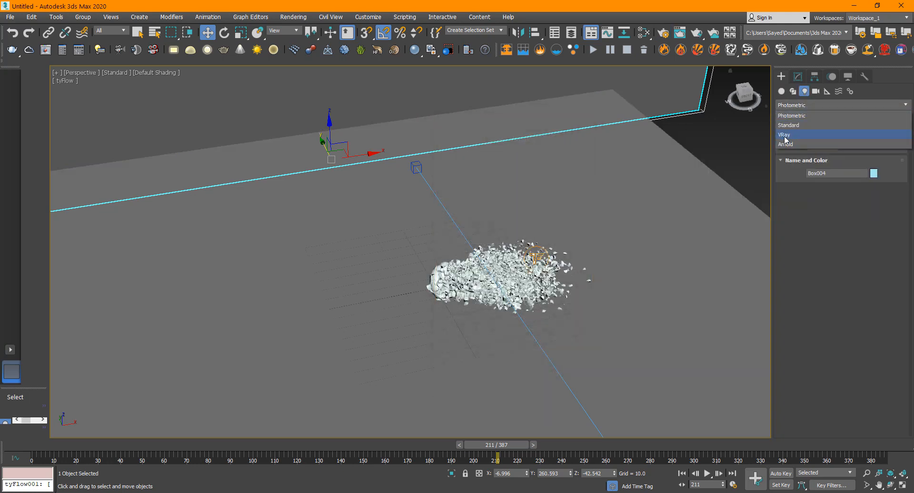
pyautogui.click(804, 144)
pyautogui.click(832, 137)
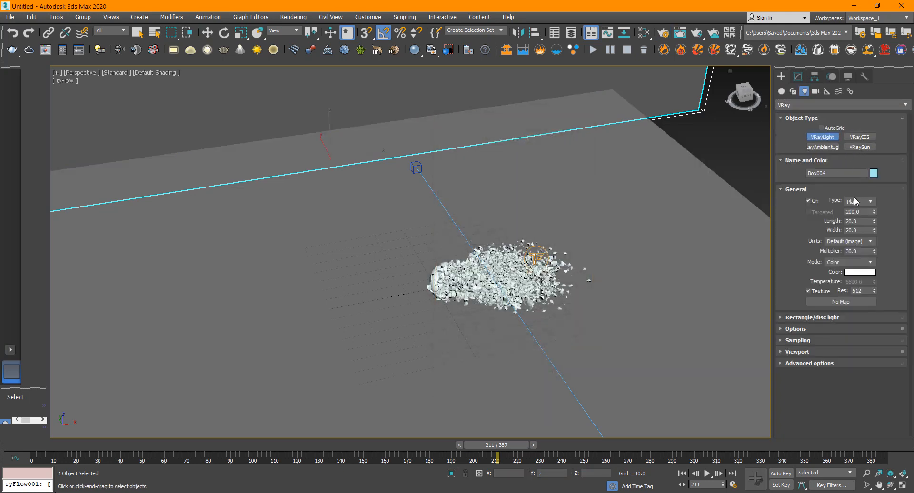
pyautogui.click(858, 218)
pyautogui.click(538, 269)
pyautogui.rightClick(539, 269)
# Scale the dome light down to roughly half its size and raise it to about Z 68
pyautogui.press('r')
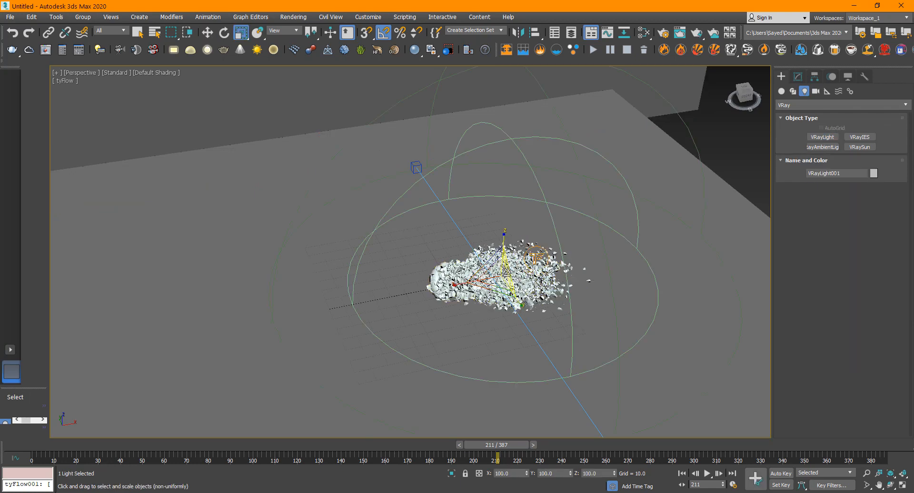
pyautogui.moveTo(497, 274); pyautogui.dragTo(391, 322)
pyautogui.press('w')
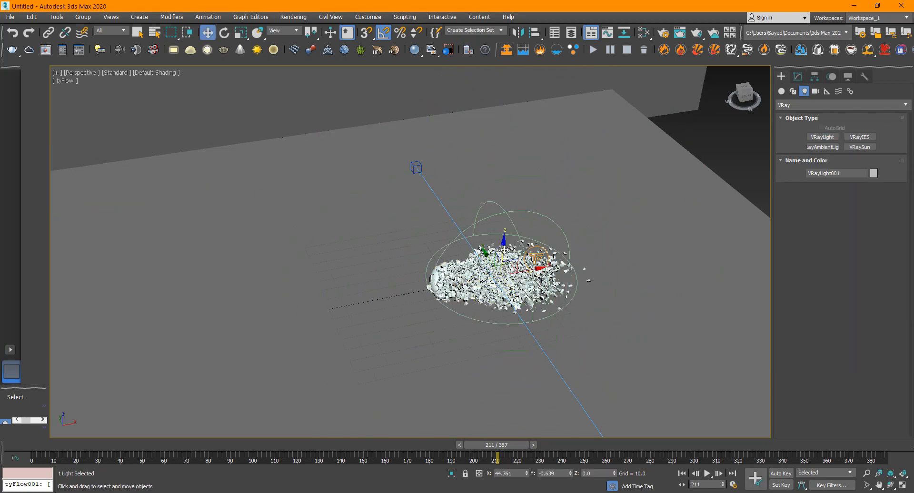
pyautogui.moveTo(505, 252); pyautogui.dragTo(497, 210)
# Look through PhysCamera001 and set the animation to frame 163
pyautogui.press('c')
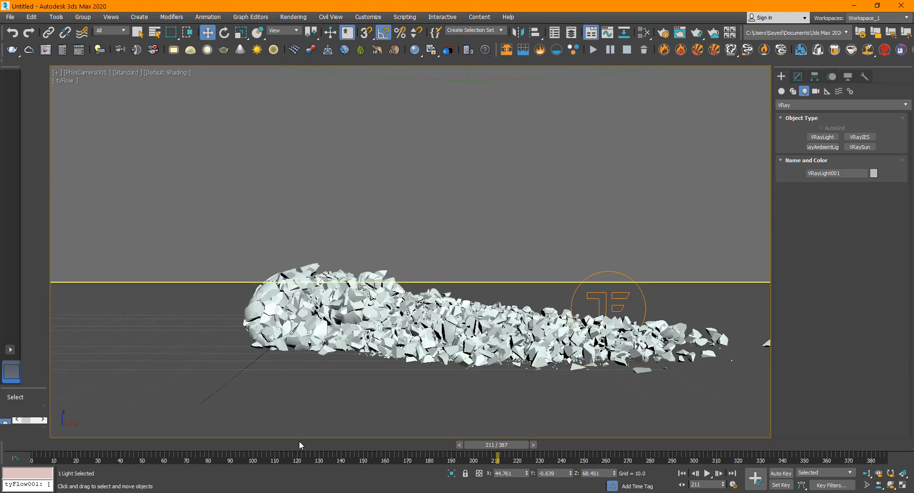
pyautogui.moveTo(300, 444); pyautogui.dragTo(396, 445)
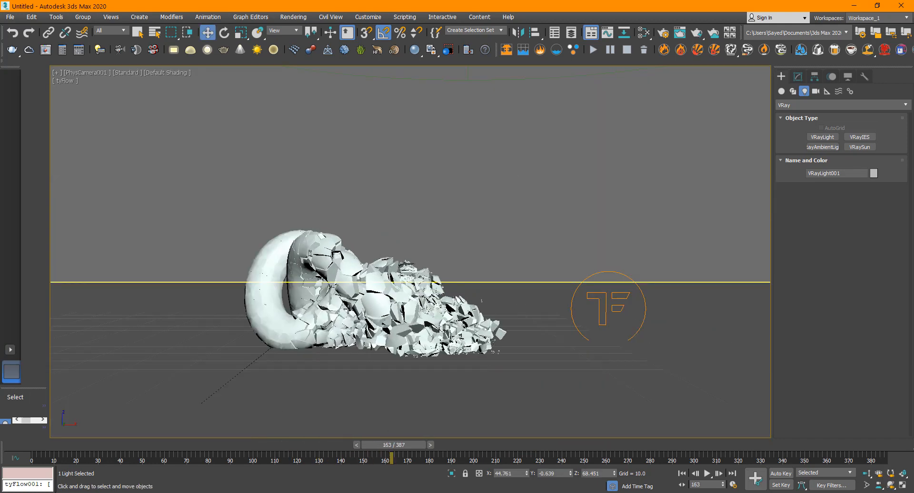
# Check the camera viewport's quality and shading options and the render settings for an interactive render mode
pyautogui.click(131, 75)
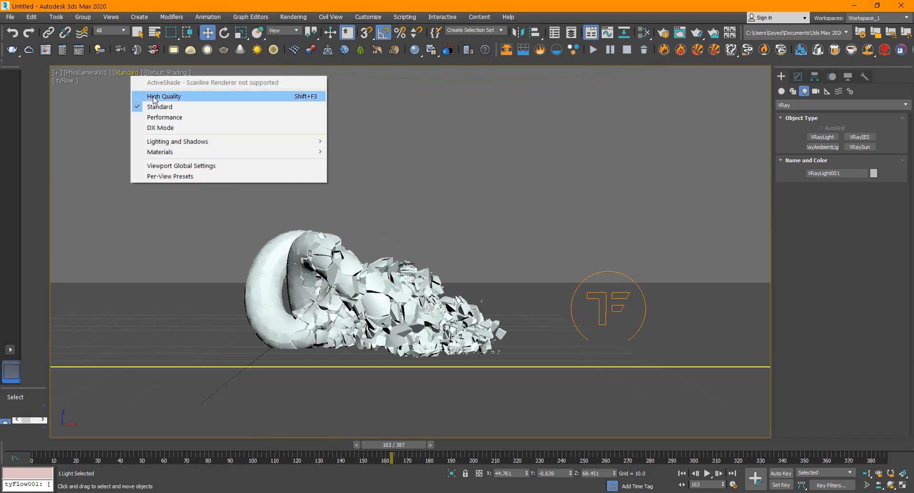
pyautogui.click(163, 72)
pyautogui.click(165, 74)
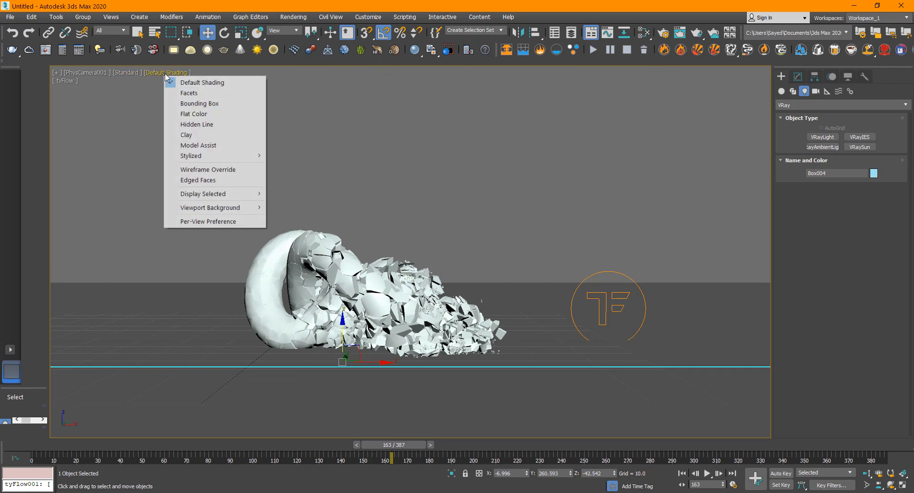
pyautogui.click(103, 75)
pyautogui.click(129, 72)
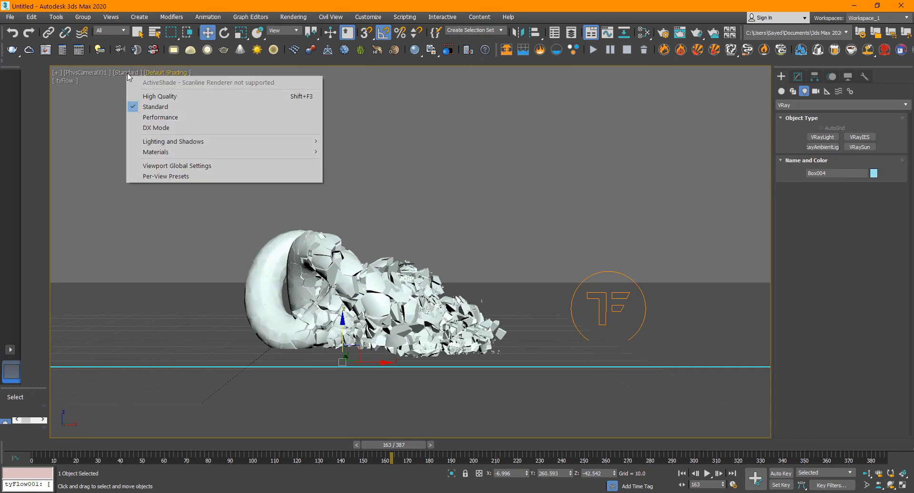
pyautogui.click(87, 74)
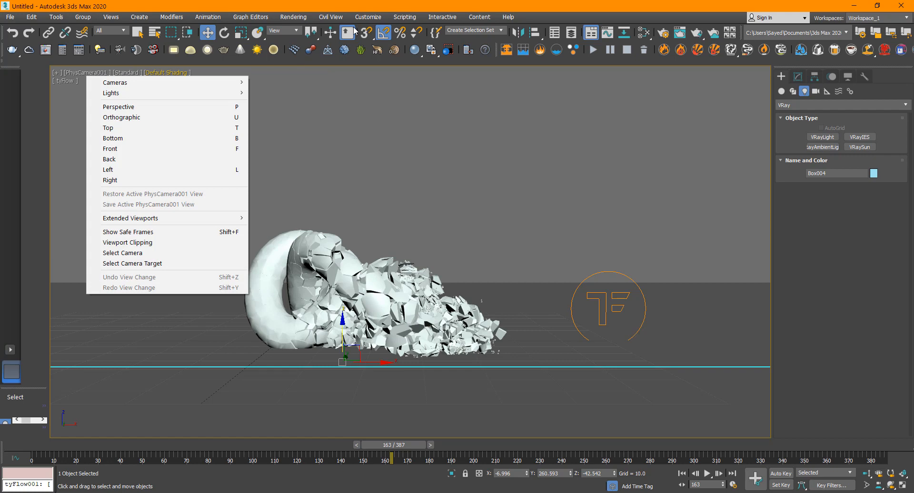
pyautogui.click(304, 17)
pyautogui.click(310, 71)
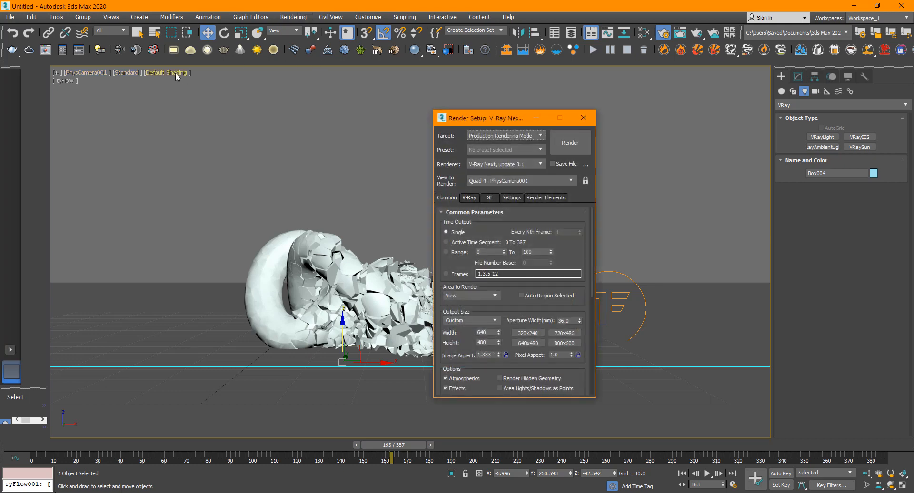
pyautogui.click(583, 118)
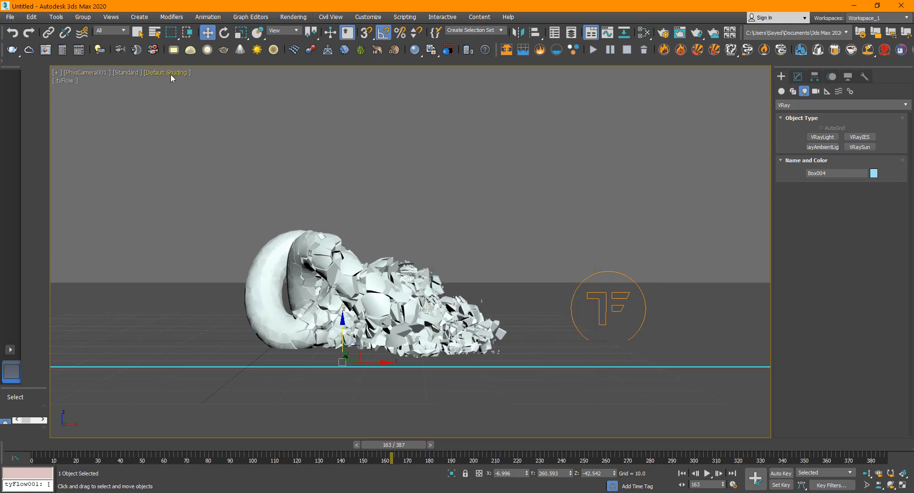
pyautogui.click(172, 73)
pyautogui.click(119, 73)
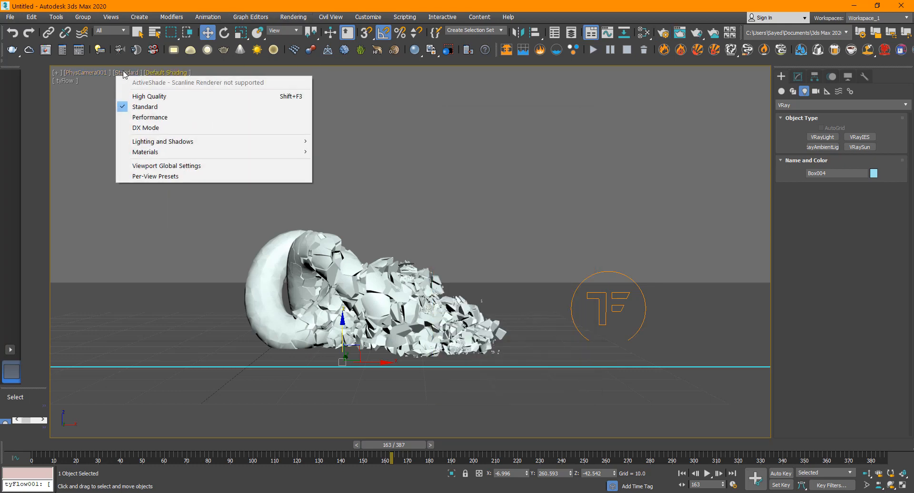
pyautogui.click(145, 107)
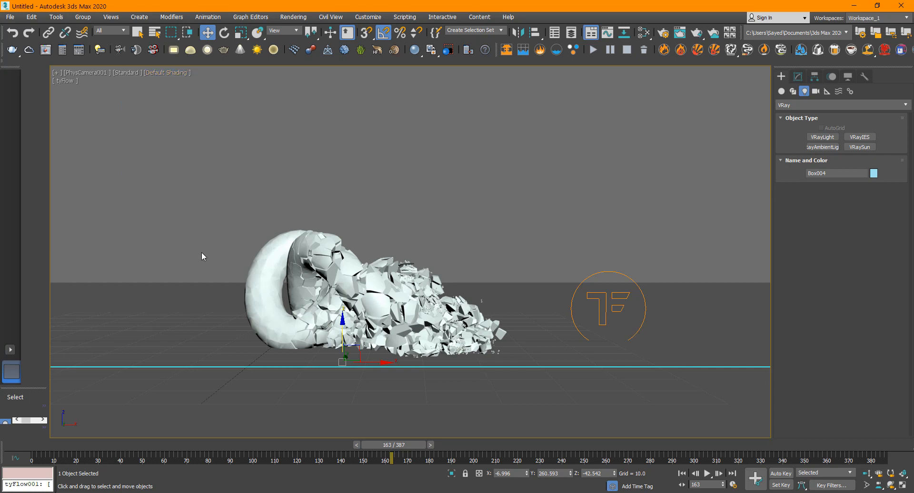
pyautogui.click(128, 74)
pyautogui.click(91, 74)
pyautogui.click(92, 76)
pyautogui.click(127, 74)
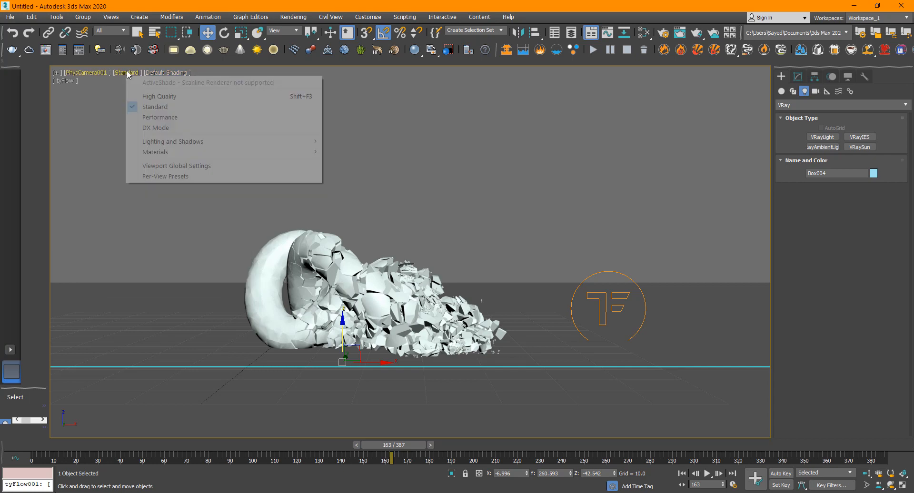
# Set the camera viewport to High Quality and start V-Ray IPR in it
pyautogui.click(172, 96)
pyautogui.click(173, 73)
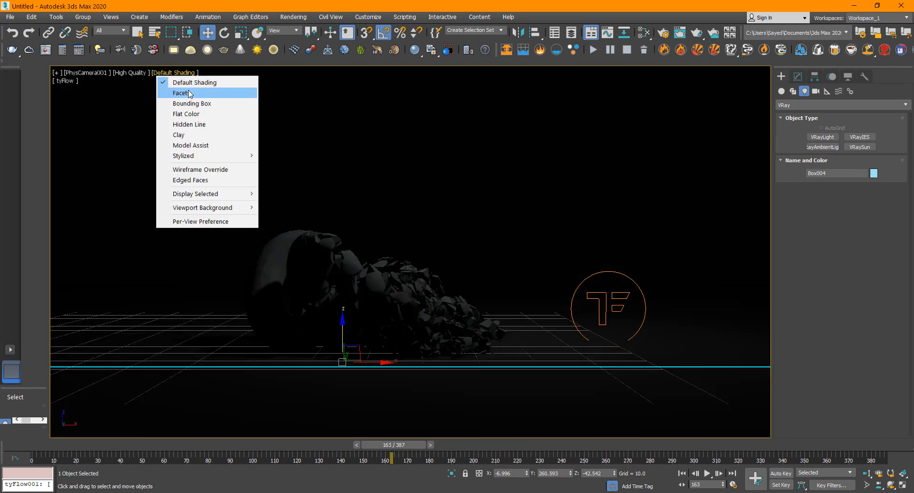
pyautogui.press('Escape')
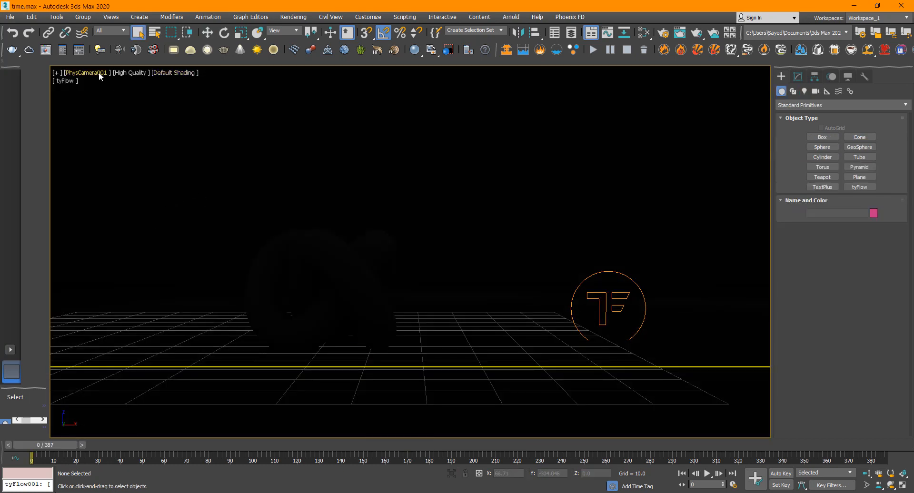
pyautogui.click(125, 74)
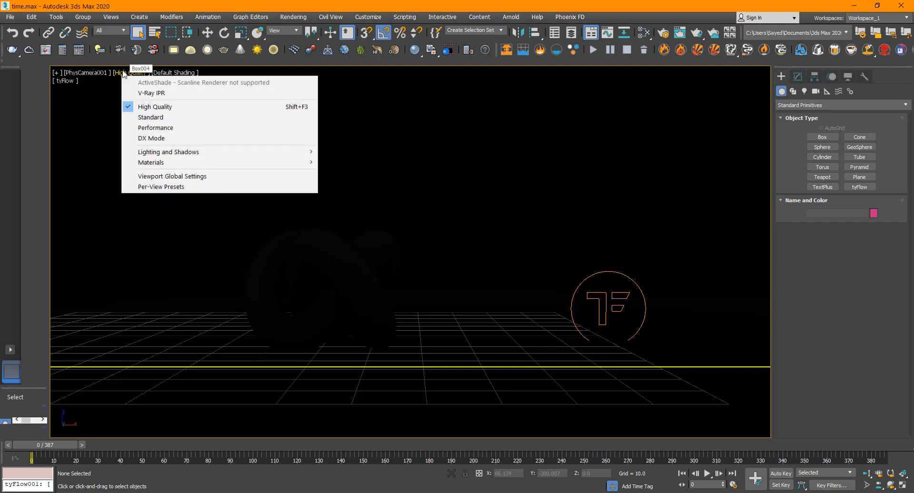
pyautogui.click(171, 97)
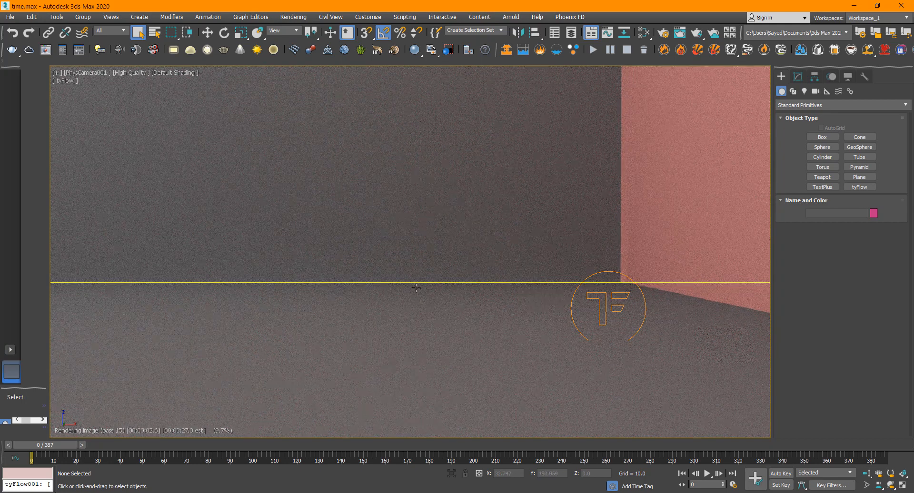
# Open the editor of the scene's tyFlow object and add a Mesh operator to the end of Event 005
pyautogui.click(628, 298)
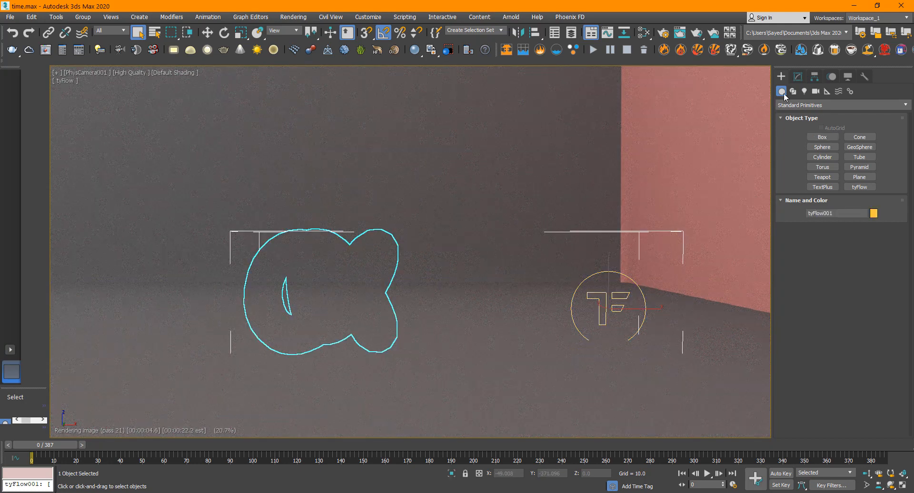
pyautogui.click(797, 77)
pyautogui.click(834, 226)
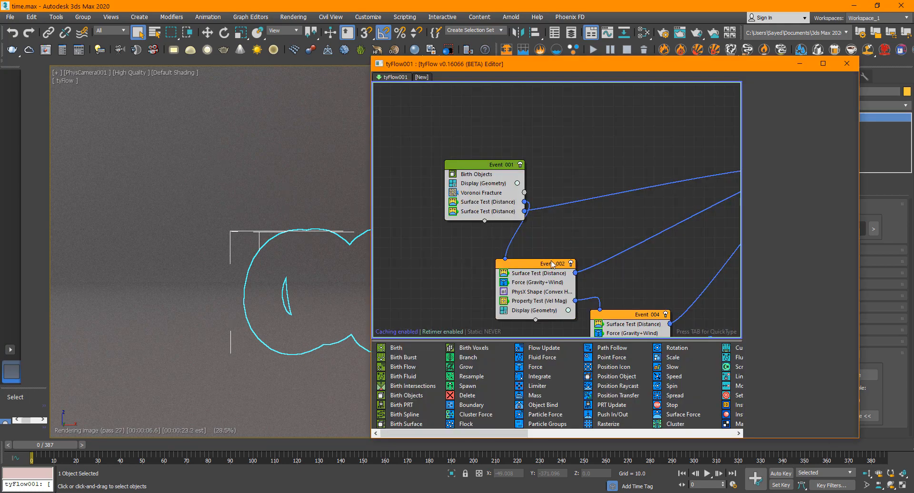
pyautogui.moveTo(478, 216); pyautogui.dragTo(404, 141, button='middle')
pyautogui.moveTo(511, 216); pyautogui.dragTo(381, 147, button='middle')
pyautogui.moveTo(570, 215); pyautogui.dragTo(540, 230, button='middle')
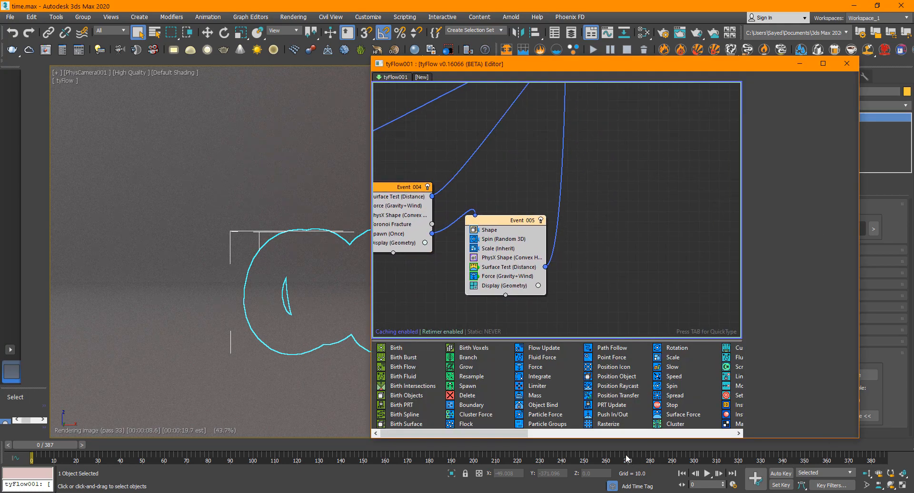
pyautogui.scroll(-6, 699, 424)
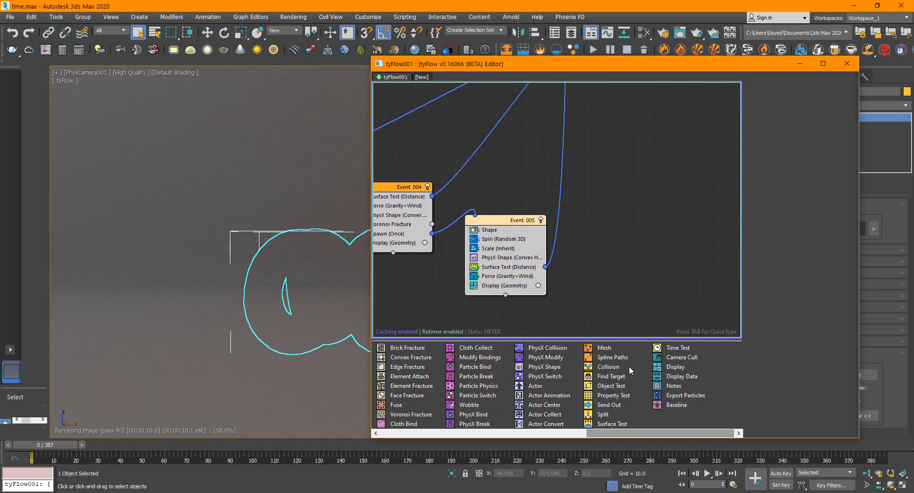
pyautogui.moveTo(602, 348); pyautogui.dragTo(531, 296)
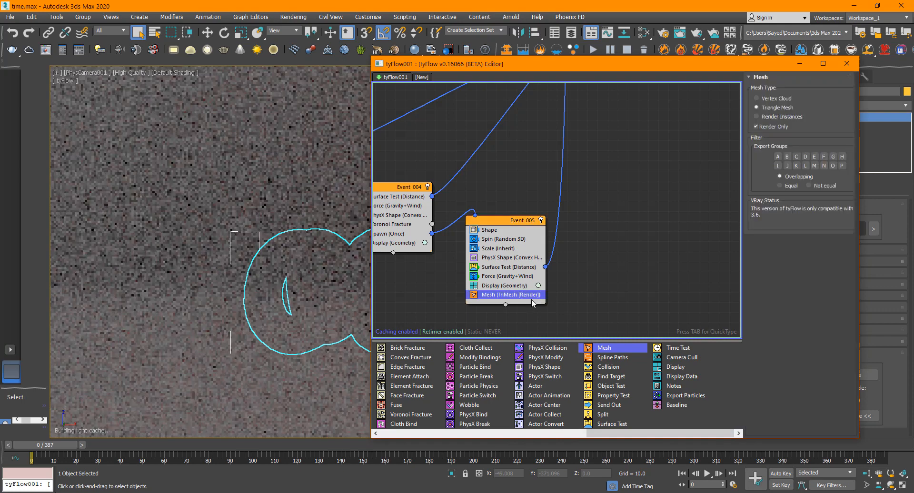
# Copy the Mesh operator from Event 005 to the end of Events 004, 002 and 001
pyautogui.moveTo(491, 304); pyautogui.dragTo(586, 330, button='middle')
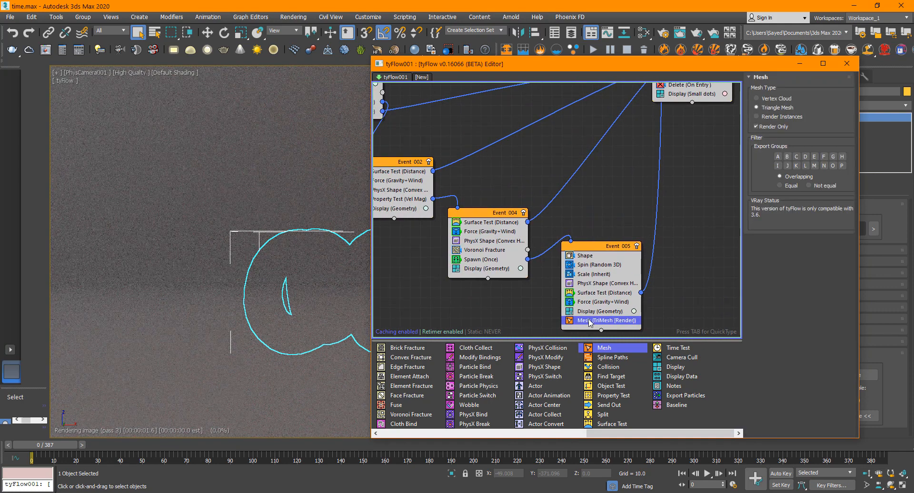
pyautogui.keyDown('shift'); pyautogui.moveTo(506, 281); pyautogui.dragTo(504, 276); pyautogui.keyUp('shift')
pyautogui.moveTo(500, 250); pyautogui.dragTo(615, 259, button='middle')
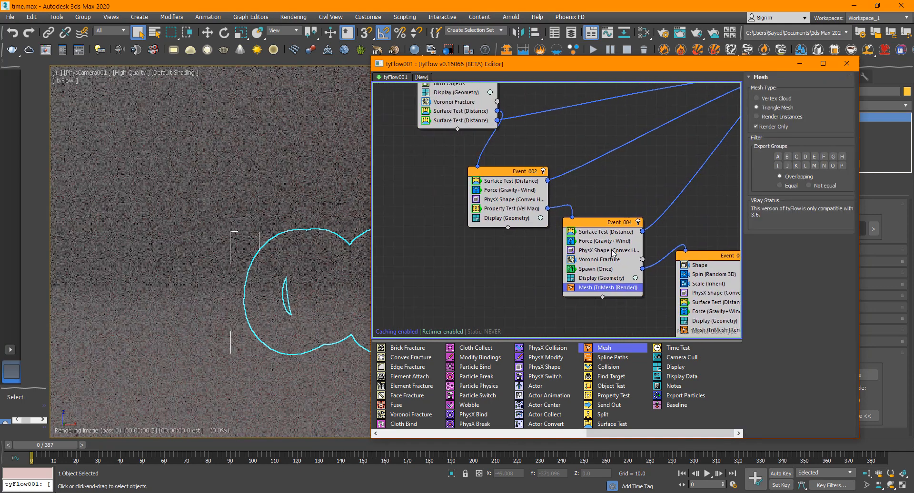
pyautogui.keyDown('shift'); pyautogui.moveTo(520, 234); pyautogui.dragTo(462, 127); pyautogui.keyUp('shift')
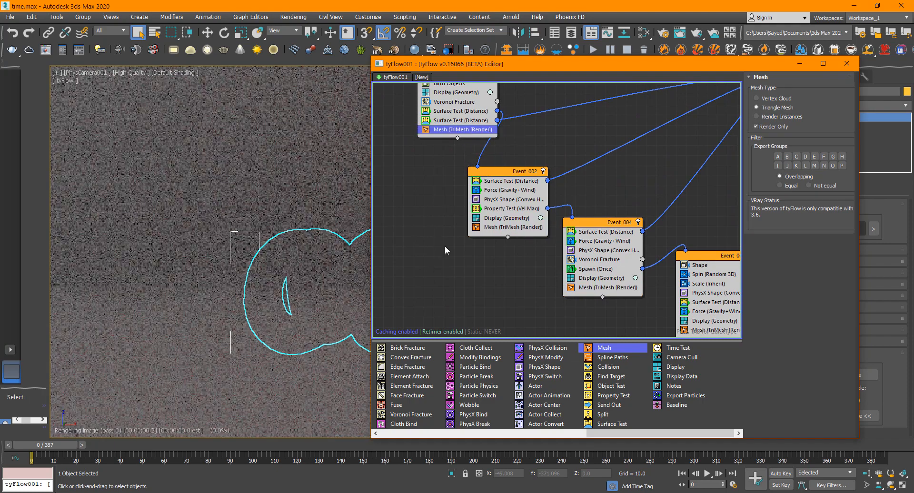
pyautogui.moveTo(500, 260); pyautogui.dragTo(448, 280, button='middle')
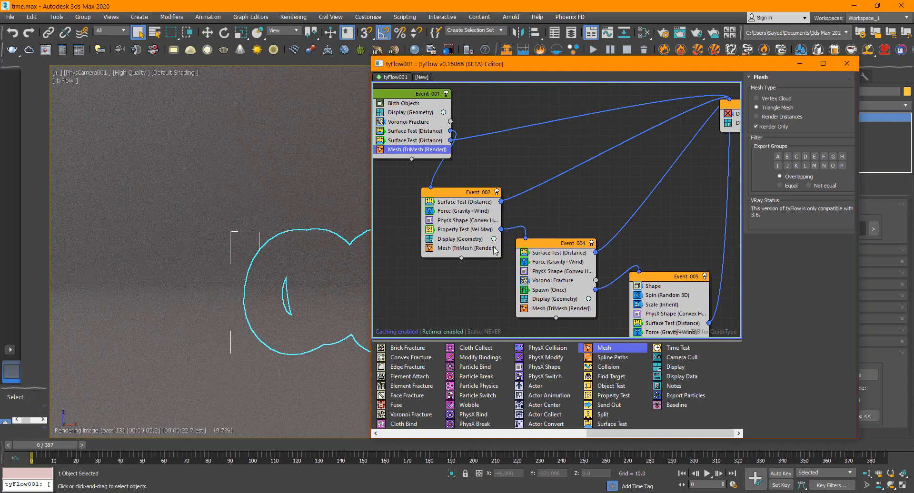
# Copy the Mesh operator to the end of the event containing the Delete operator and restart V-Ray IPR in the camera viewport
pyautogui.moveTo(495, 251); pyautogui.dragTo(468, 257, button='middle')
pyautogui.keyDown('shift'); pyautogui.moveTo(467, 257); pyautogui.dragTo(721, 138); pyautogui.keyUp('shift')
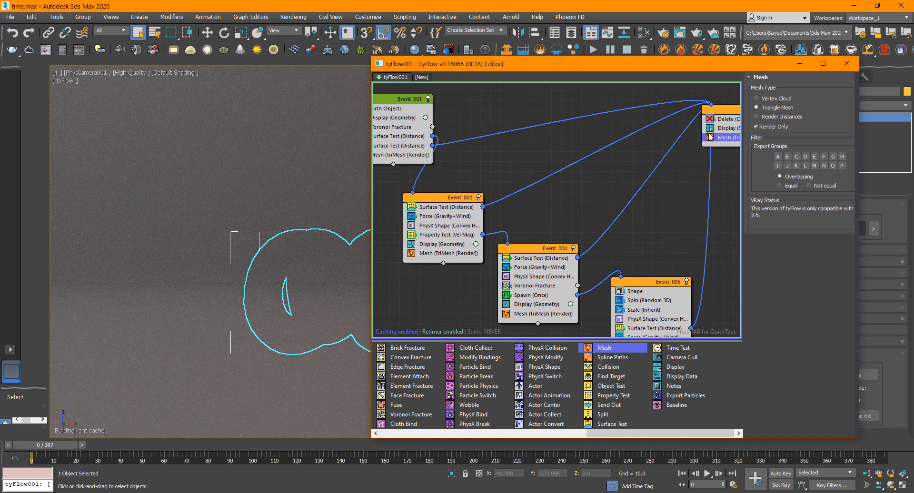
pyautogui.click(129, 72)
pyautogui.moveTo(297, 96)
pyautogui.click(381, 94)
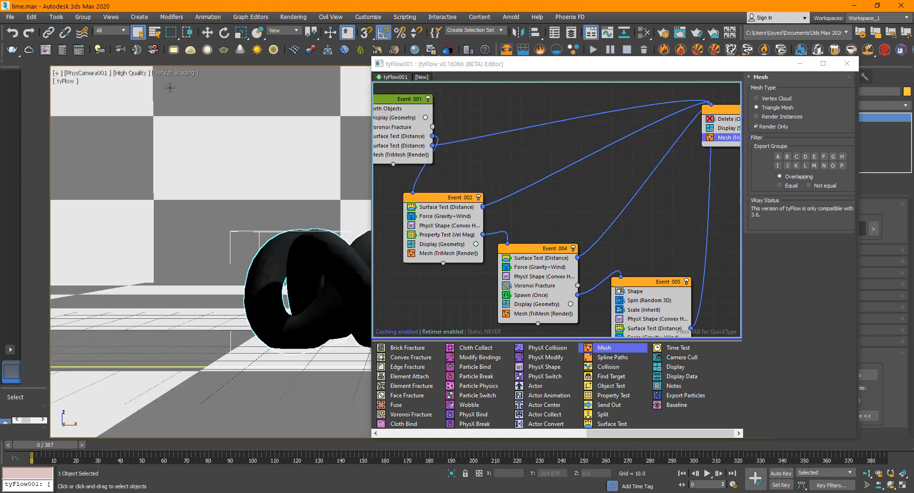
pyautogui.click(134, 73)
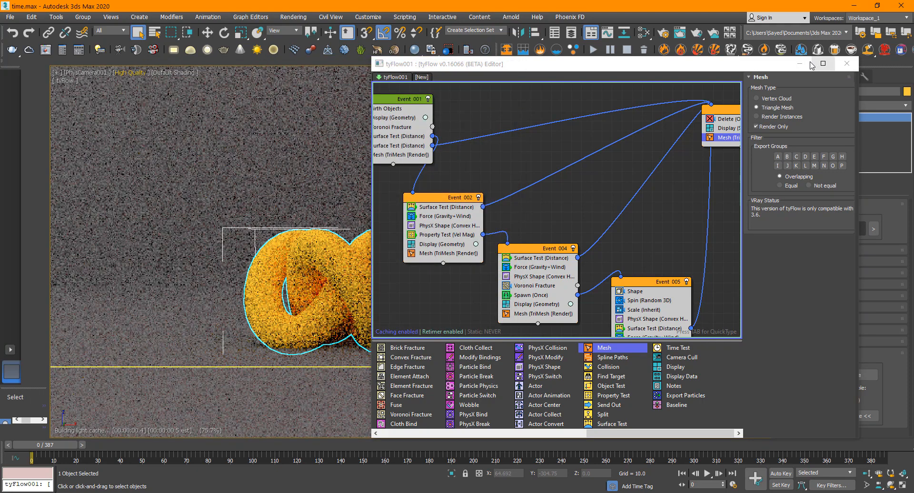
pyautogui.click(846, 63)
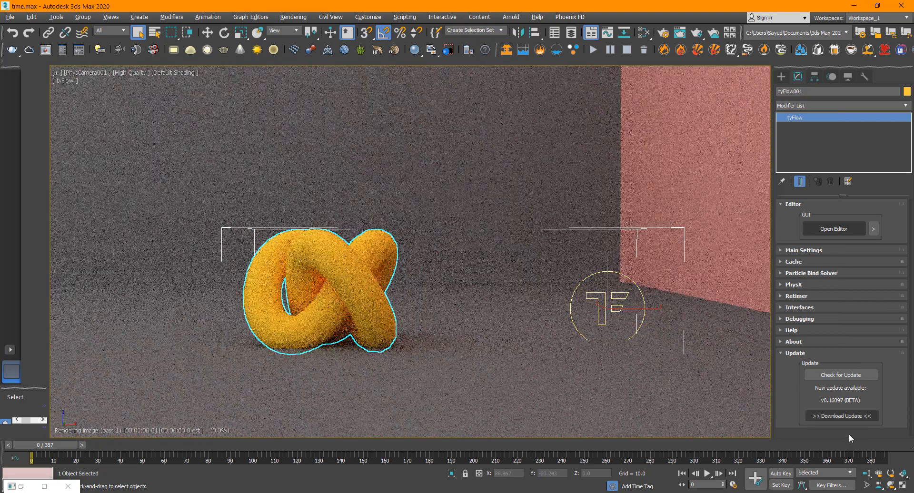
# Dolly the camera closer to the knot and preview the disintegration at frames 80, 133 and 187
pyautogui.click(867, 473)
pyautogui.moveTo(452, 347); pyautogui.dragTo(452, 296)
pyautogui.moveTo(57, 444); pyautogui.dragTo(212, 448)
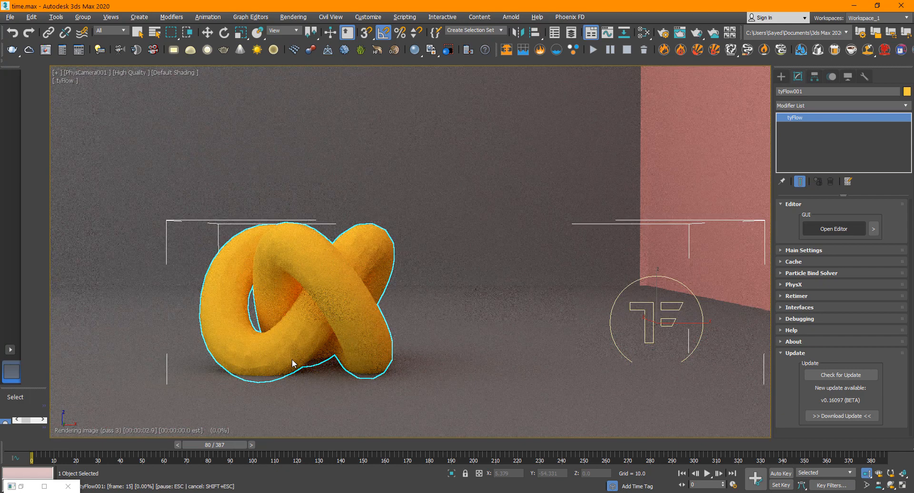
pyautogui.click(333, 445)
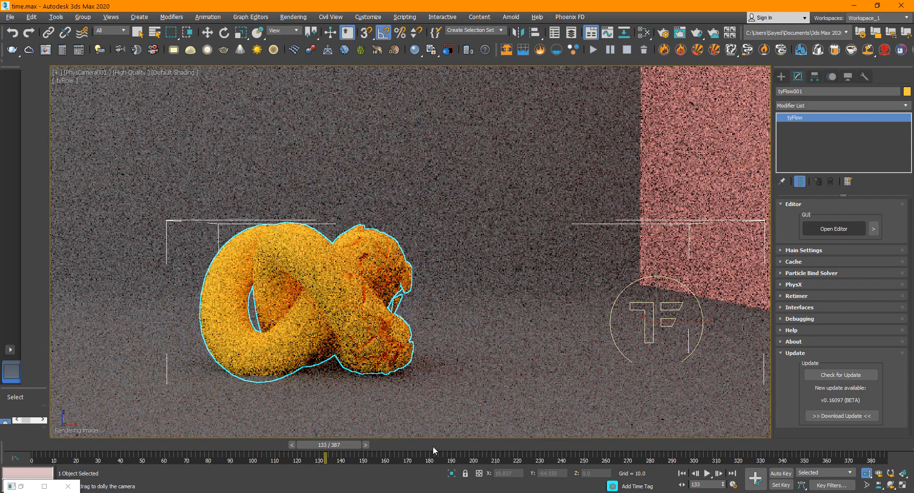
pyautogui.click(462, 444)
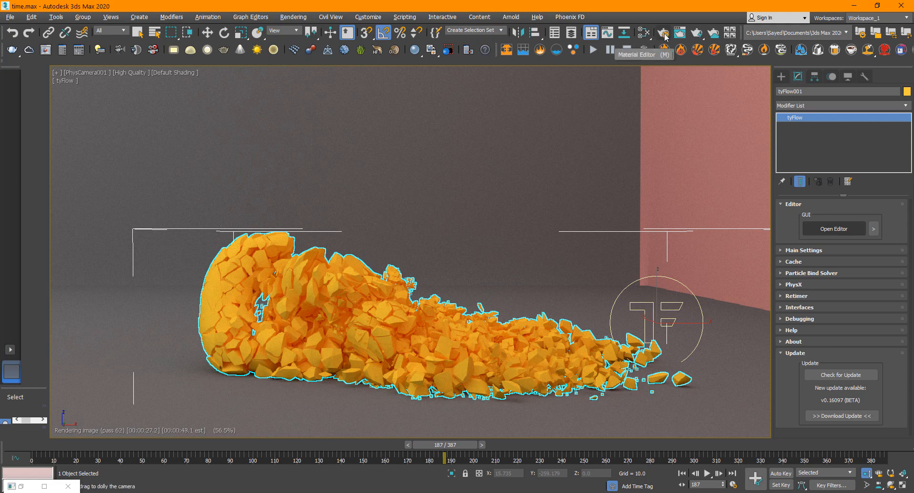
# Stop V-Ray IPR in the camera viewport and set the render output size to HDTV (video) at 1920x1080
pyautogui.click(142, 74)
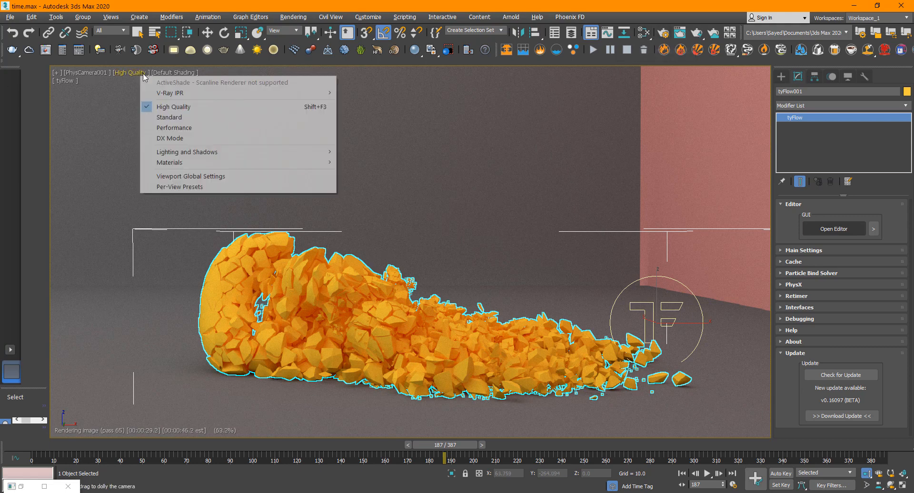
pyautogui.moveTo(167, 92)
pyautogui.click(435, 92)
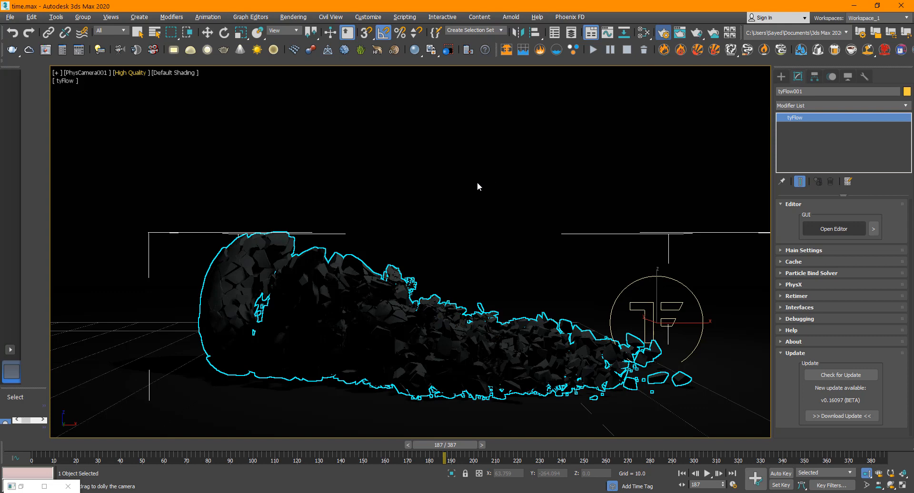
pyautogui.press('F10')
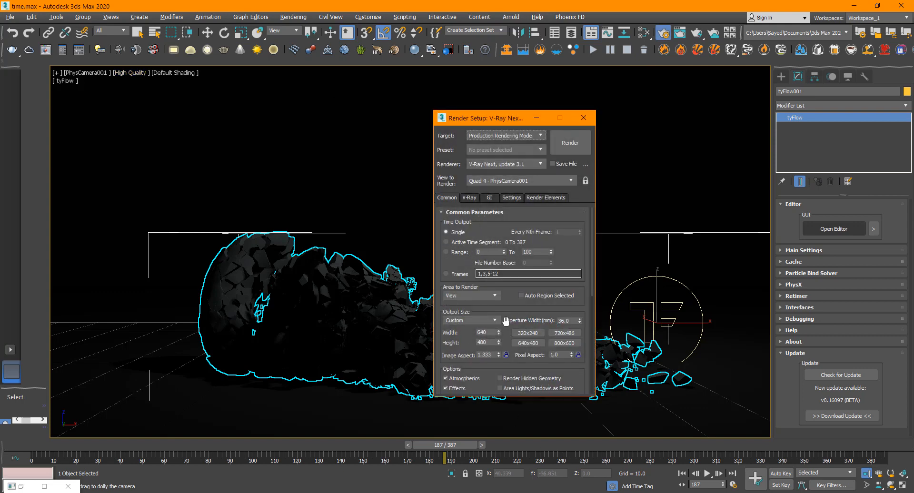
pyautogui.click(477, 326)
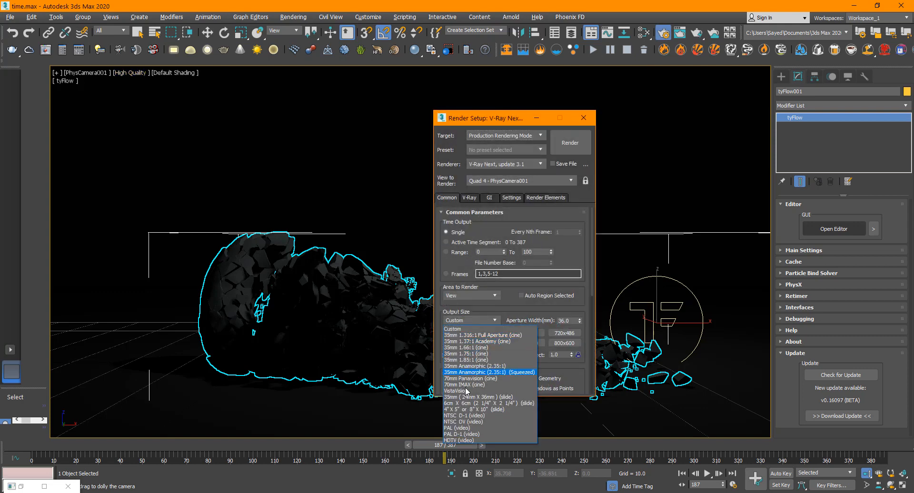
pyautogui.click(464, 442)
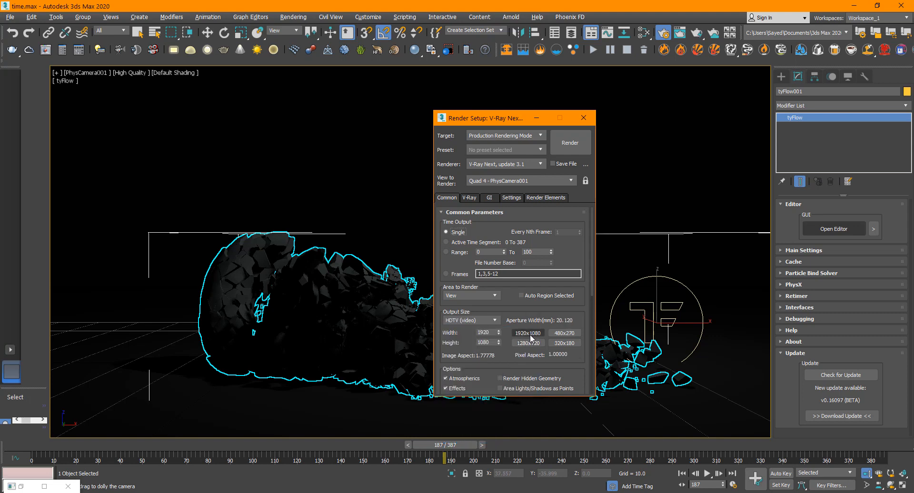
# Apply the ArchViz interior preset in V-Ray Quick Settings, with GI quality 37%, shading quality 39% and AA quality 44%
pyautogui.click(79, 50)
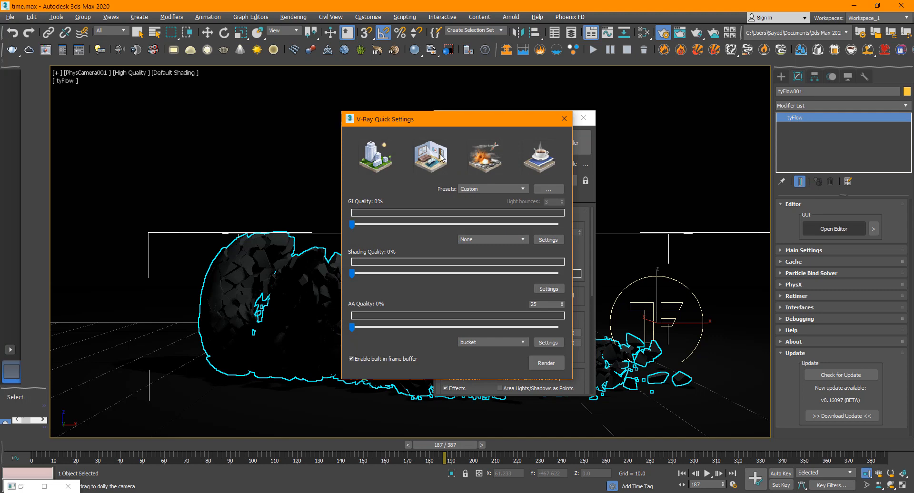
pyautogui.click(442, 157)
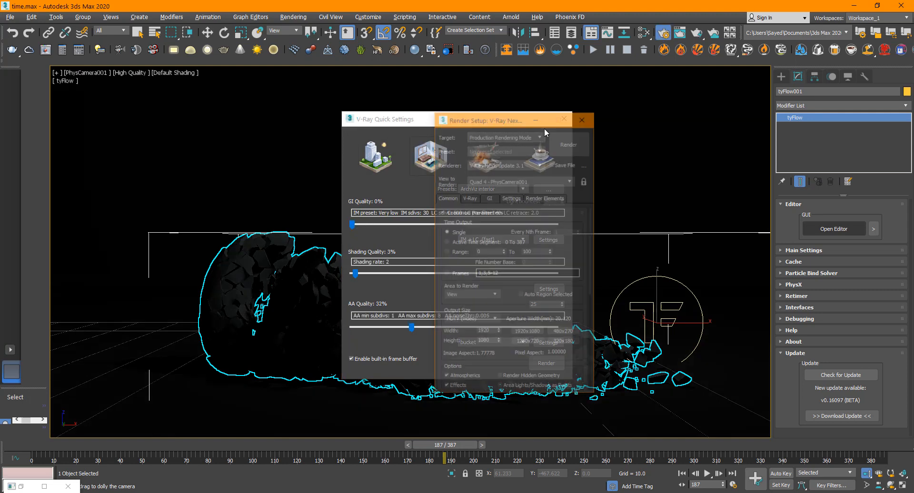
pyautogui.click(346, 228)
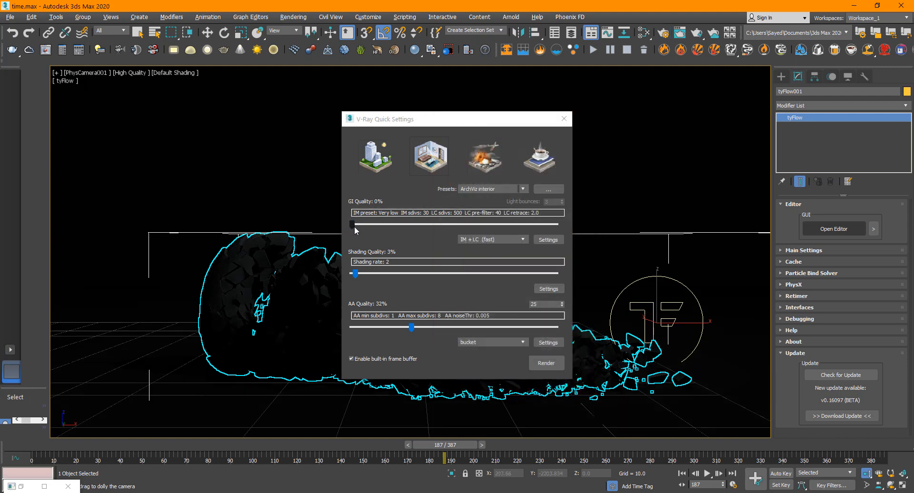
pyautogui.click(405, 227)
pyautogui.moveTo(355, 273); pyautogui.dragTo(429, 273)
pyautogui.moveTo(414, 328); pyautogui.dragTo(436, 328)
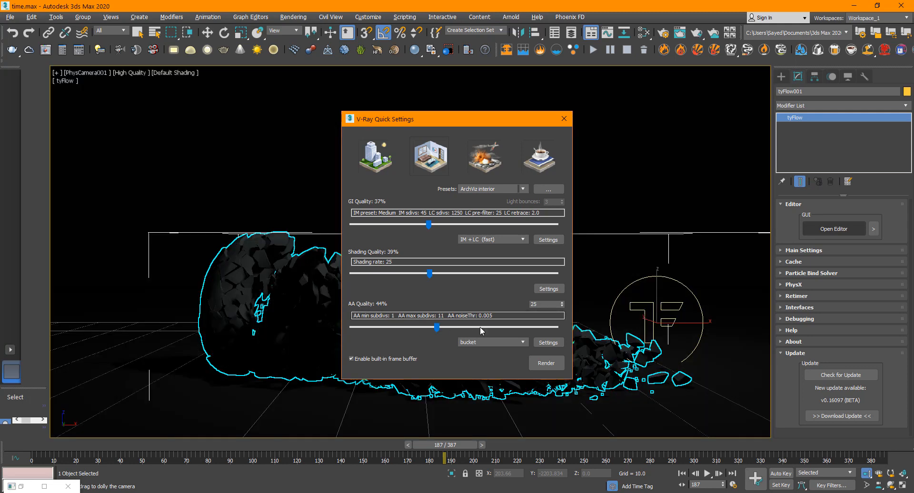
# Render frame 187 with V-Ray and inspect the knot fragments at 100% in the frame buffer
pyautogui.click(545, 360)
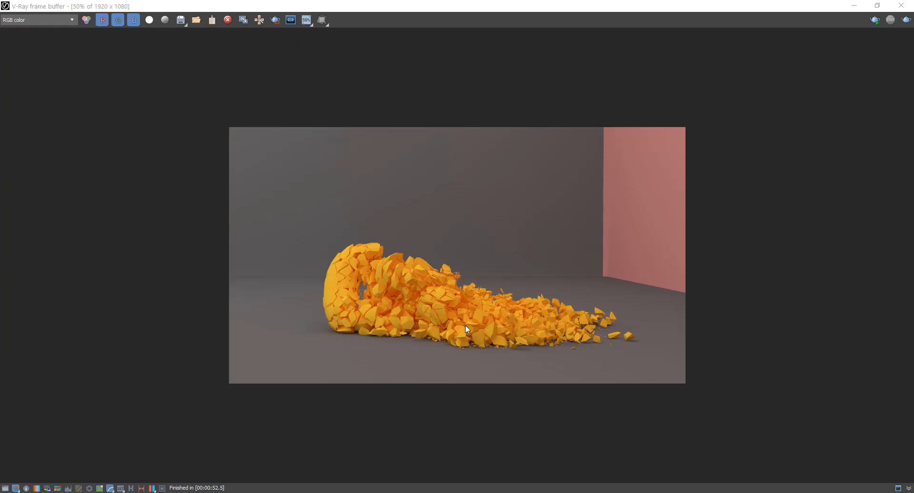
pyautogui.doubleClick(485, 328)
pyautogui.moveTo(425, 344); pyautogui.dragTo(436, 225, button='middle')
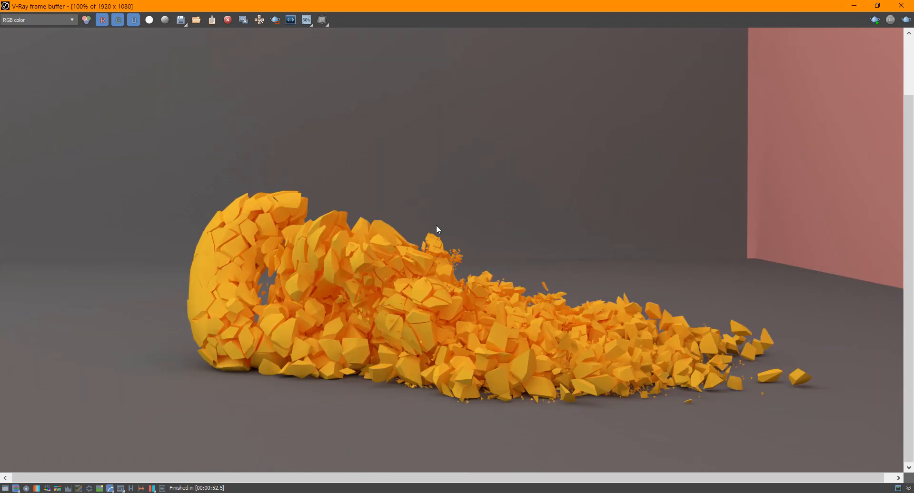
pyautogui.moveTo(504, 287); pyautogui.dragTo(492, 287, button='middle')
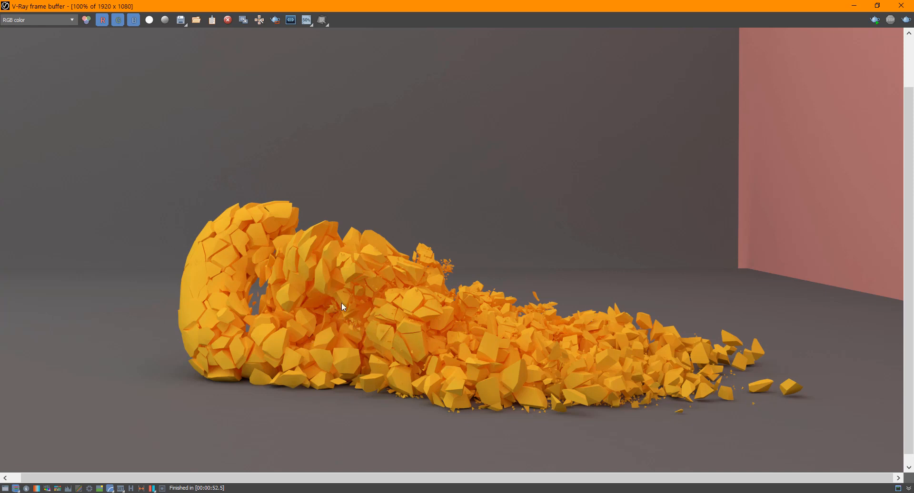
pyautogui.scroll(-2, 414, 307)
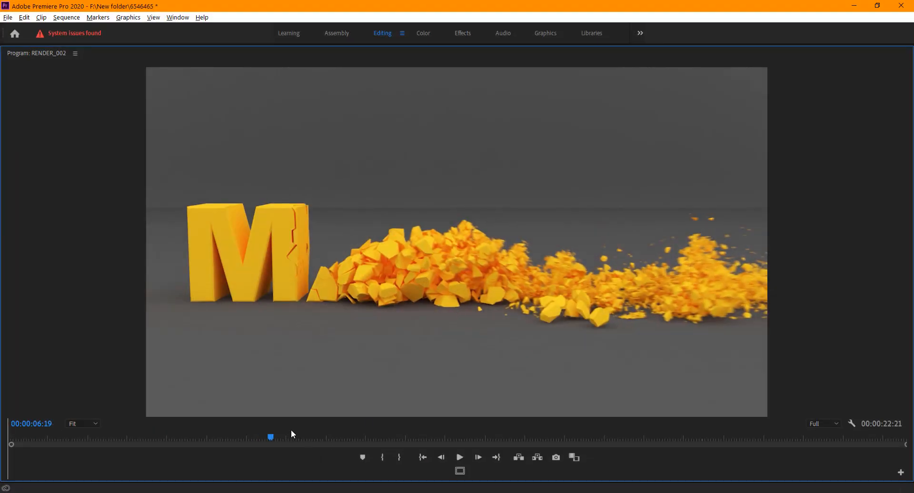
# Switch to Premiere Pro, rewind the RENDER_002 sequence to near its start and play the MAX text disintegration
pyautogui.moveTo(322, 440); pyautogui.dragTo(109, 424)
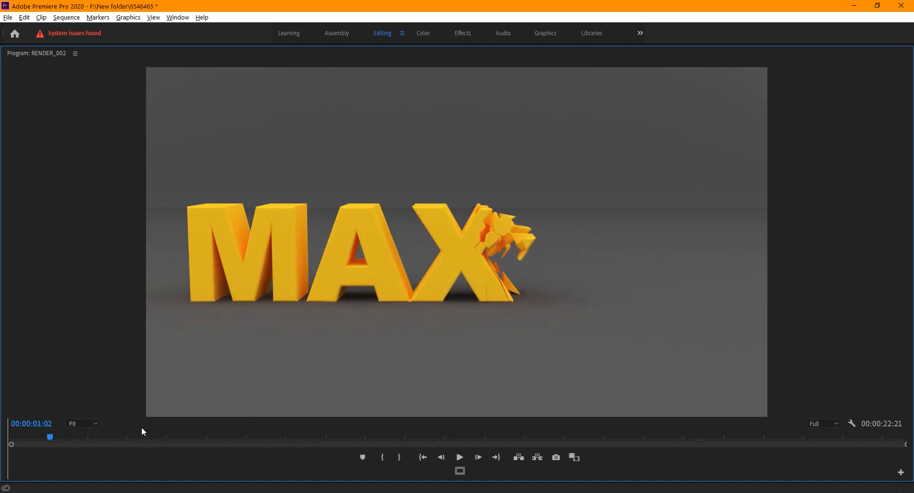
pyautogui.click(465, 456)
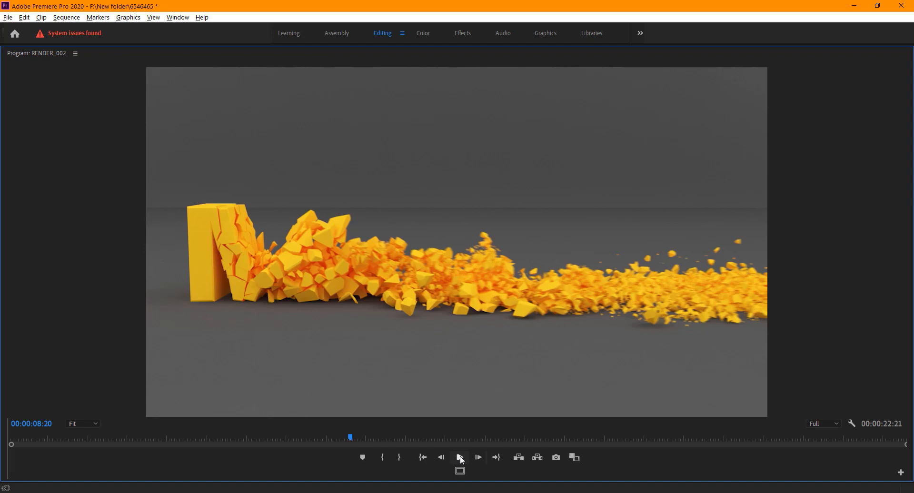
pyautogui.click(460, 458)
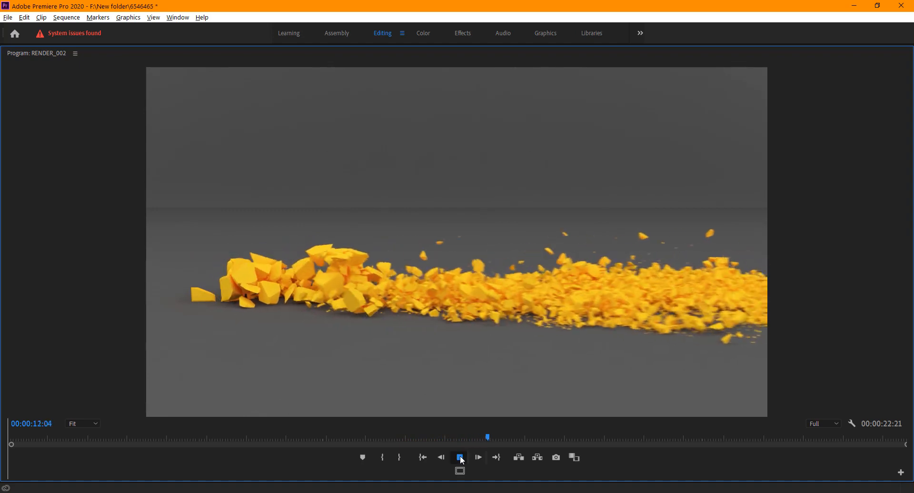
pyautogui.click(460, 457)
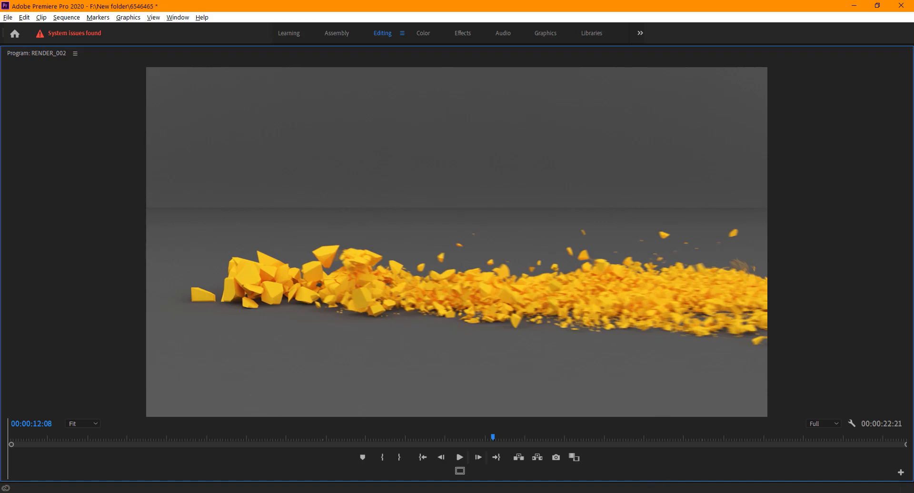
# Switch to the browser and look through the uploaded videos of the FX Maniac YouTube channel
pyautogui.hotkey('alt', 'Tab')
pyautogui.scroll(-3, 342, 290)
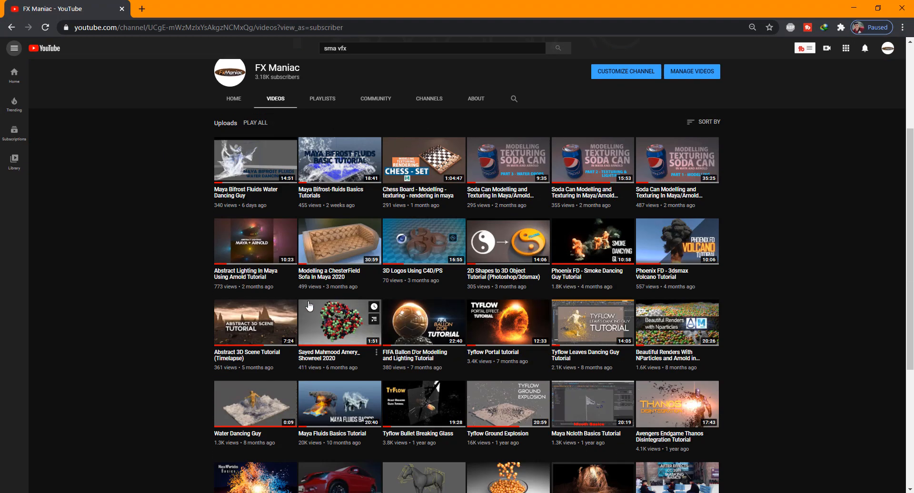
pyautogui.scroll(3, 310, 306)
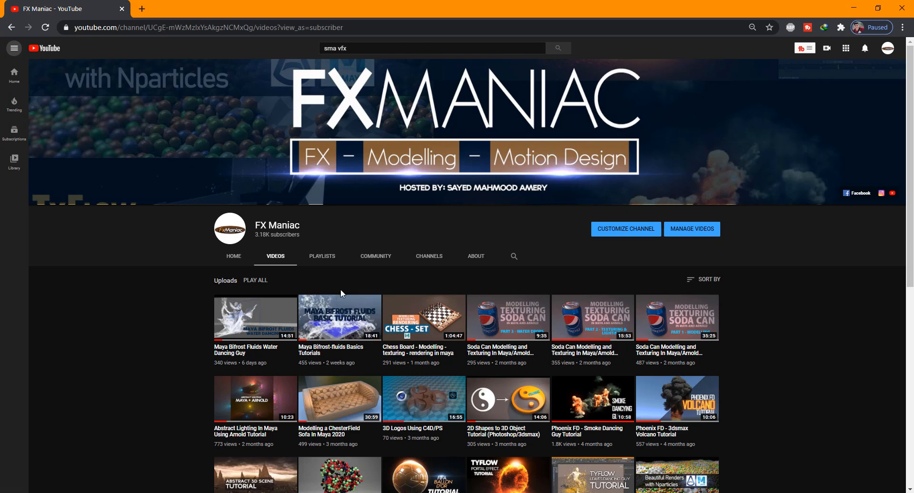
pyautogui.scroll(-2, 340, 289)
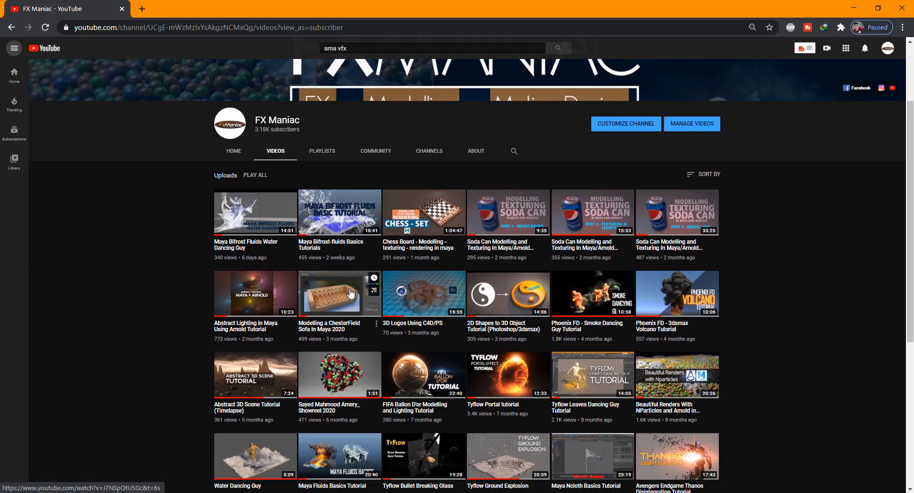